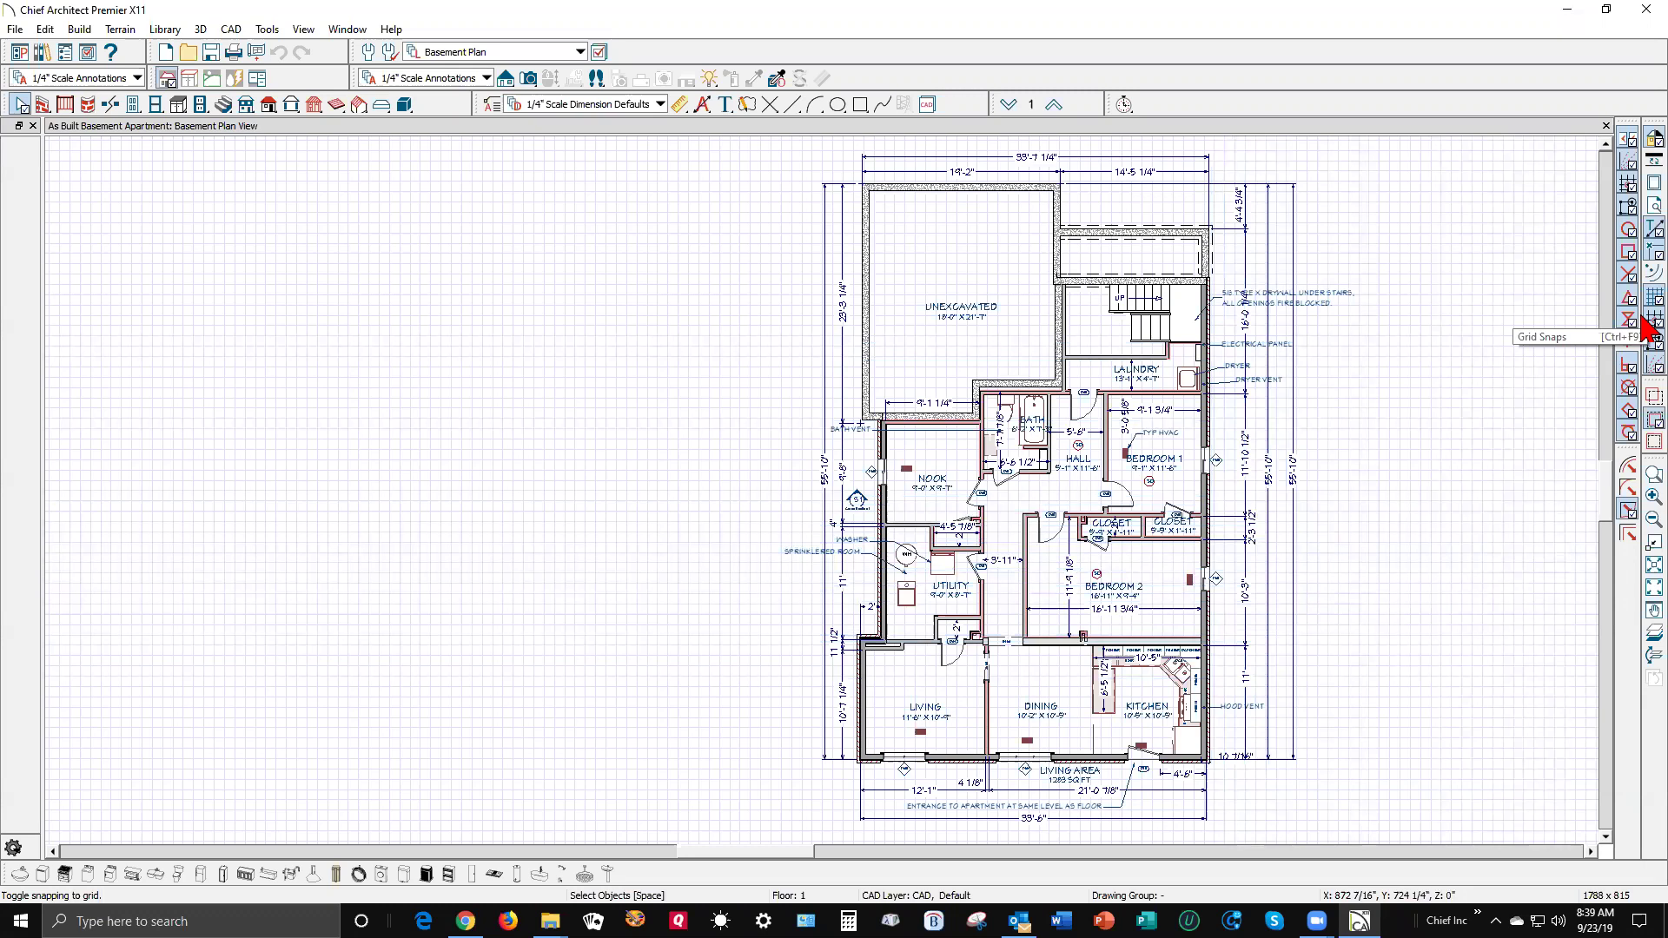
- Turn off the reference grid in the basement plan view
{"action": "left_click", "coordinate": [1643, 295]}
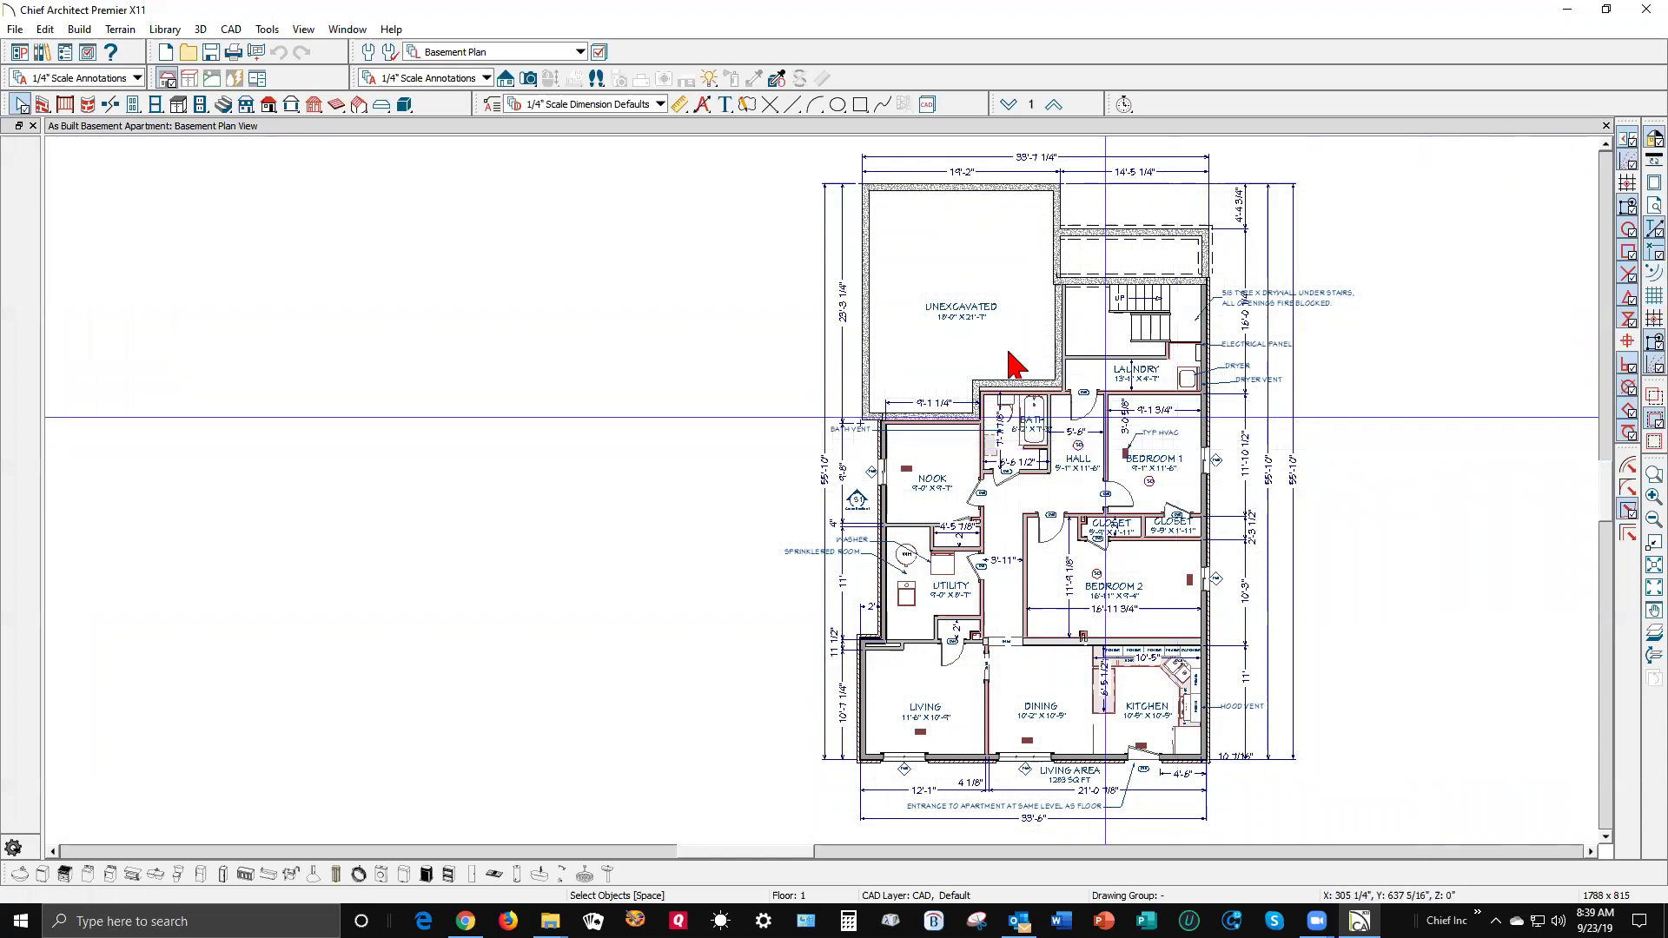
{"action": "left_click", "coordinate": [953, 354]}
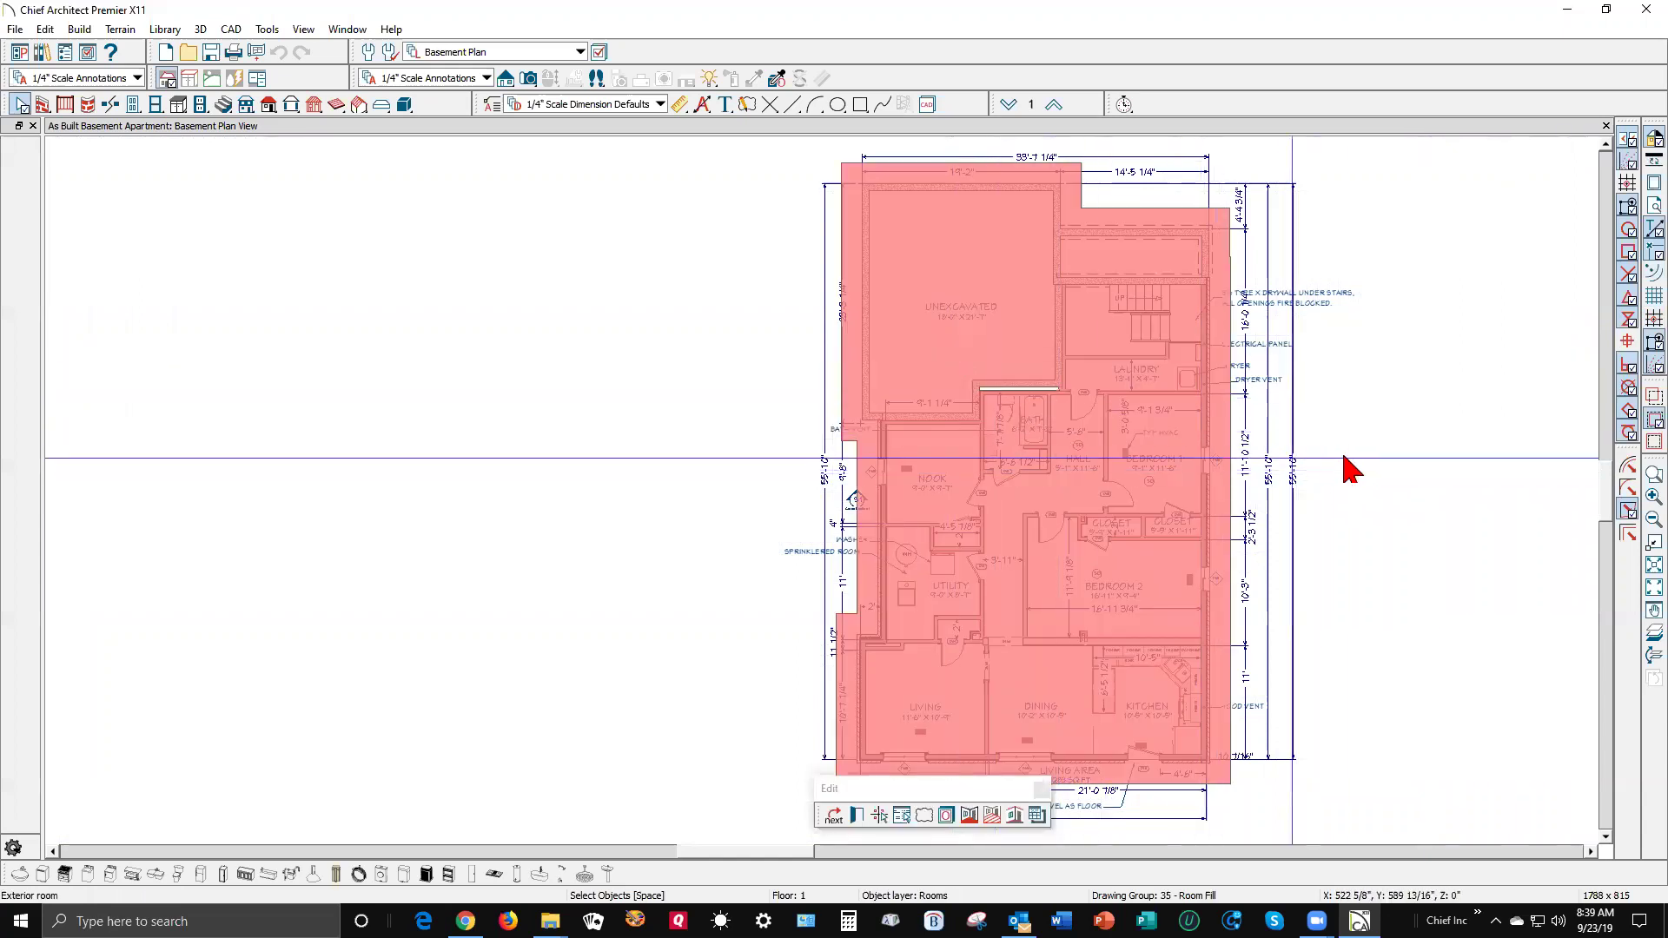
{"action": "key", "text": "Escape"}
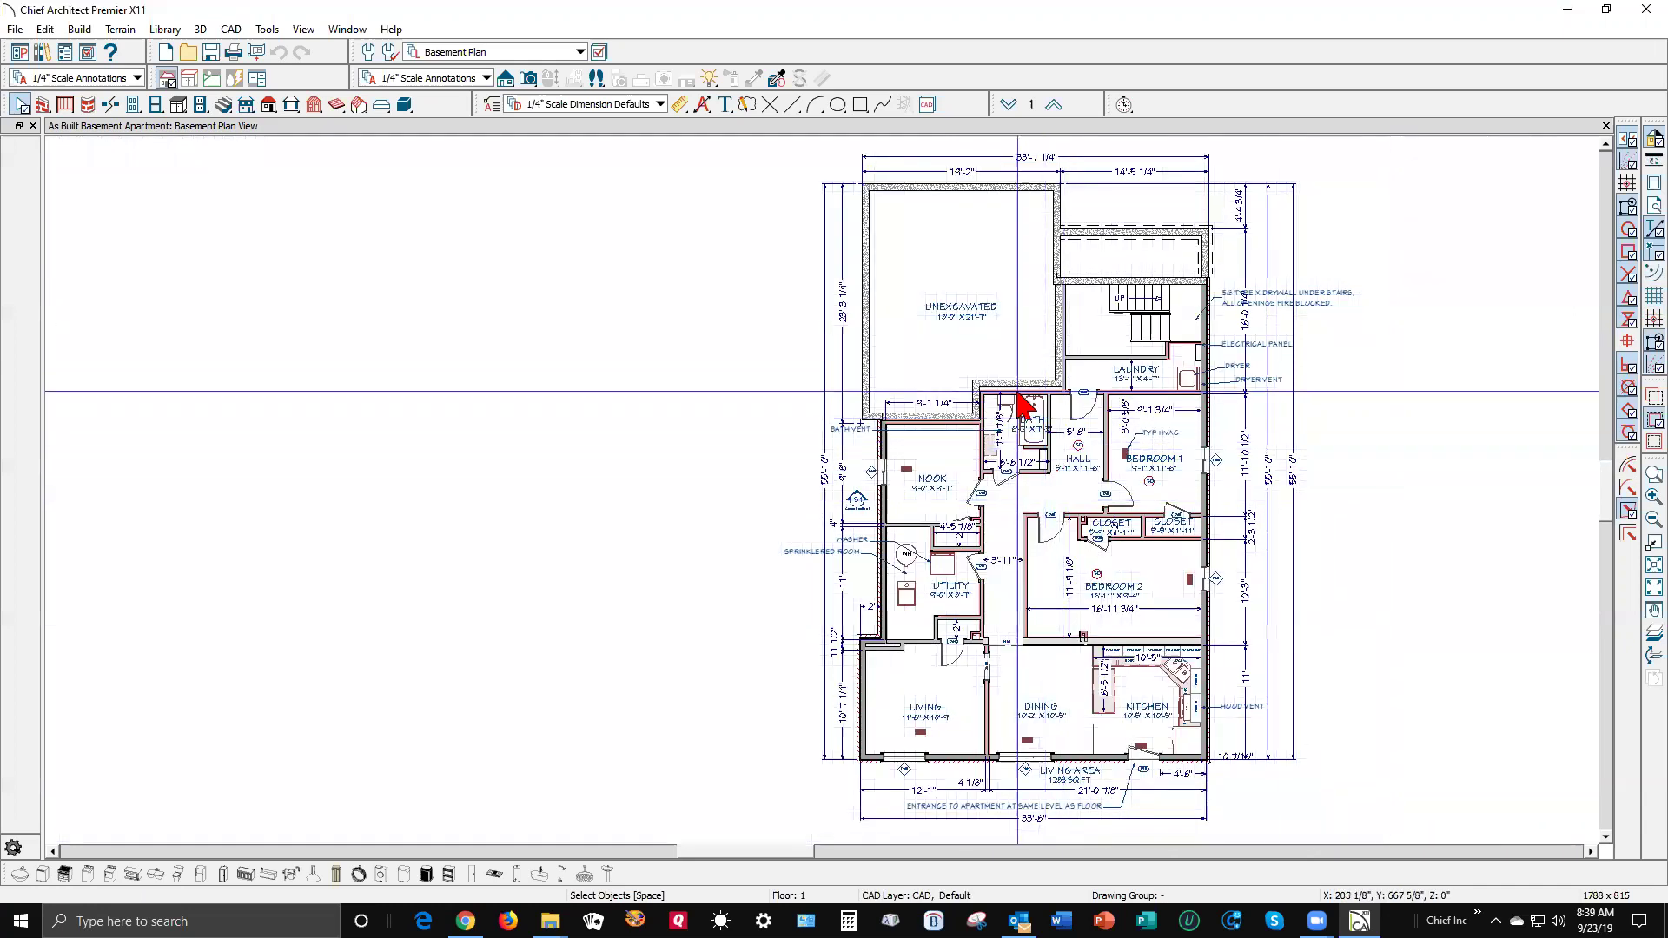
- Shorten the interior wall above the laundry so its end meets the stud wall beside the unexcavated area
{"action": "scroll", "coordinate": [1023, 404], "scroll_direction": "up", "scroll_amount": 5}
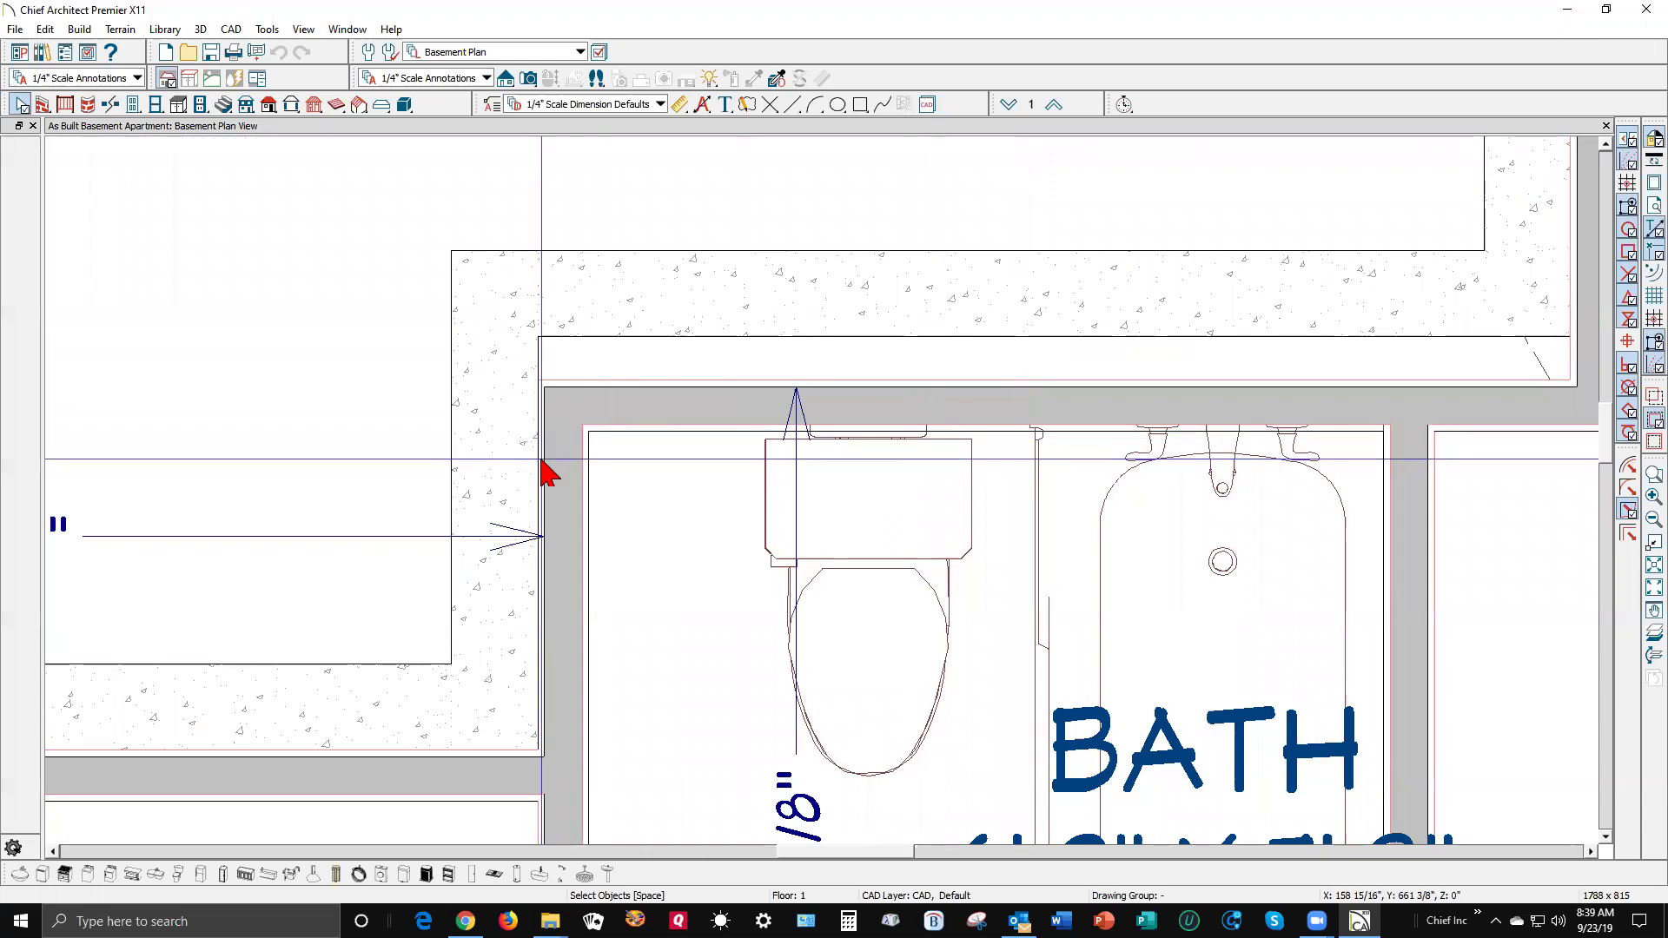
{"action": "scroll", "coordinate": [435, 677], "scroll_direction": "down", "scroll_amount": 3}
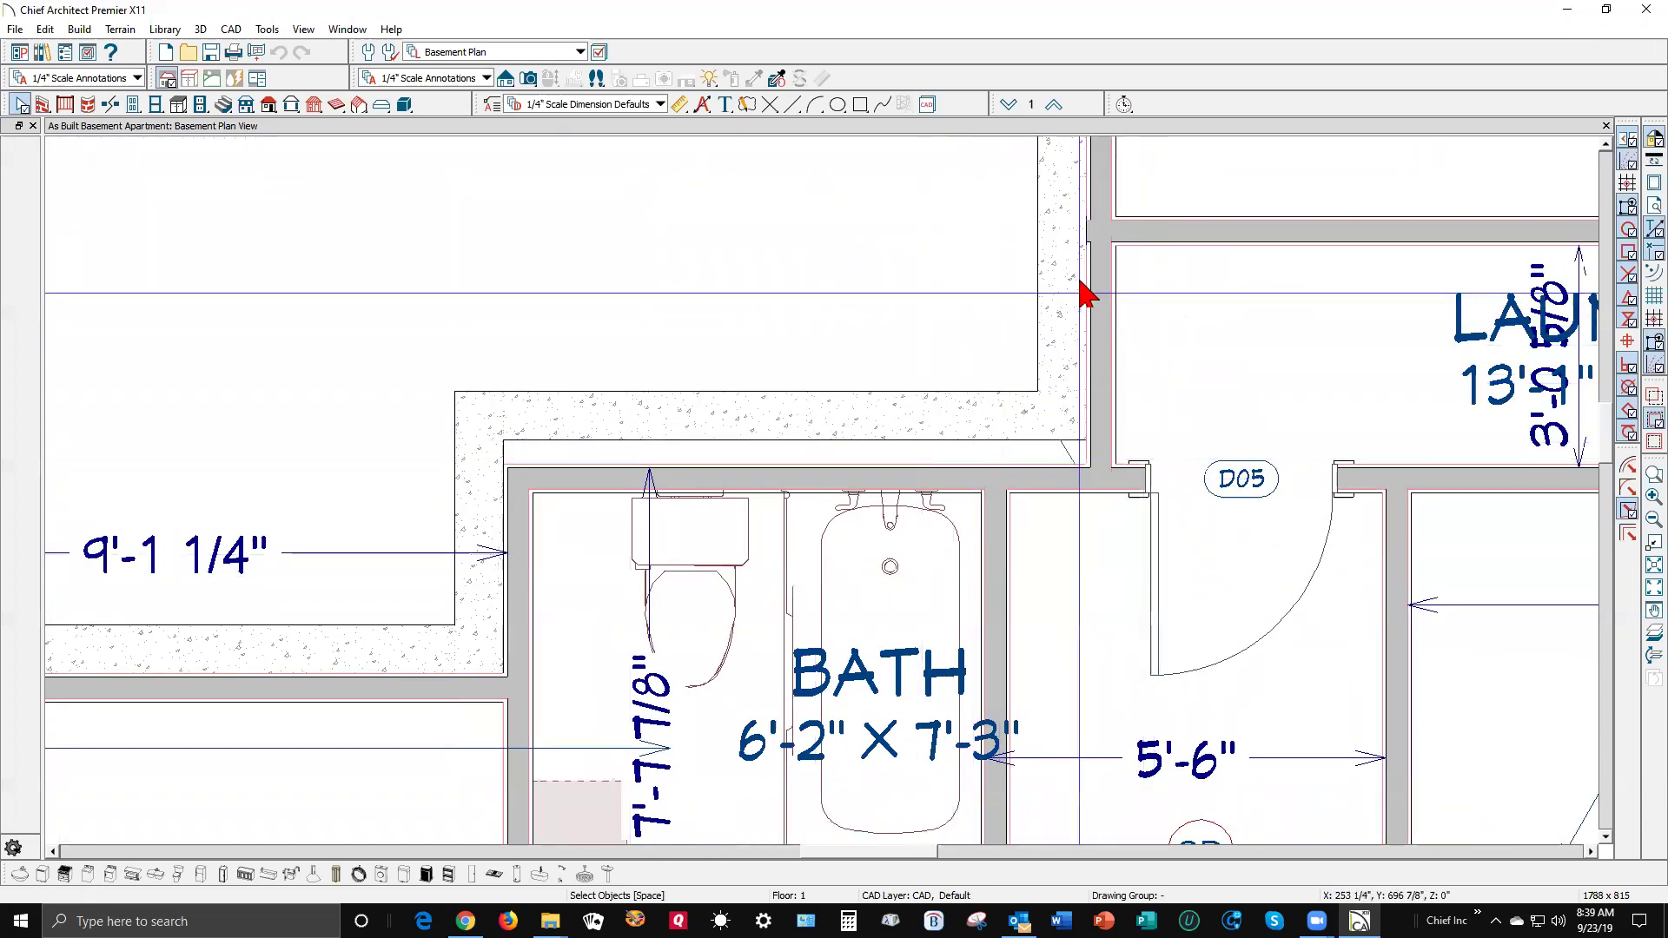
{"action": "scroll", "coordinate": [1090, 239], "scroll_direction": "up", "scroll_amount": 3}
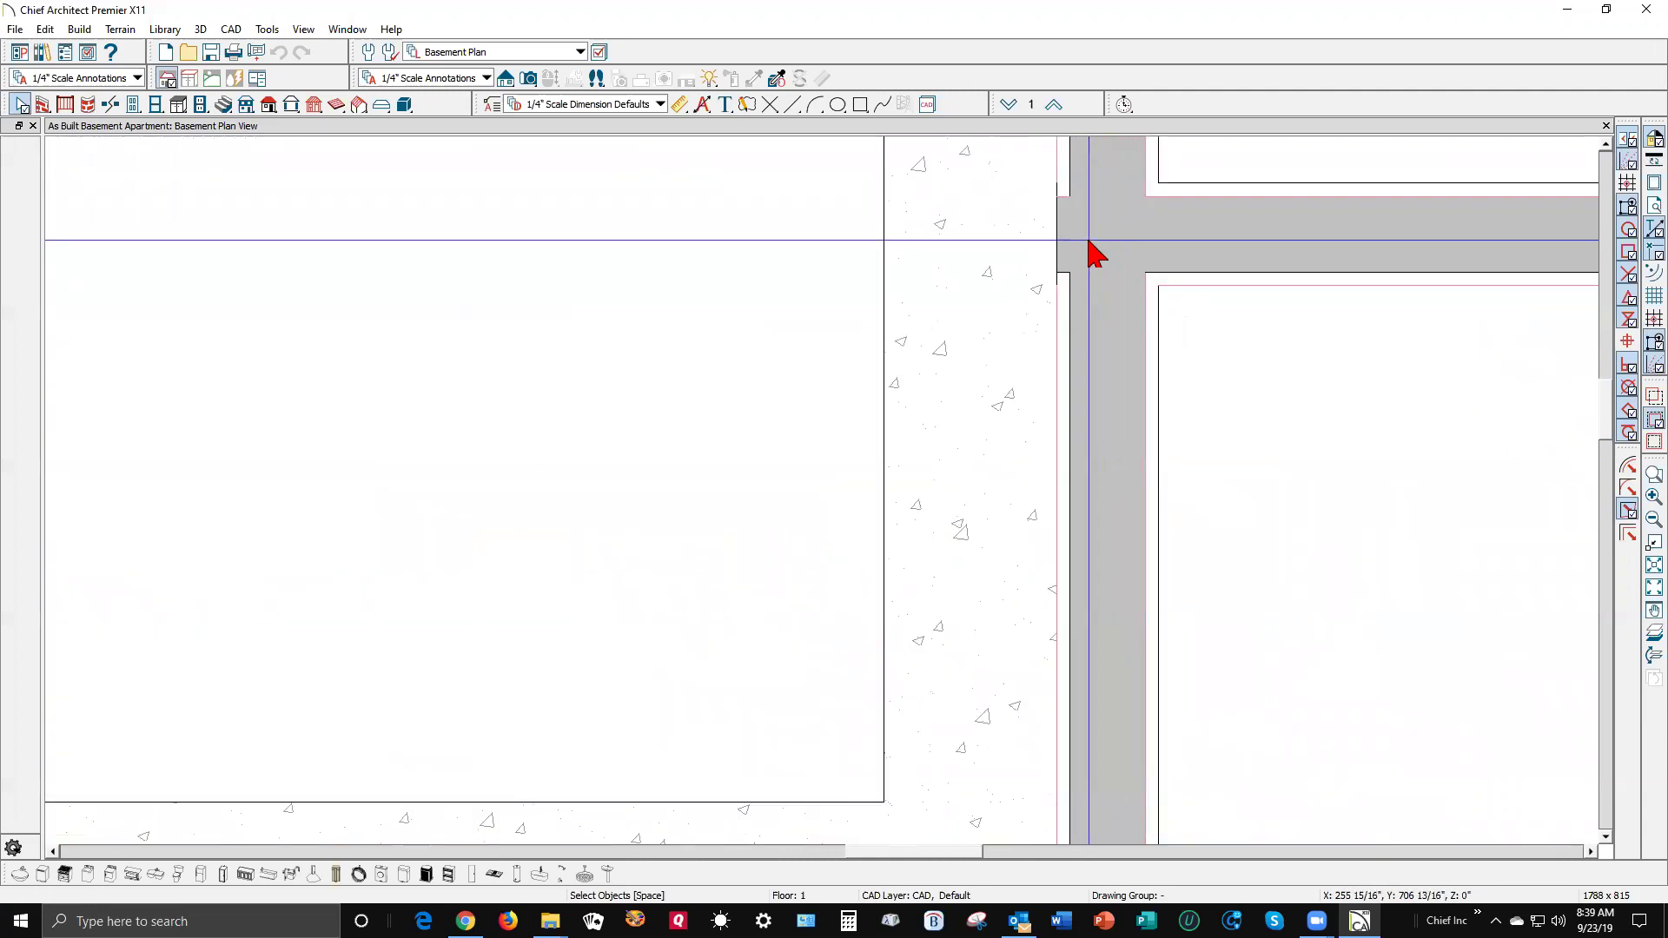
{"action": "left_click", "coordinate": [1139, 240]}
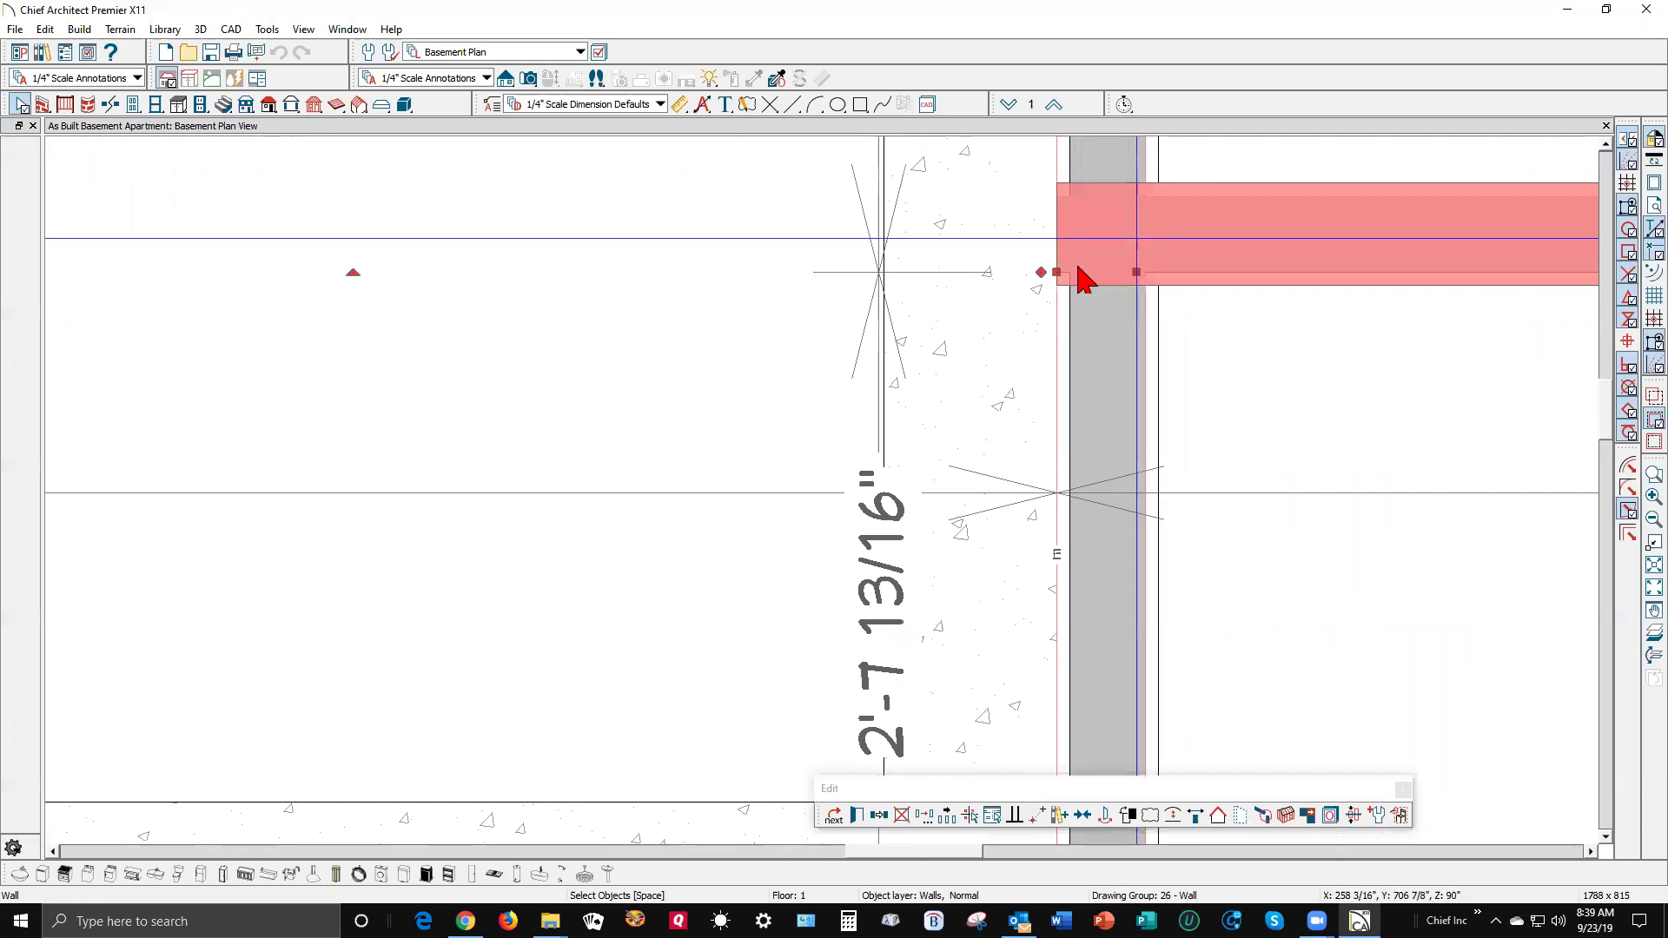
{"action": "left_click_drag", "start_coordinate": [1056, 271], "coordinate": [1142, 272]}
- Move the concrete wall above the bath down against the bath's framed wall
{"action": "scroll", "coordinate": [1144, 356], "scroll_direction": "down", "scroll_amount": 2}
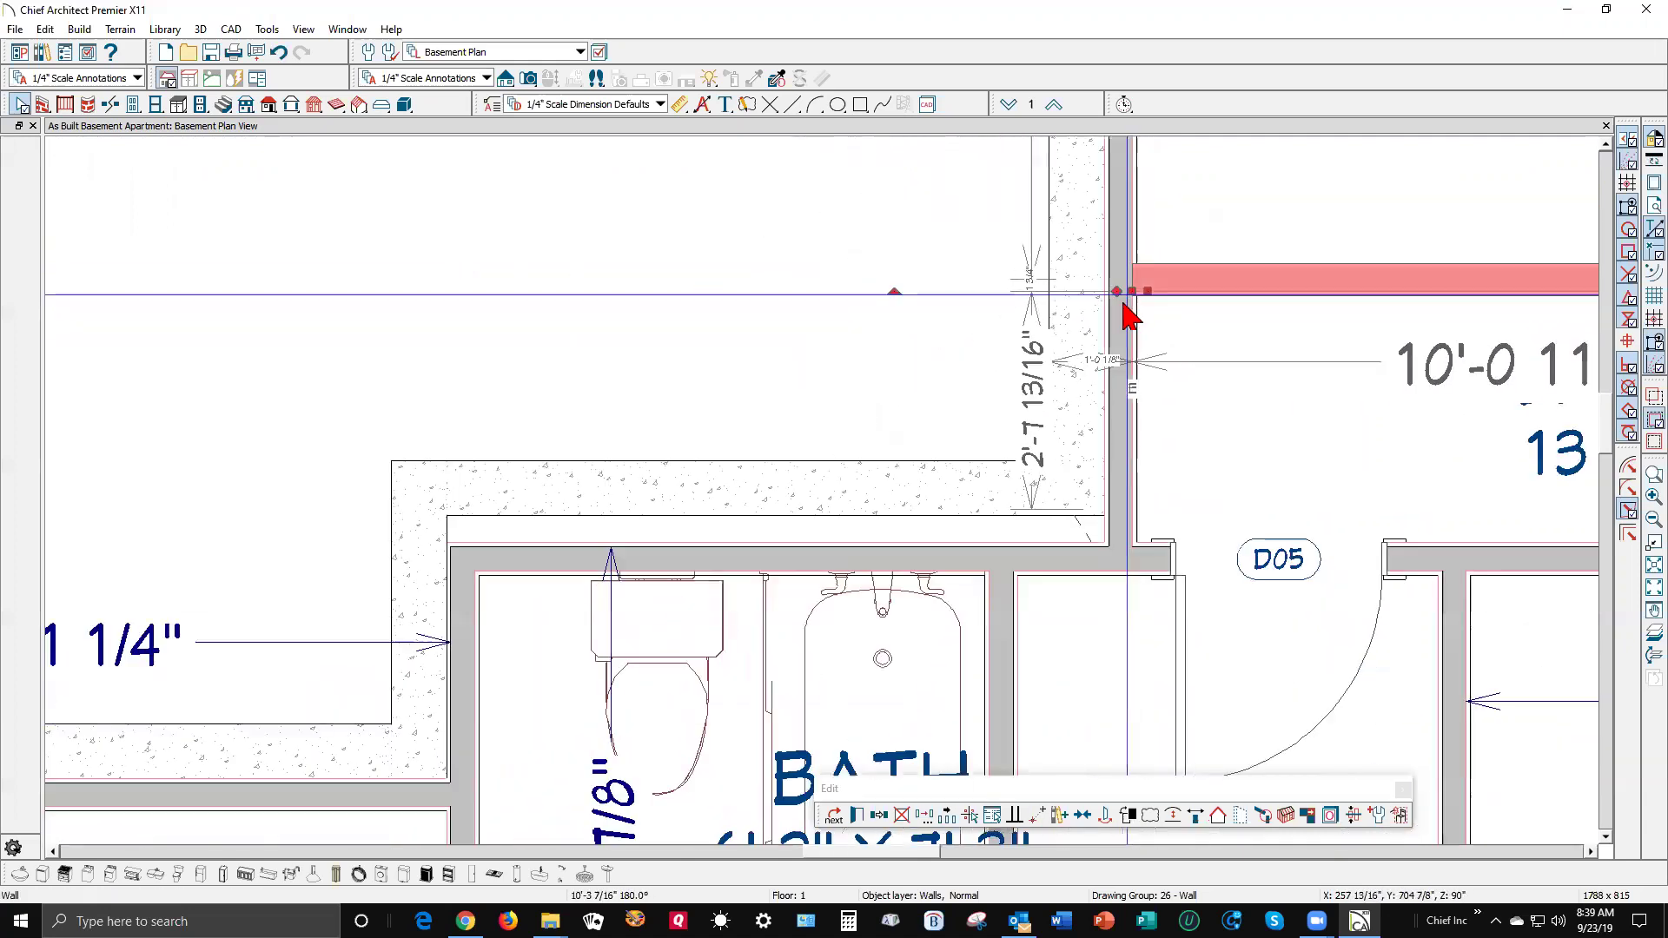
{"action": "left_click", "coordinate": [883, 518]}
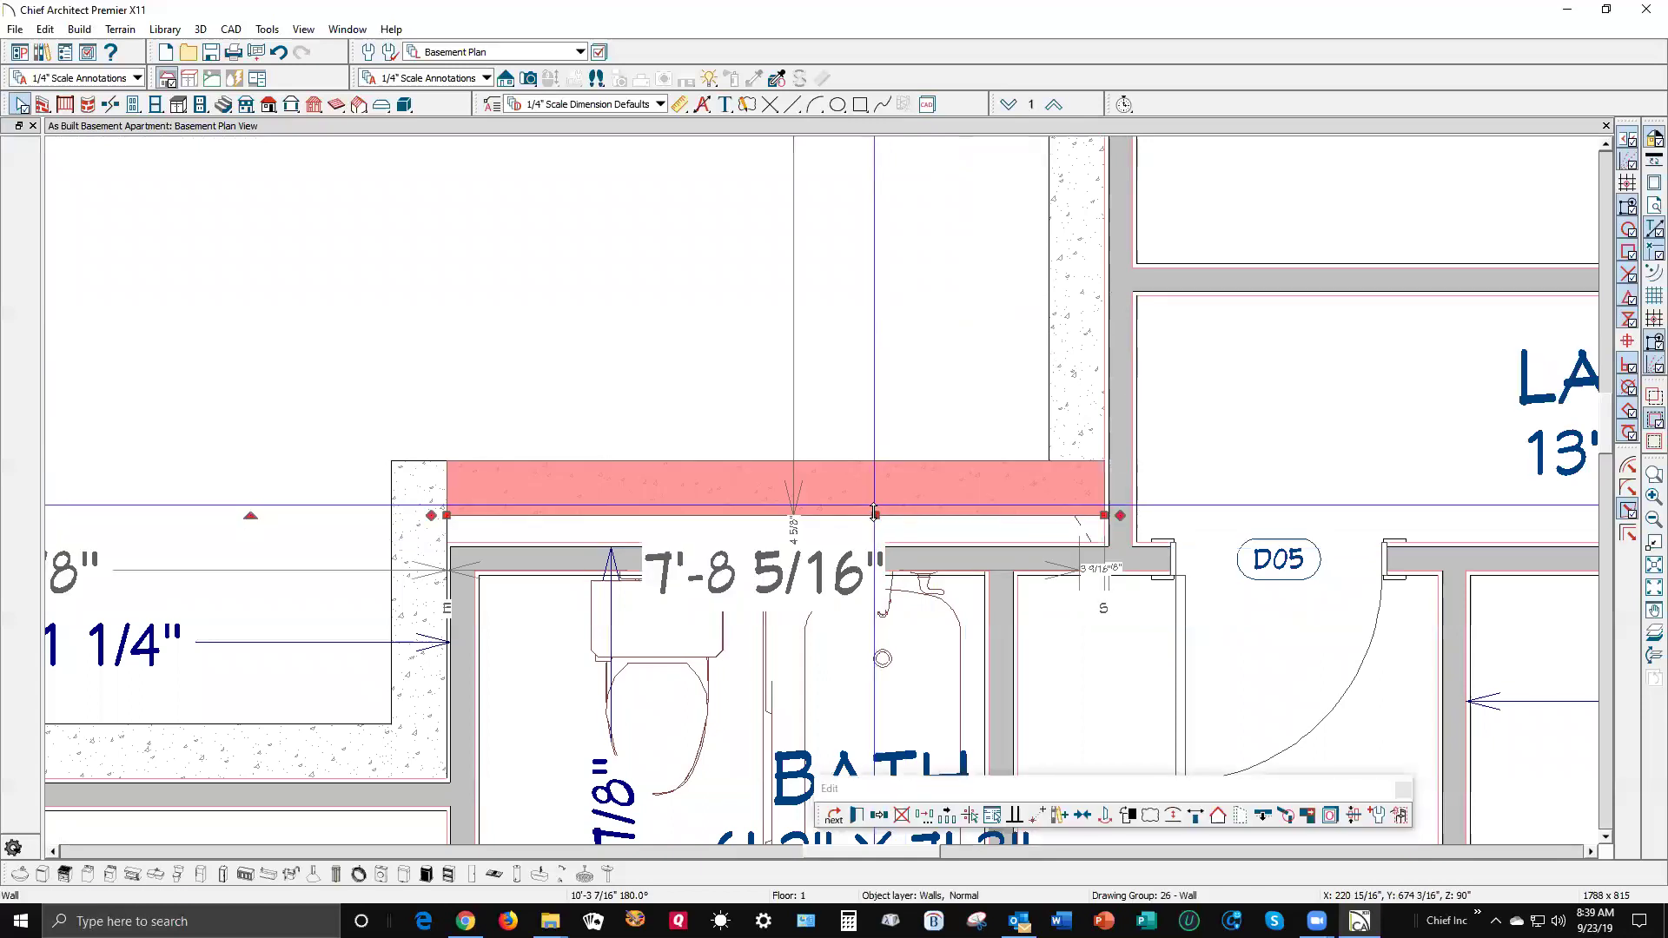
{"action": "left_click_drag", "start_coordinate": [882, 520], "coordinate": [900, 565]}
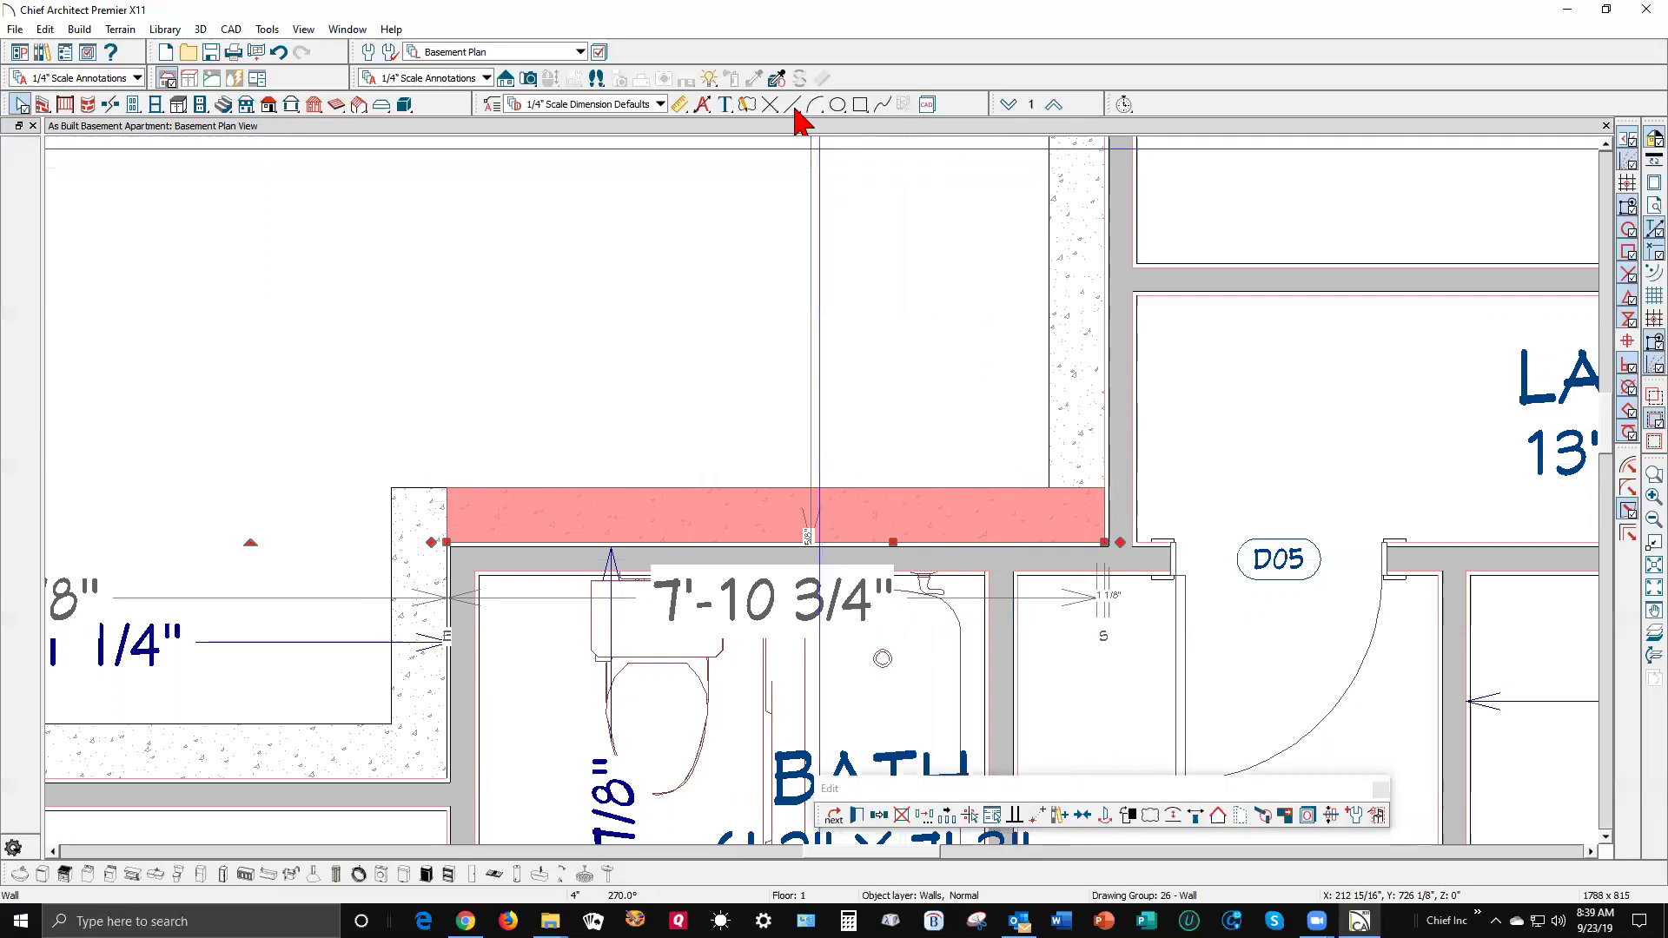
- Turn on the reference display on foundation floor 0 and check the foundation wall above the bath against the basement walls
{"action": "left_click", "coordinate": [1011, 106]}
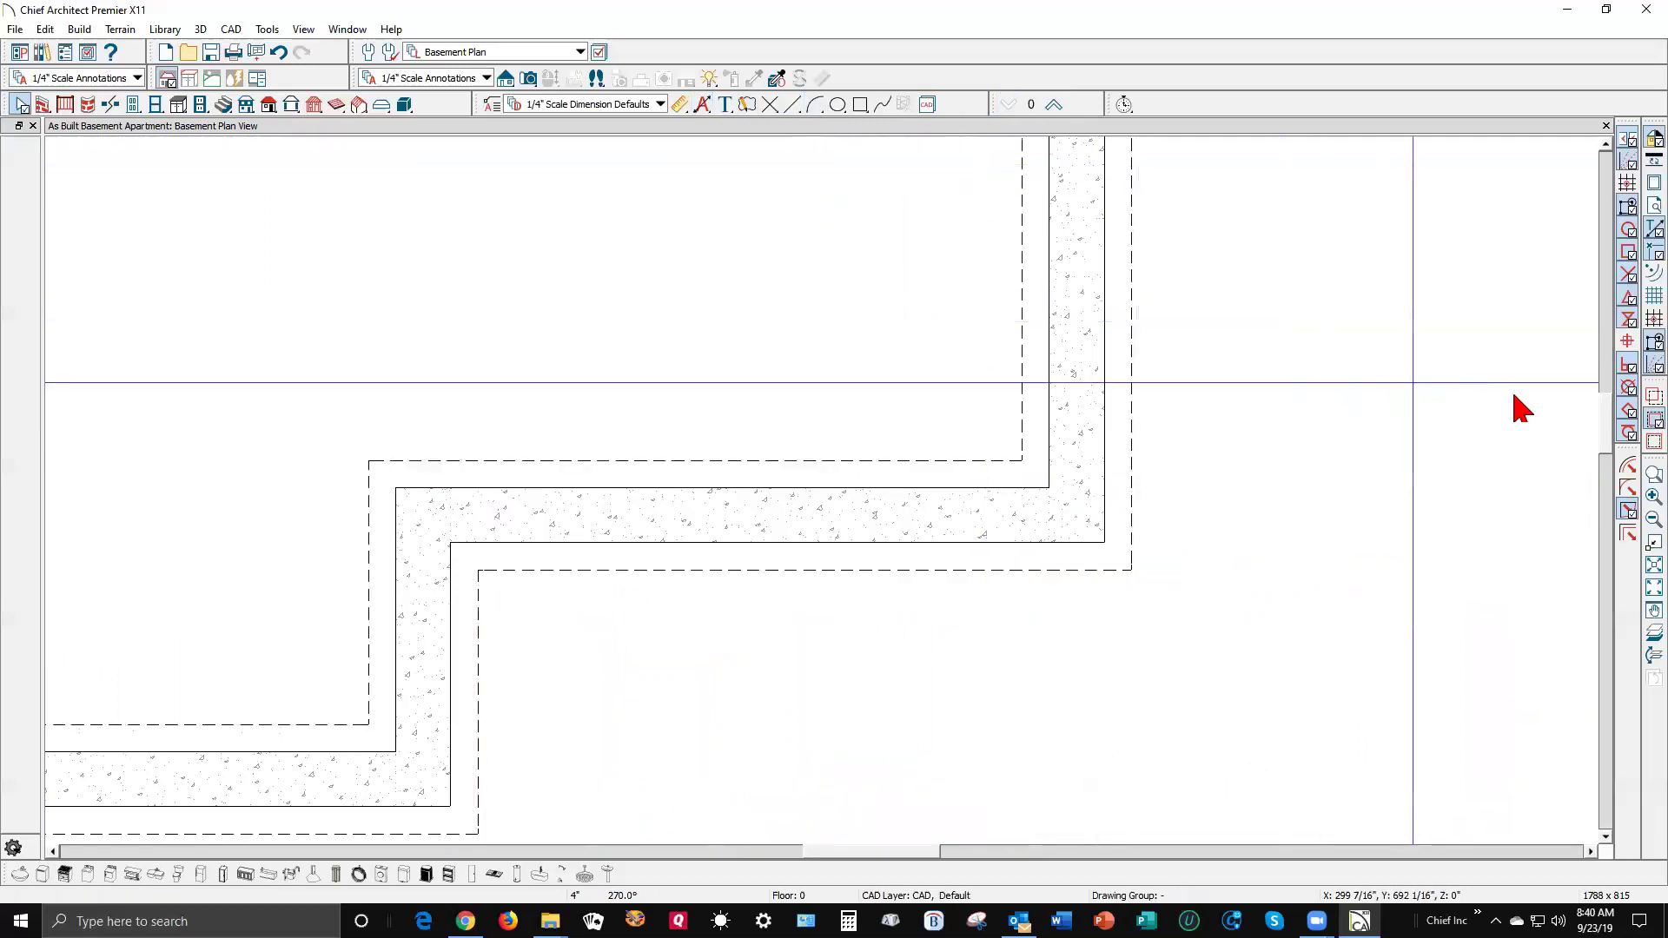
{"action": "left_click", "coordinate": [1651, 636]}
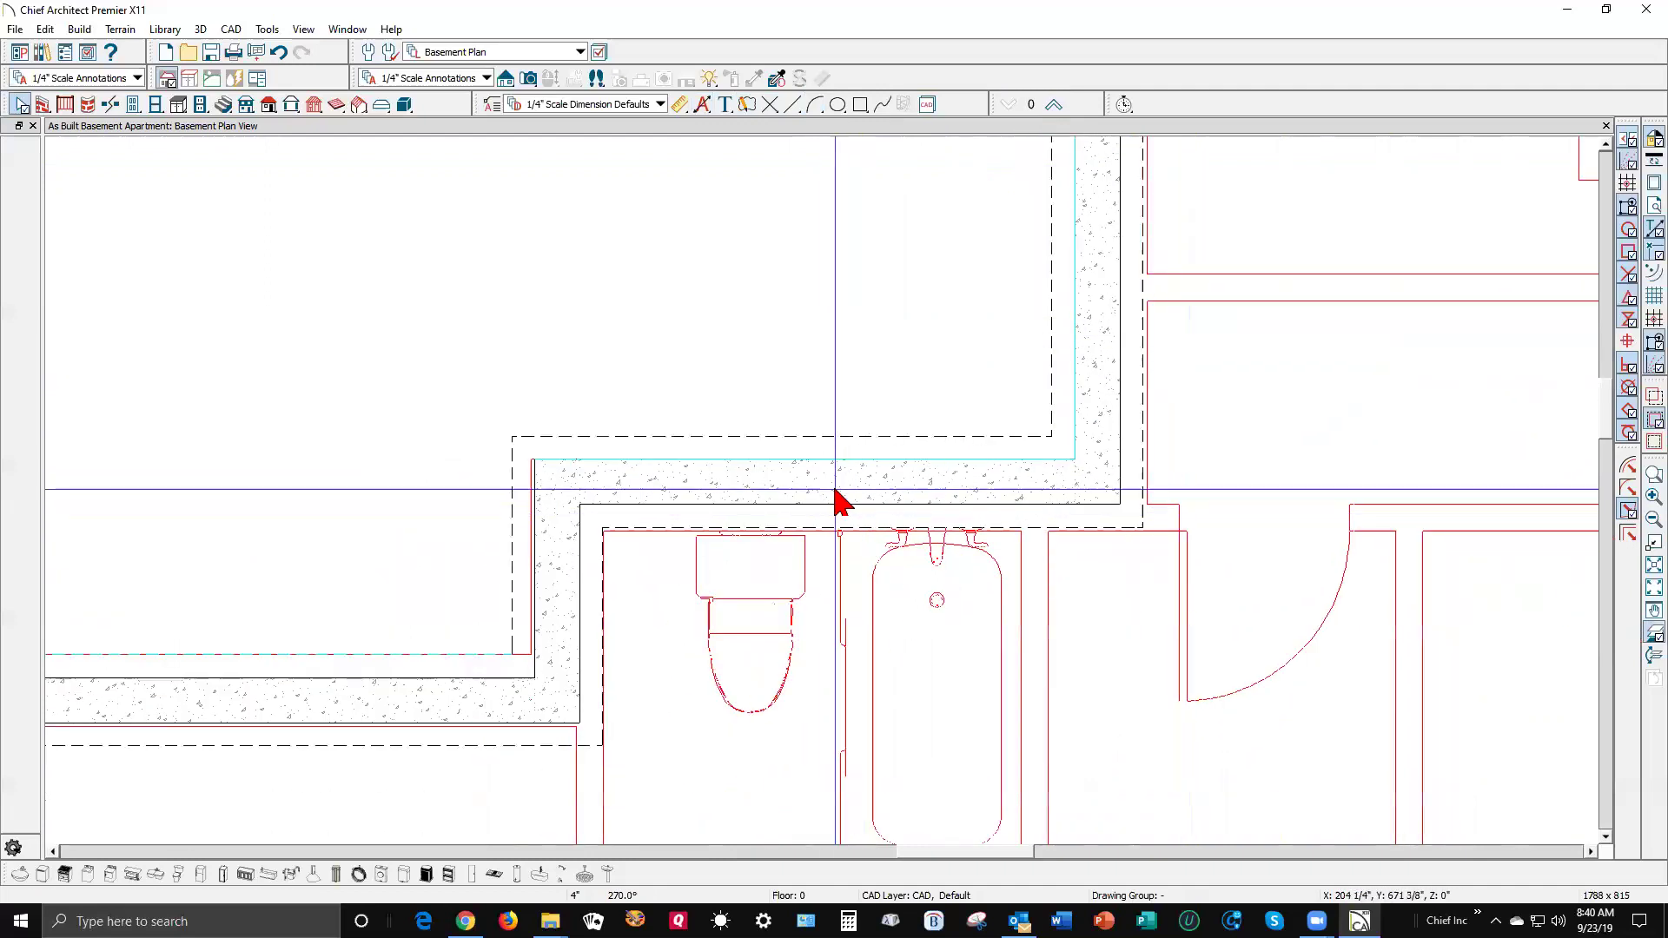
{"action": "left_click", "coordinate": [835, 493]}
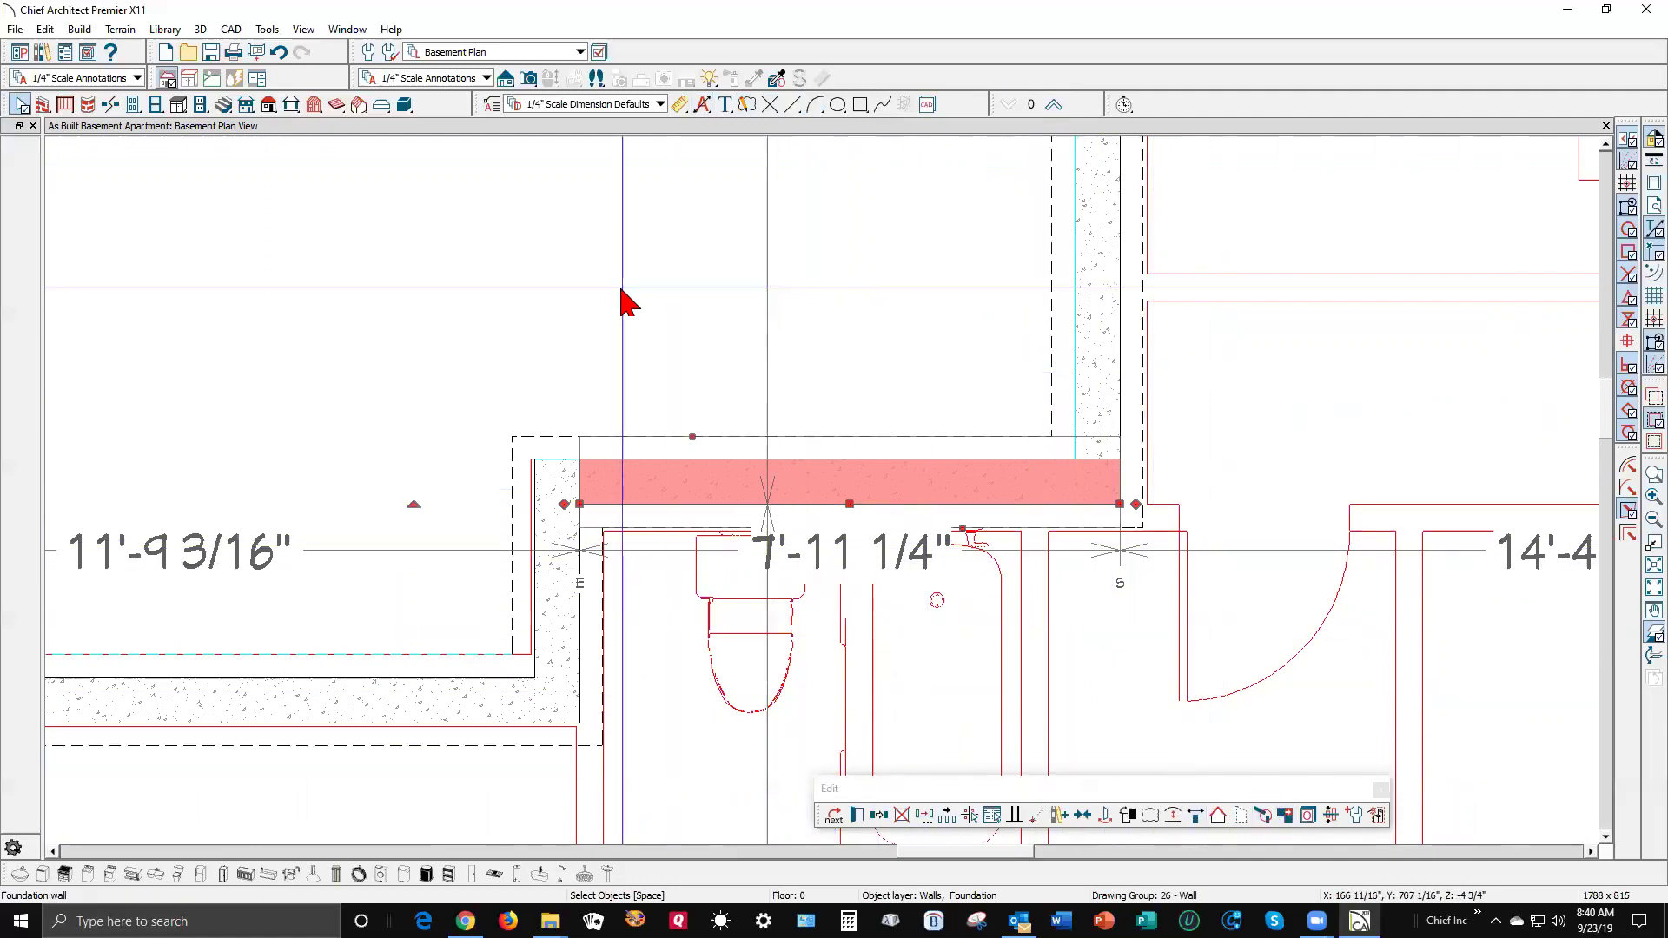
{"action": "key", "text": "Escape"}
{"action": "left_click", "coordinate": [768, 521]}
{"action": "key", "text": "Escape"}
{"action": "left_click", "coordinate": [764, 530]}
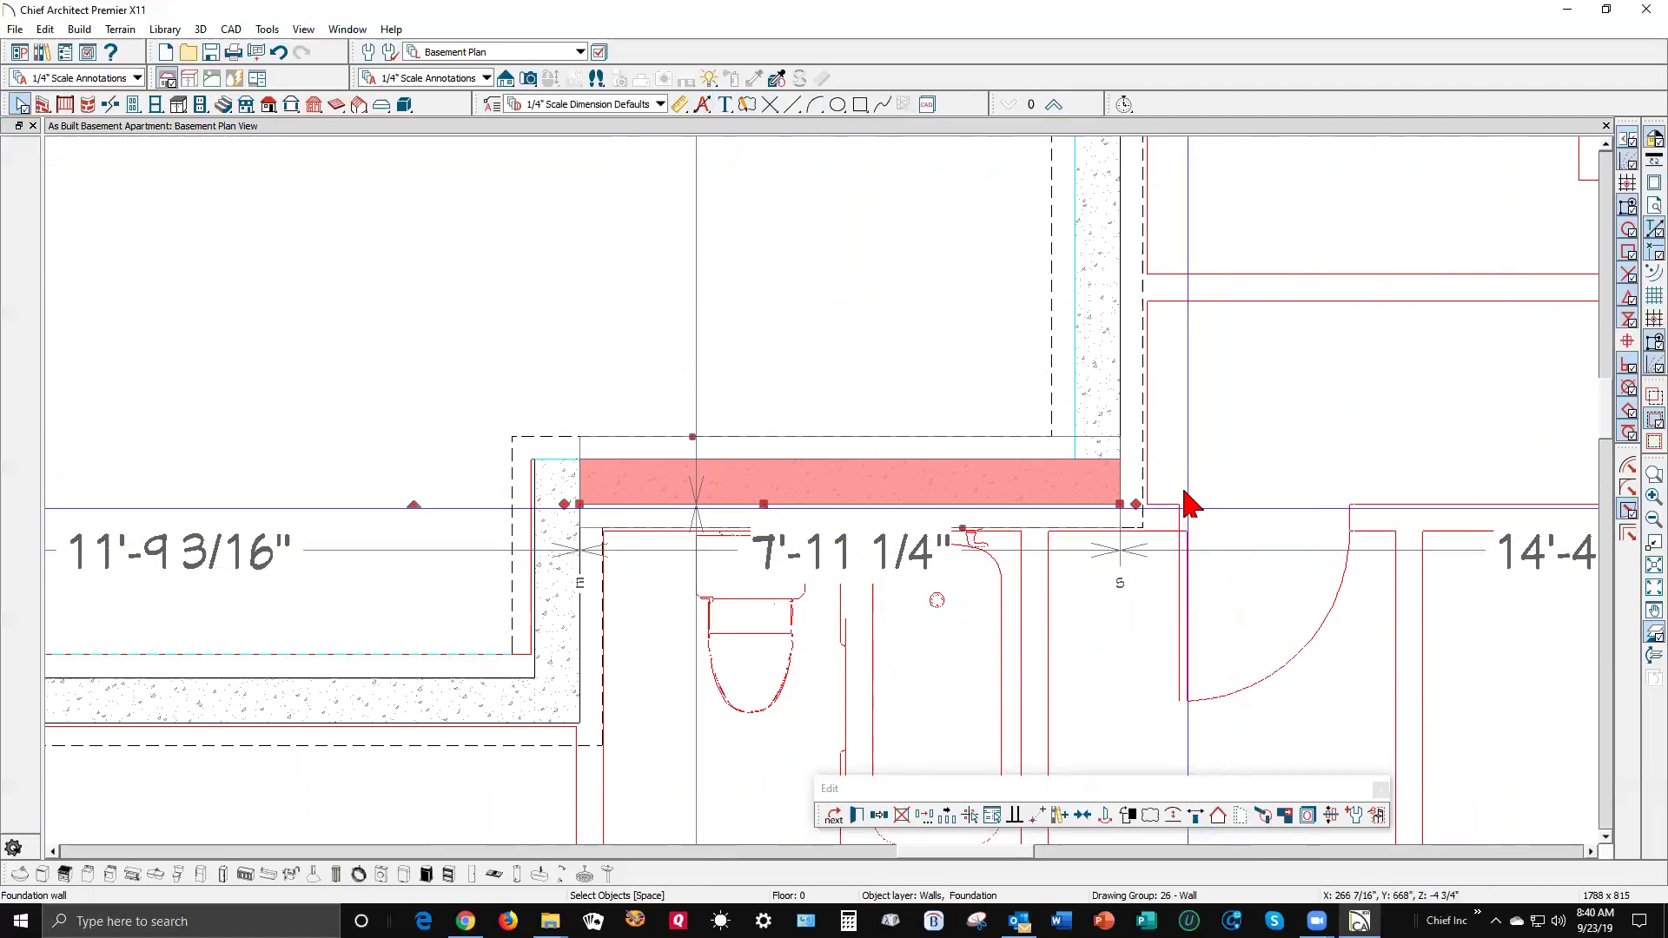
{"action": "scroll", "coordinate": [1030, 404], "scroll_direction": "down", "scroll_amount": 2}
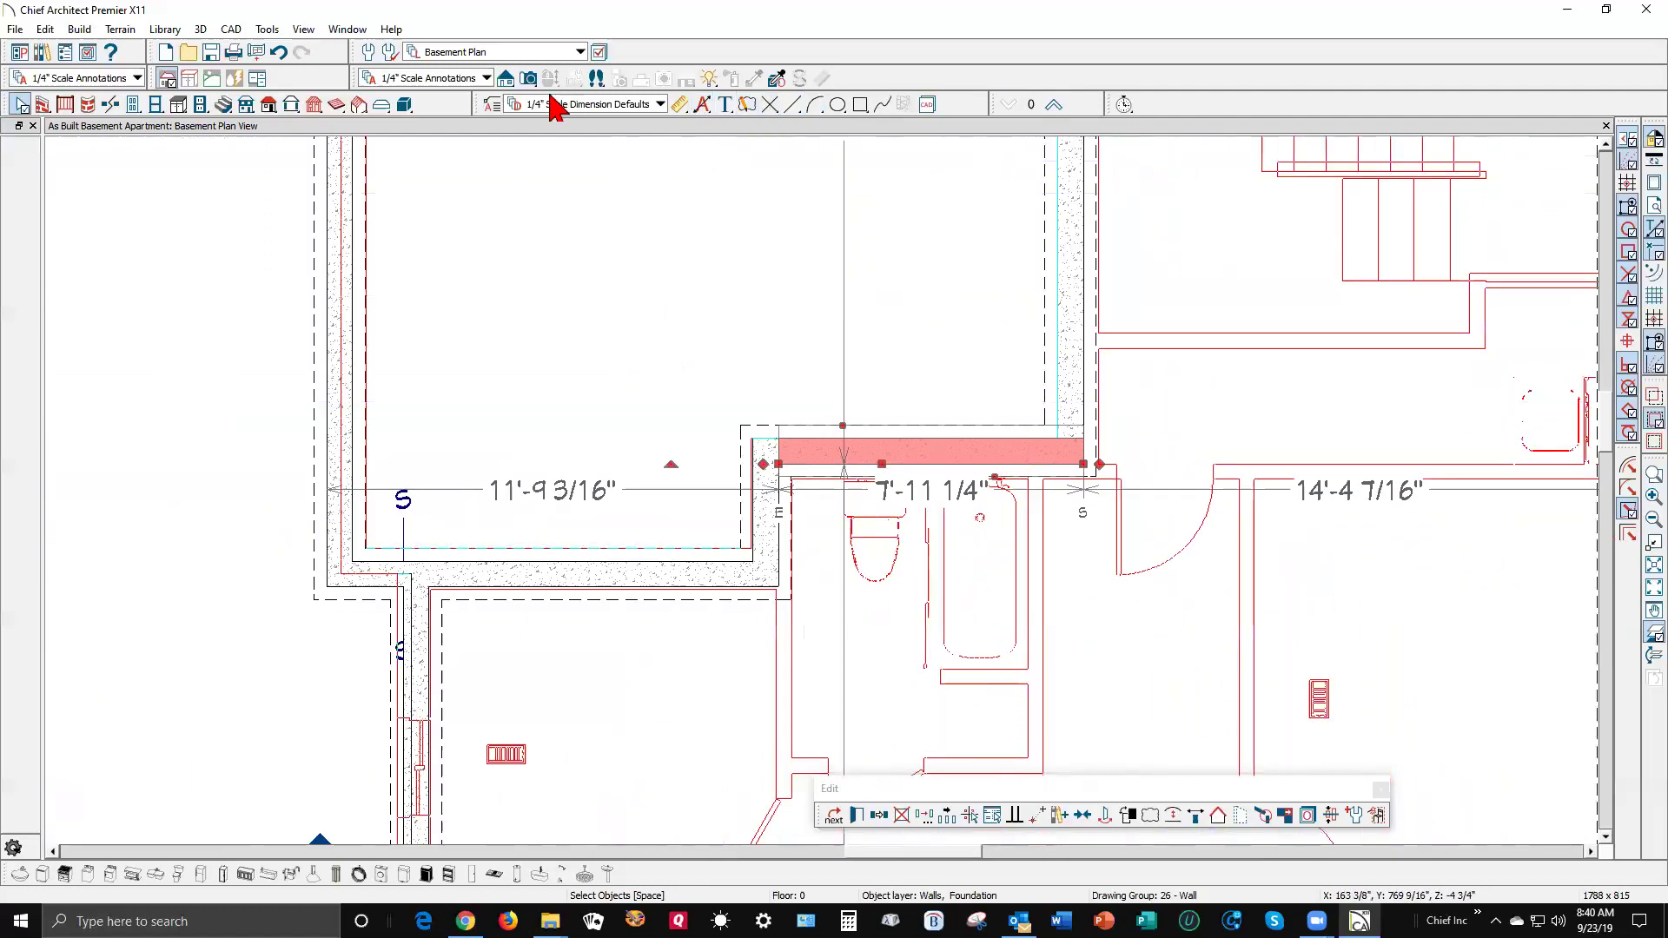
- On floor 1, align the left wall of the unexcavated area with the foundation wall below
{"action": "left_click", "coordinate": [1057, 100]}
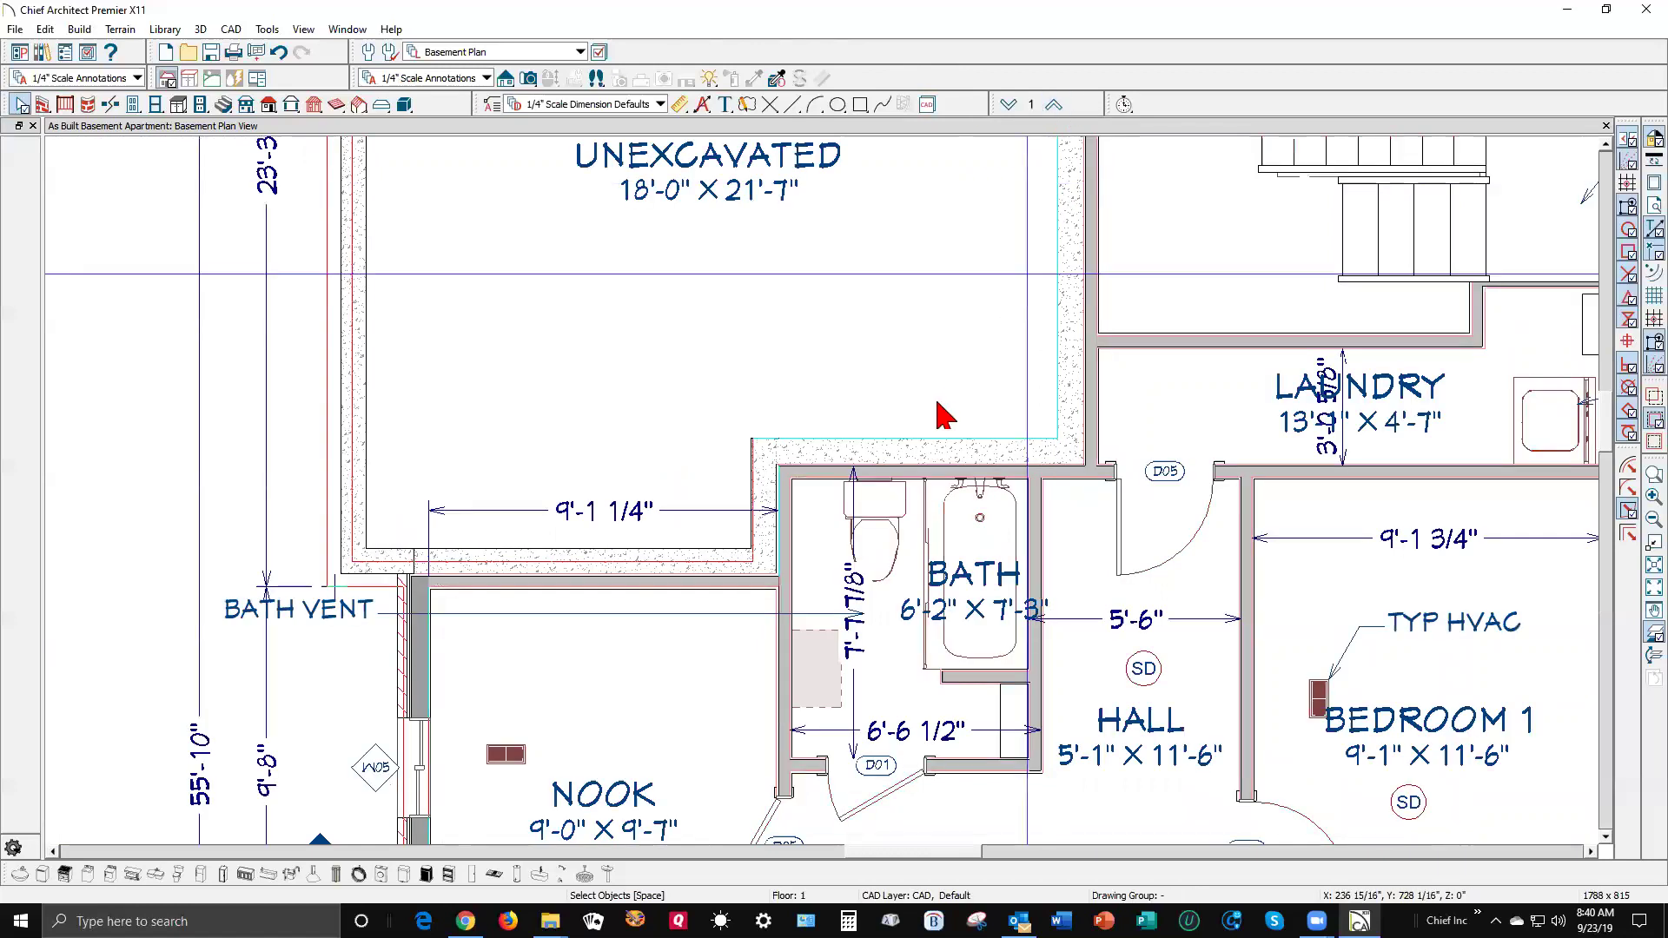
{"action": "left_click", "coordinate": [566, 565]}
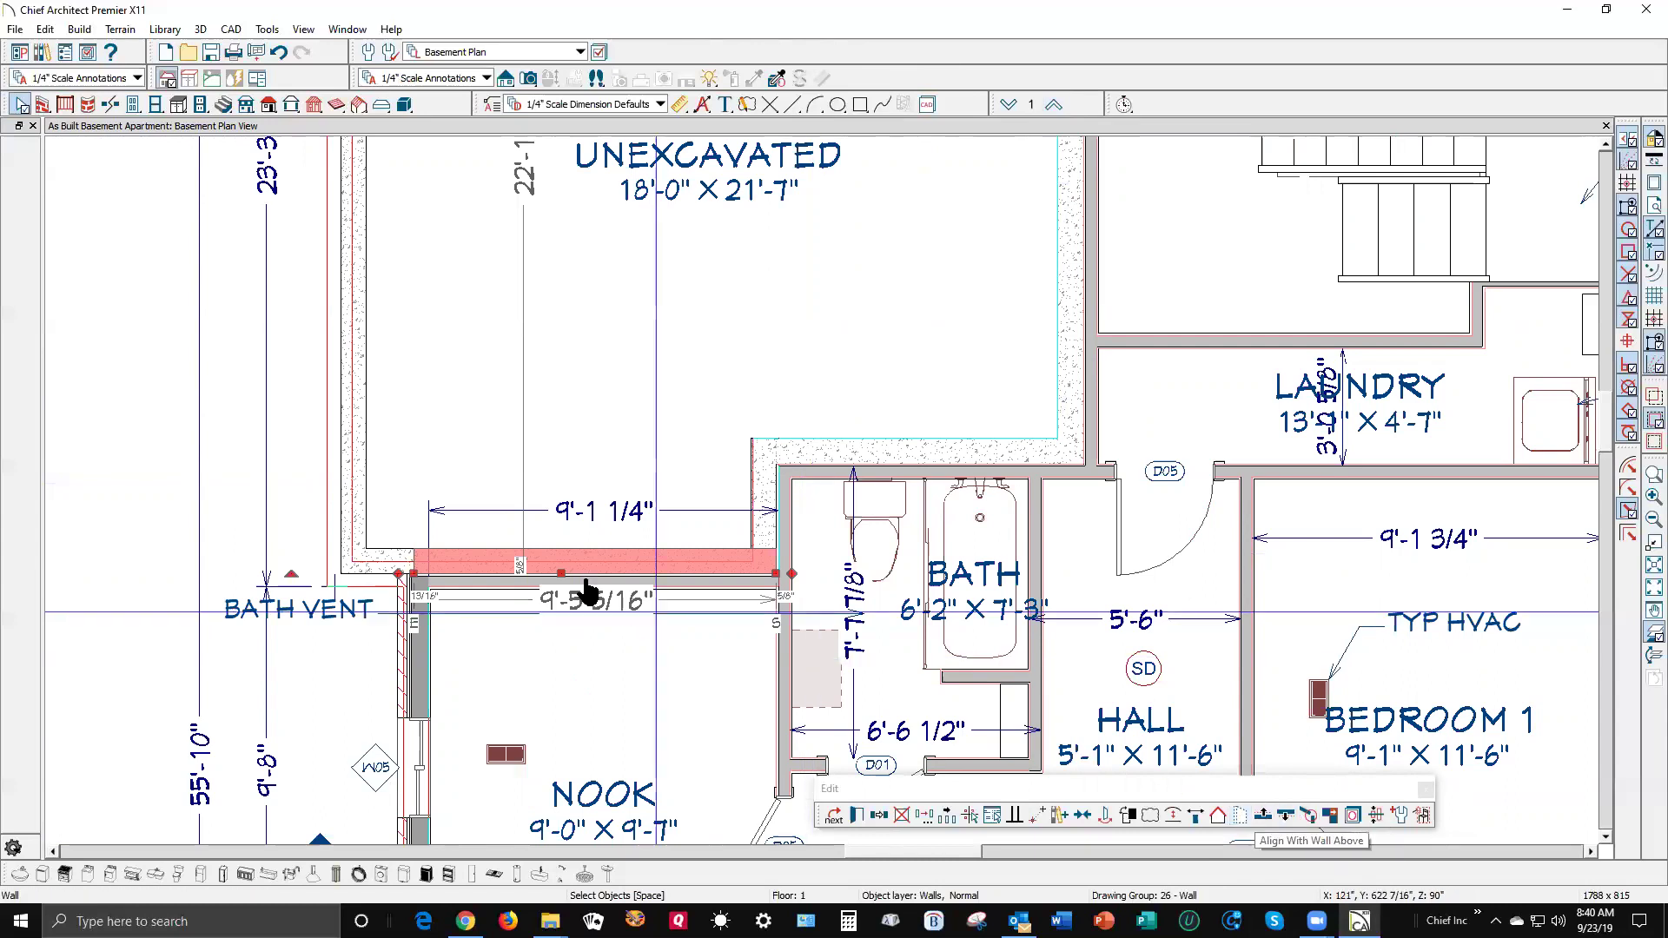
{"action": "left_click", "coordinate": [388, 578]}
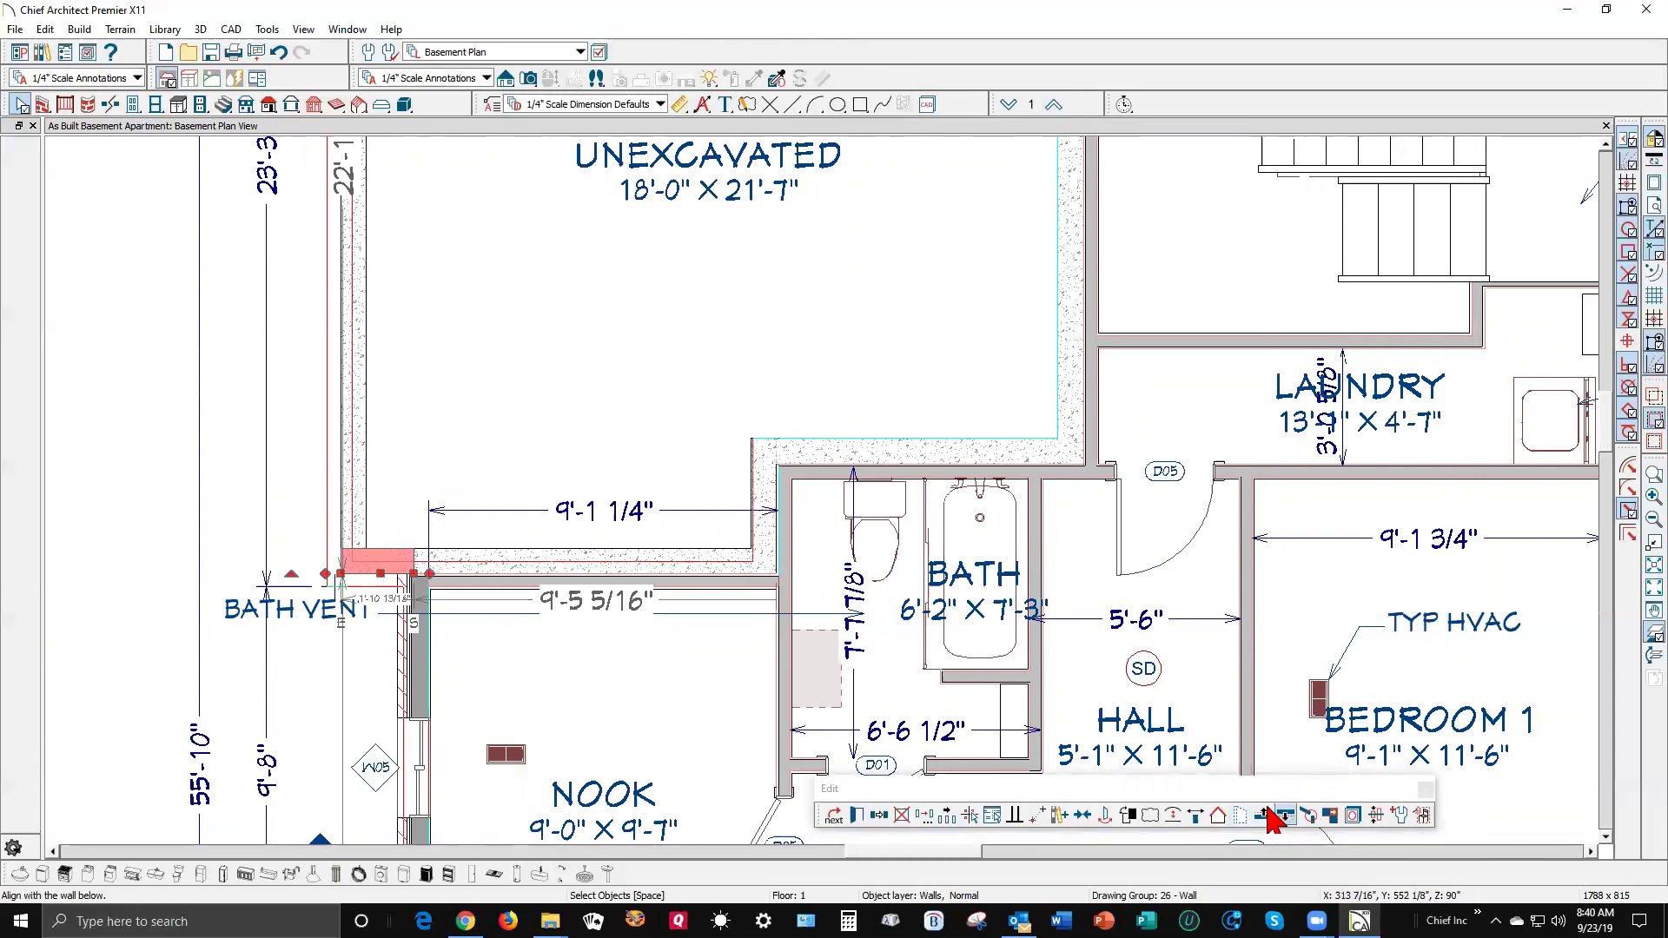
{"action": "left_click", "coordinate": [352, 477]}
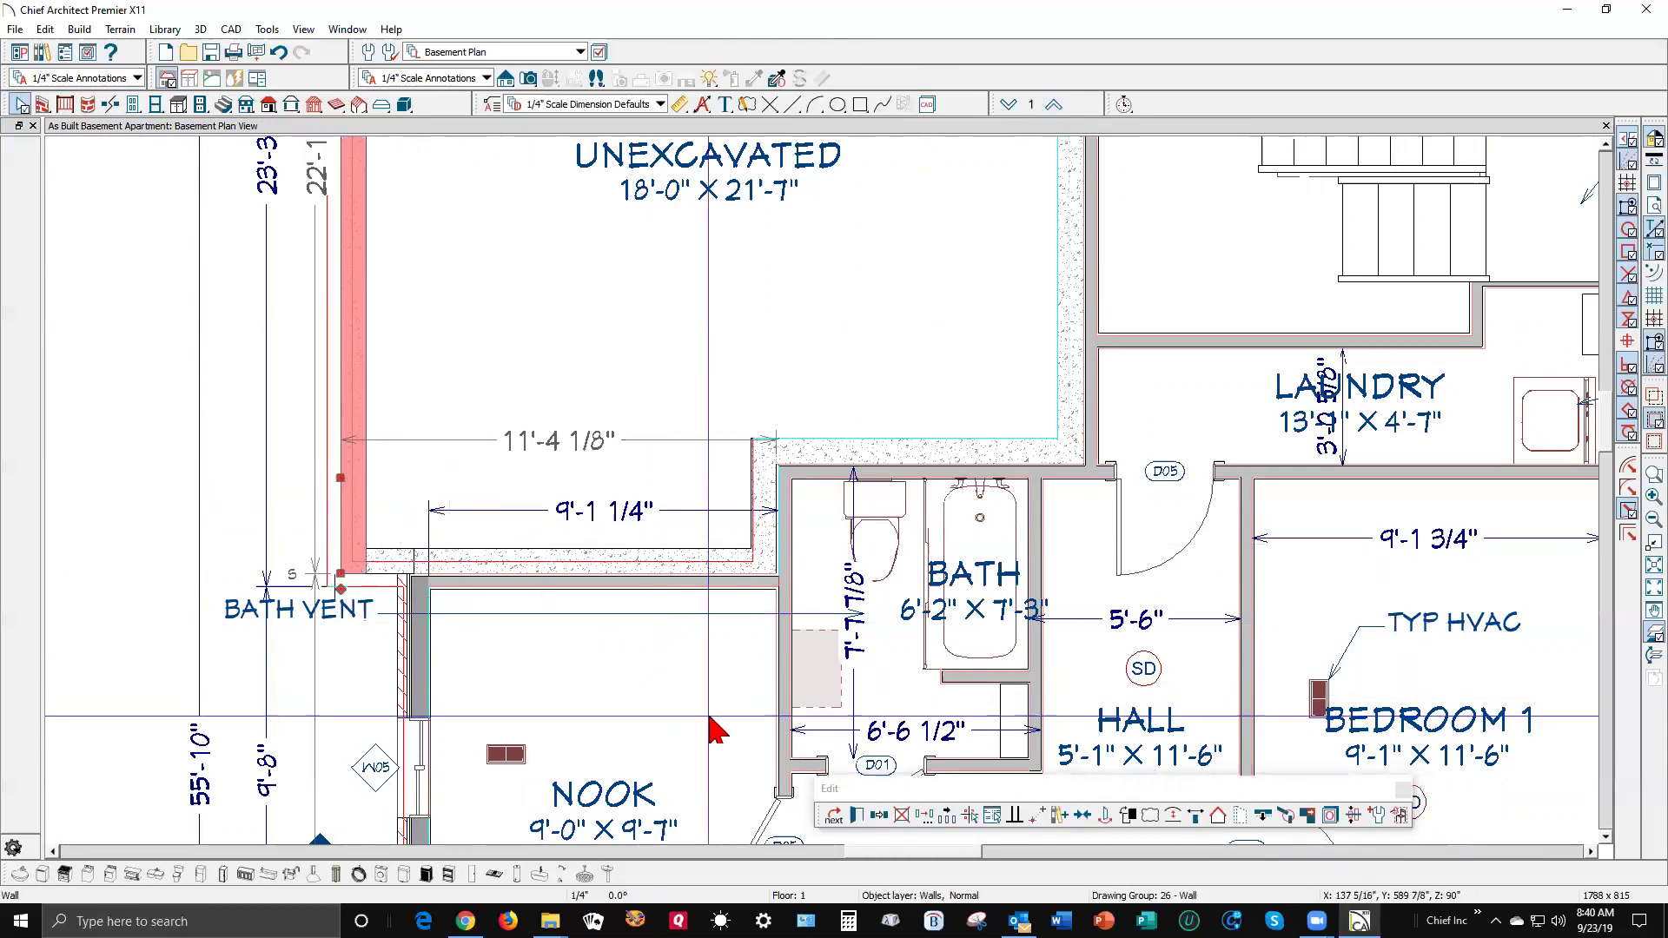
{"action": "scroll", "coordinate": [1102, 753], "scroll_direction": "down", "scroll_amount": 3}
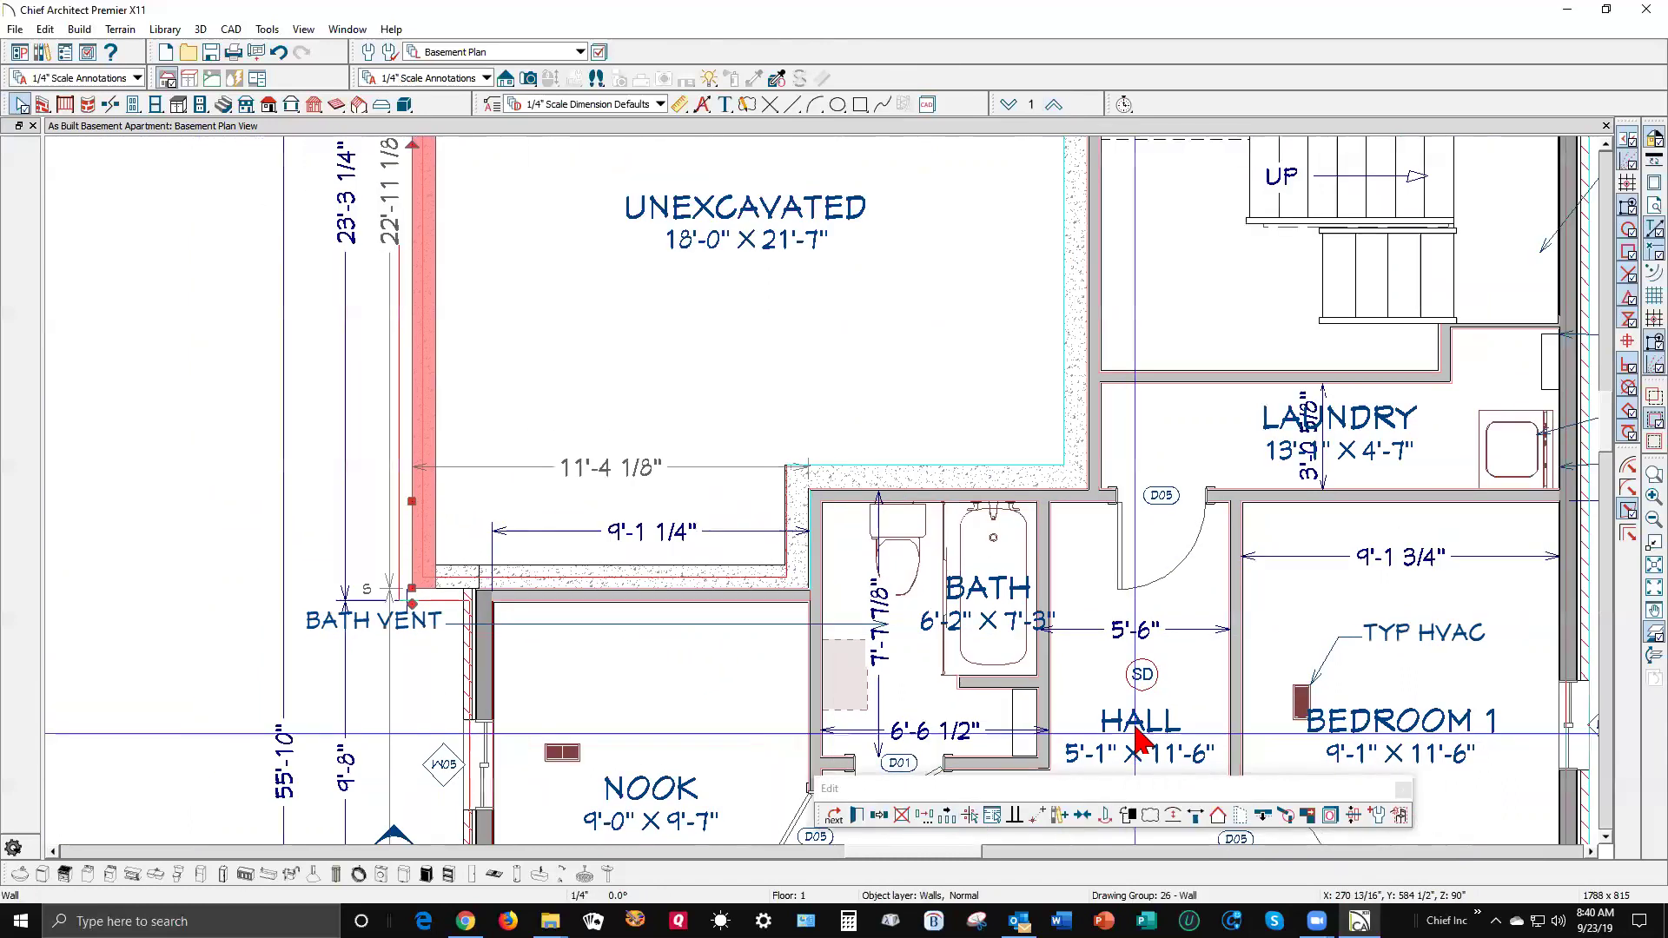
{"action": "scroll", "coordinate": [1055, 708], "scroll_direction": "down", "scroll_amount": 1}
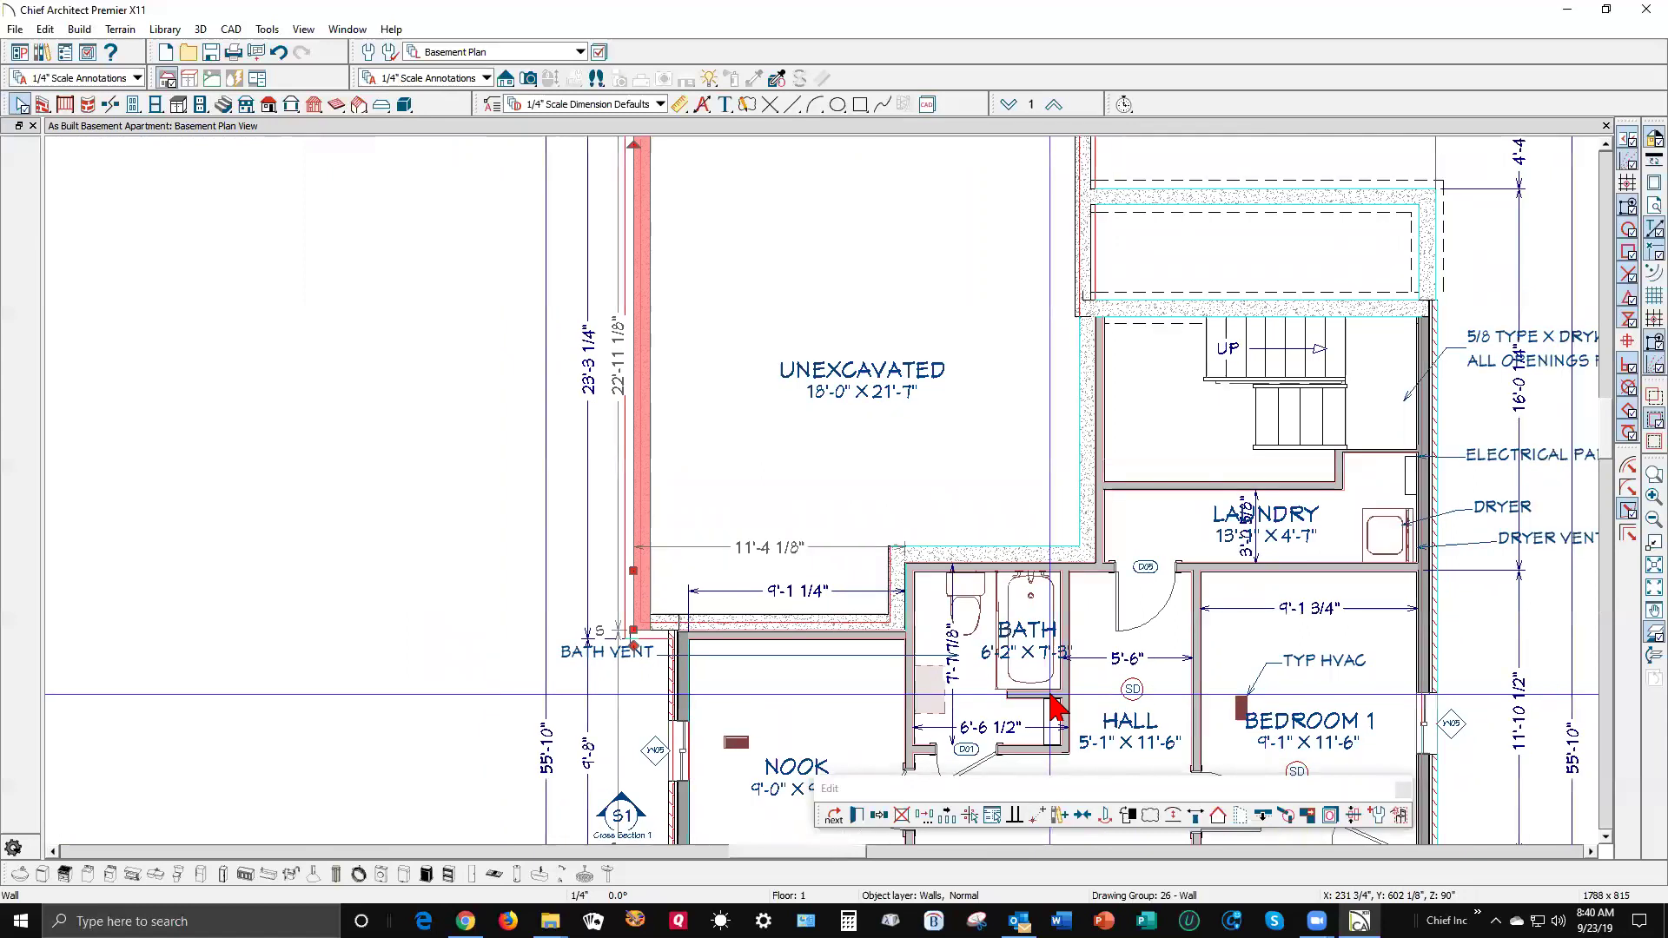
{"action": "left_click", "coordinate": [1262, 817]}
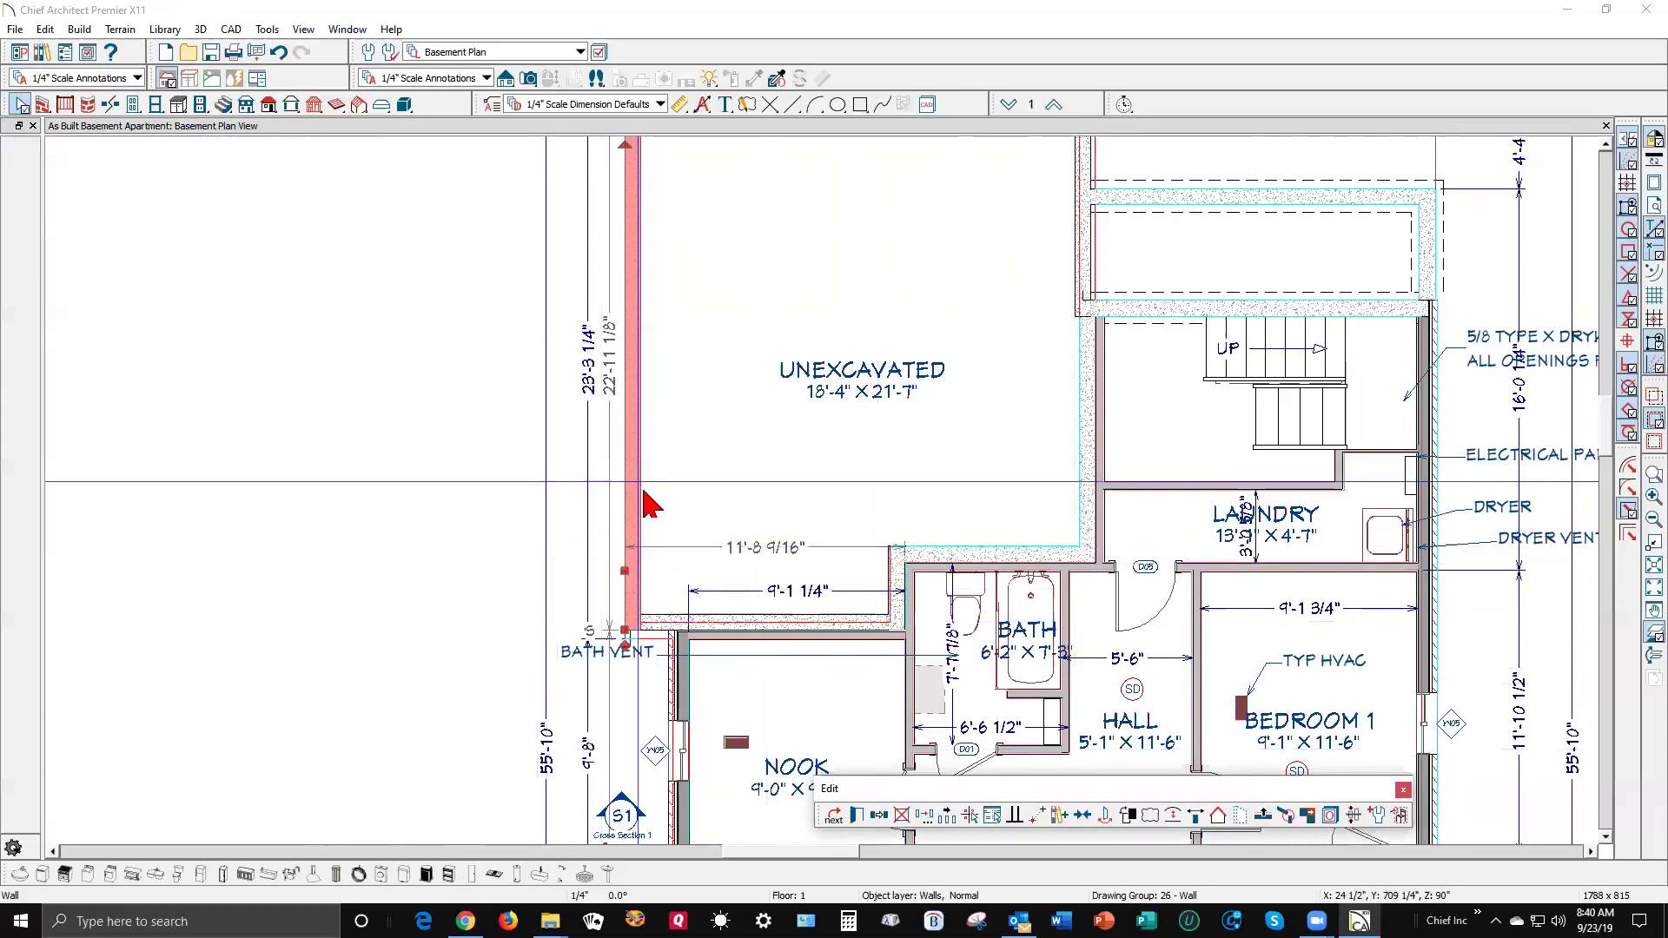
- On floor 2, align the garage's left exterior wall with the wall below
{"action": "scroll", "coordinate": [647, 530], "scroll_direction": "down", "scroll_amount": 2}
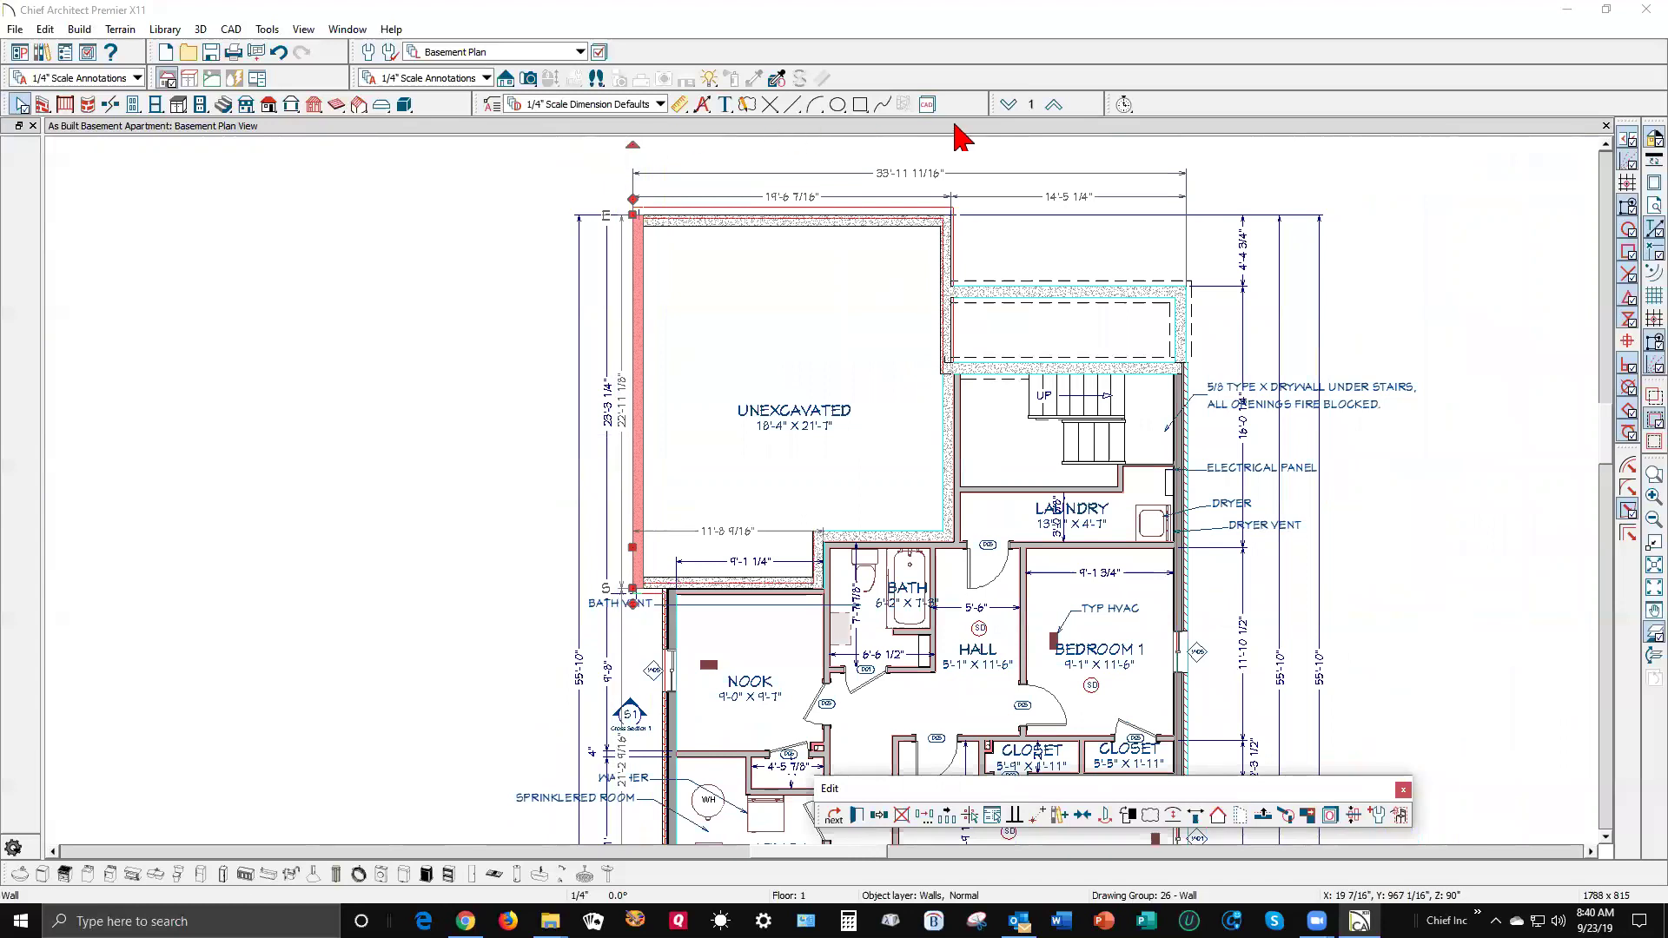
{"action": "left_click", "coordinate": [1054, 106]}
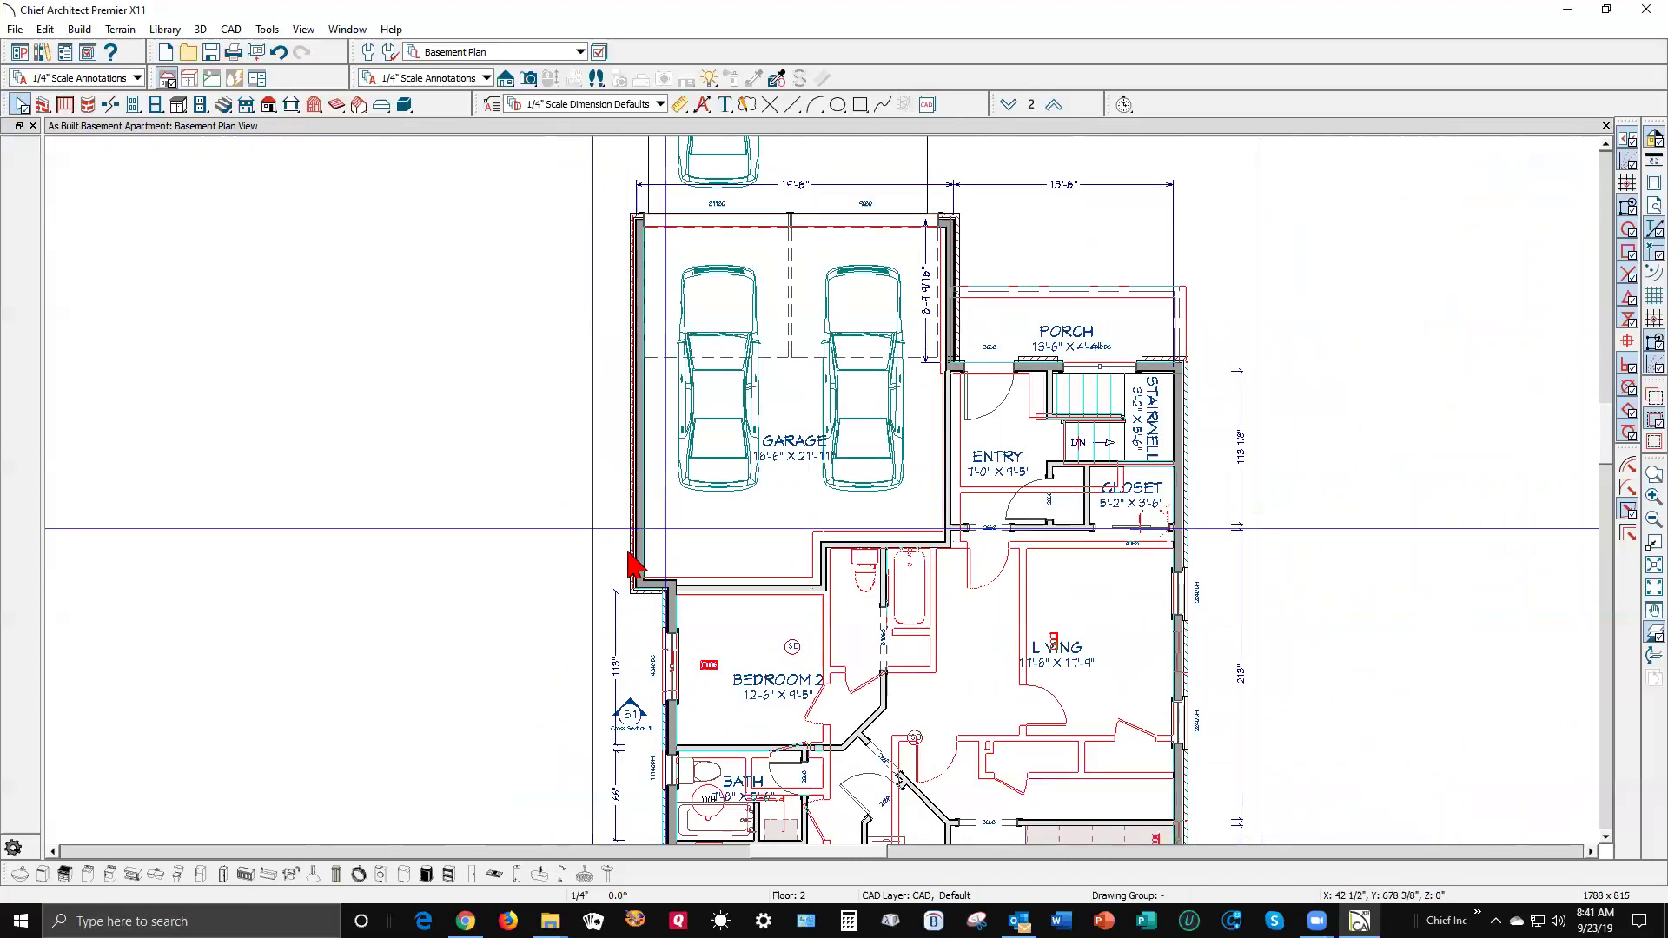
{"action": "left_click", "coordinate": [643, 500]}
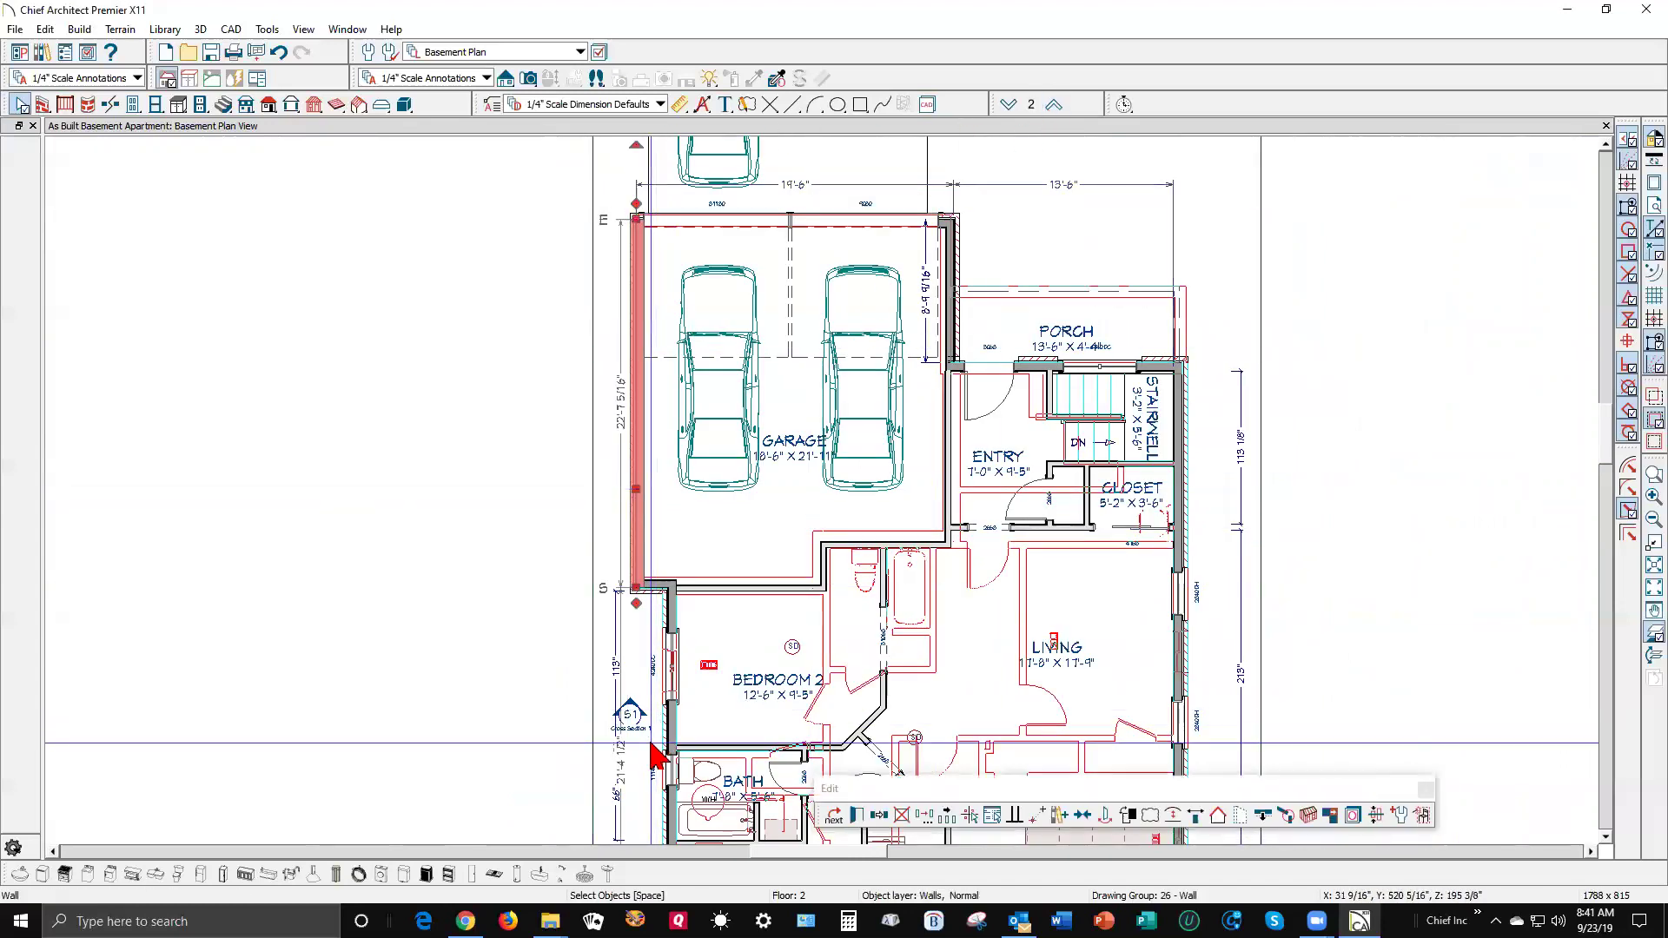
{"action": "left_click", "coordinate": [1270, 826]}
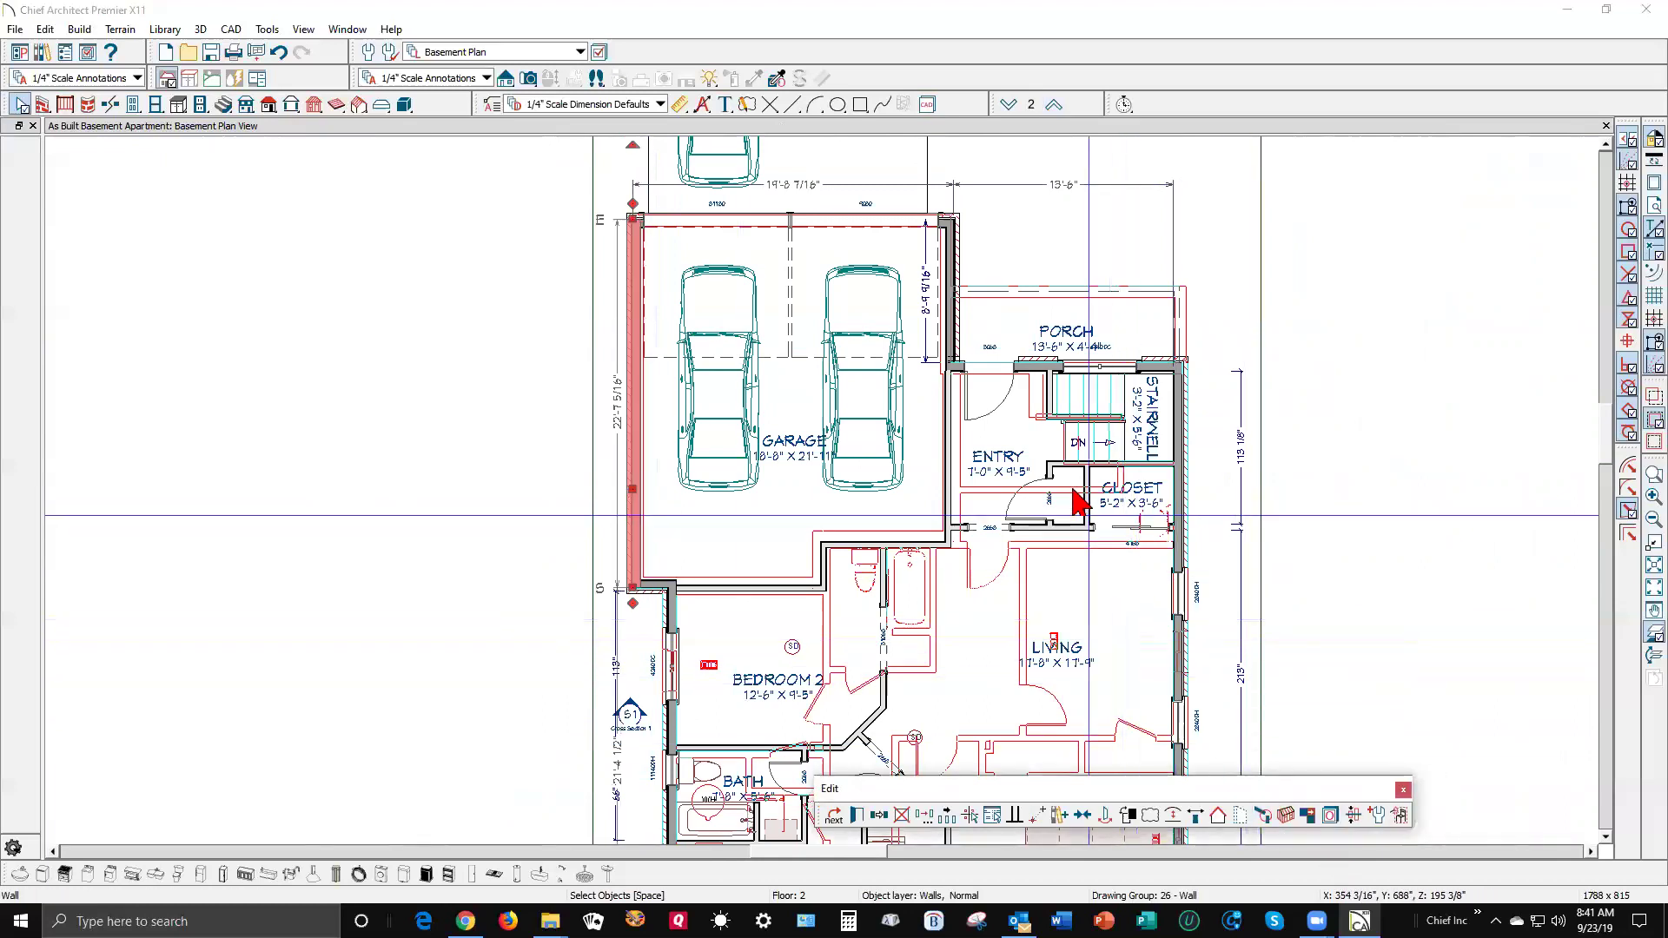
{"action": "left_click", "coordinate": [956, 304]}
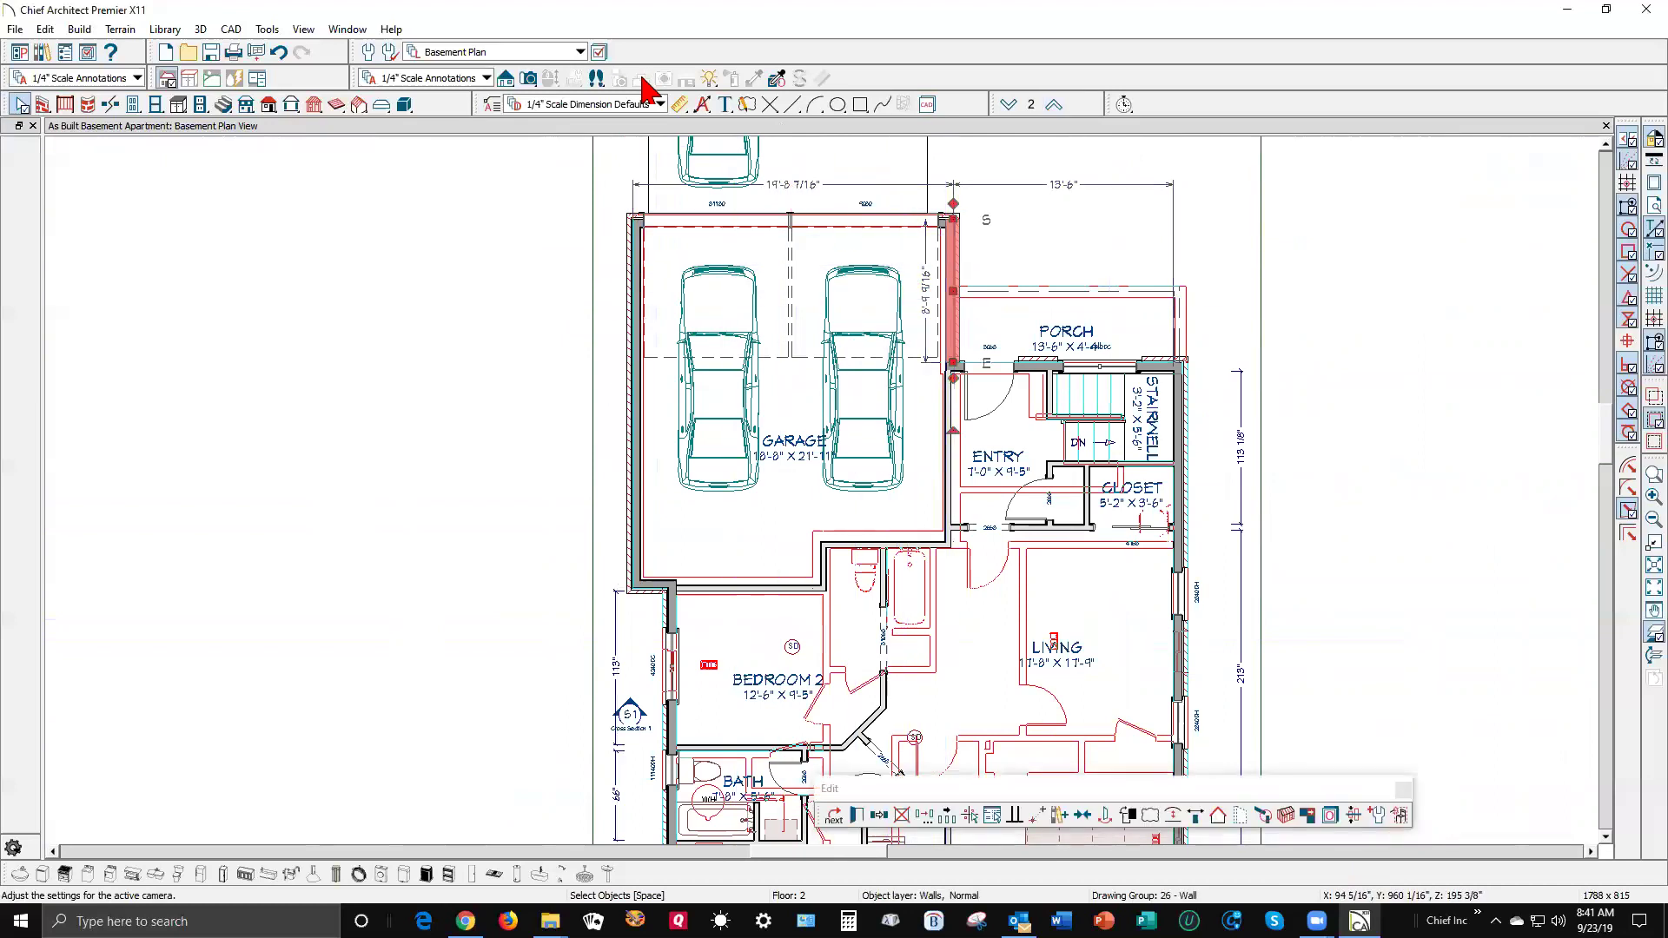
- Return to floor 1 and examine how the foundation wall behind the stairs meets the unexcavated area's wall
{"action": "left_click", "coordinate": [1009, 105]}
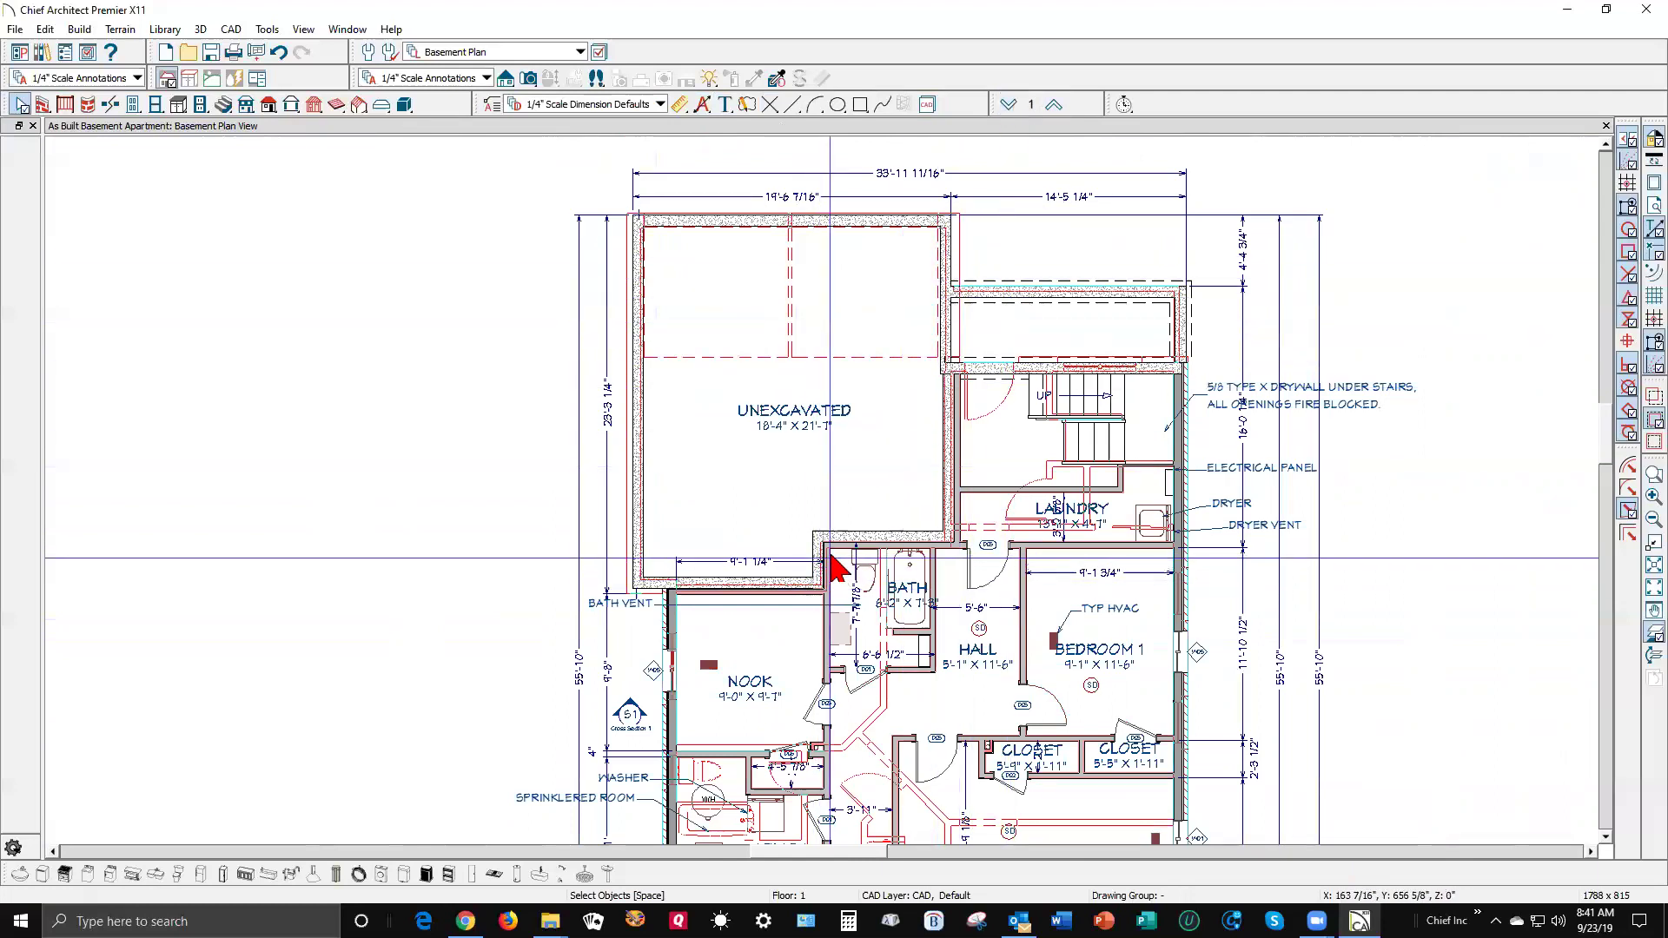
{"action": "scroll", "coordinate": [980, 366], "scroll_direction": "up", "scroll_amount": 1}
{"action": "scroll", "coordinate": [977, 370], "scroll_direction": "up", "scroll_amount": 4}
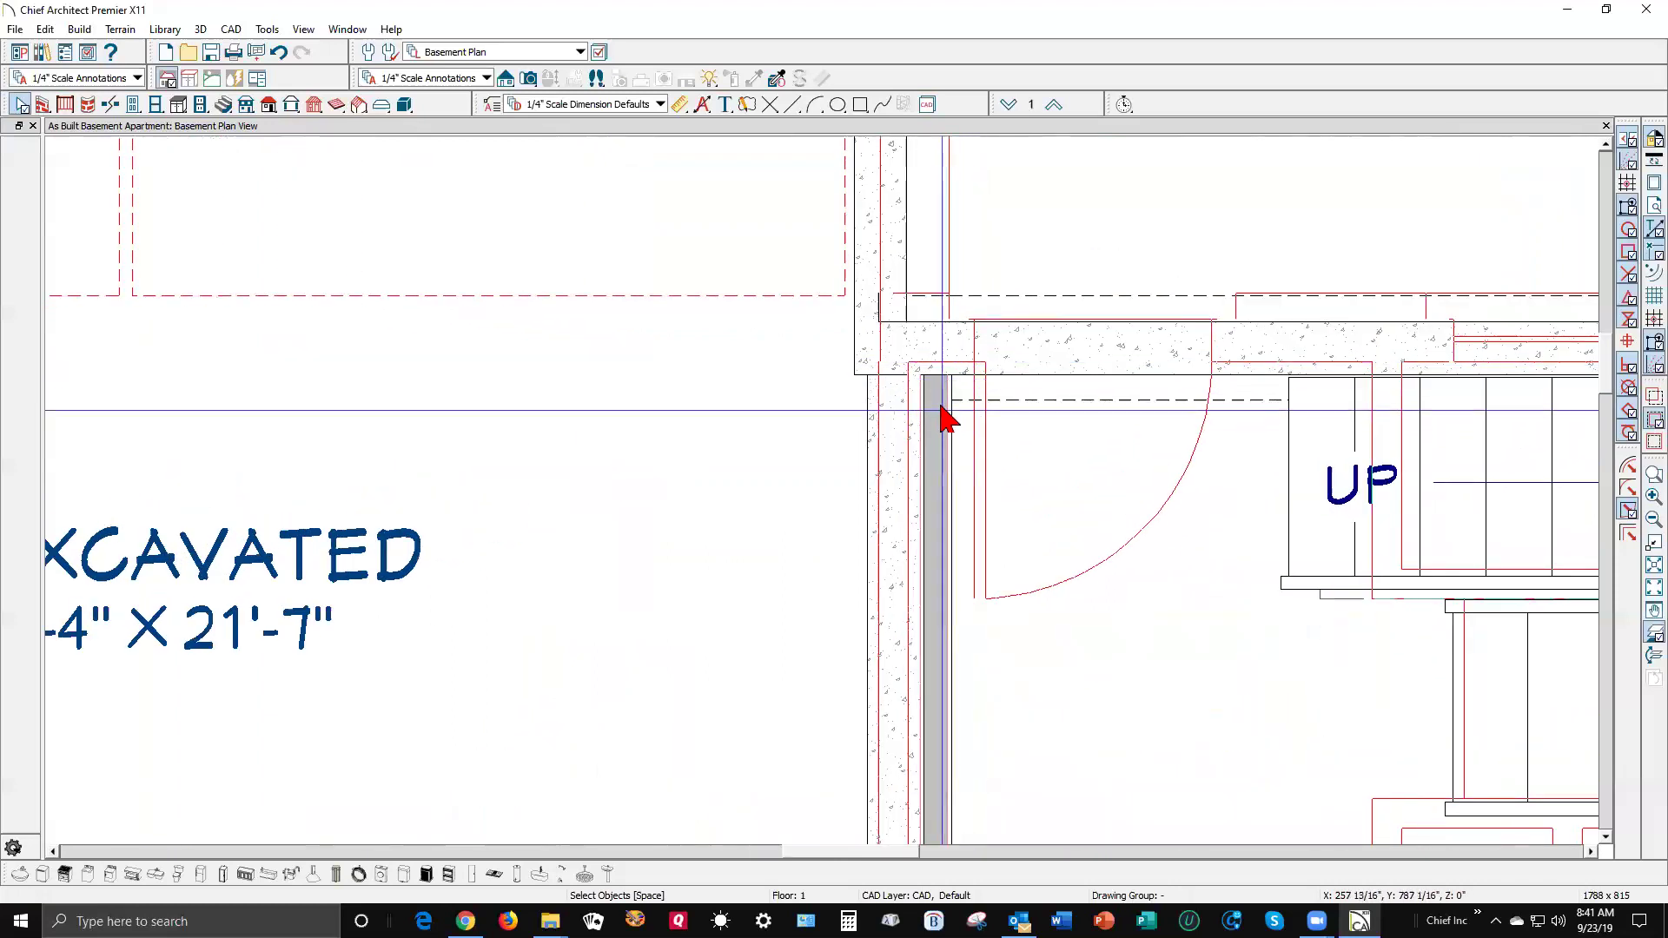
{"action": "left_click", "coordinate": [1011, 364]}
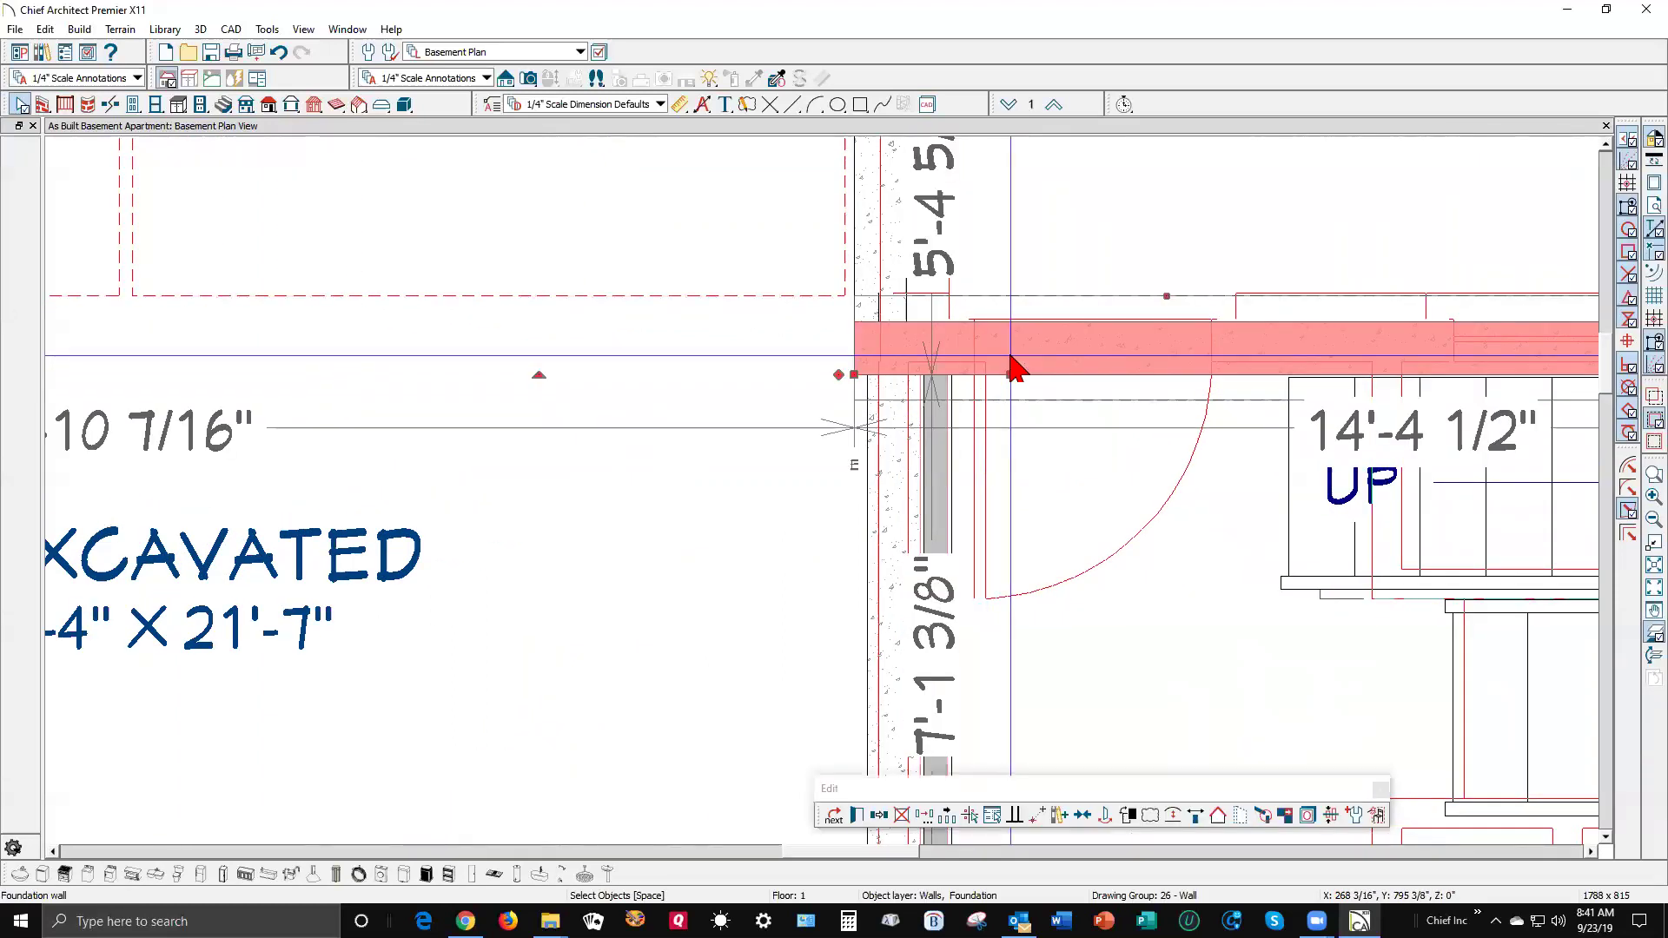
{"action": "scroll", "coordinate": [856, 334], "scroll_direction": "down", "scroll_amount": 3}
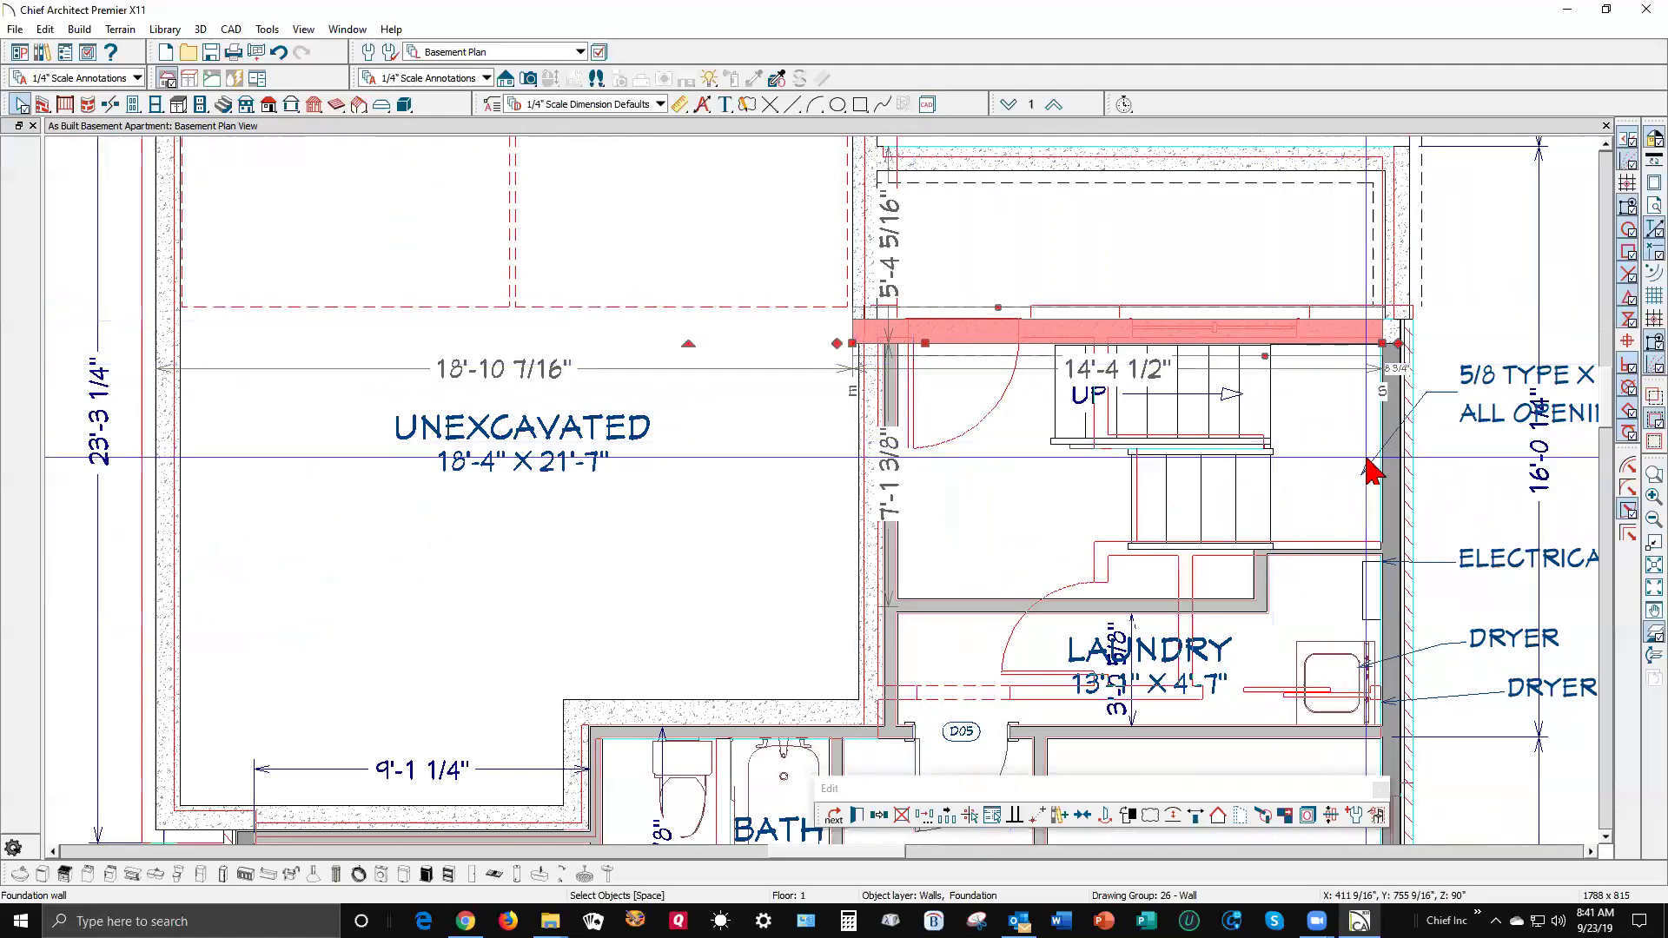
{"action": "left_click", "coordinate": [1477, 474]}
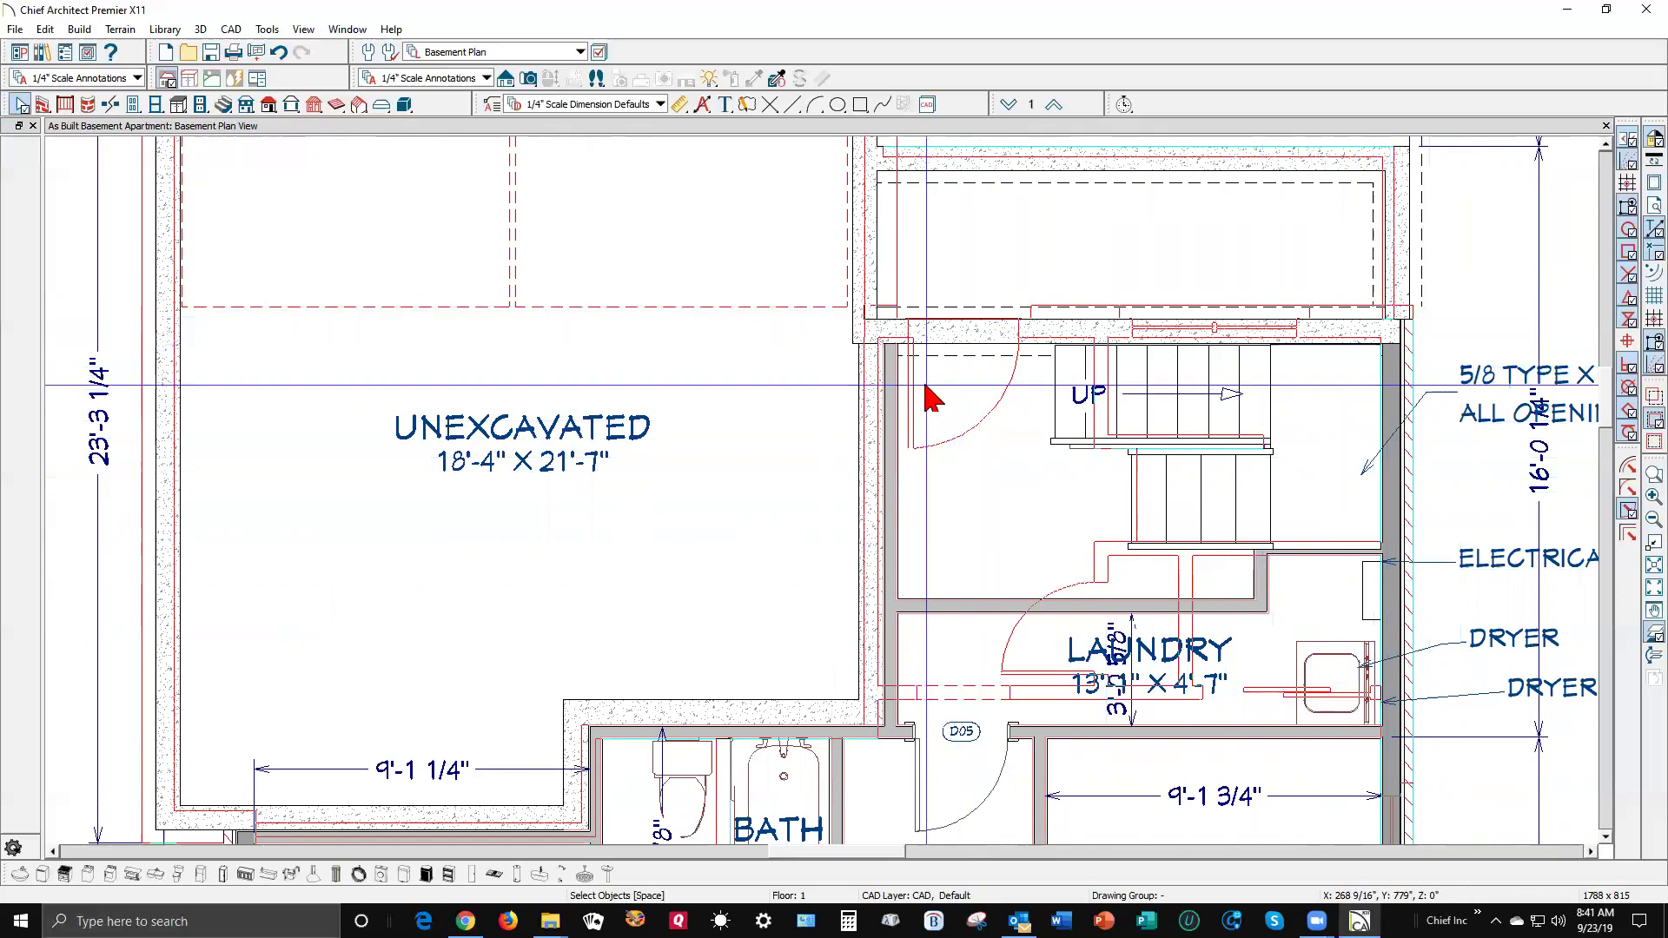
- Move the concrete wall between the unexcavated area and the porch into line with the wall section beside the stairs
{"action": "scroll", "coordinate": [863, 304], "scroll_direction": "up", "scroll_amount": 2}
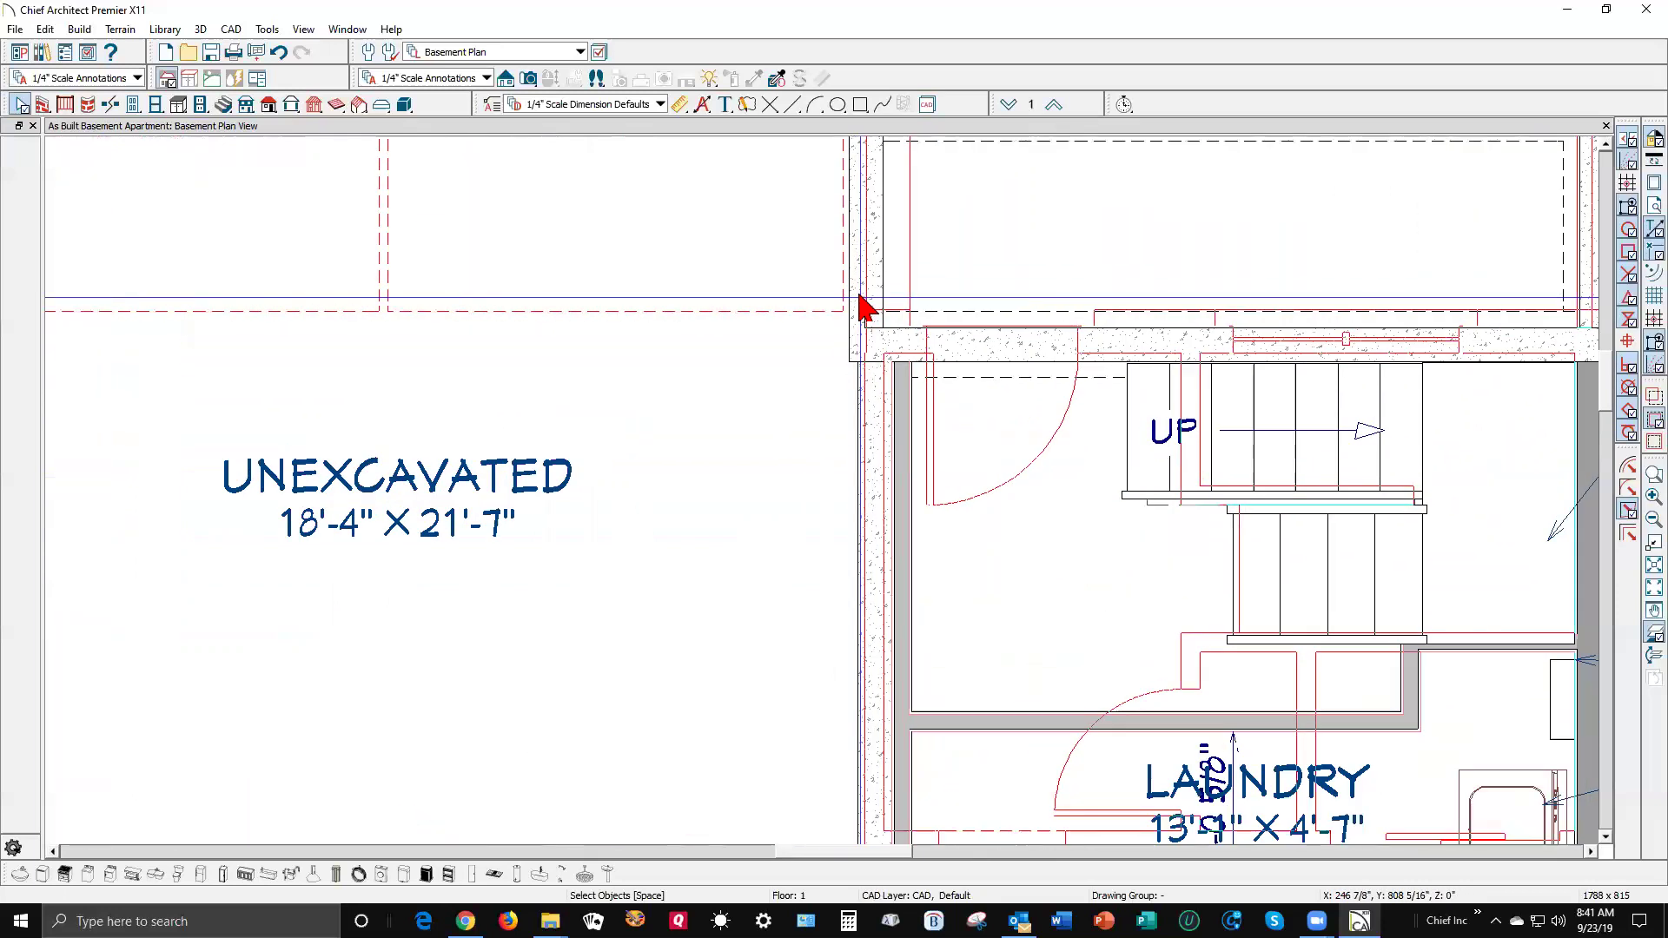
{"action": "left_click", "coordinate": [868, 311]}
{"action": "left_click_drag", "start_coordinate": [878, 295], "coordinate": [886, 296]}
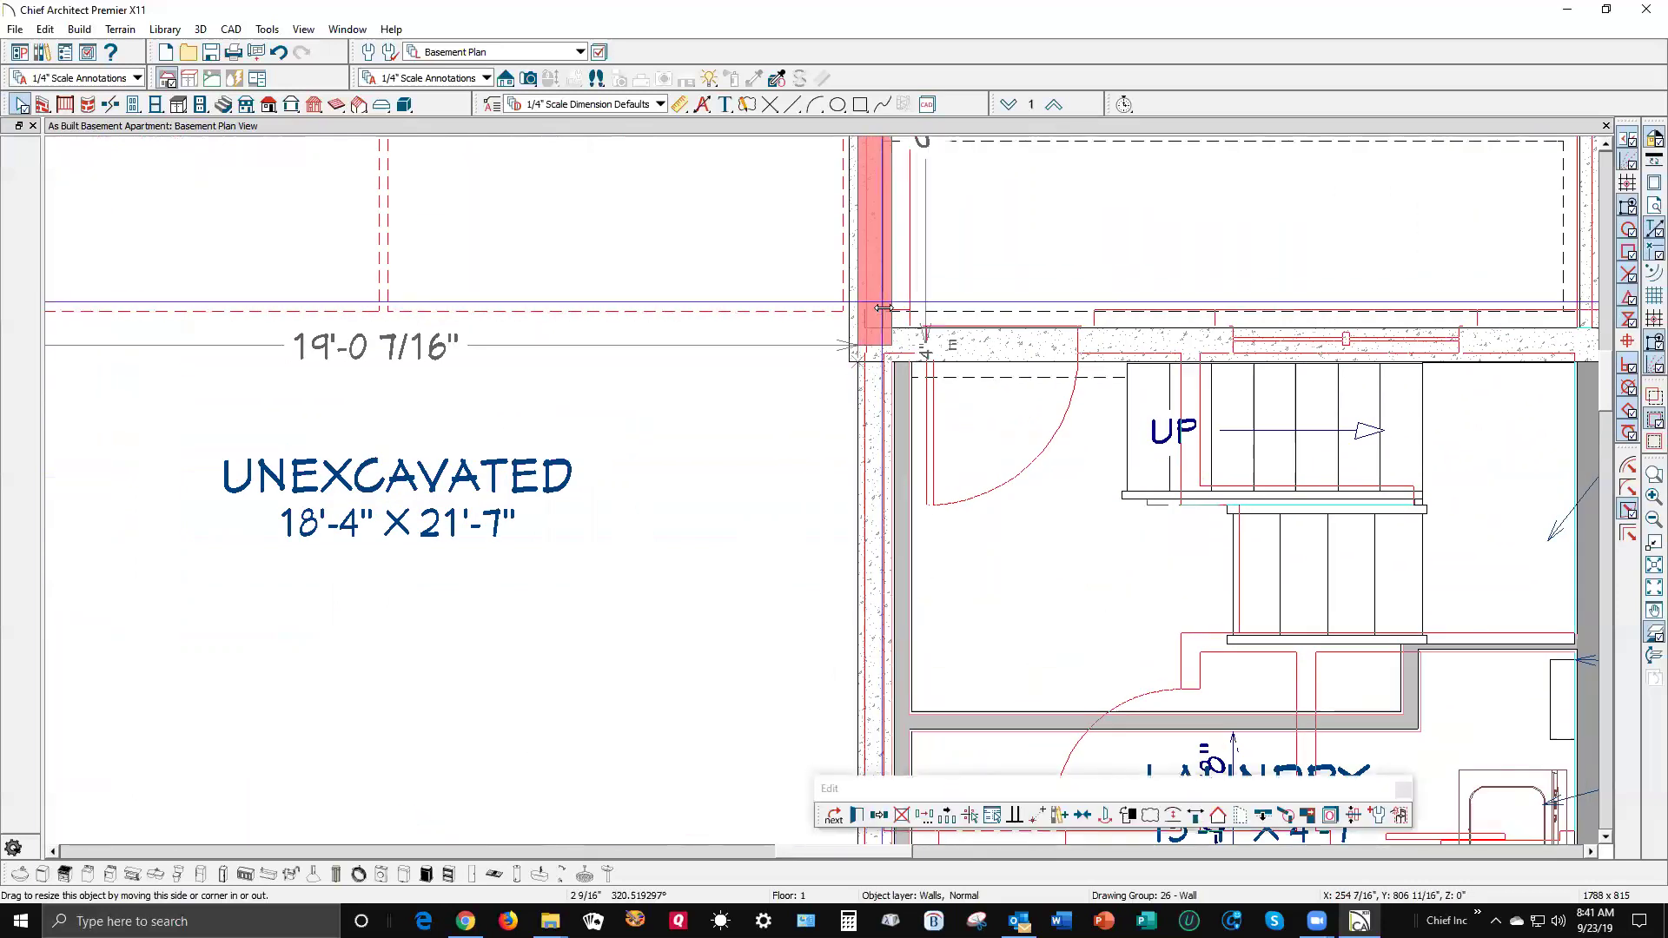
{"action": "left_click", "coordinate": [878, 448]}
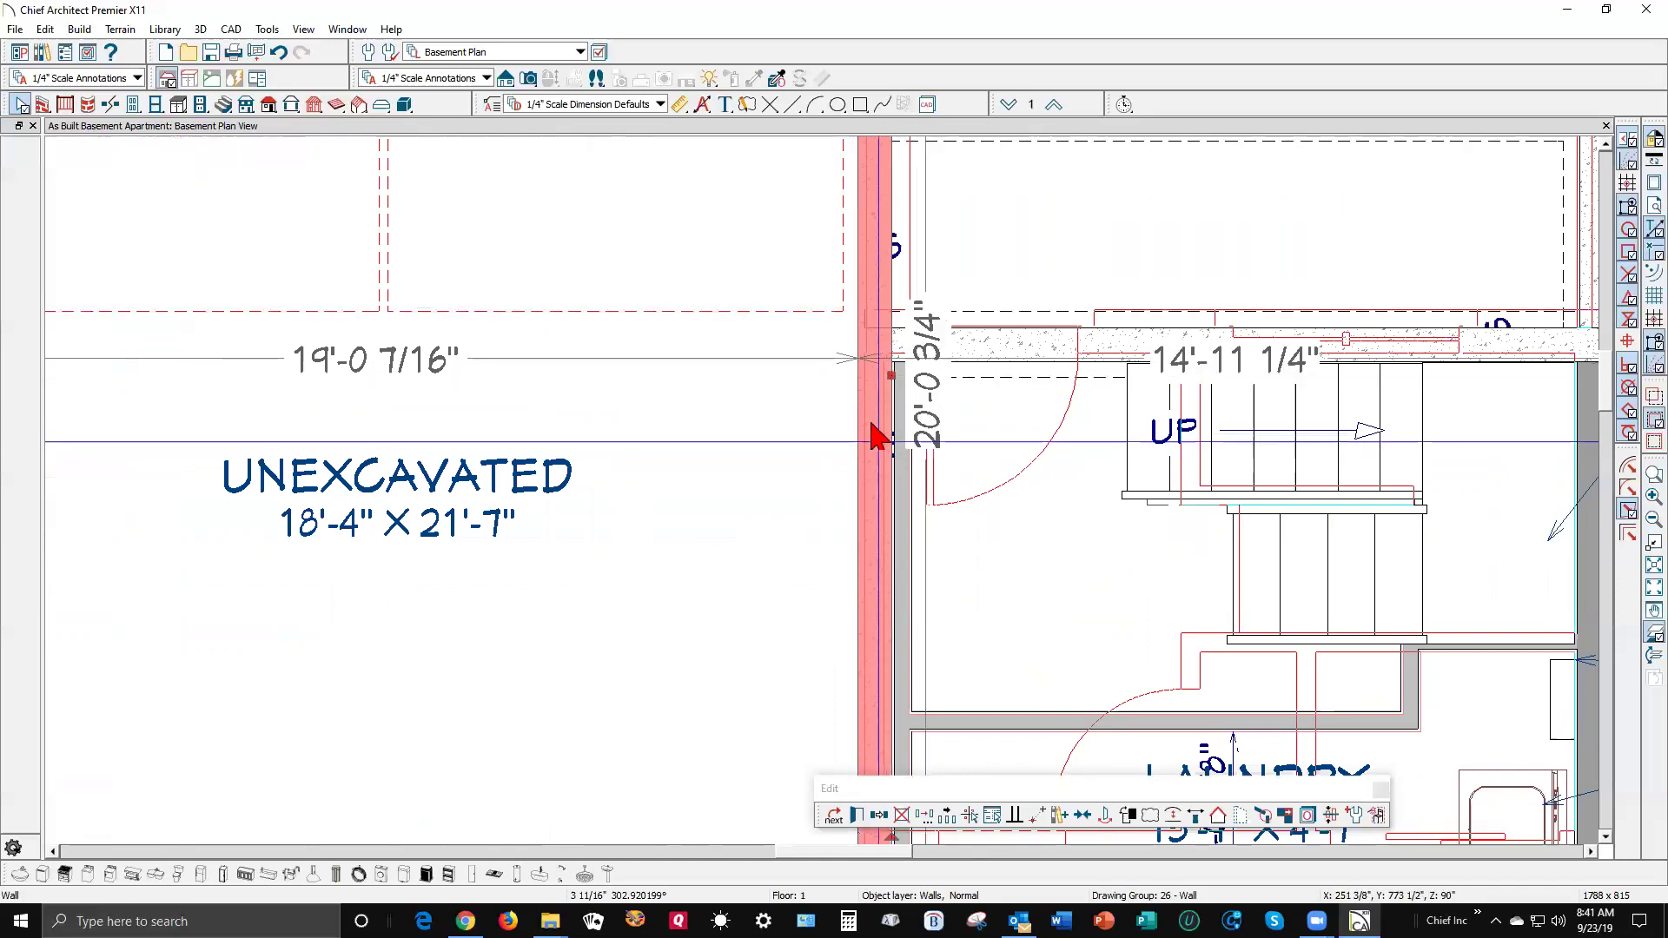
- Check the foundation wall between the unexcavated area and the porch on floor 0, and go up to floor 2
{"action": "scroll", "coordinate": [882, 447], "scroll_direction": "down", "scroll_amount": 3}
{"action": "left_click", "coordinate": [824, 143]}
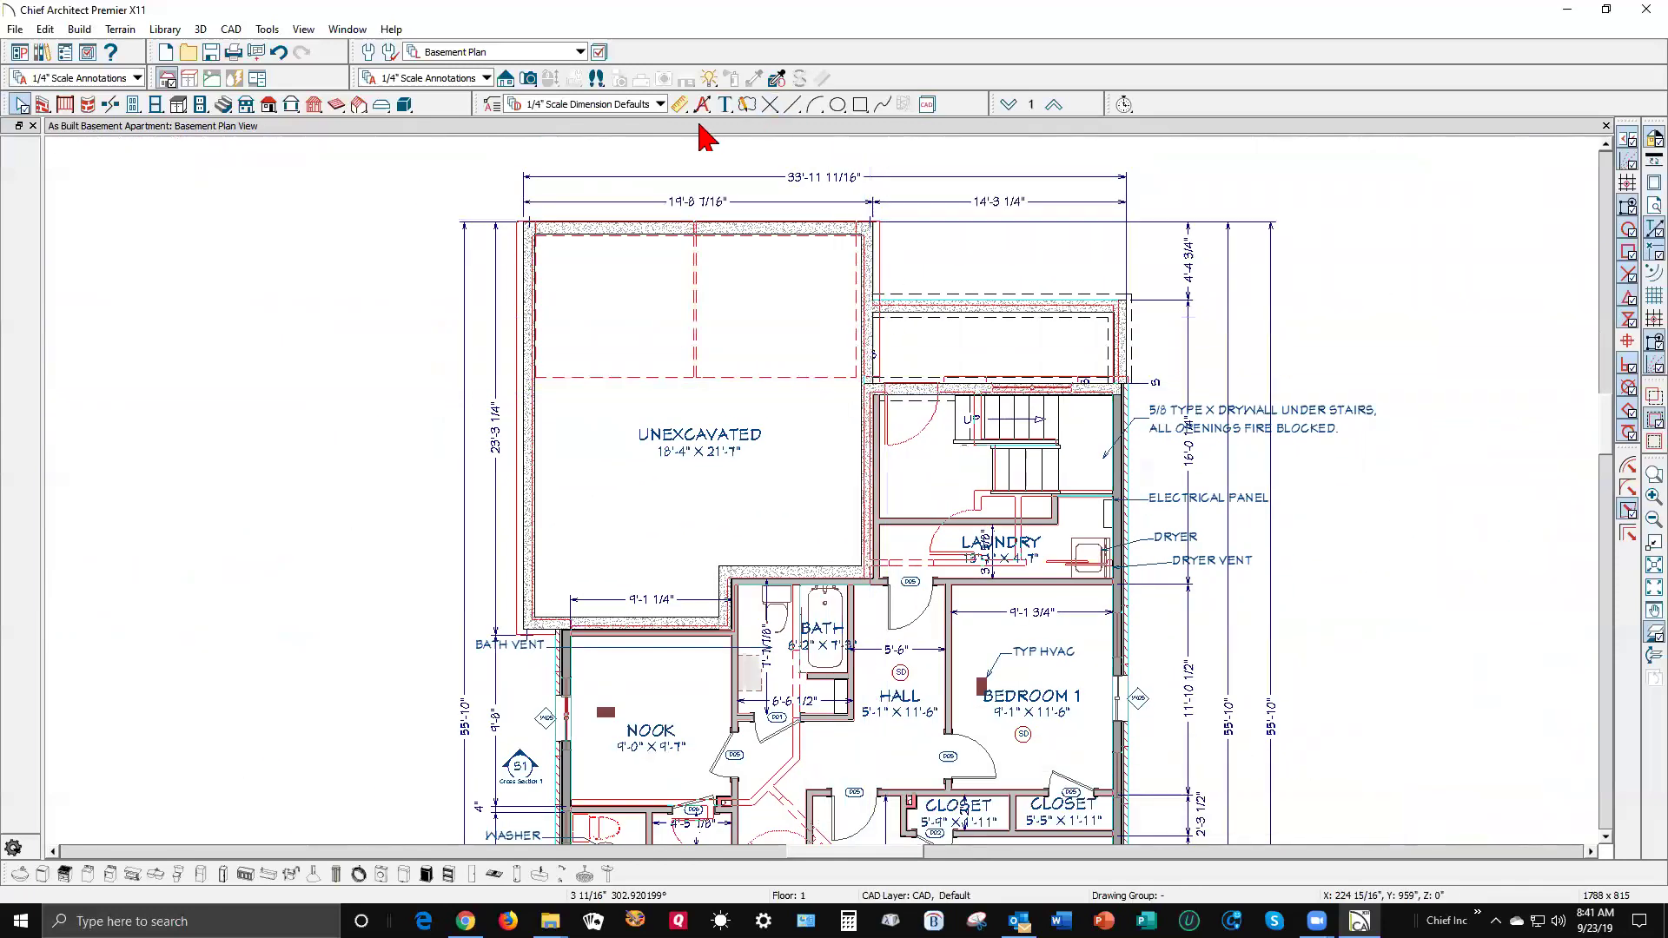
{"action": "left_click", "coordinate": [1012, 112]}
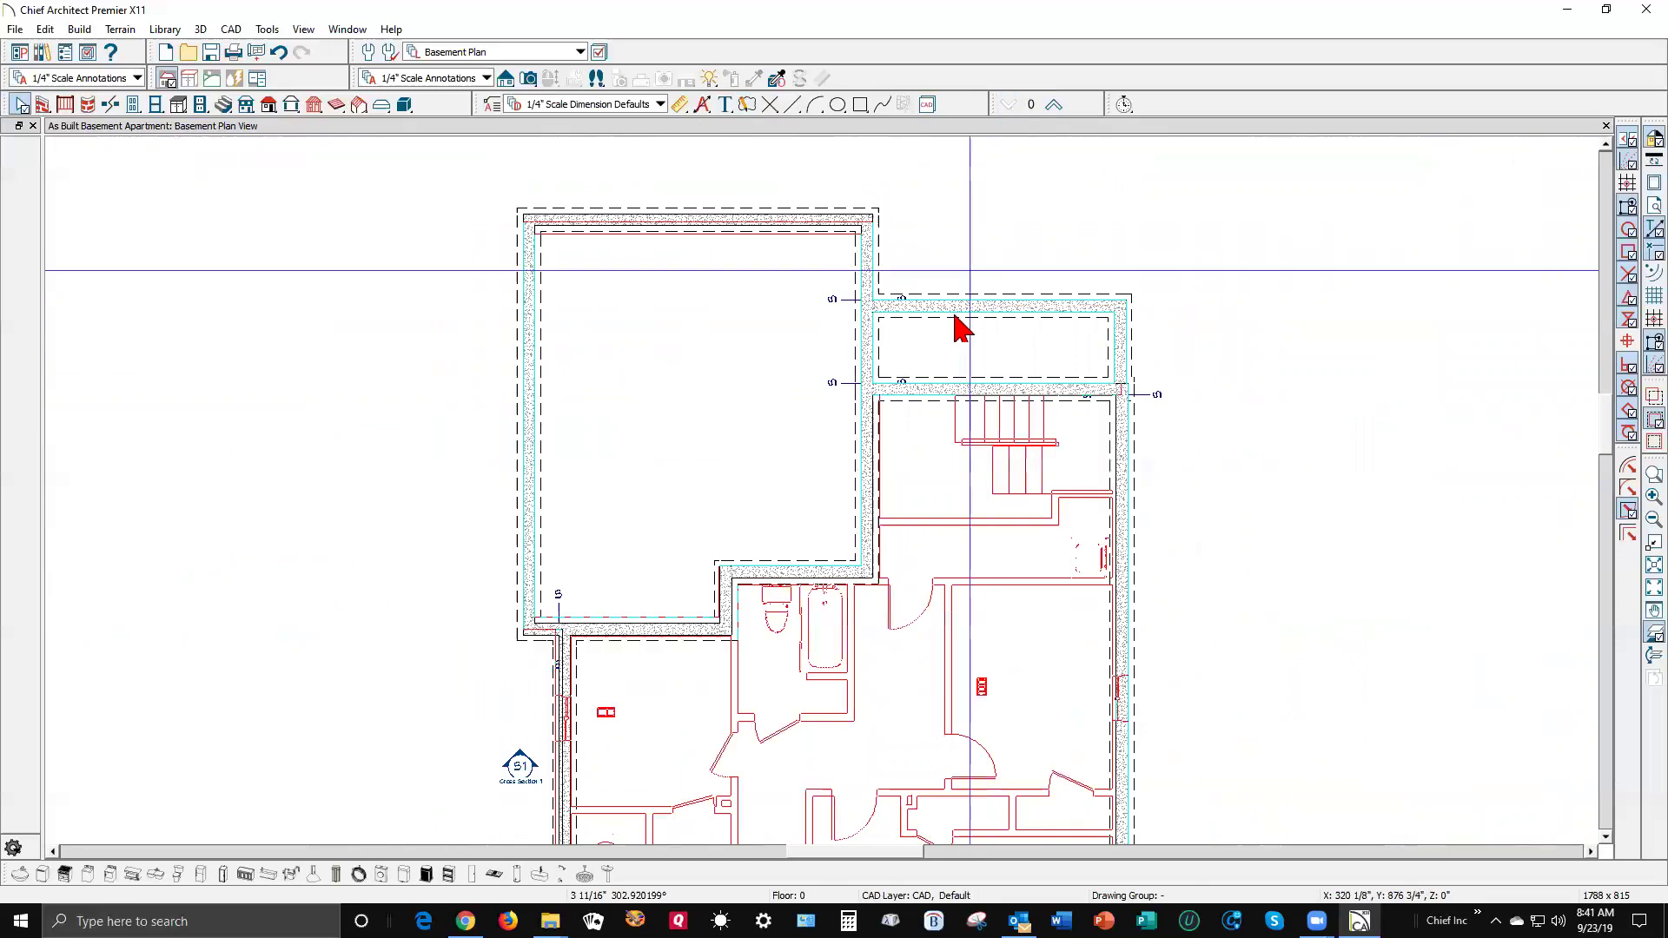
{"action": "left_click", "coordinate": [868, 374]}
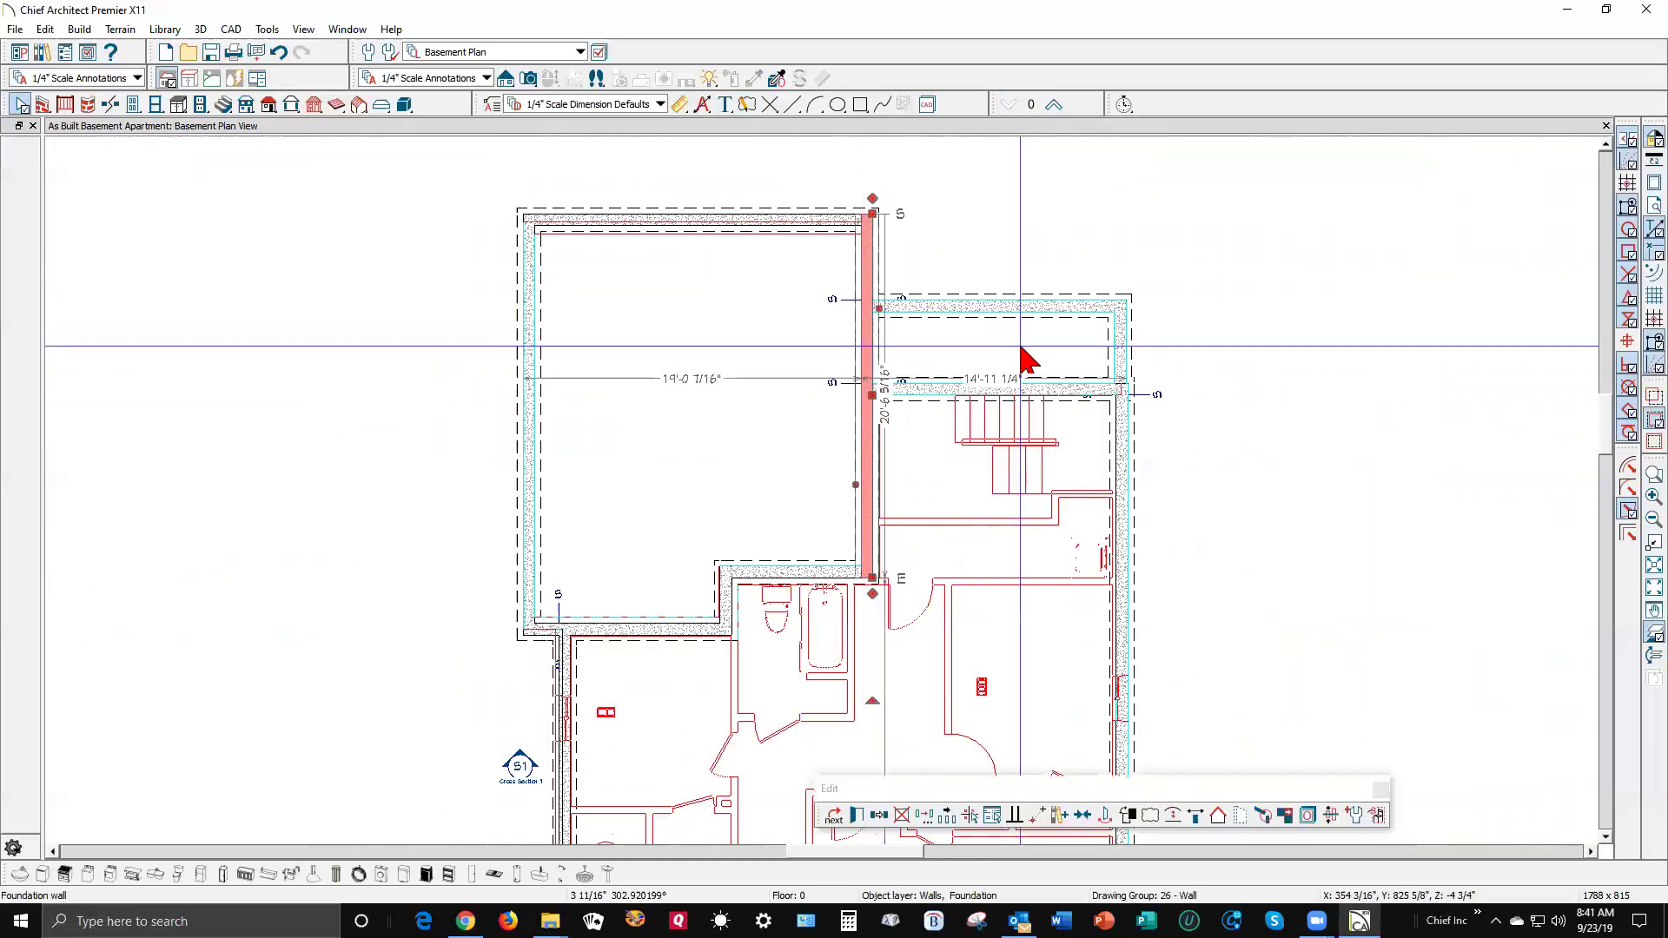
{"action": "left_click", "coordinate": [1054, 106]}
{"action": "left_click", "coordinate": [1054, 106]}
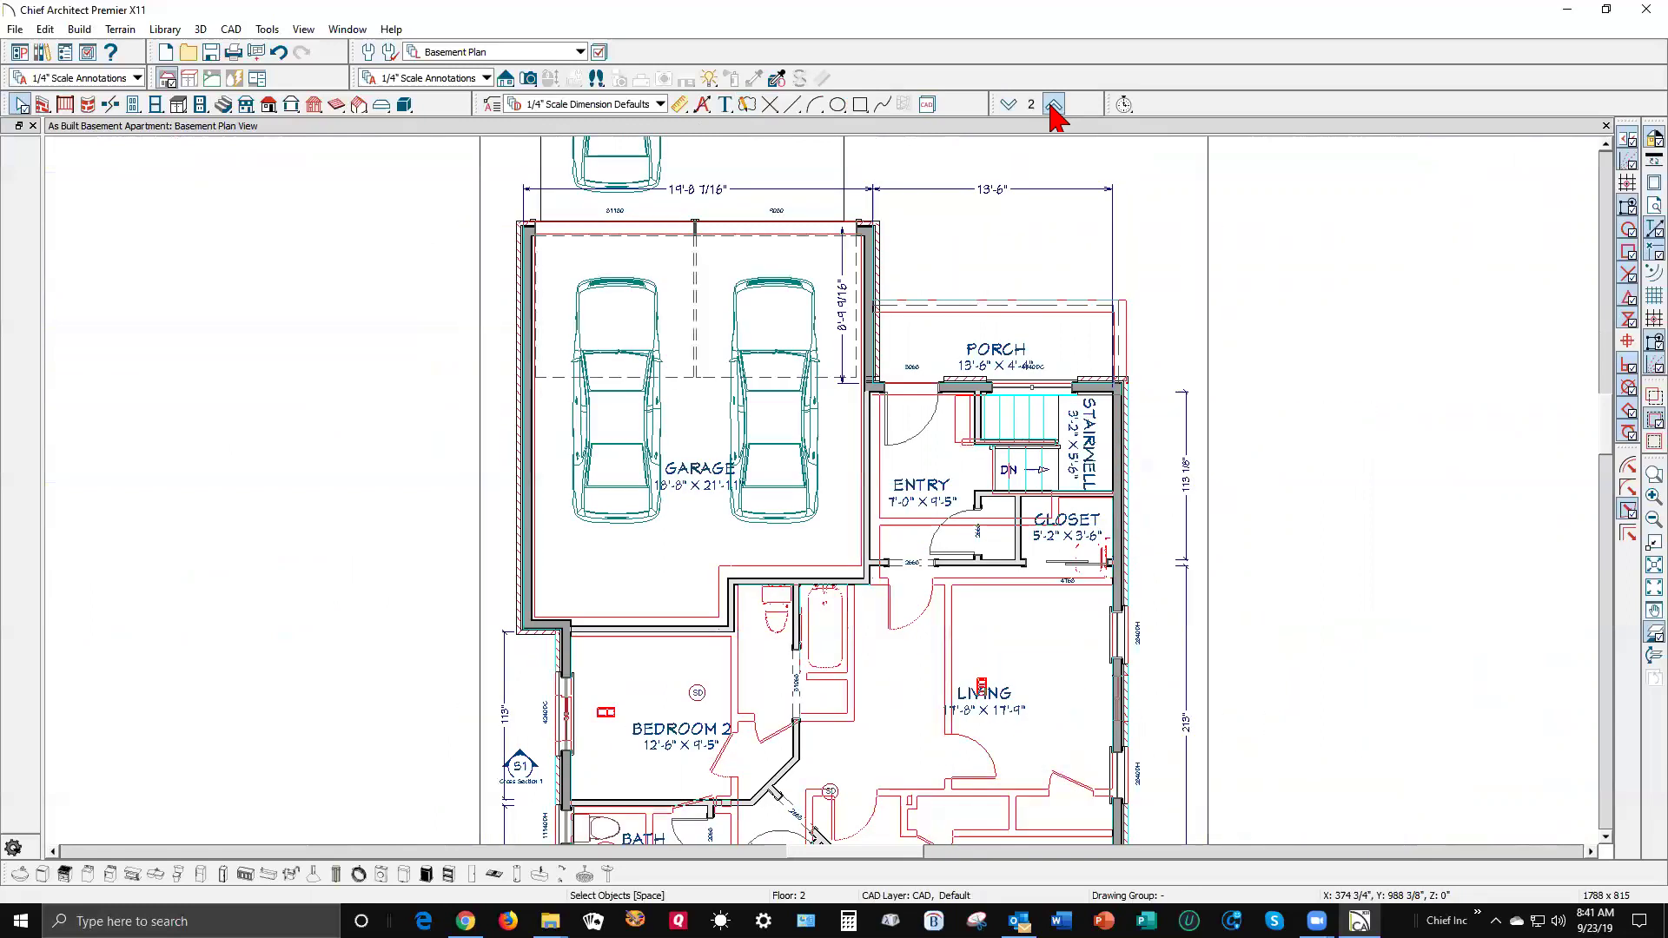
- On floor 2, align the interior wall between the garage and the entry with the garage's exterior wall beside the porch
{"action": "left_click", "coordinate": [888, 334]}
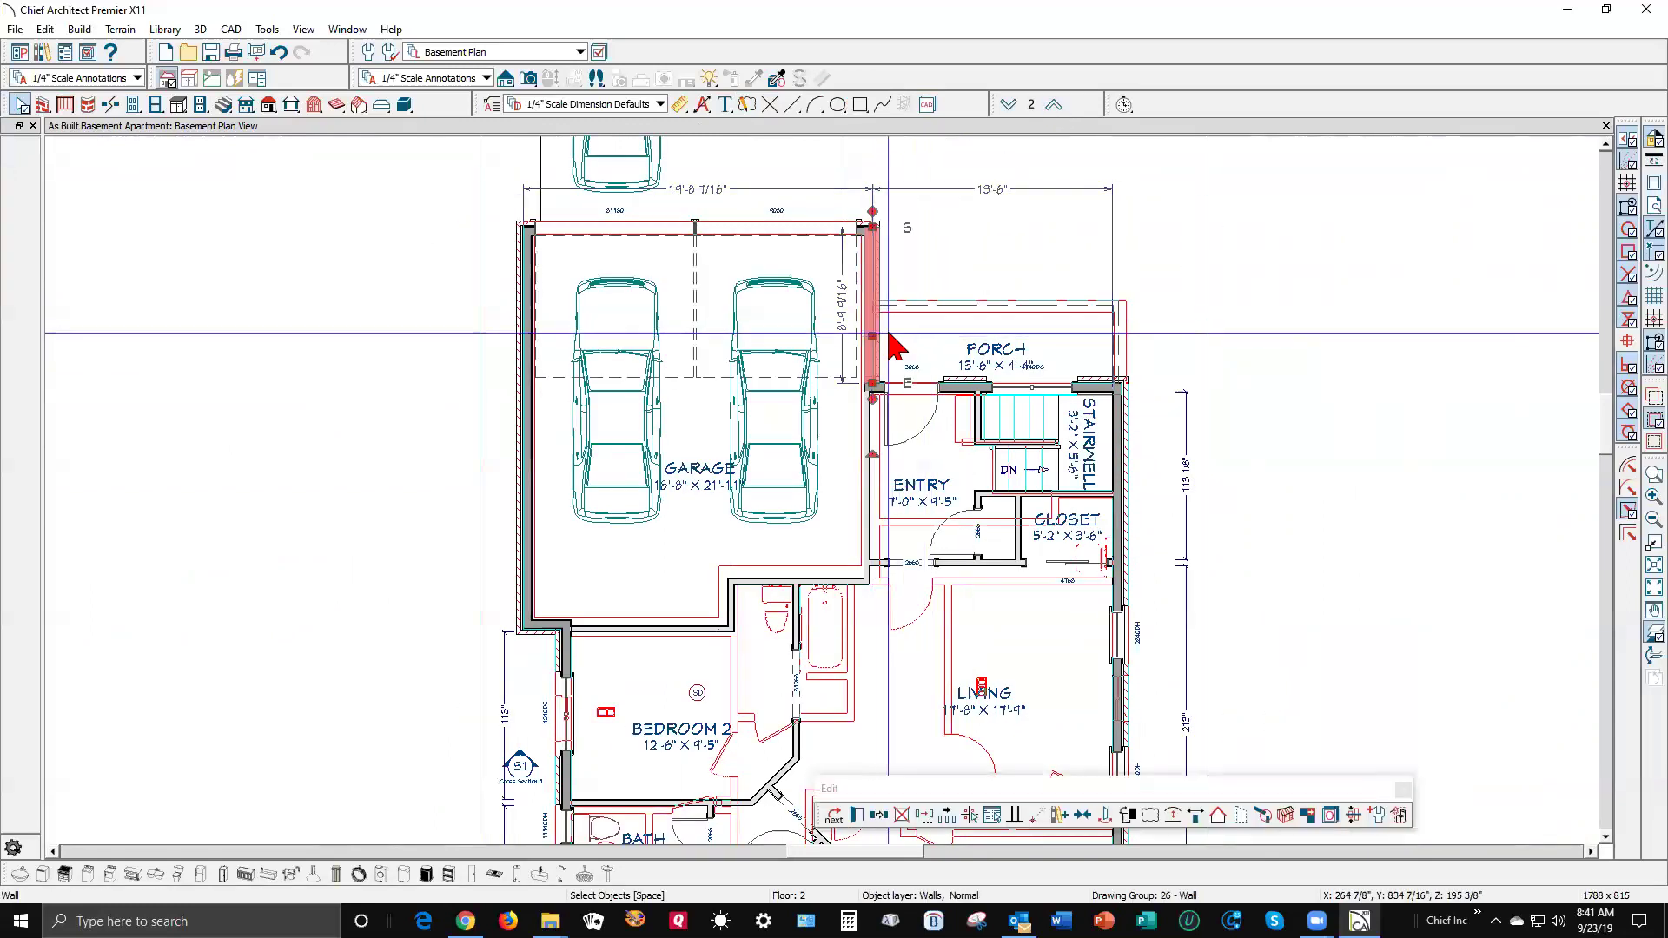
{"action": "key", "text": "Escape"}
{"action": "left_click", "coordinate": [871, 504]}
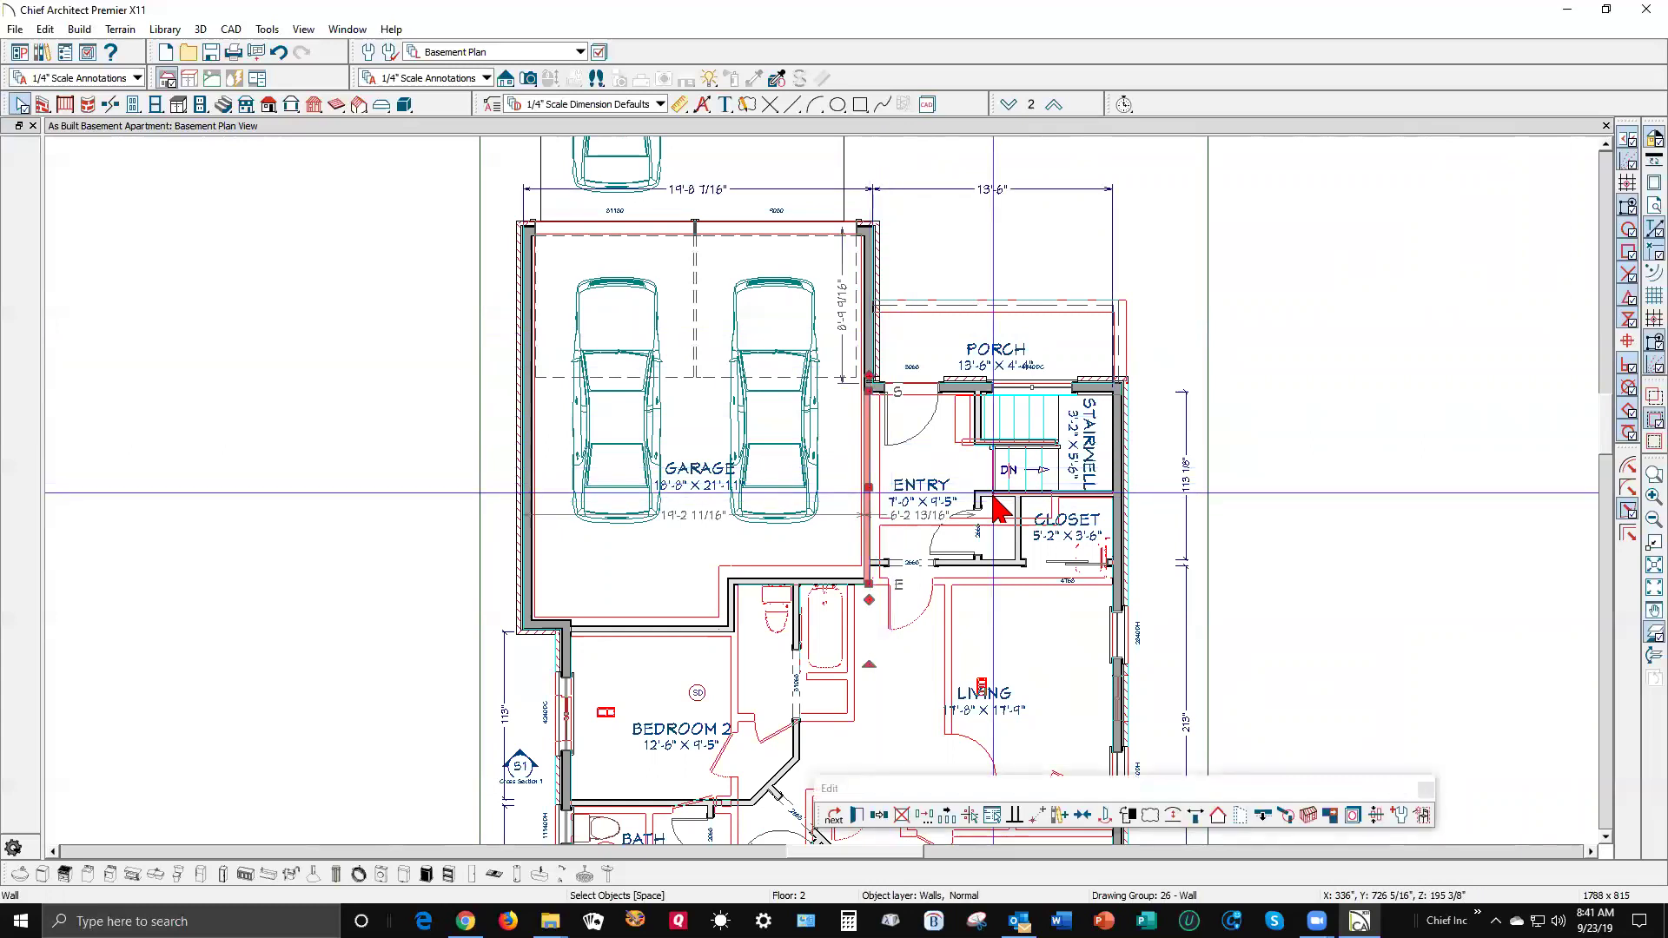
{"action": "scroll", "coordinate": [899, 582], "scroll_direction": "up", "scroll_amount": 1}
{"action": "scroll", "coordinate": [899, 583], "scroll_direction": "up", "scroll_amount": 2}
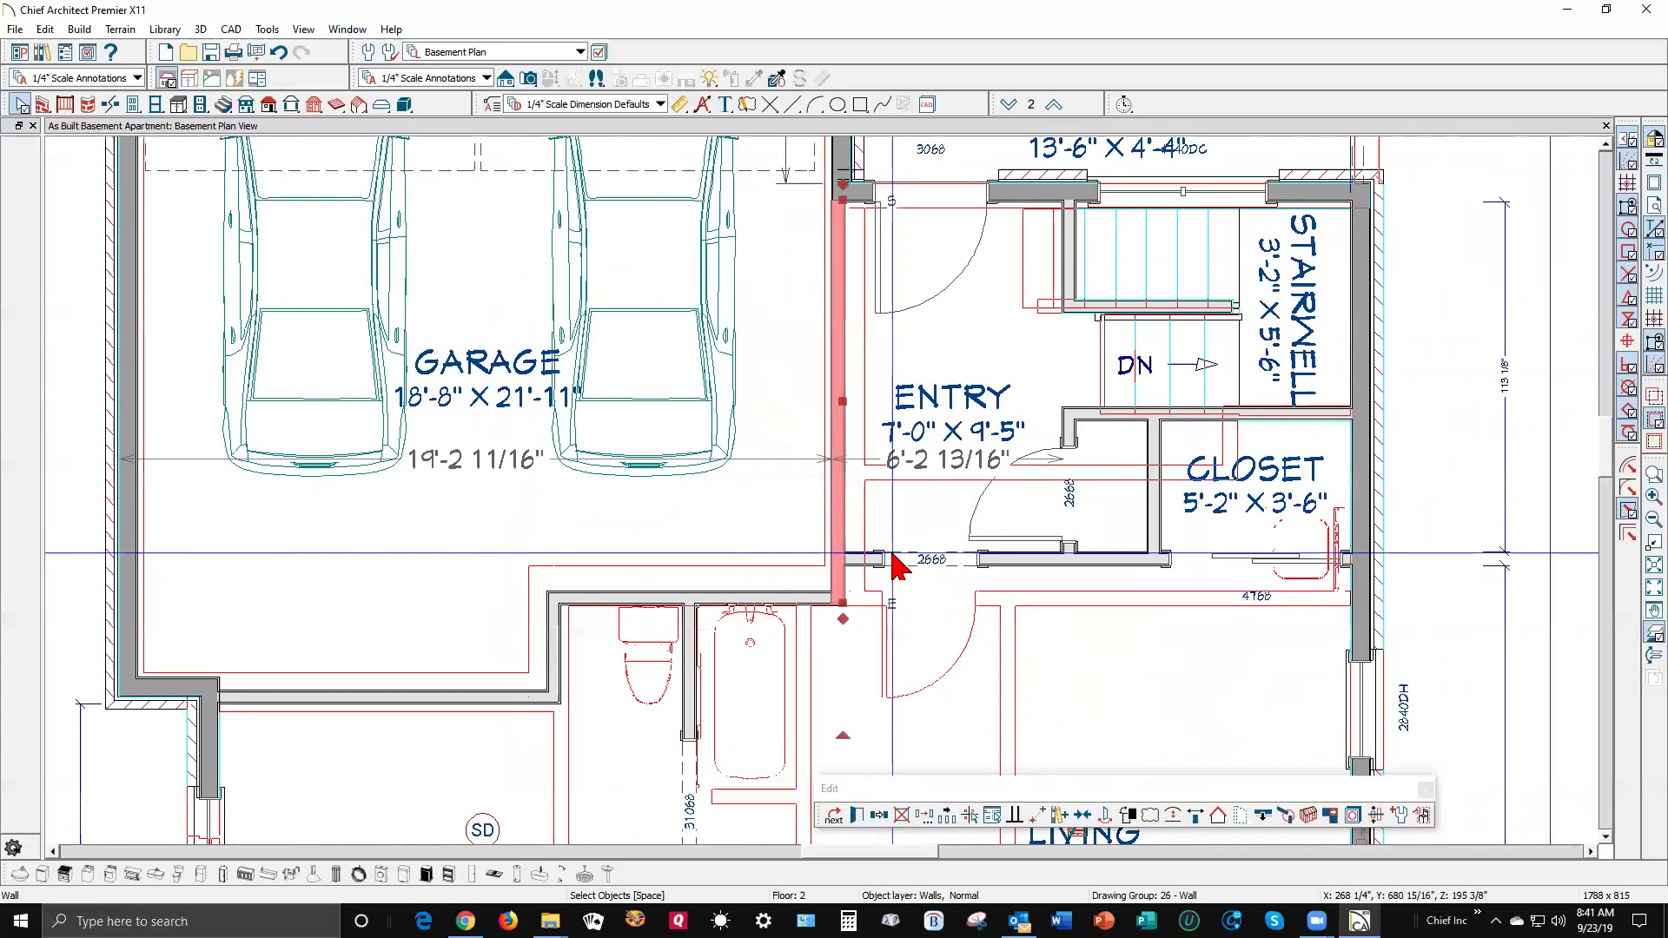
{"action": "scroll", "coordinate": [823, 186], "scroll_direction": "up", "scroll_amount": 5}
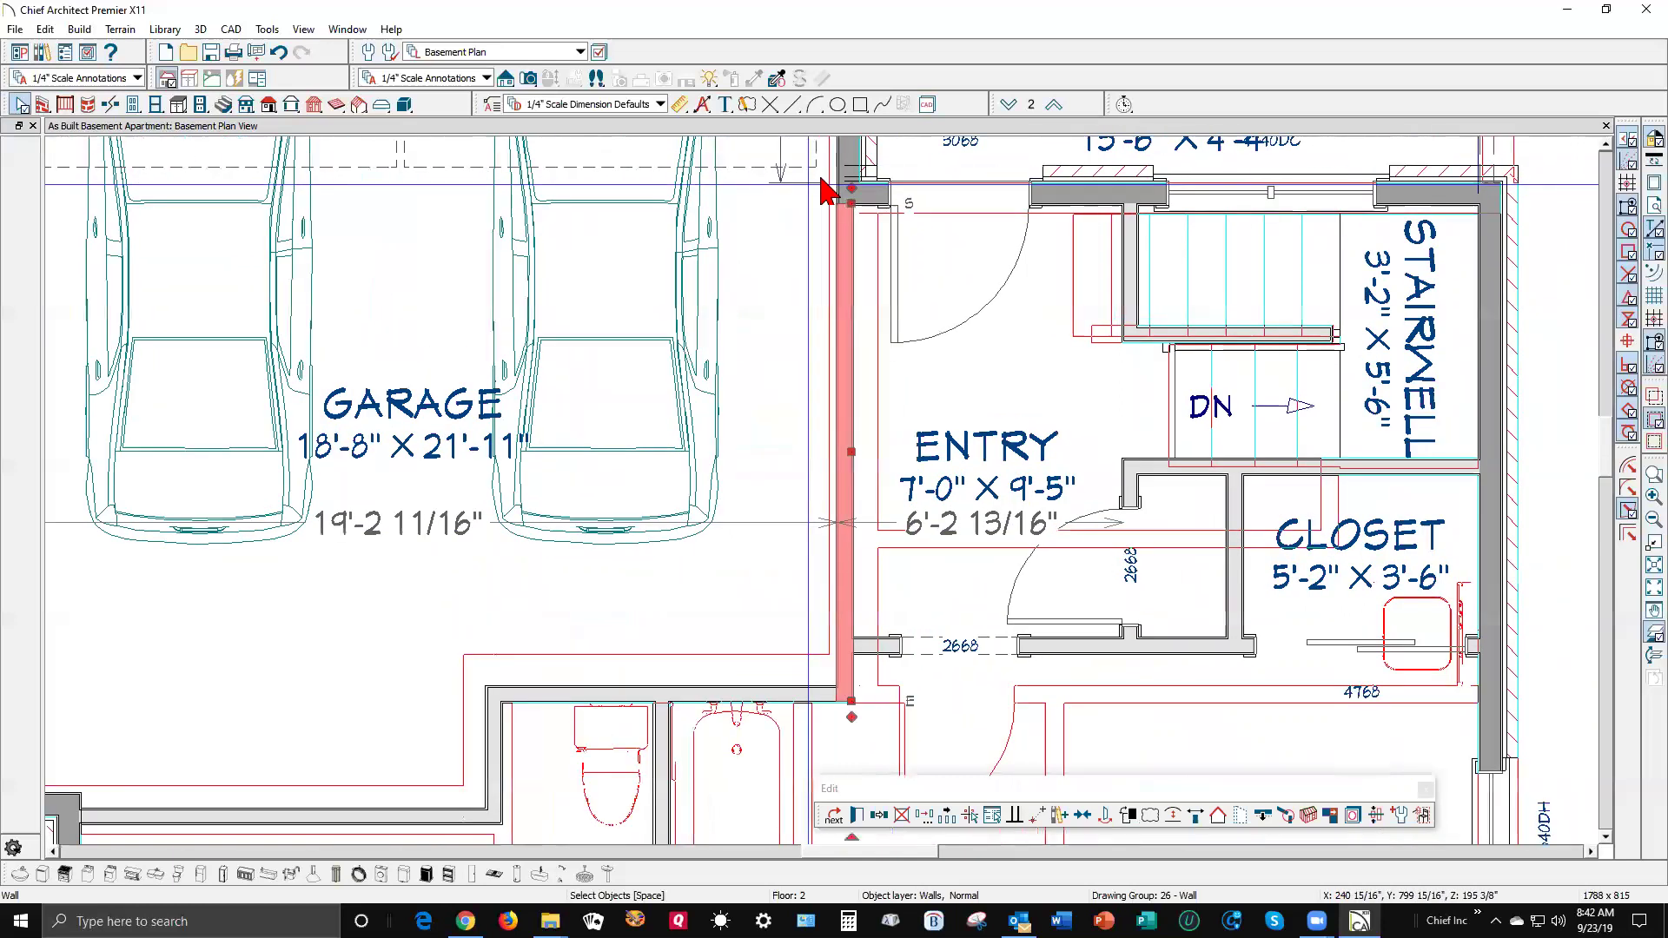
{"action": "scroll", "coordinate": [869, 221], "scroll_direction": "up", "scroll_amount": 3}
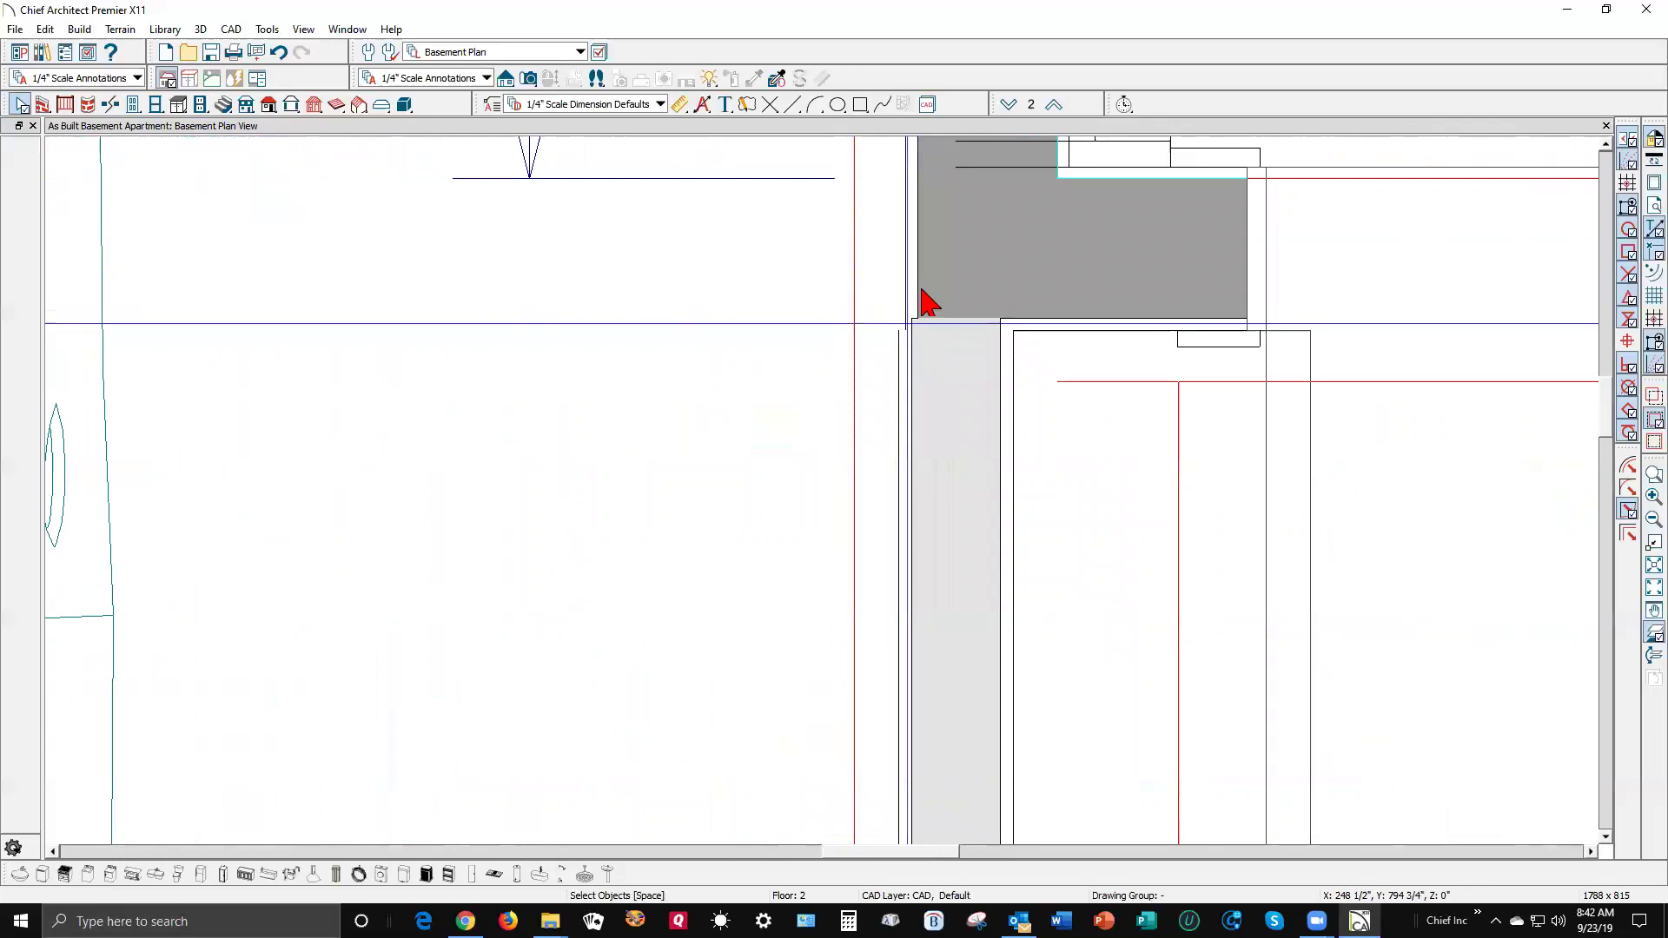
{"action": "left_click", "coordinate": [954, 351]}
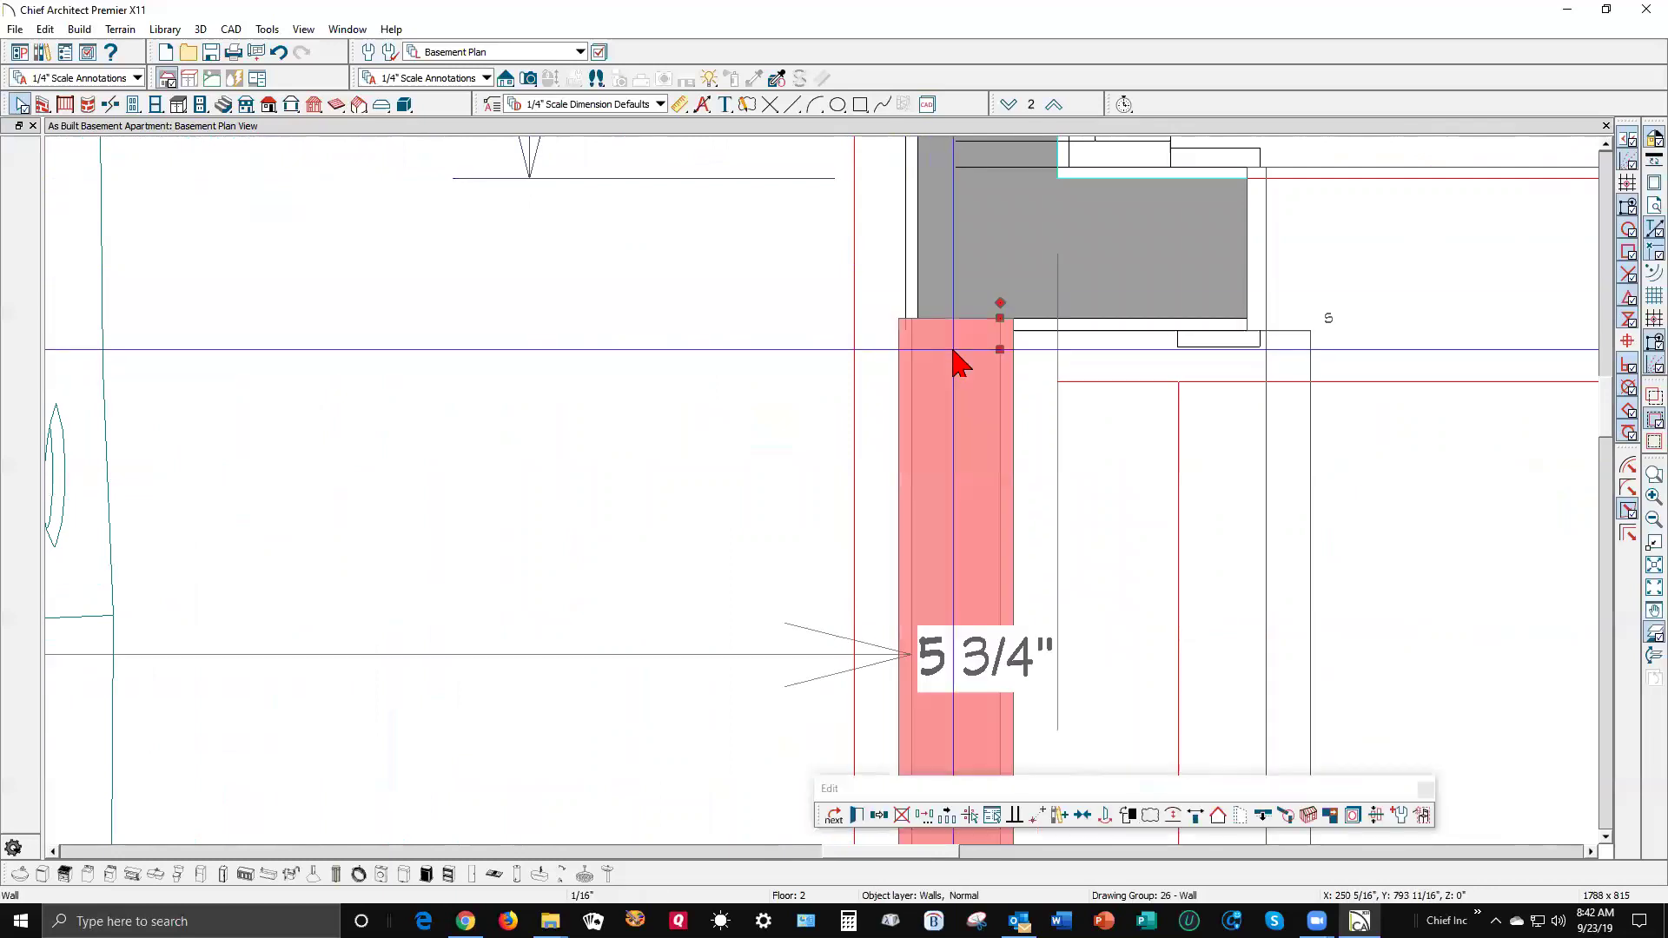
{"action": "left_click_drag", "start_coordinate": [993, 359], "coordinate": [1008, 382]}
{"action": "key", "text": "Escape"}
- Hide the reference floor and look over the floor 2 walls around the entry, porch and stairwell
{"action": "scroll", "coordinate": [972, 197], "scroll_direction": "down", "scroll_amount": 7}
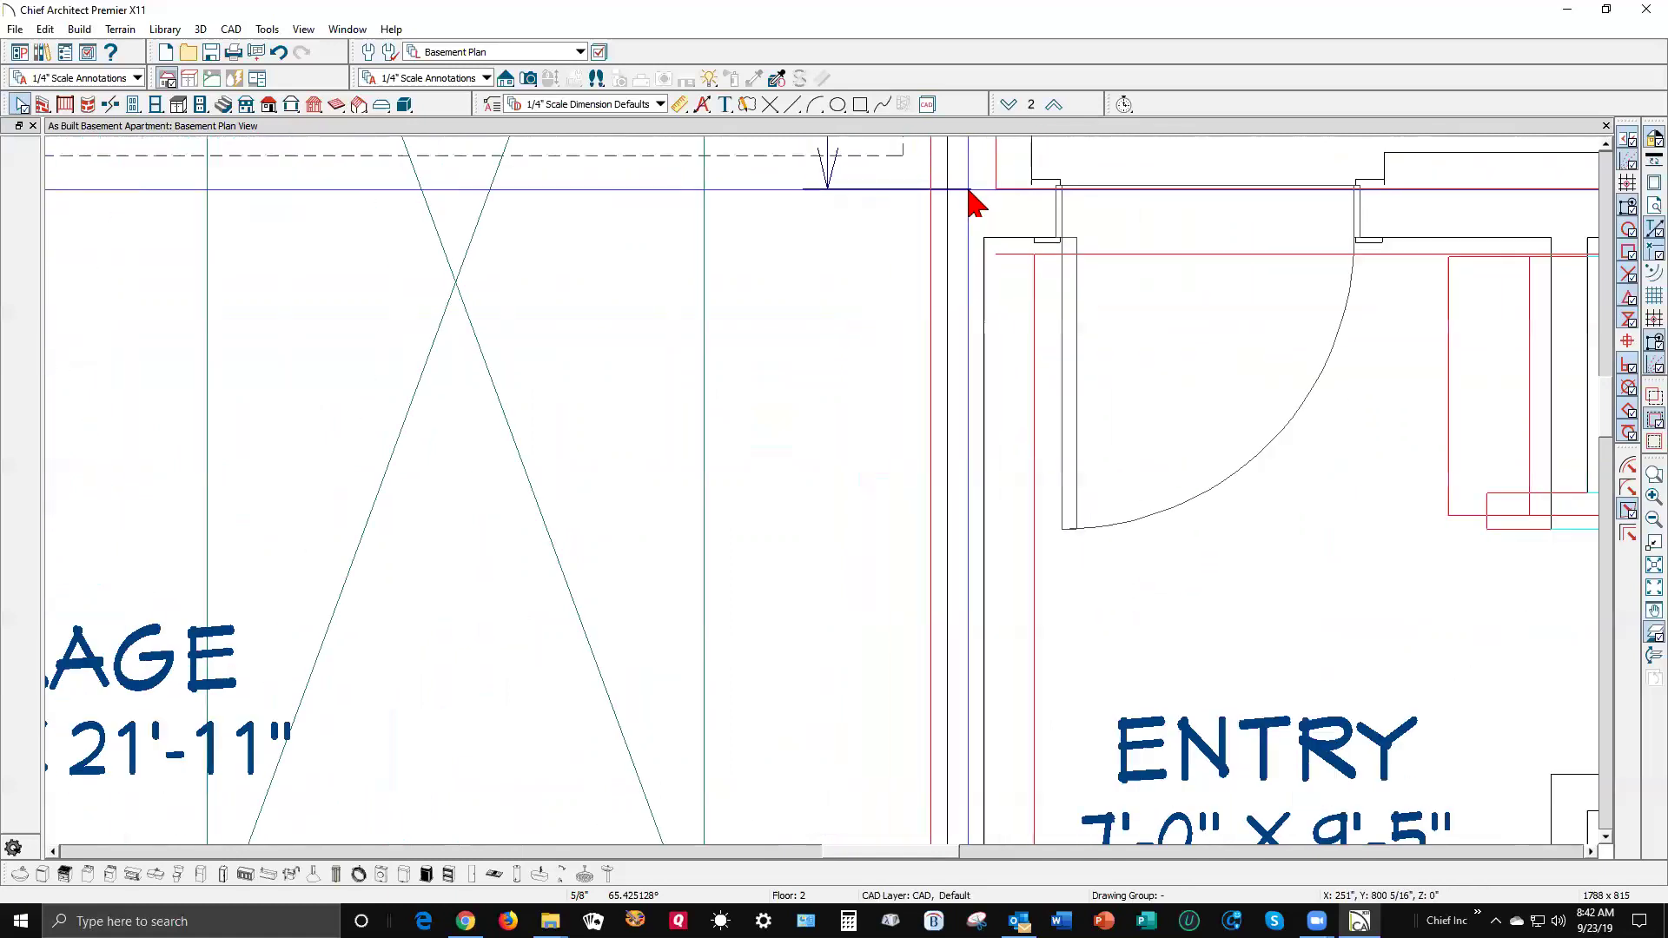
{"action": "scroll", "coordinate": [953, 328], "scroll_direction": "down", "scroll_amount": 3}
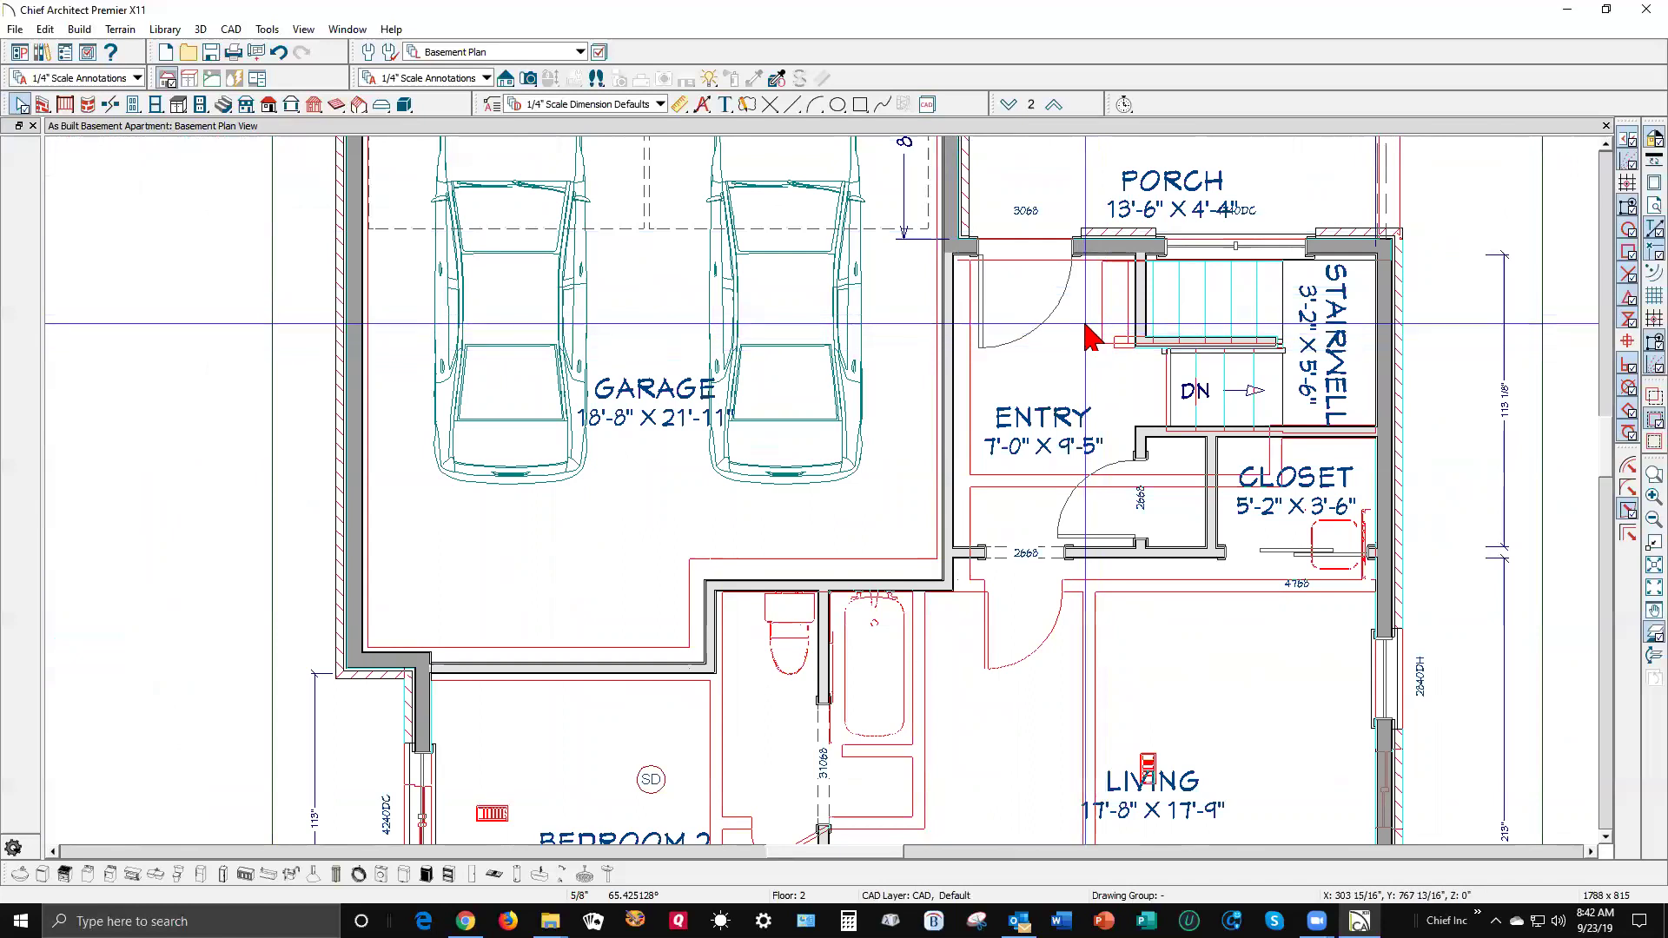
{"action": "scroll", "coordinate": [1070, 325], "scroll_direction": "down", "scroll_amount": 2}
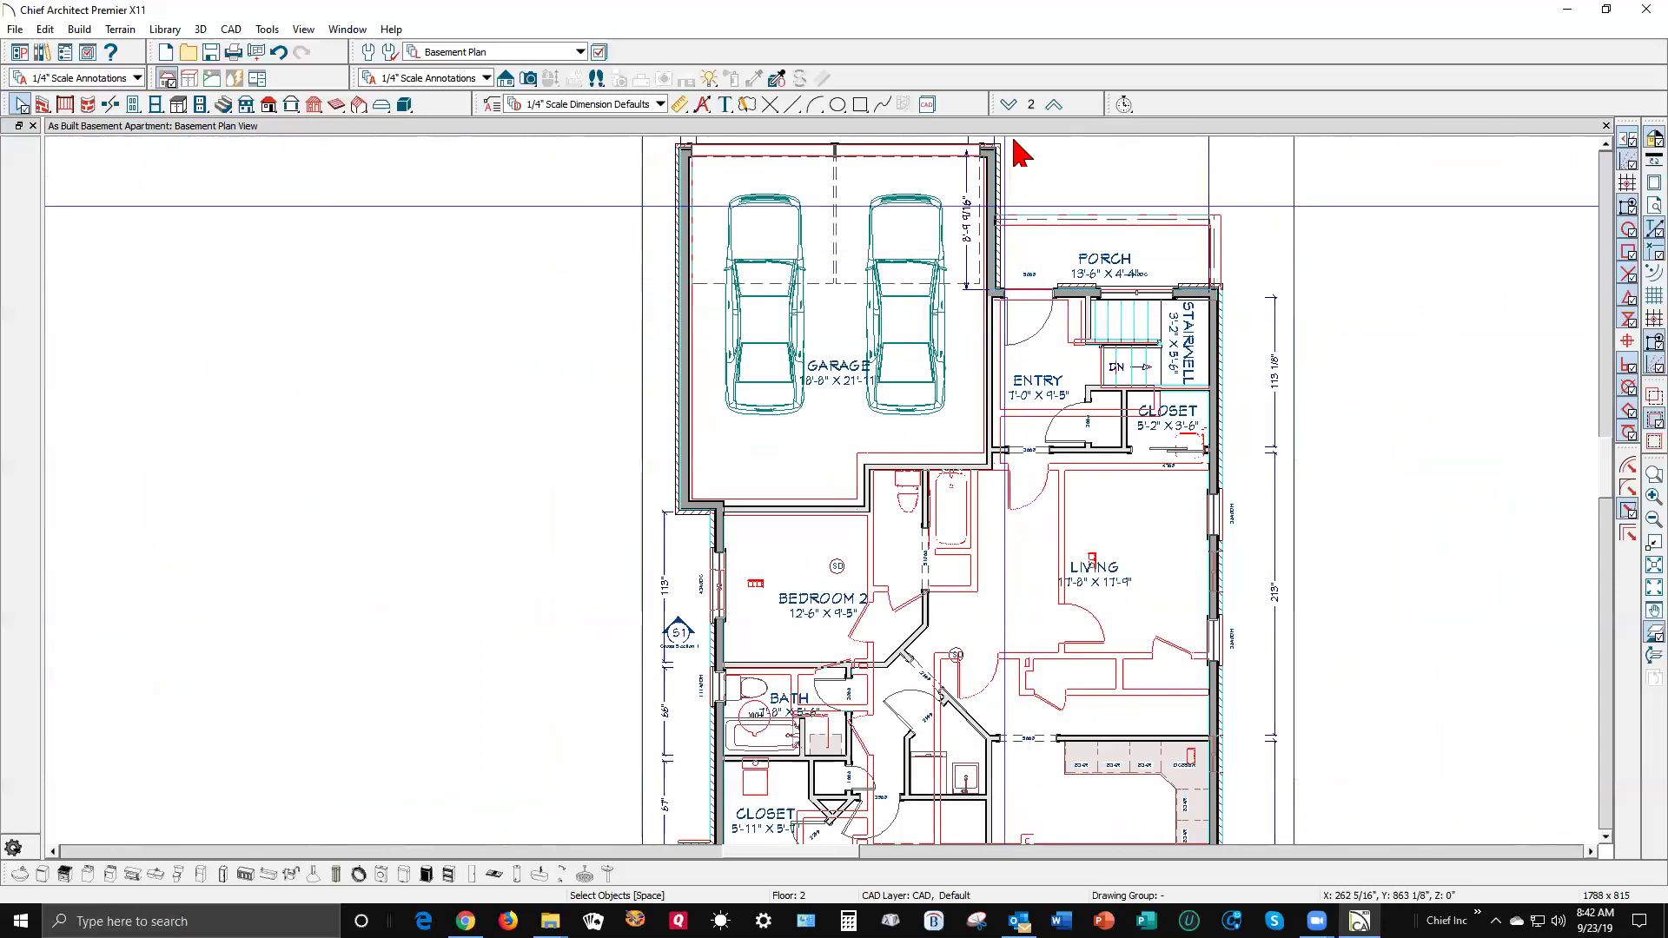
{"action": "scroll", "coordinate": [1107, 269], "scroll_direction": "up", "scroll_amount": 1}
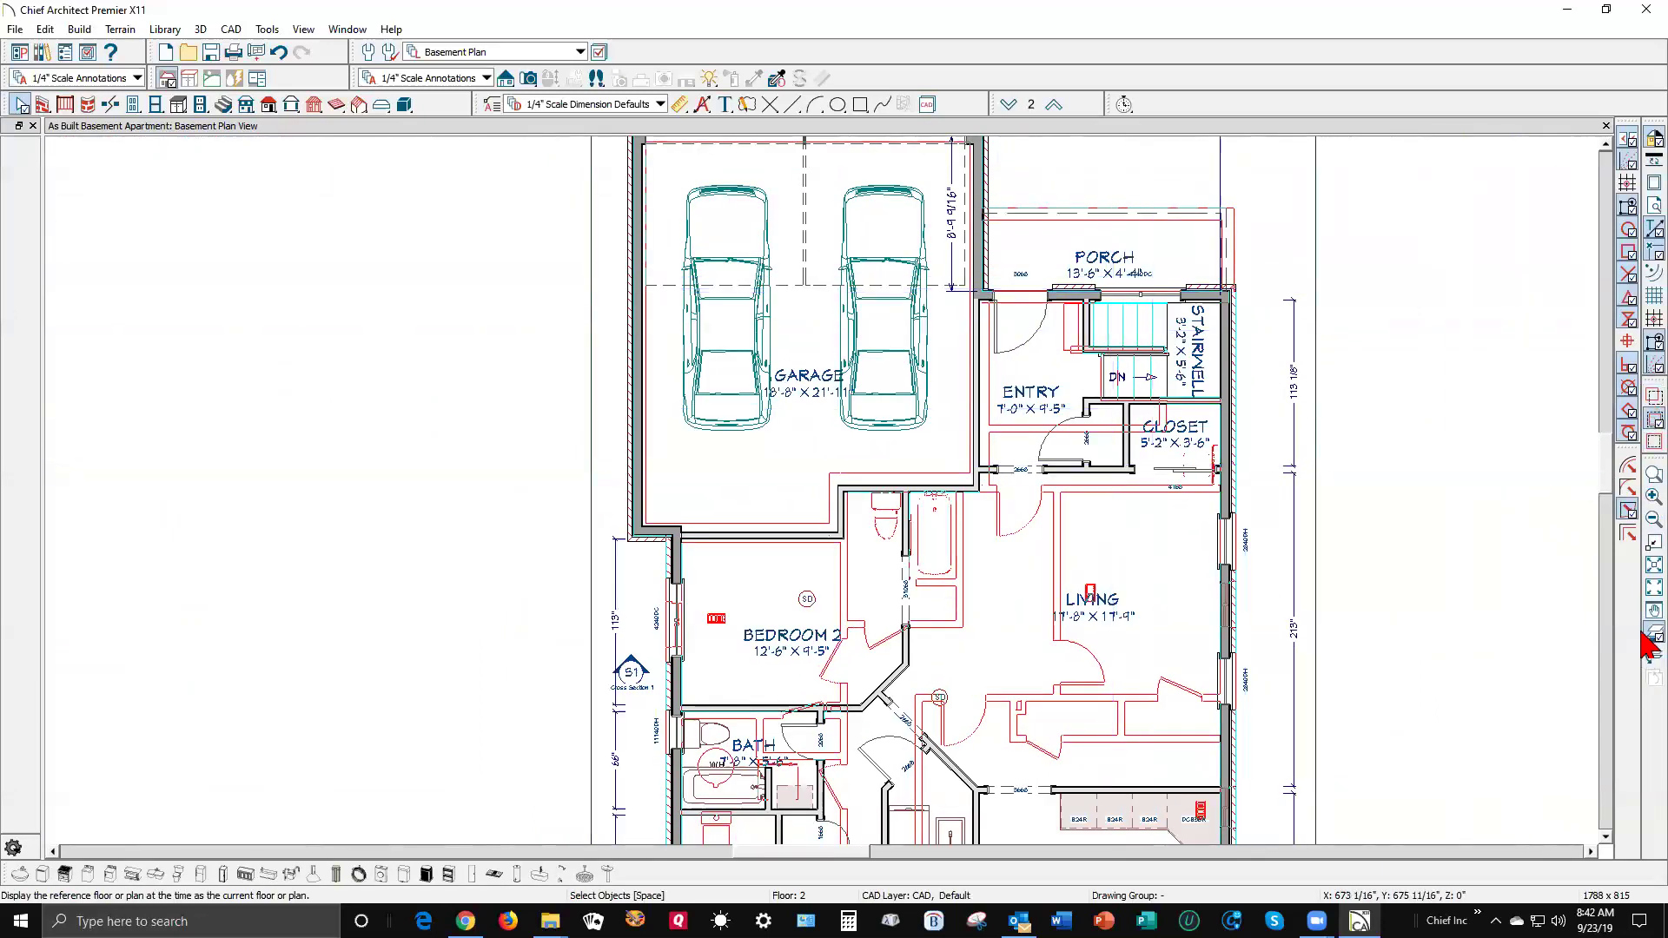
{"action": "scroll", "coordinate": [1220, 309], "scroll_direction": "up", "scroll_amount": 2}
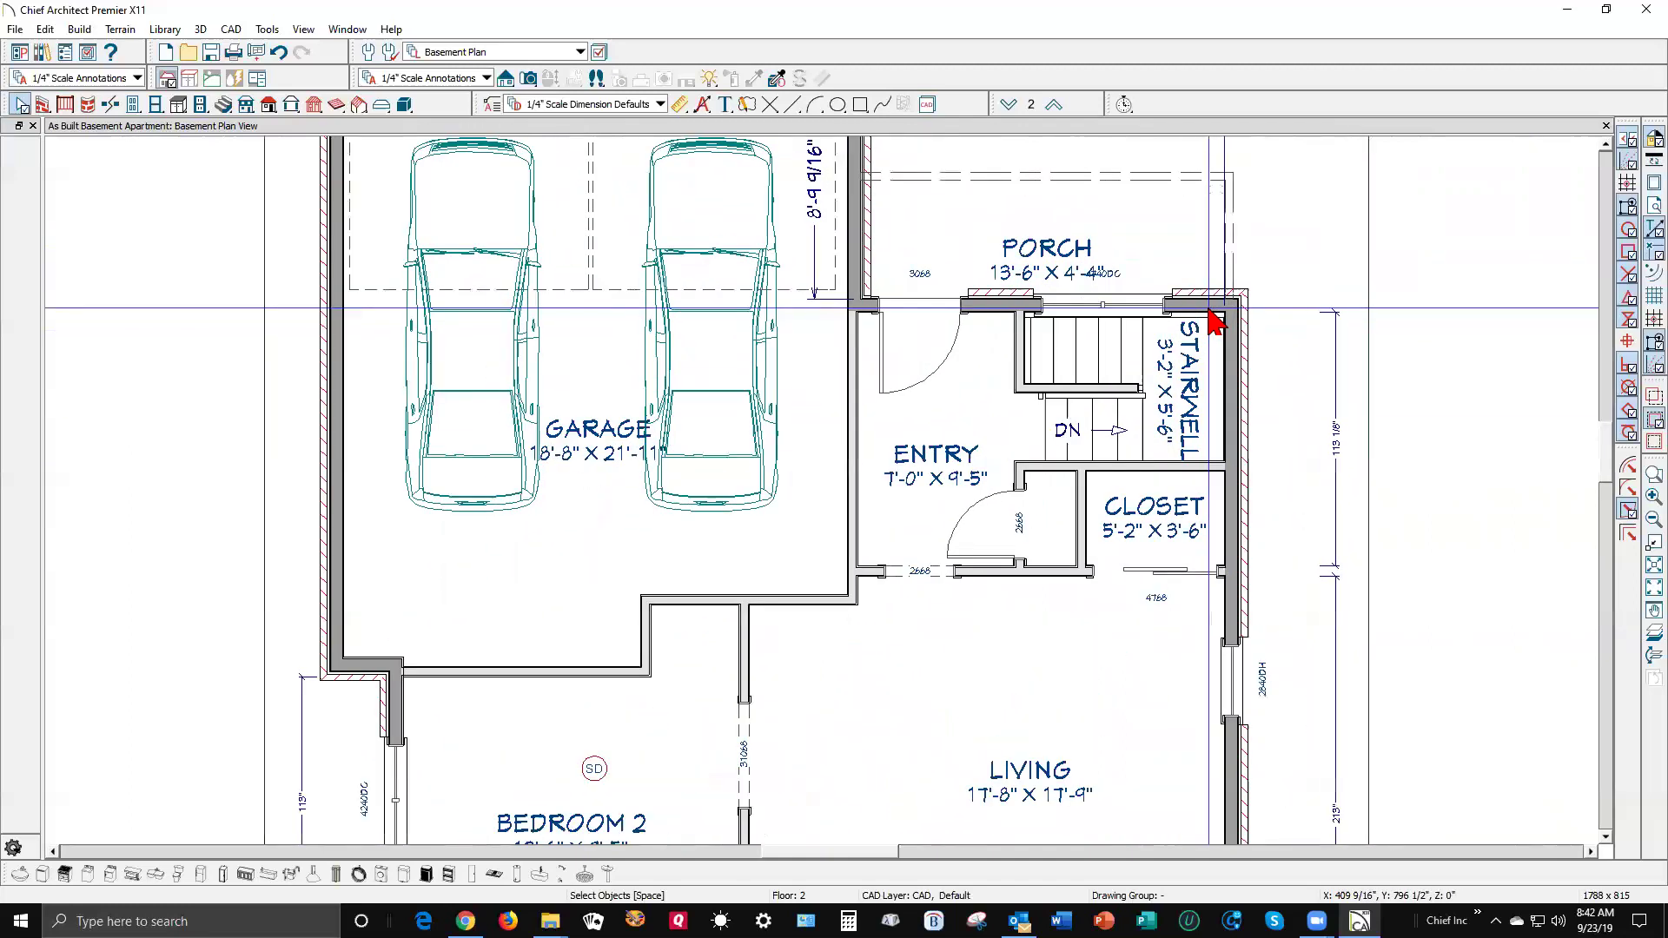
{"action": "scroll", "coordinate": [1215, 322], "scroll_direction": "up", "scroll_amount": 1}
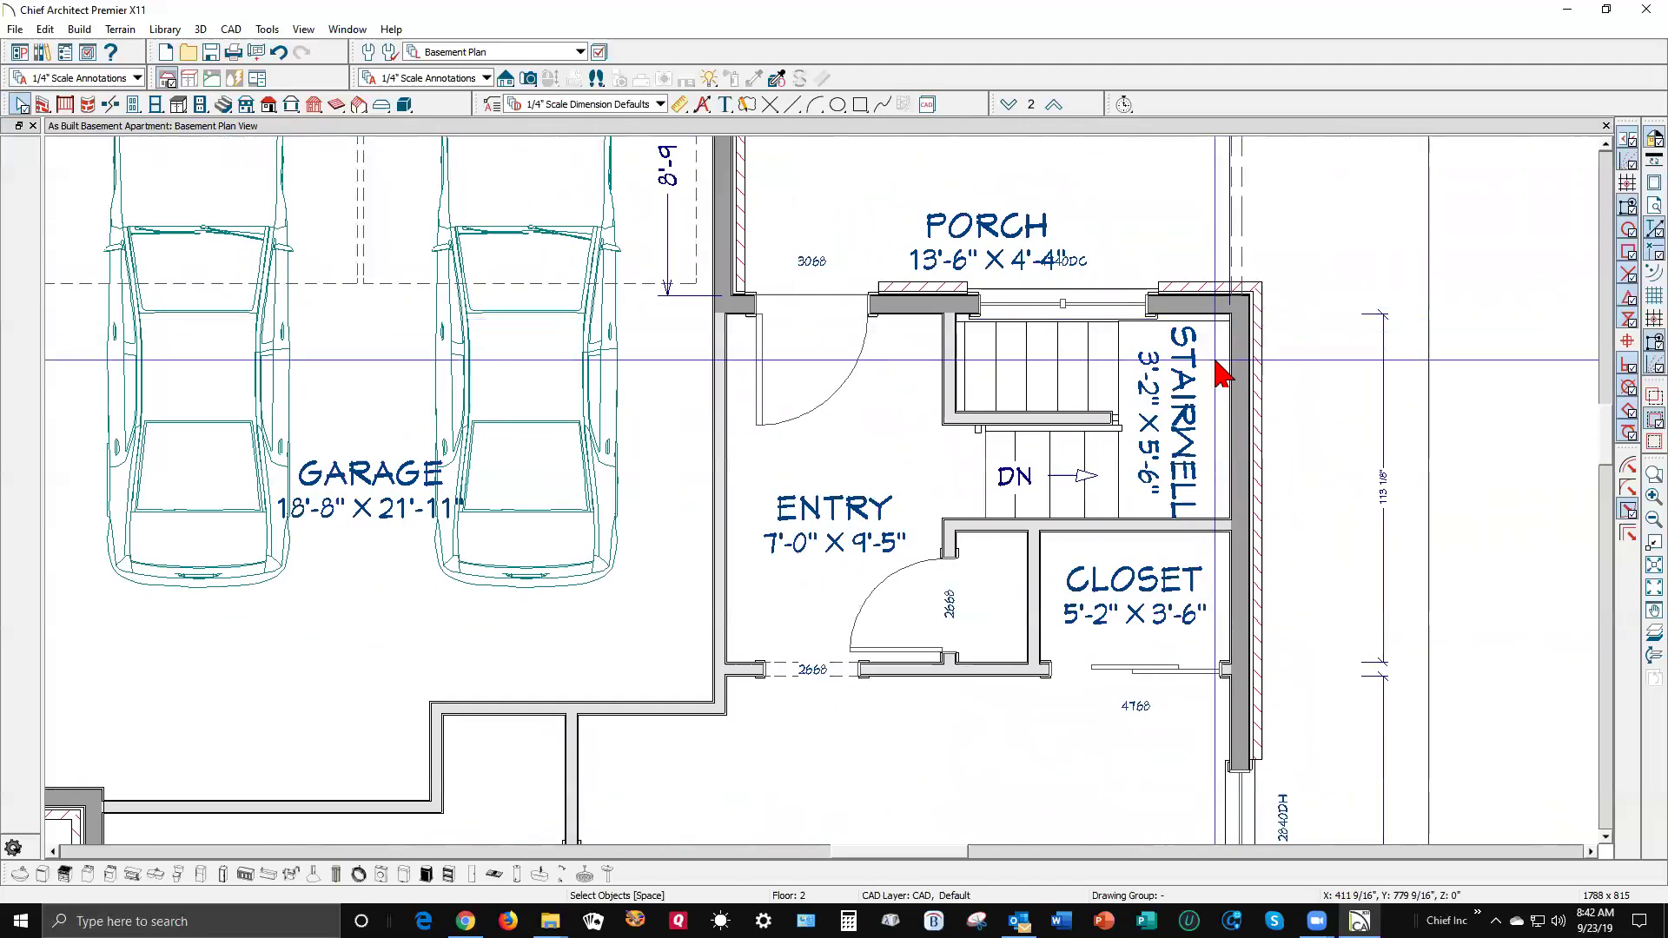
{"action": "scroll", "coordinate": [1220, 374], "scroll_direction": "down", "scroll_amount": 4}
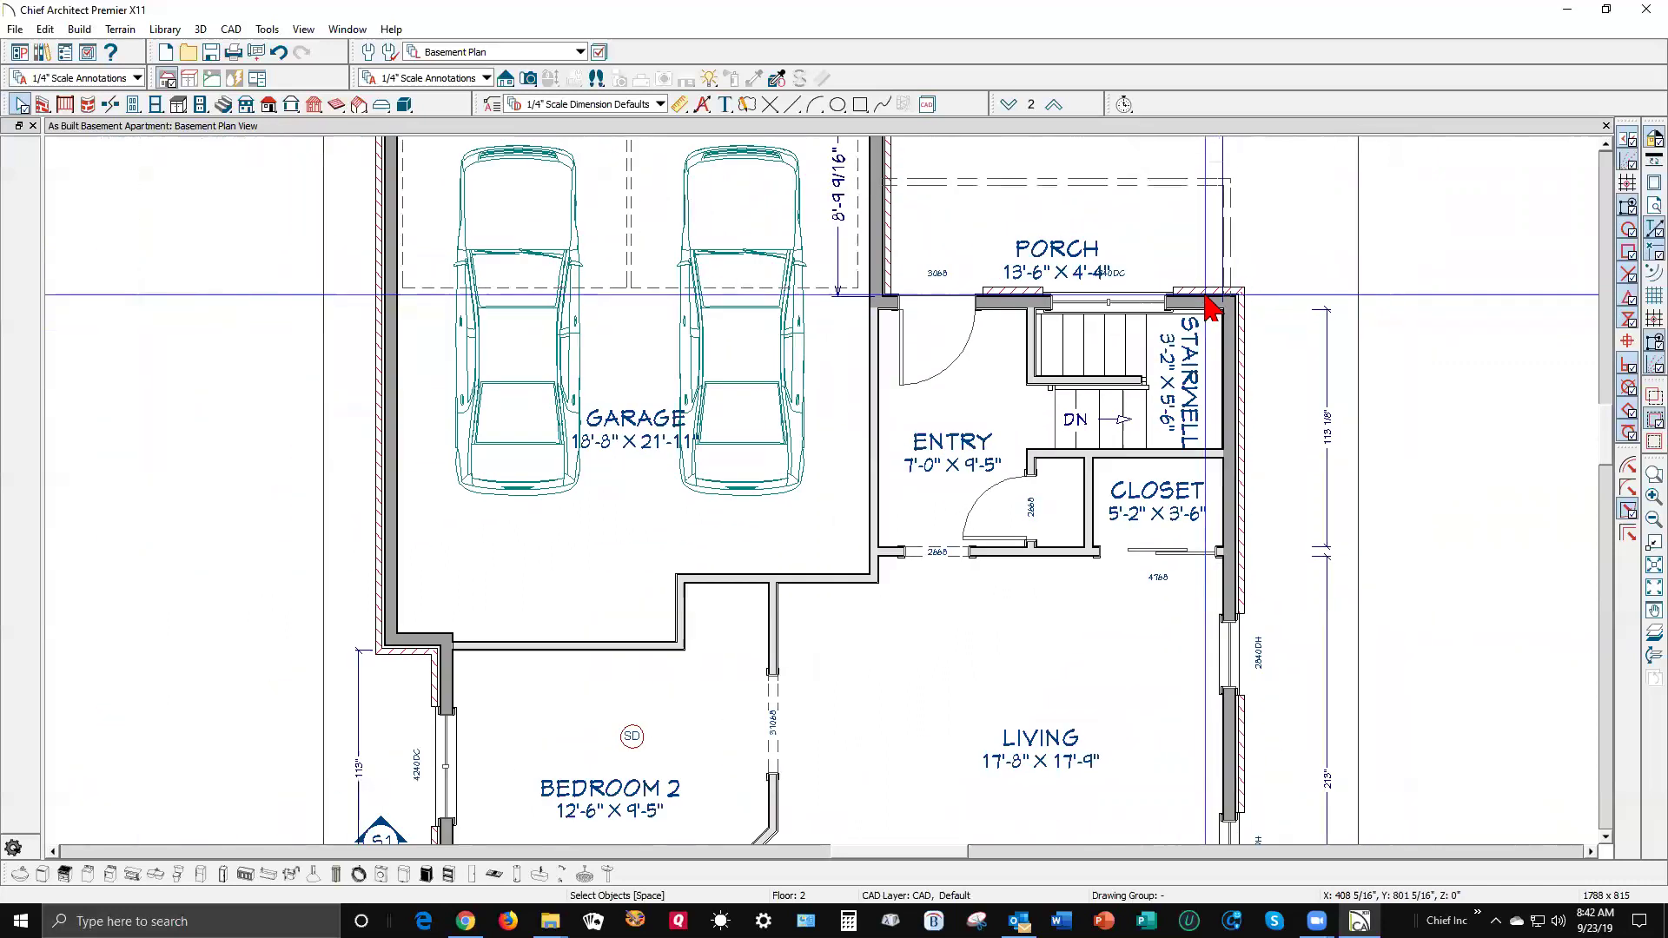
{"action": "scroll", "coordinate": [1213, 305], "scroll_direction": "down", "scroll_amount": 1}
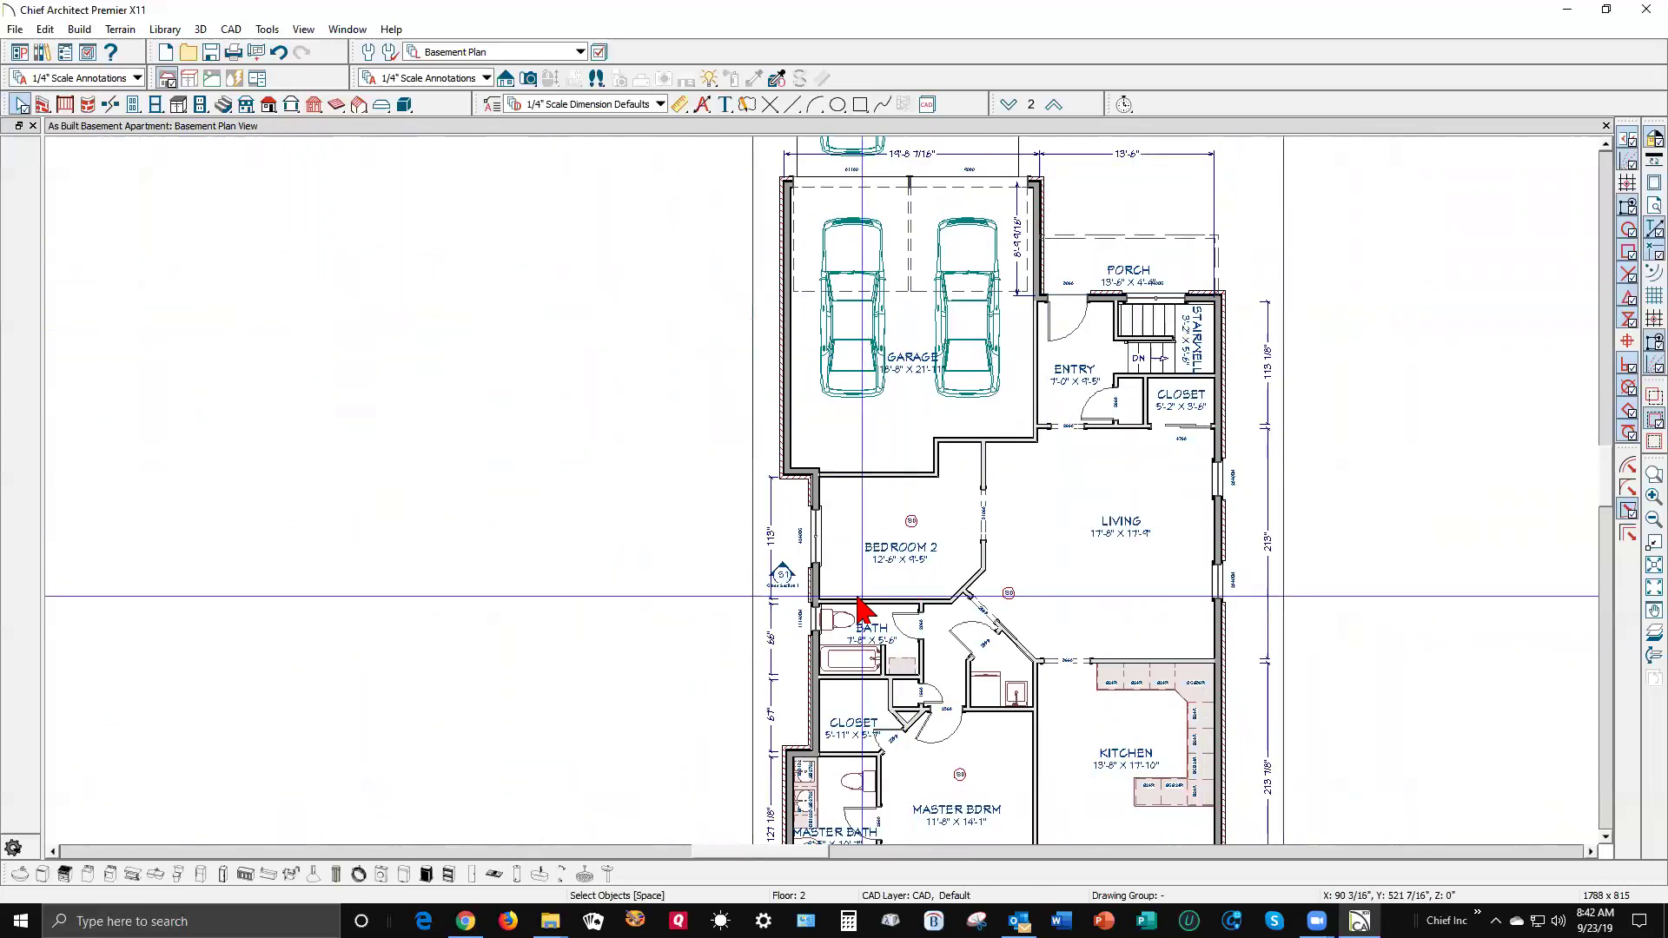
- Align the interior wall between the garage and Bedroom 2 with the short exterior wall at the garage corner
{"action": "scroll", "coordinate": [812, 565], "scroll_direction": "up", "scroll_amount": 2}
{"action": "scroll", "coordinate": [812, 406], "scroll_direction": "up", "scroll_amount": 8}
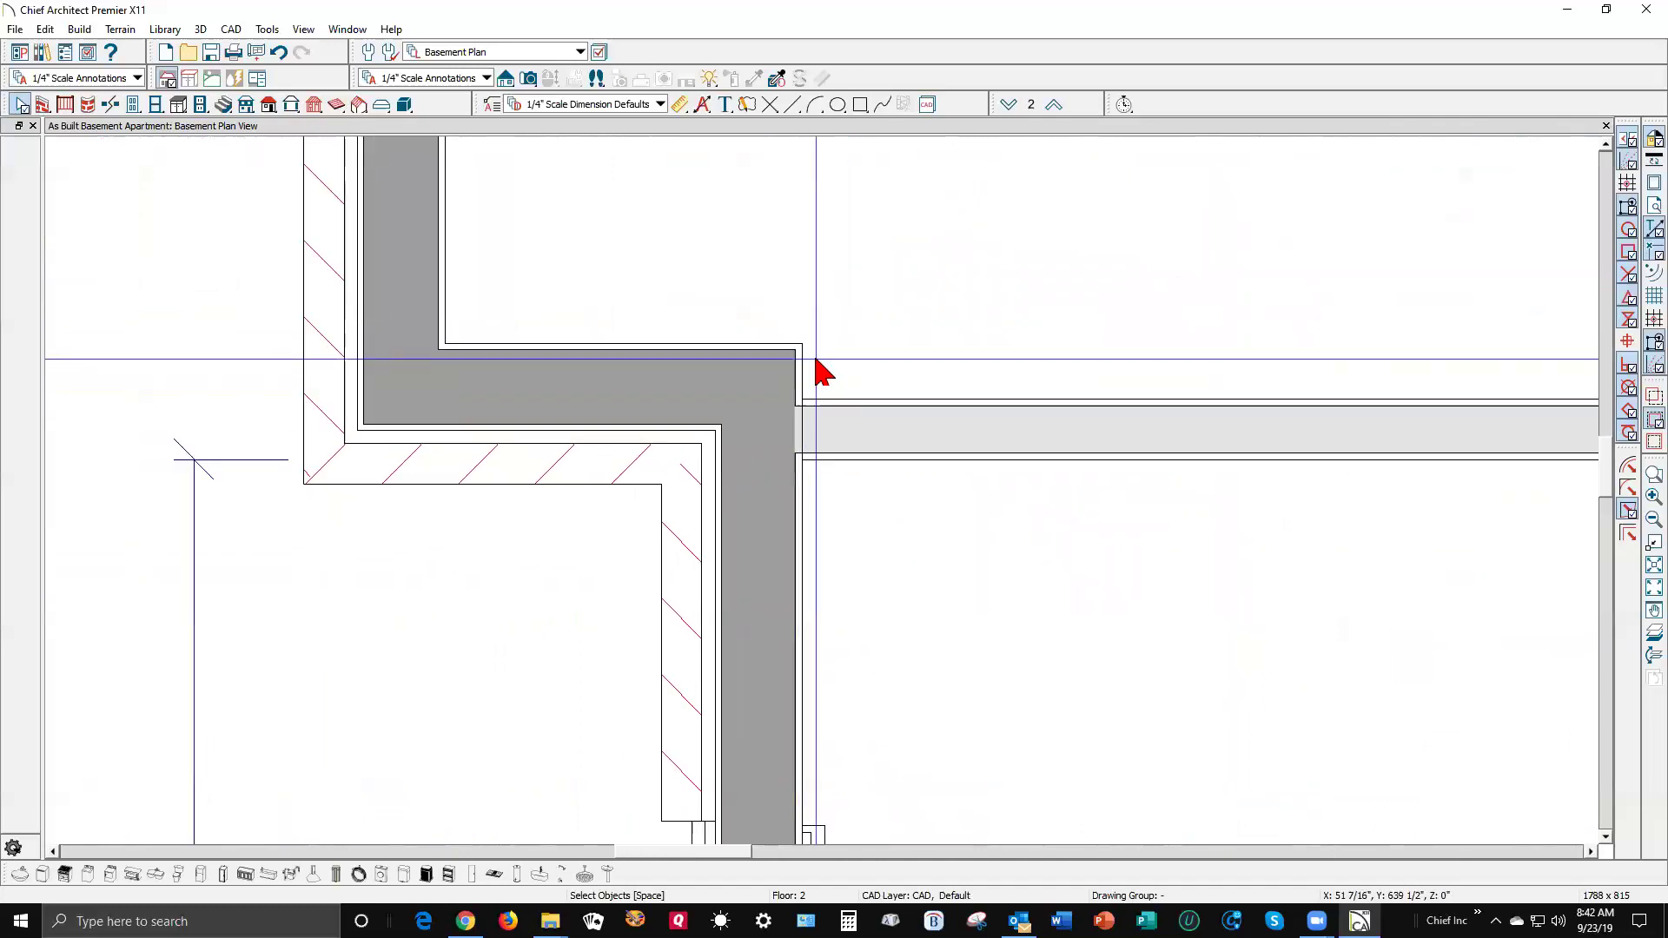
{"action": "left_click", "coordinate": [849, 442]}
{"action": "left_click_drag", "start_coordinate": [846, 449], "coordinate": [815, 395]}
{"action": "scroll", "coordinate": [503, 447], "scroll_direction": "down", "scroll_amount": 1}
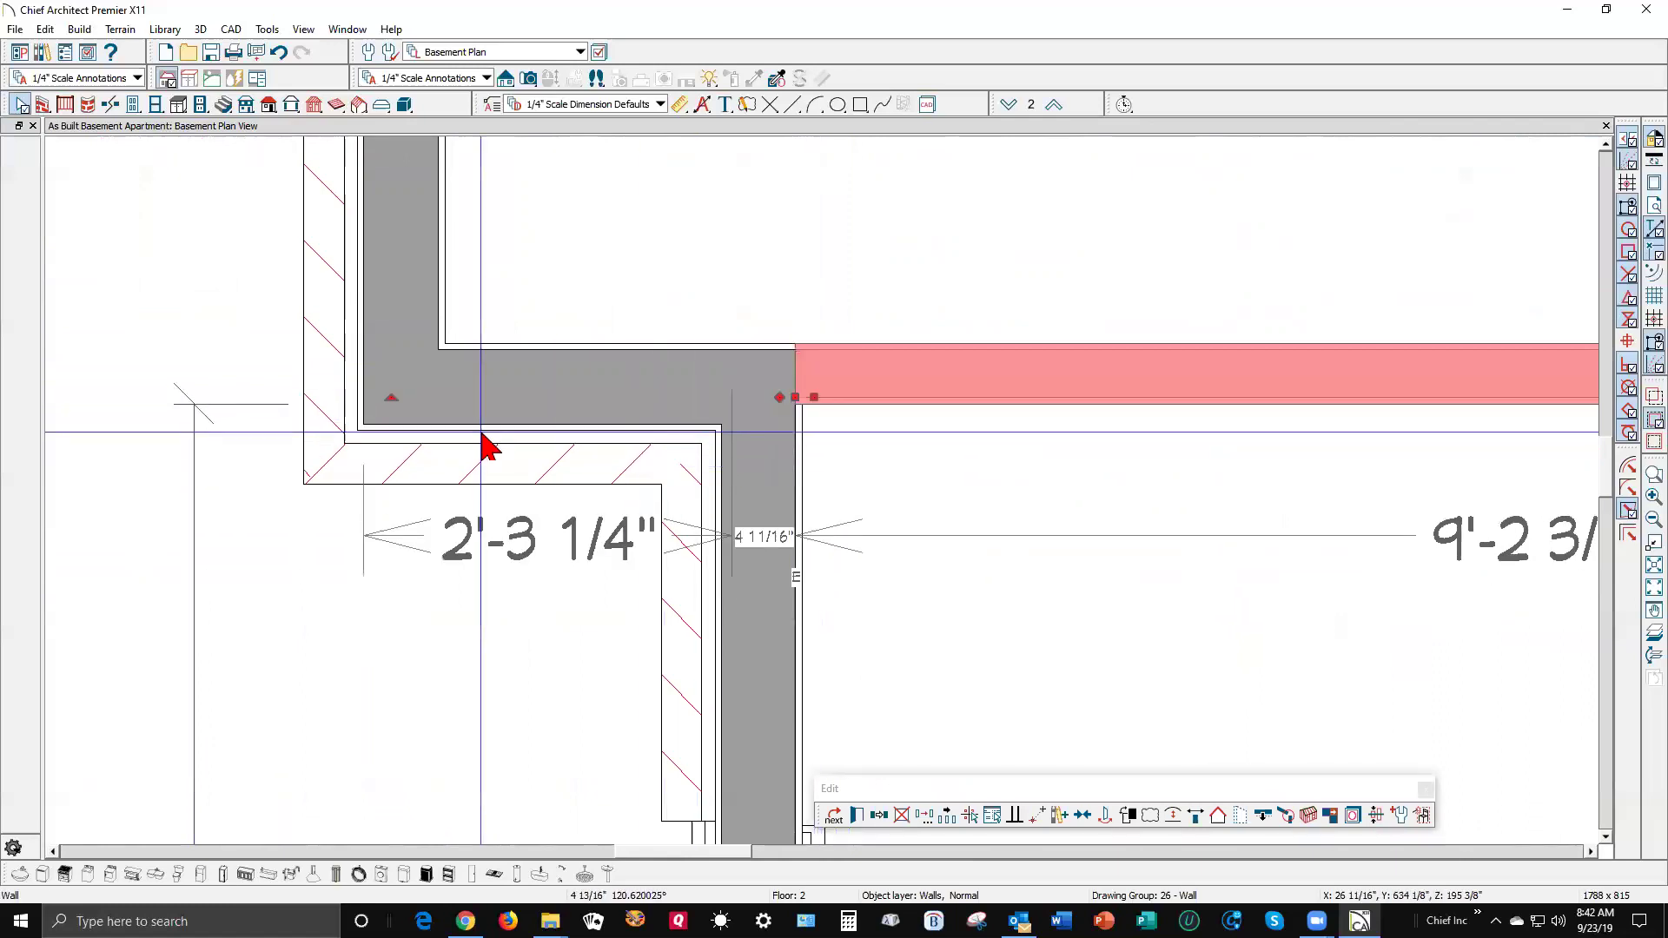
{"action": "key", "text": "Escape"}
{"action": "scroll", "coordinate": [410, 465], "scroll_direction": "down", "scroll_amount": 2}
{"action": "scroll", "coordinate": [421, 469], "scroll_direction": "down", "scroll_amount": 2}
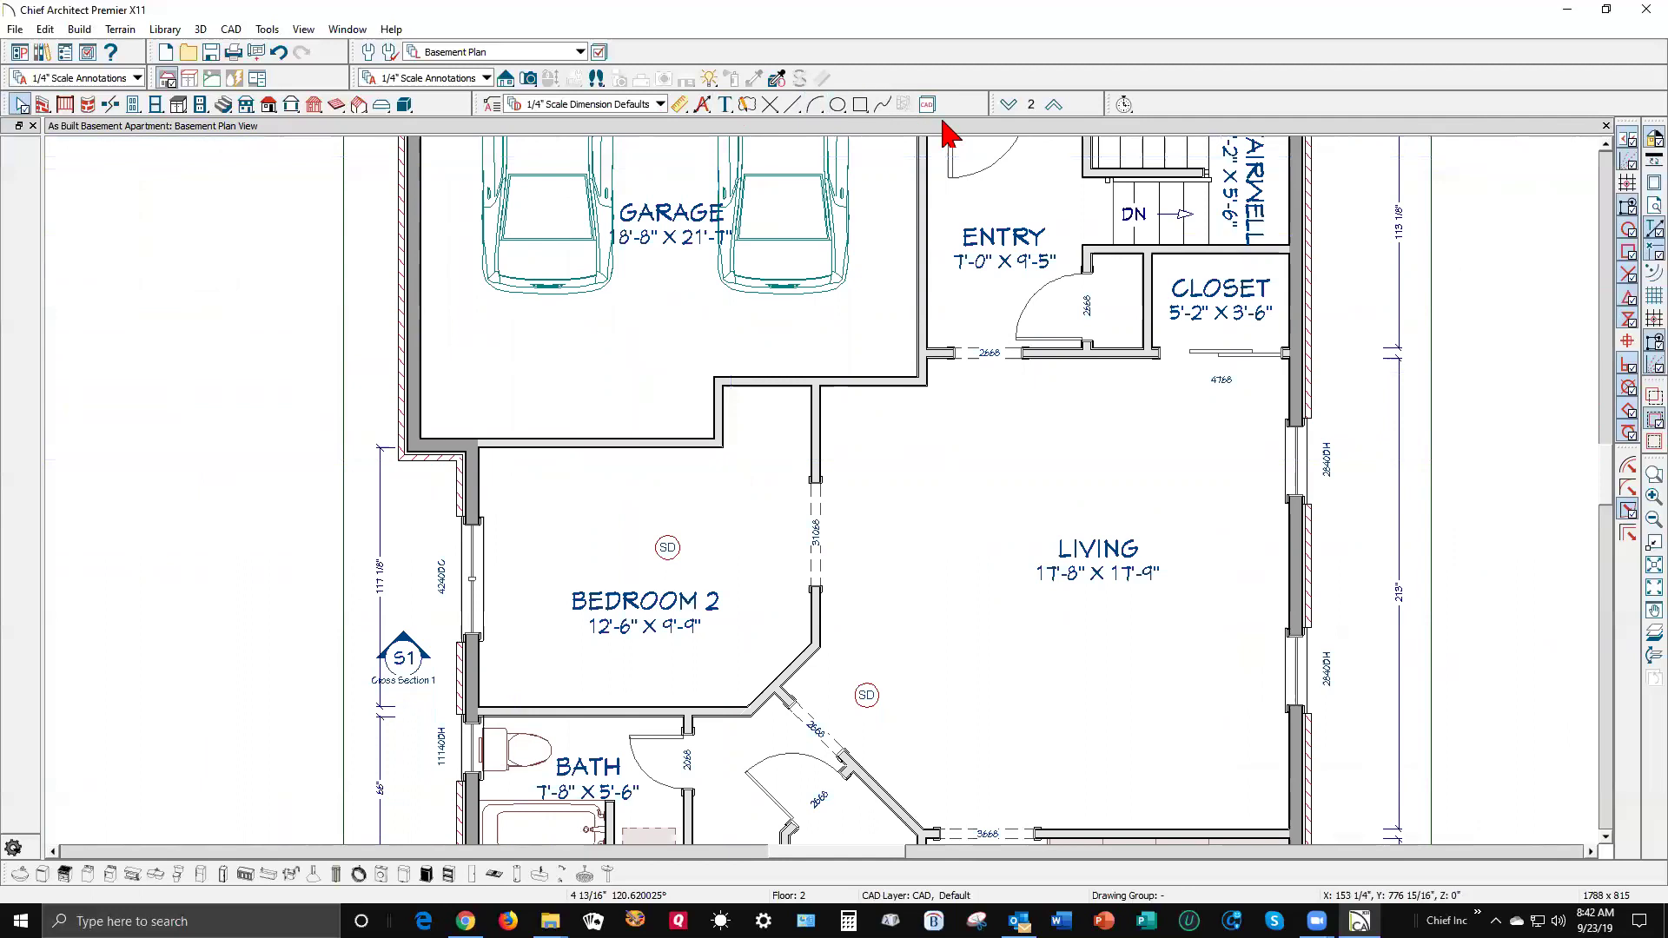
- Return to floor 1 and inspect the short wall between the stair landing and the laundry's electrical panel
{"action": "left_click", "coordinate": [1009, 106]}
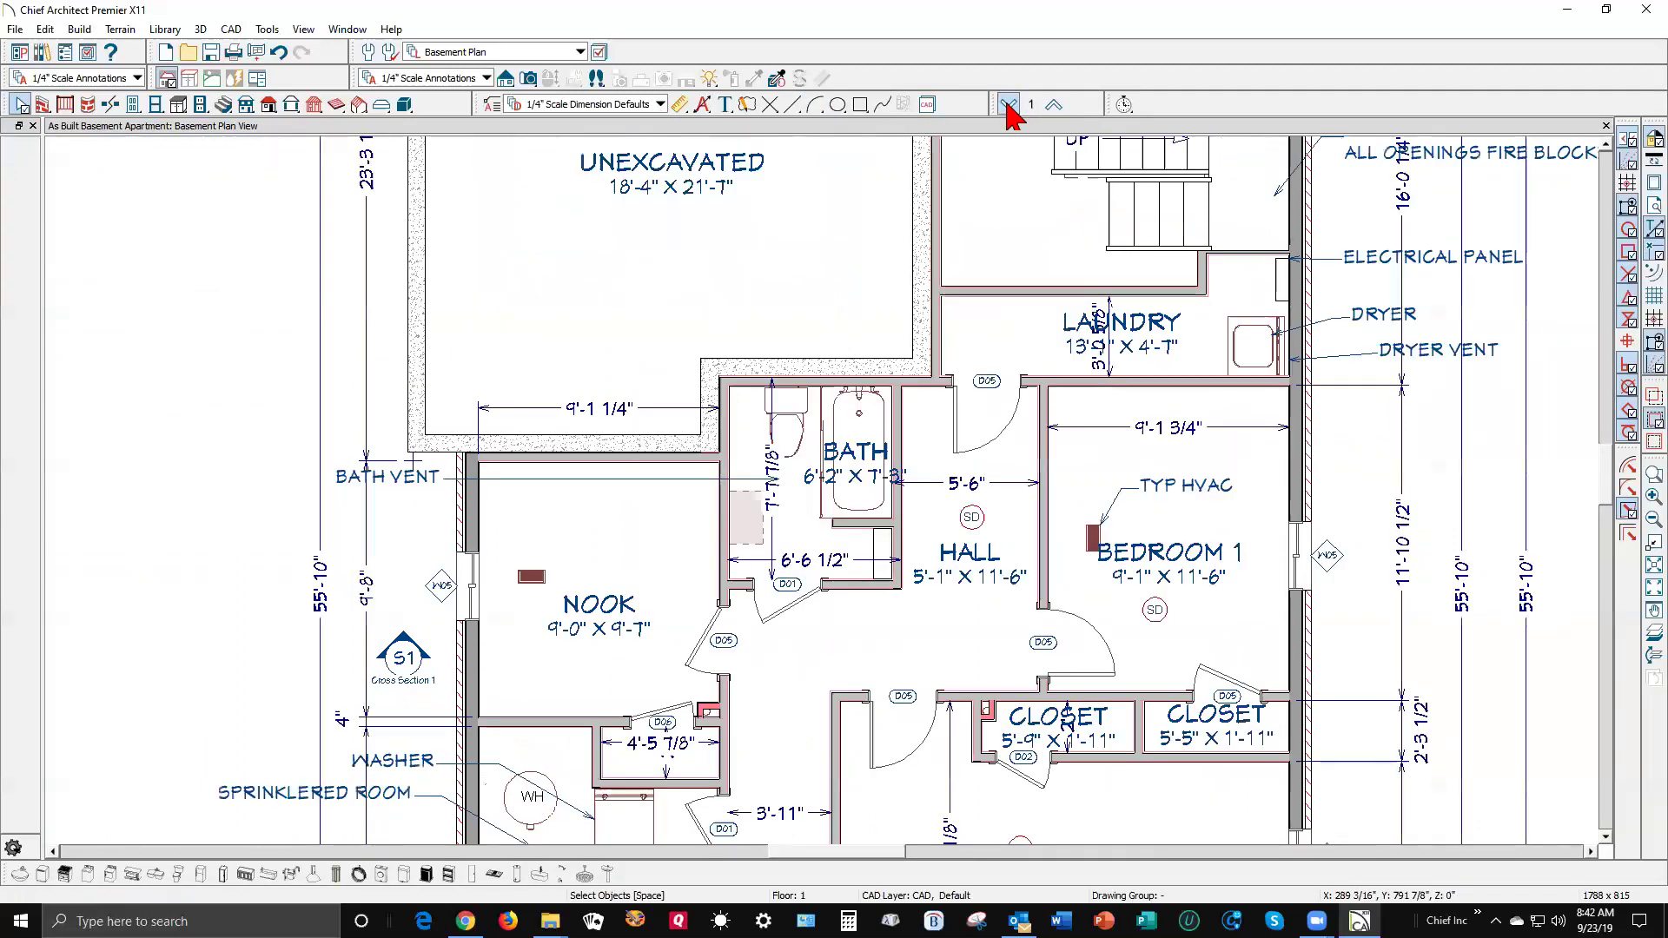
{"action": "scroll", "coordinate": [1025, 330], "scroll_direction": "down", "scroll_amount": 4}
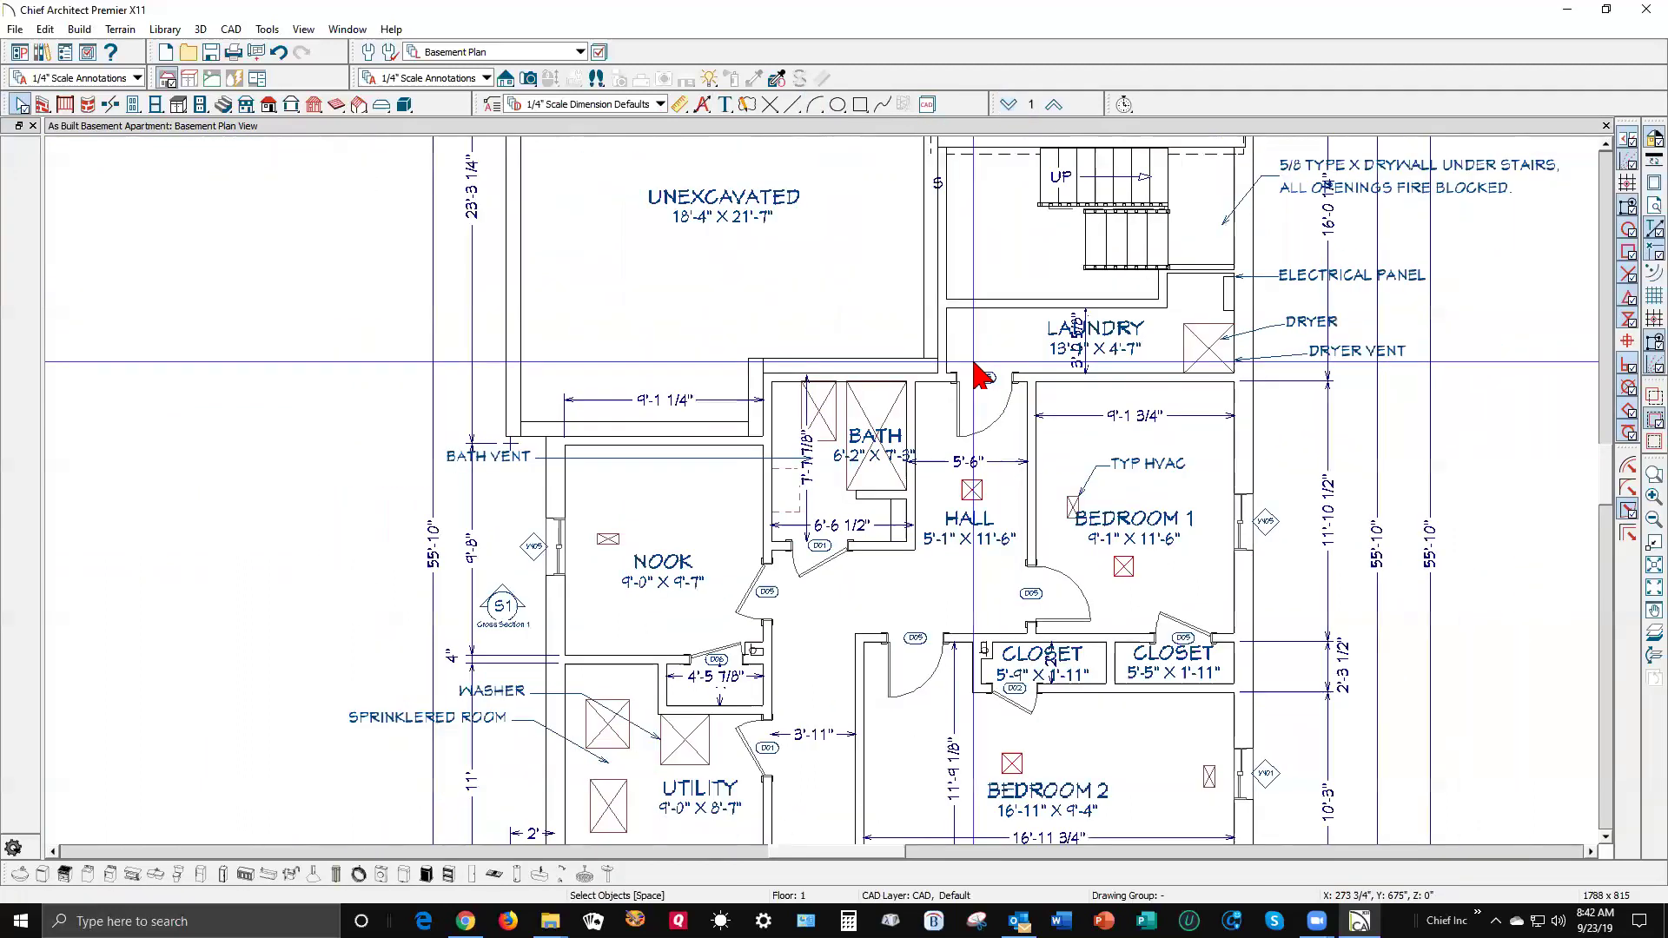
{"action": "scroll", "coordinate": [1076, 313], "scroll_direction": "up", "scroll_amount": 6}
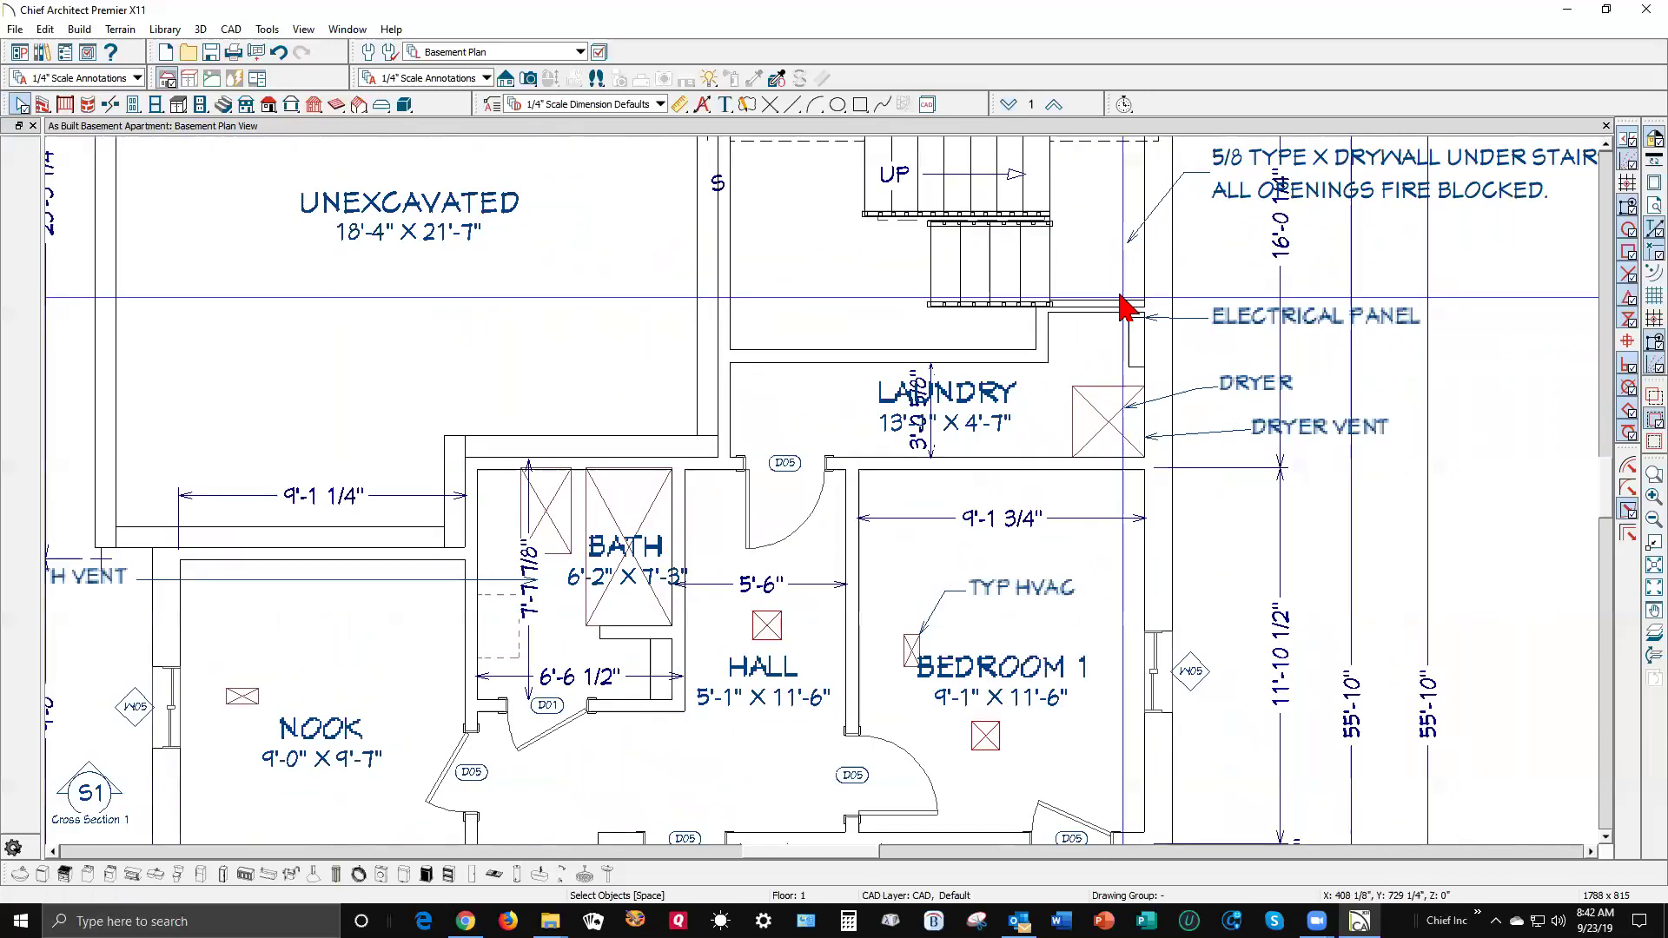
{"action": "left_click", "coordinate": [1039, 342]}
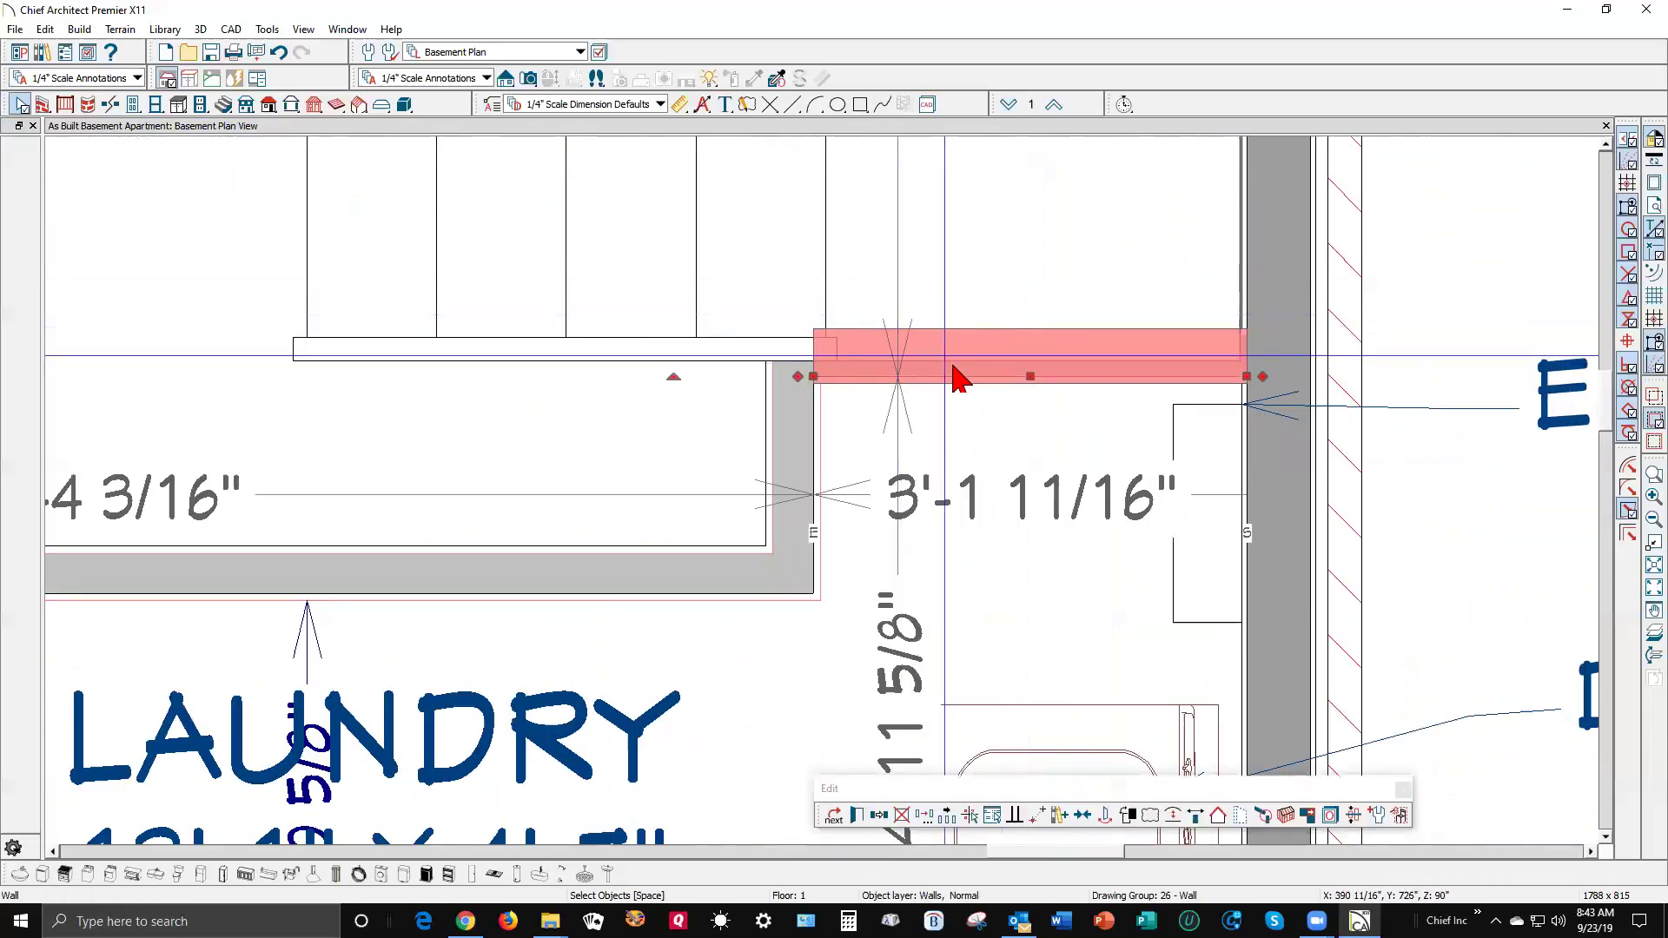
{"action": "scroll", "coordinate": [959, 380], "scroll_direction": "down", "scroll_amount": 6}
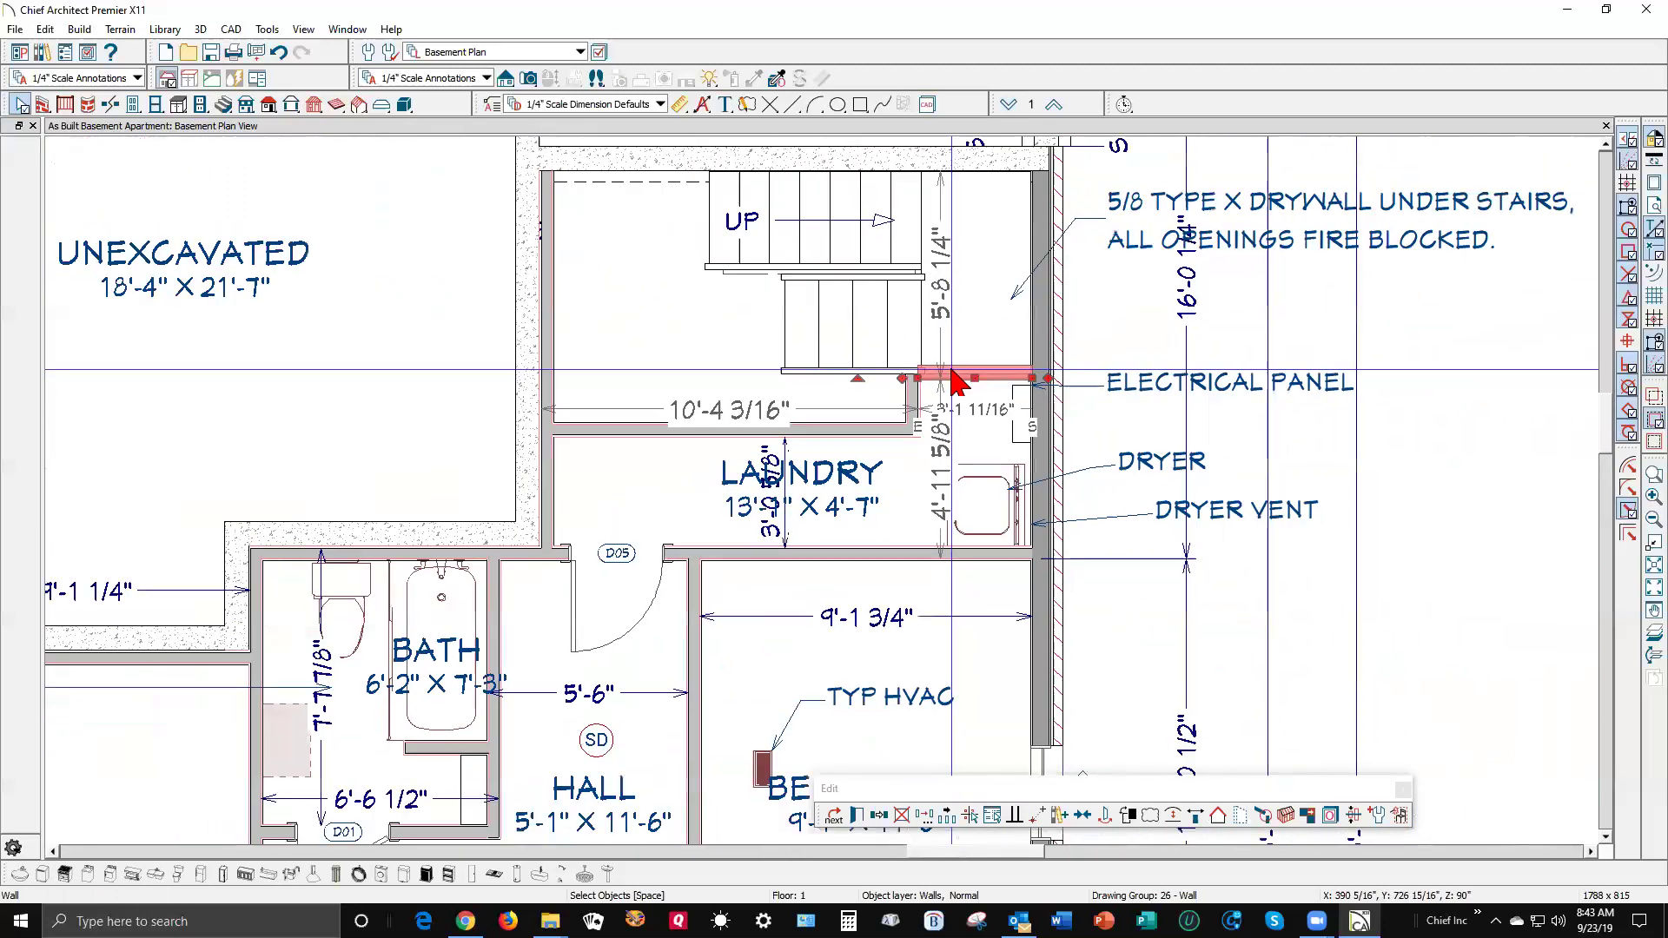
{"action": "scroll", "coordinate": [959, 380], "scroll_direction": "down", "scroll_amount": 1}
{"action": "key", "text": "Escape"}
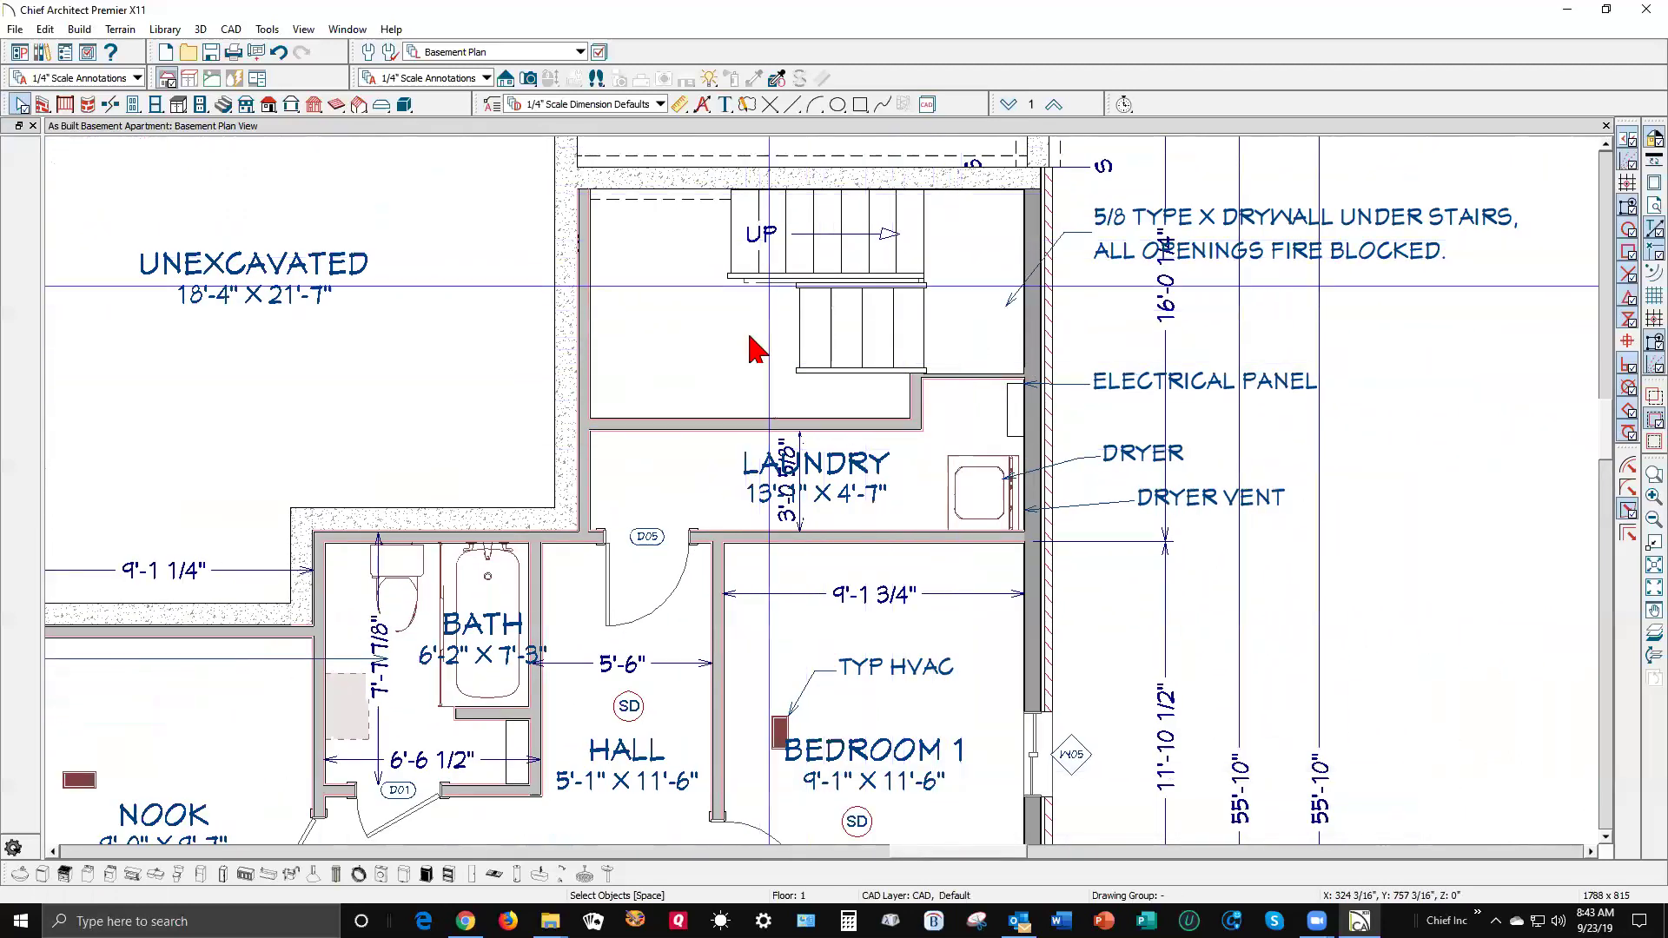
- Remove the solid fill pattern from the stair landing above the electrical panel and check the wall beneath it
{"action": "left_click", "coordinate": [999, 430]}
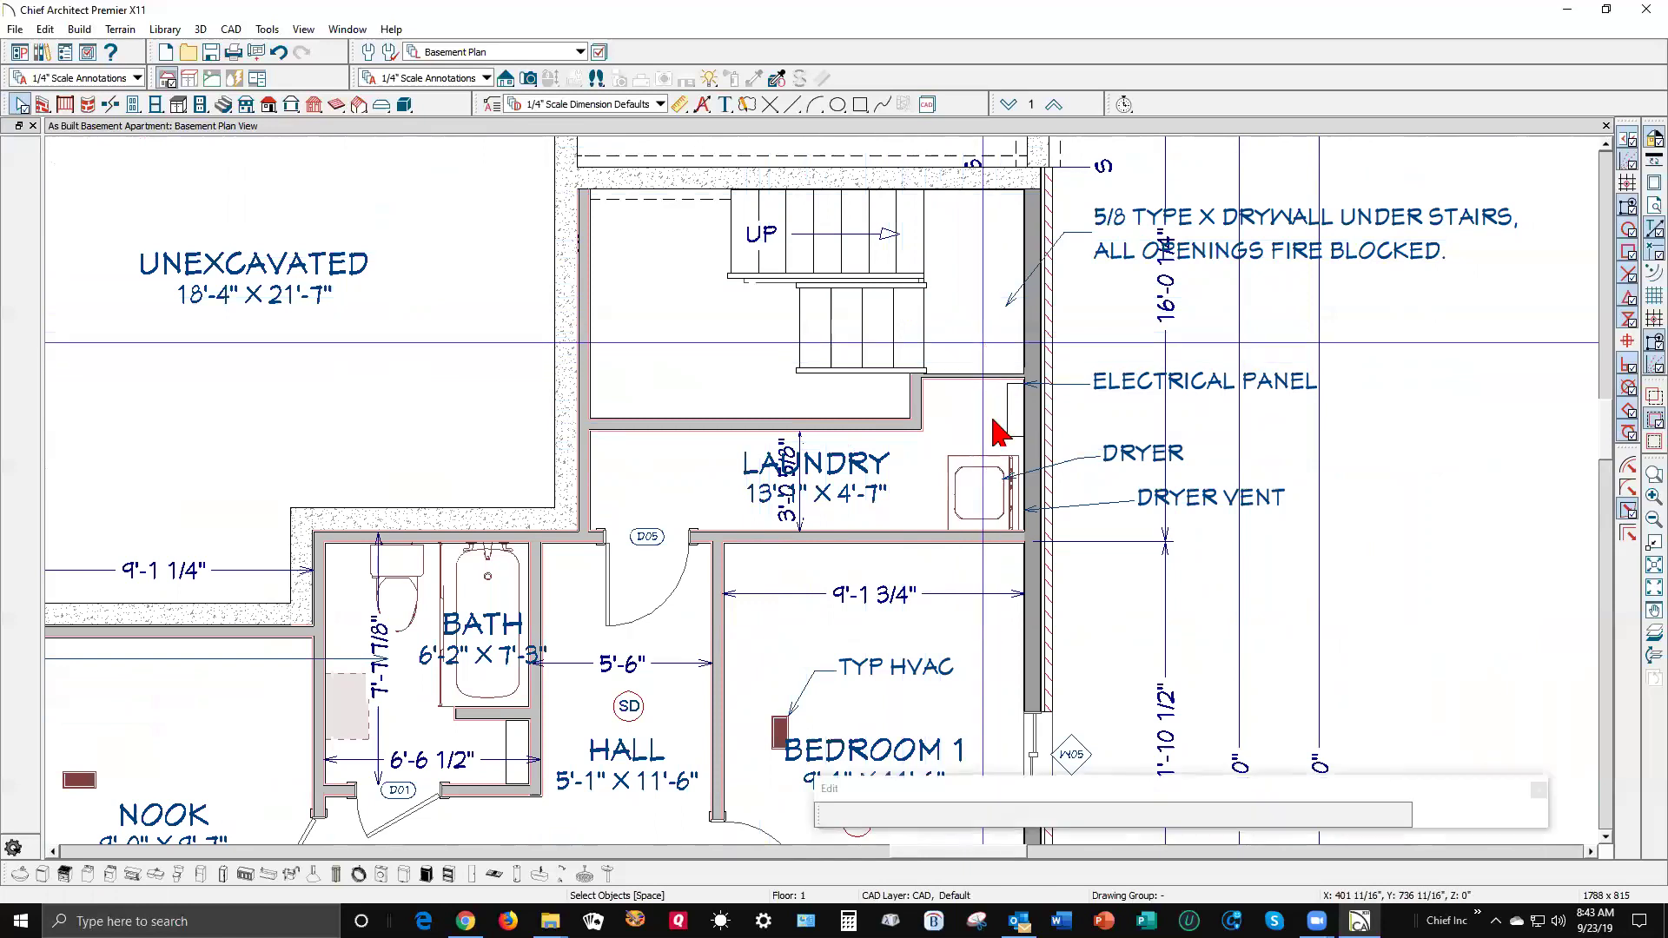
{"action": "left_click", "coordinate": [860, 822]}
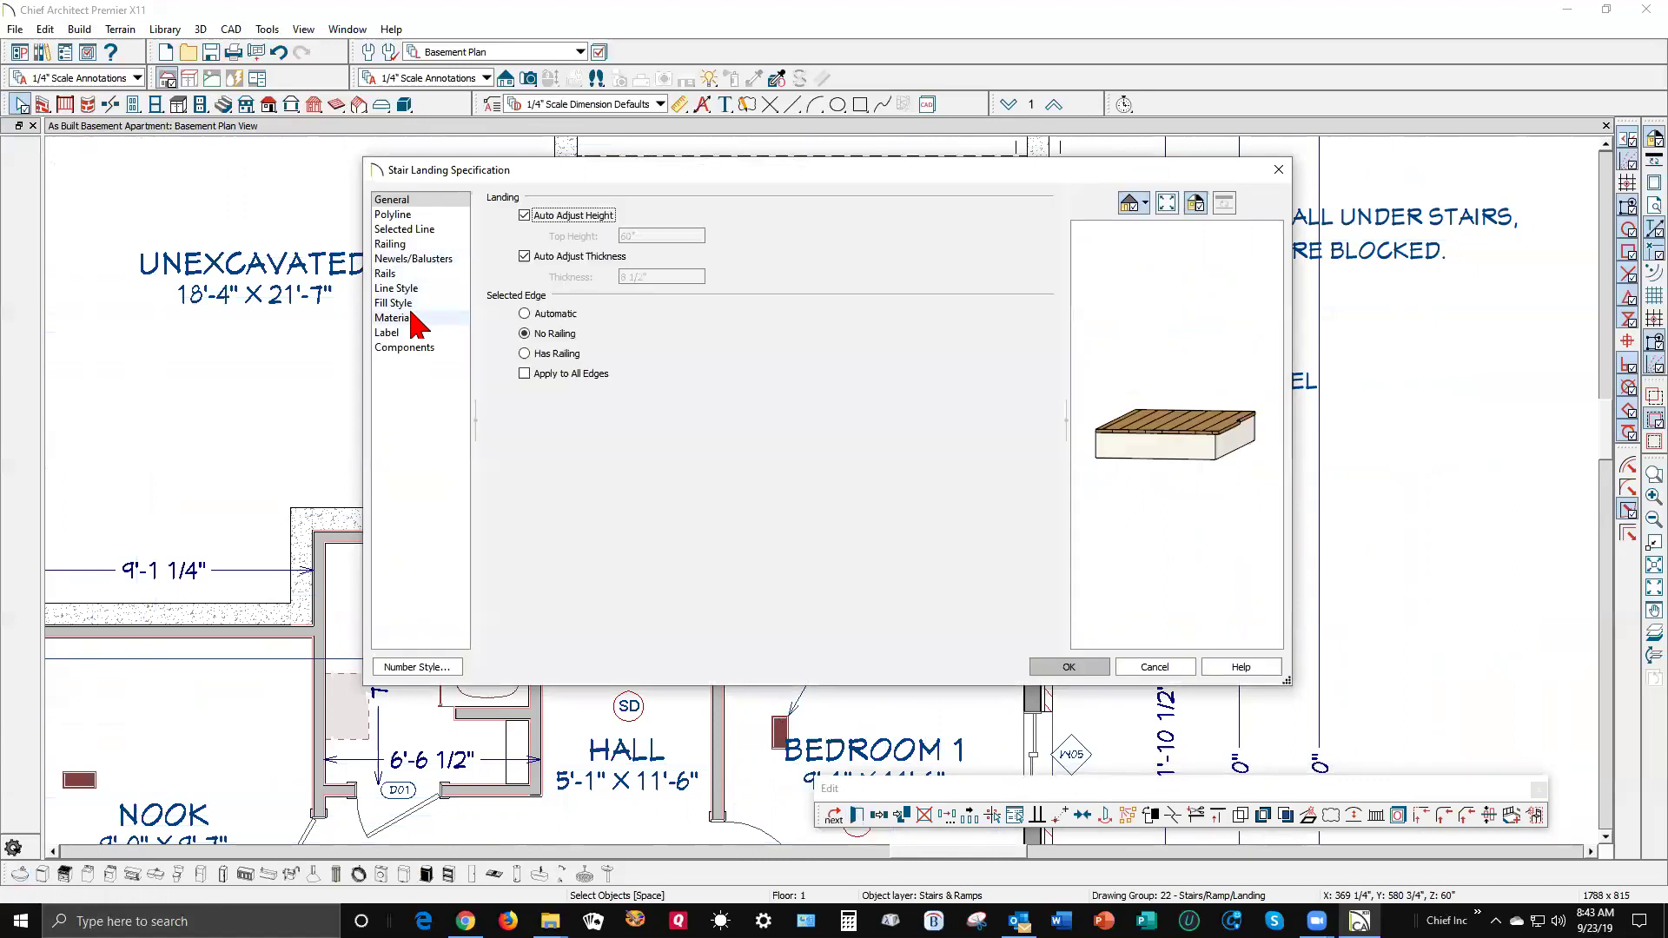
{"action": "left_click", "coordinate": [405, 303]}
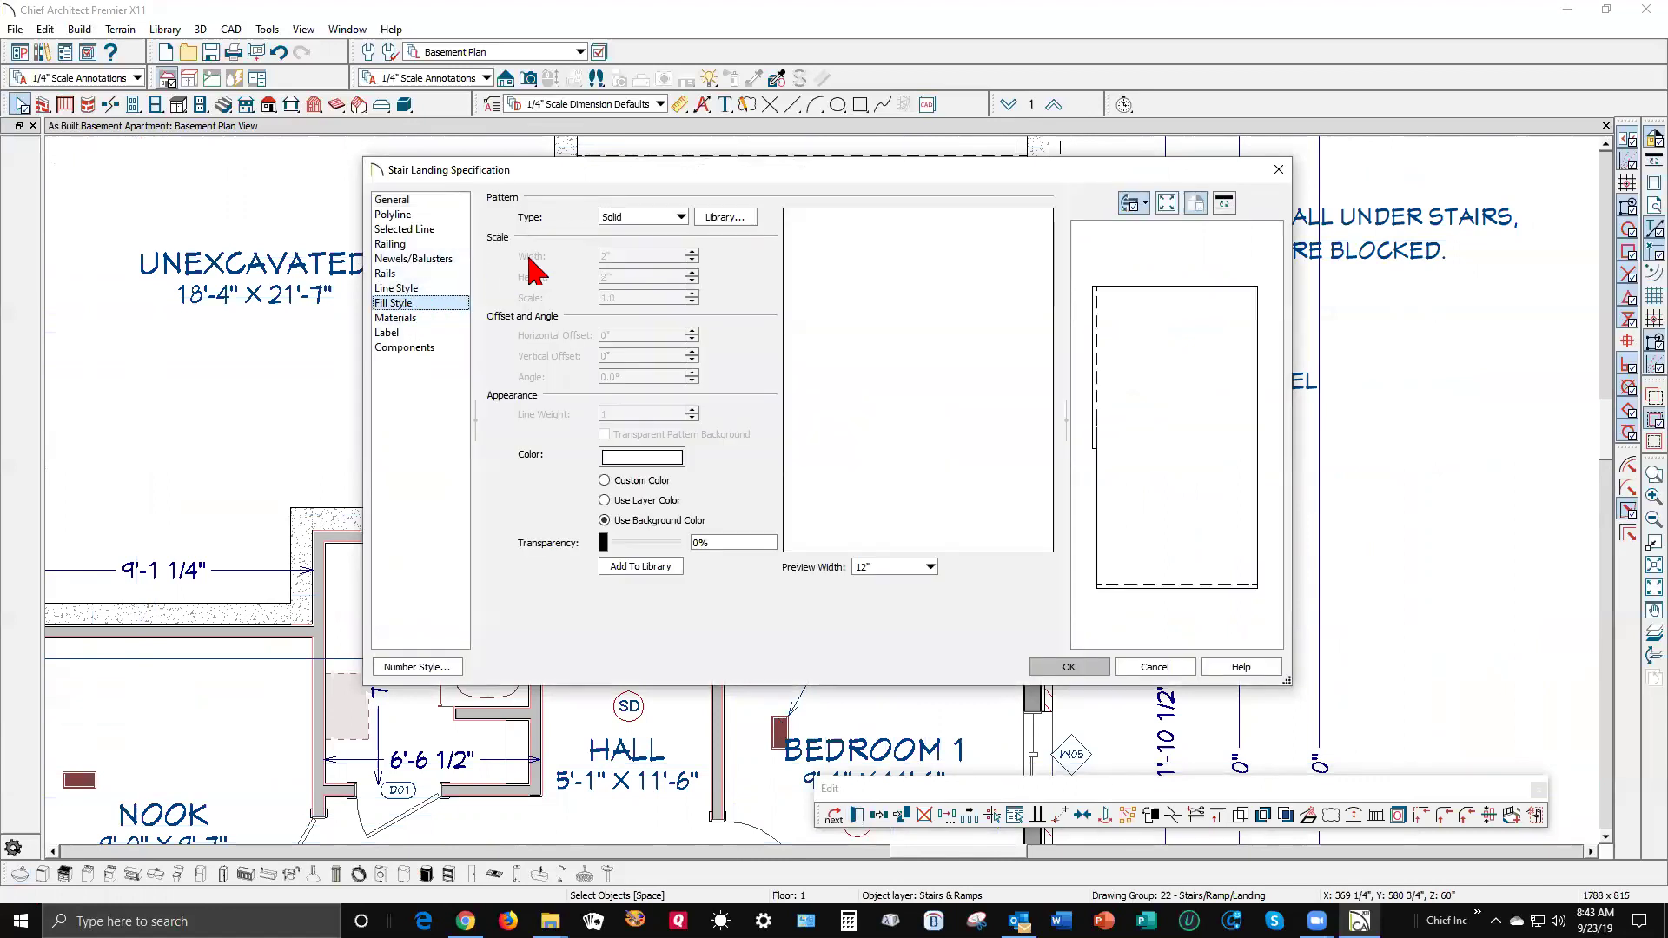
{"action": "left_click", "coordinate": [682, 217]}
{"action": "left_click", "coordinate": [638, 233]}
{"action": "left_click", "coordinate": [1089, 670]}
{"action": "scroll", "coordinate": [974, 400], "scroll_direction": "up", "scroll_amount": 4}
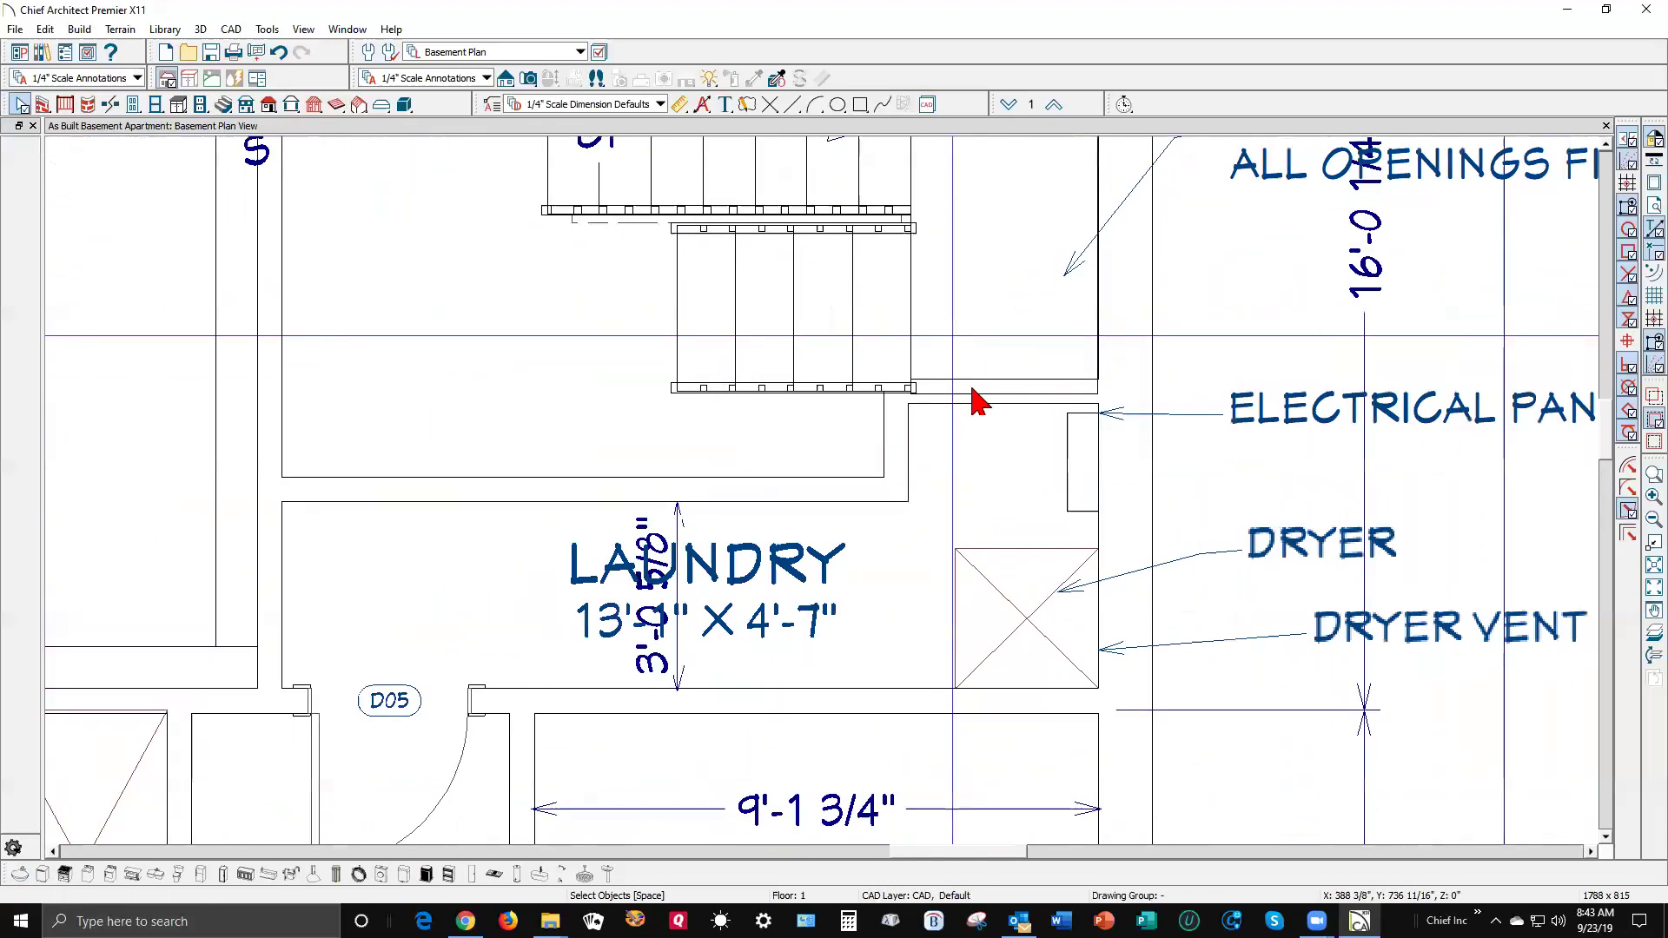
{"action": "scroll", "coordinate": [977, 401], "scroll_direction": "up", "scroll_amount": 2}
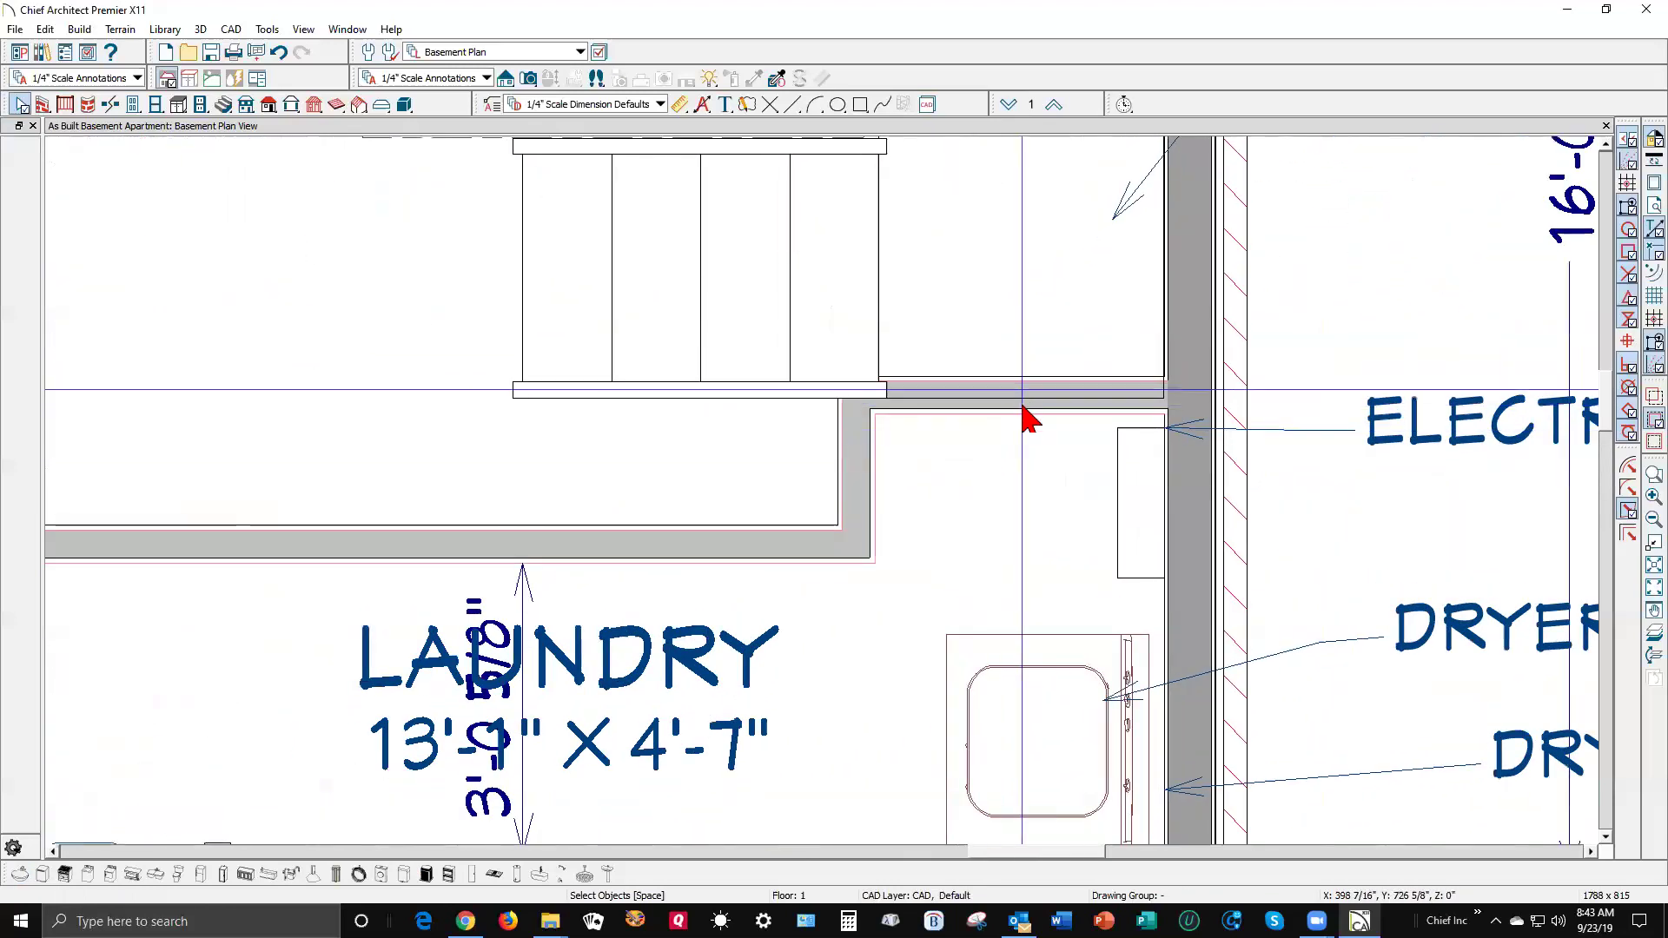
{"action": "scroll", "coordinate": [1029, 420], "scroll_direction": "down", "scroll_amount": 5}
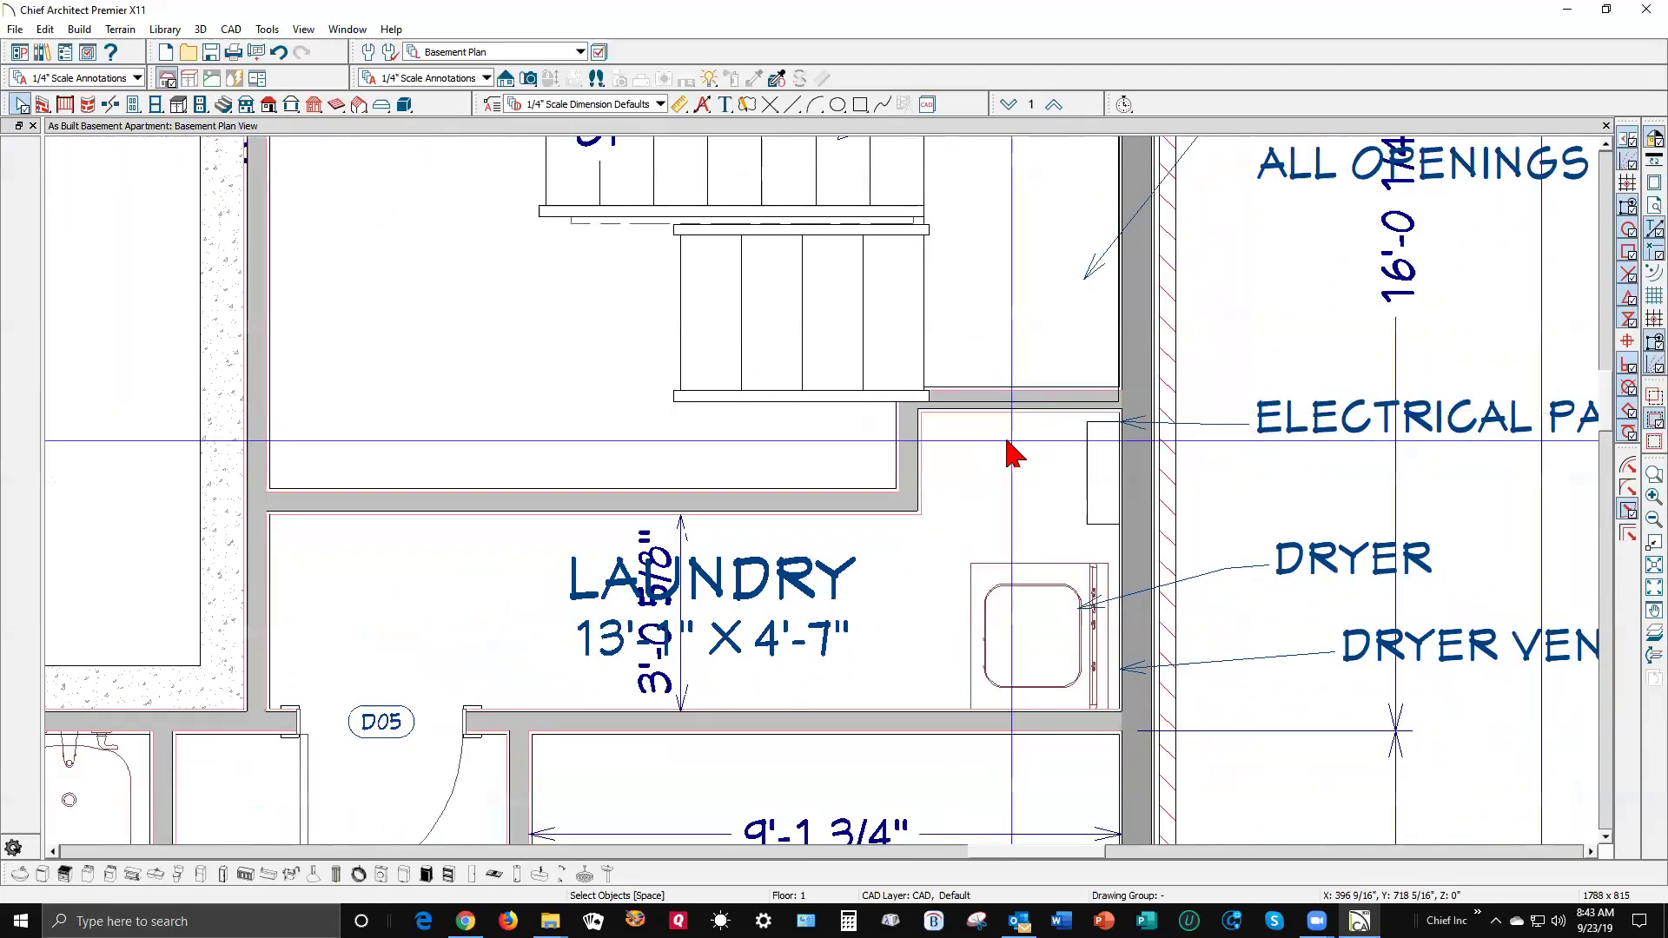
{"action": "scroll", "coordinate": [1000, 187], "scroll_direction": "up", "scroll_amount": 3}
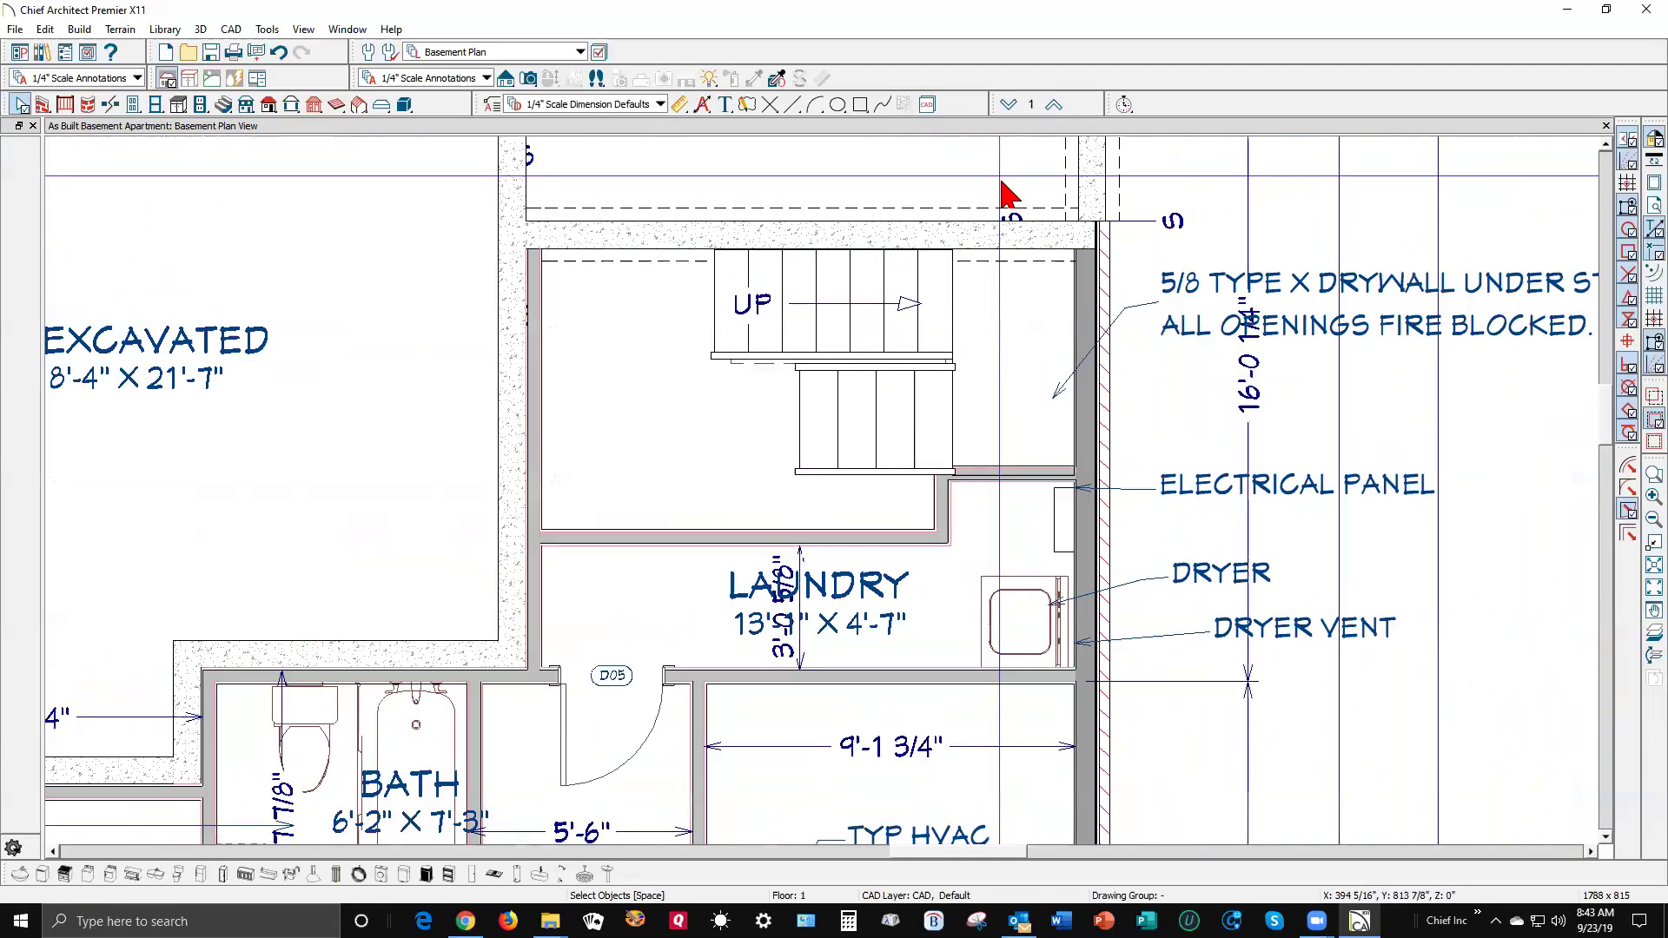
{"action": "scroll", "coordinate": [995, 533], "scroll_direction": "up", "scroll_amount": 2}
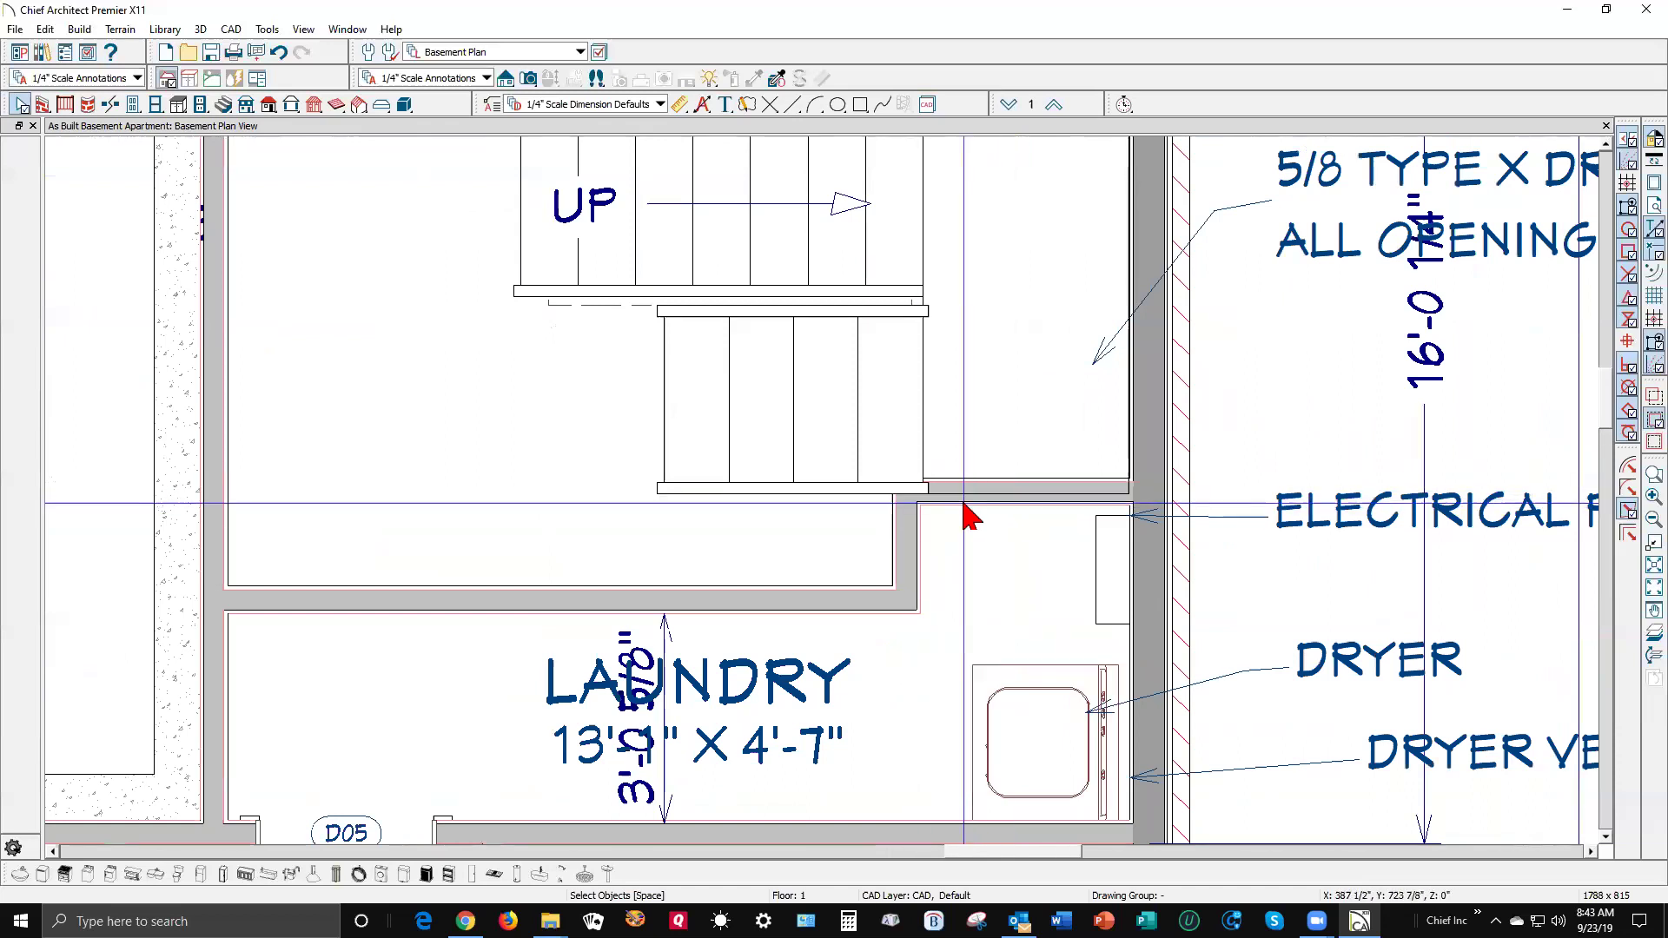
- Move the short wall below the stair landing about 2 7/16" toward the laundry and shift the electrical panel about 2 13/16" clear of it
{"action": "left_click", "coordinate": [974, 502]}
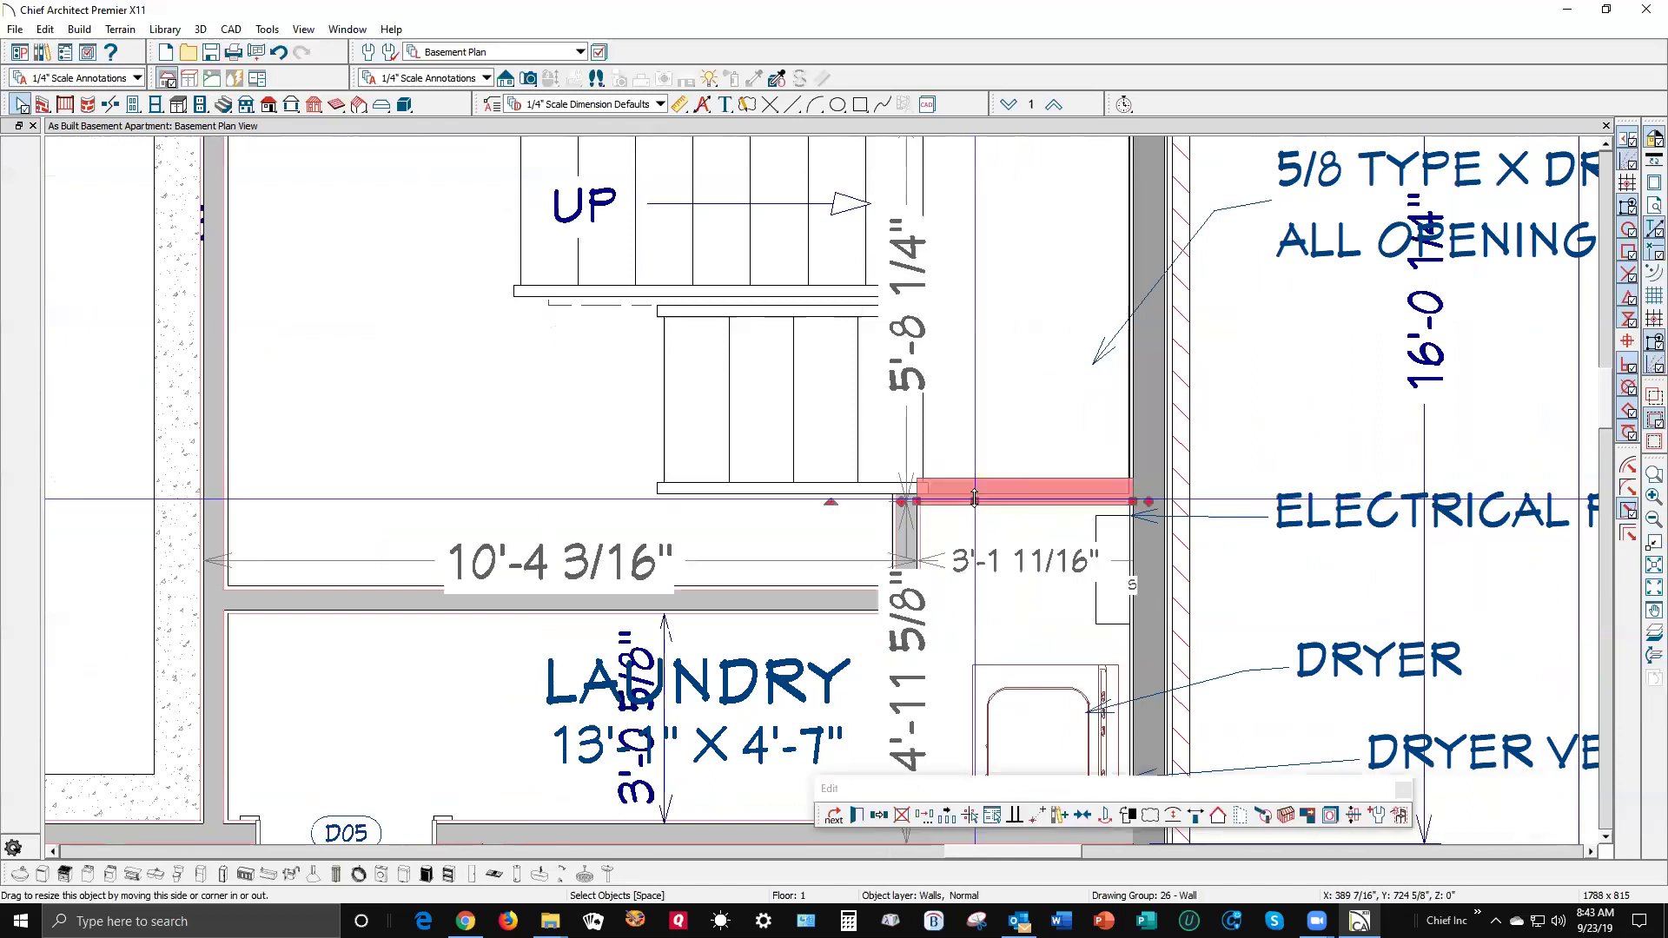
{"action": "left_click_drag", "start_coordinate": [980, 504], "coordinate": [999, 513]}
{"action": "left_click", "coordinate": [1006, 461]}
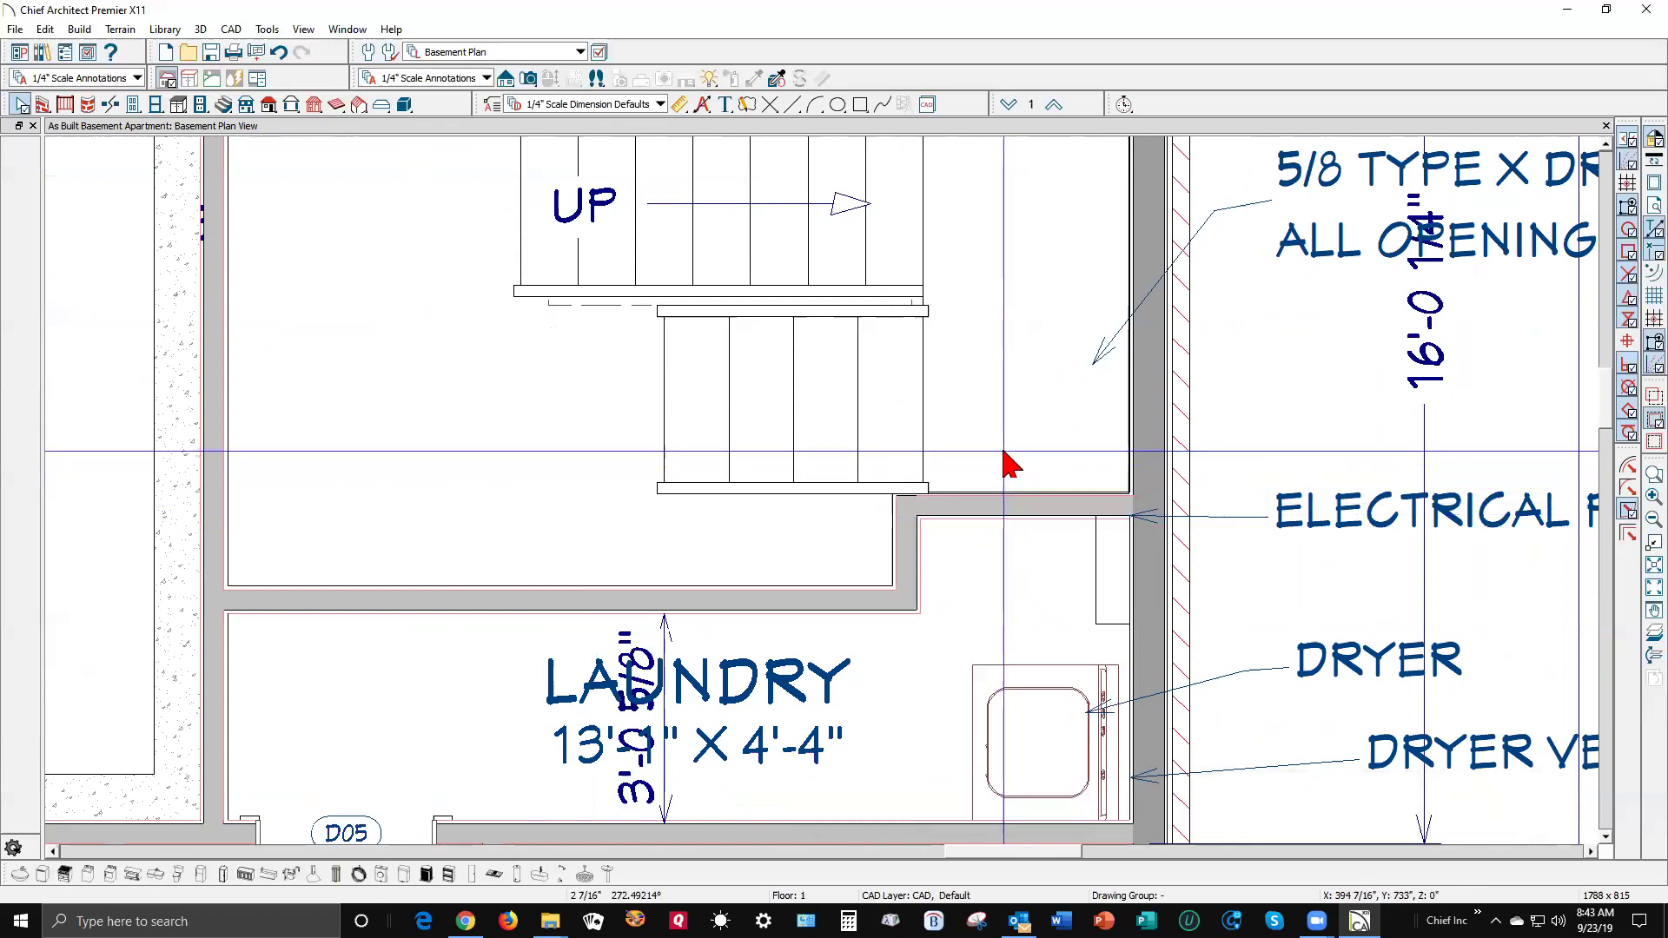
{"action": "left_click", "coordinate": [1109, 597]}
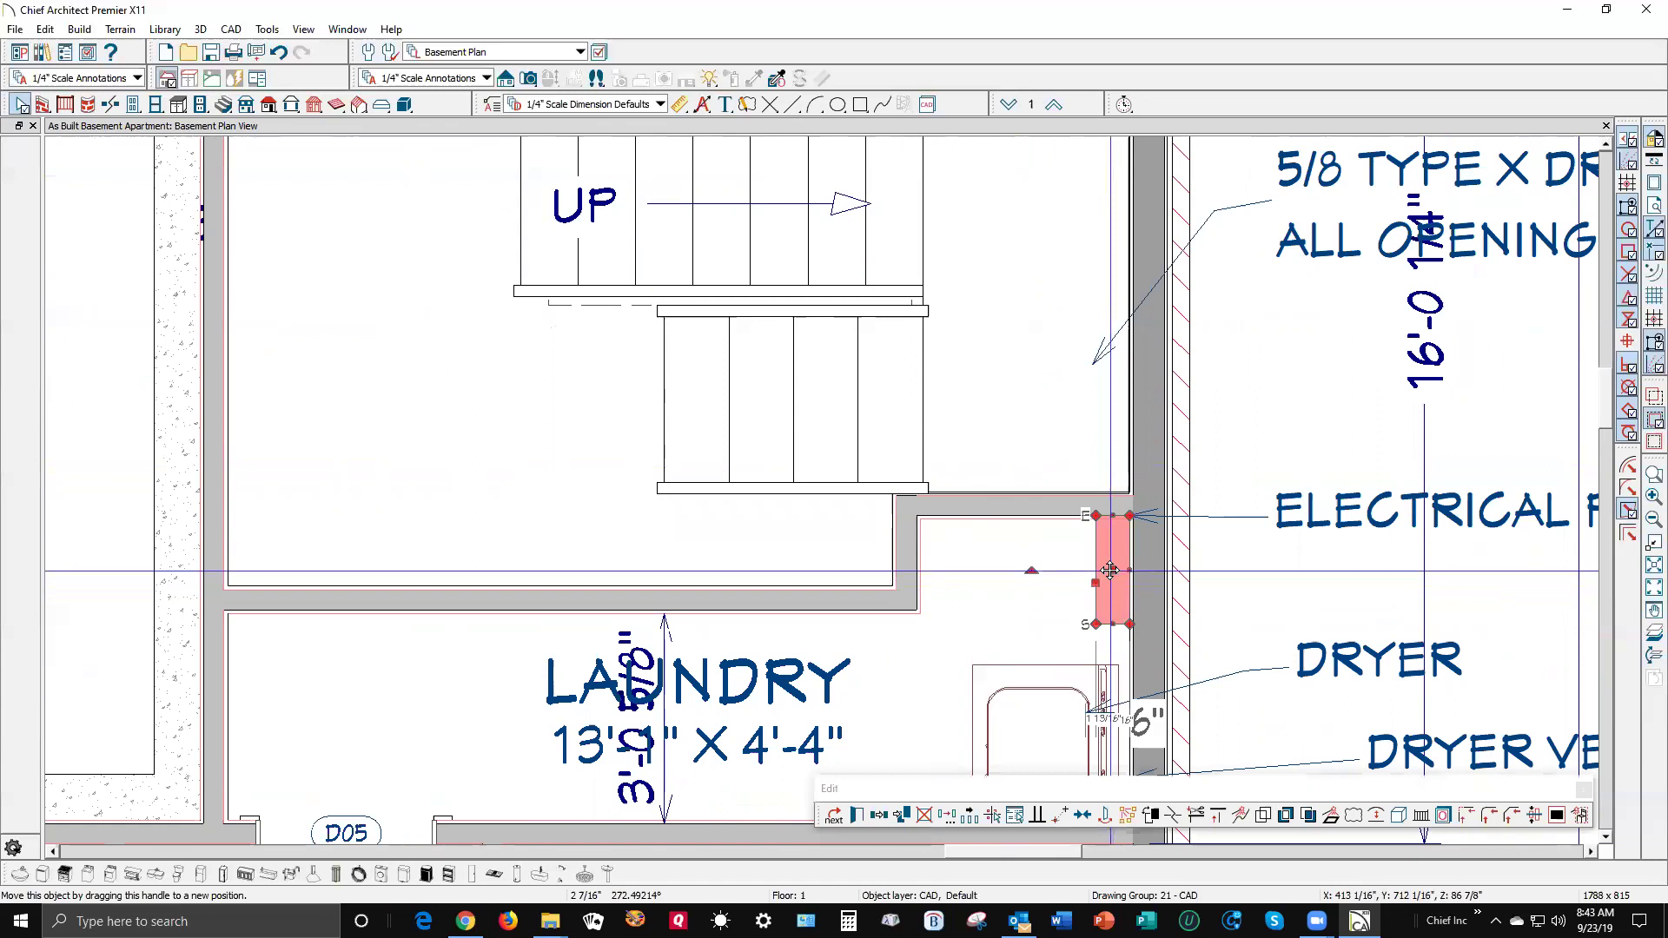
{"action": "left_click_drag", "start_coordinate": [1112, 575], "coordinate": [1112, 584]}
{"action": "key", "text": "Escape"}
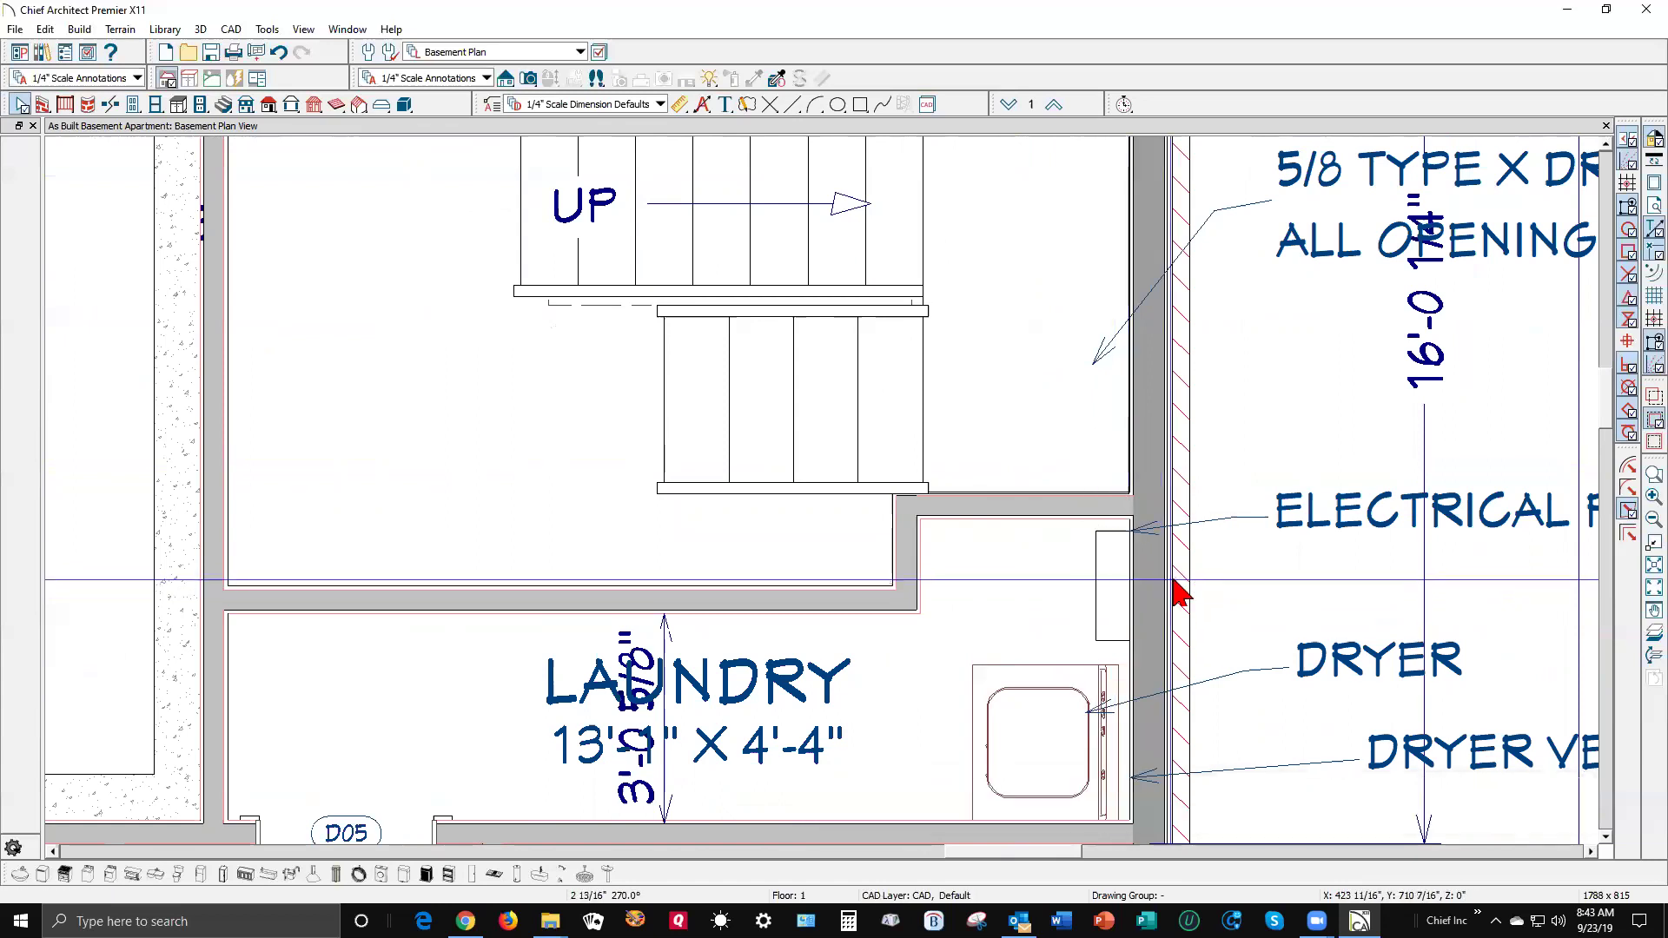
- Examine the short foundation wall above the stairwell and its offset from the adjoining brick exterior wall on floor 1
{"action": "scroll", "coordinate": [1178, 587], "scroll_direction": "down", "scroll_amount": 1}
{"action": "scroll", "coordinate": [1179, 588], "scroll_direction": "down", "scroll_amount": 1}
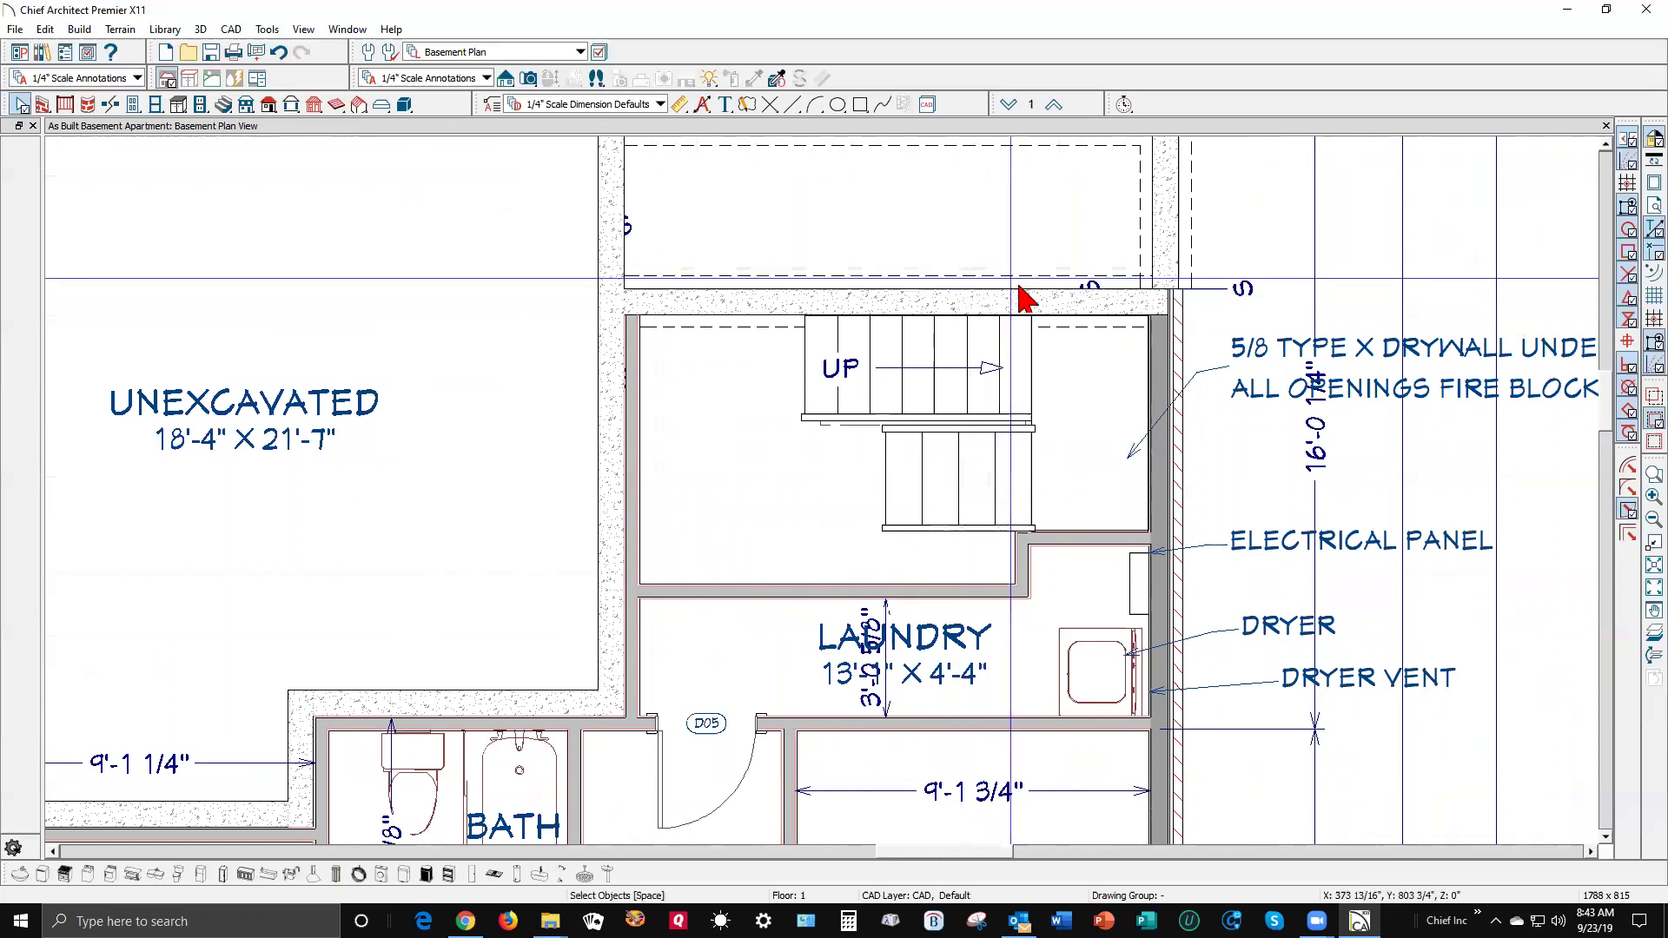
{"action": "scroll", "coordinate": [1225, 235], "scroll_direction": "up", "scroll_amount": 3}
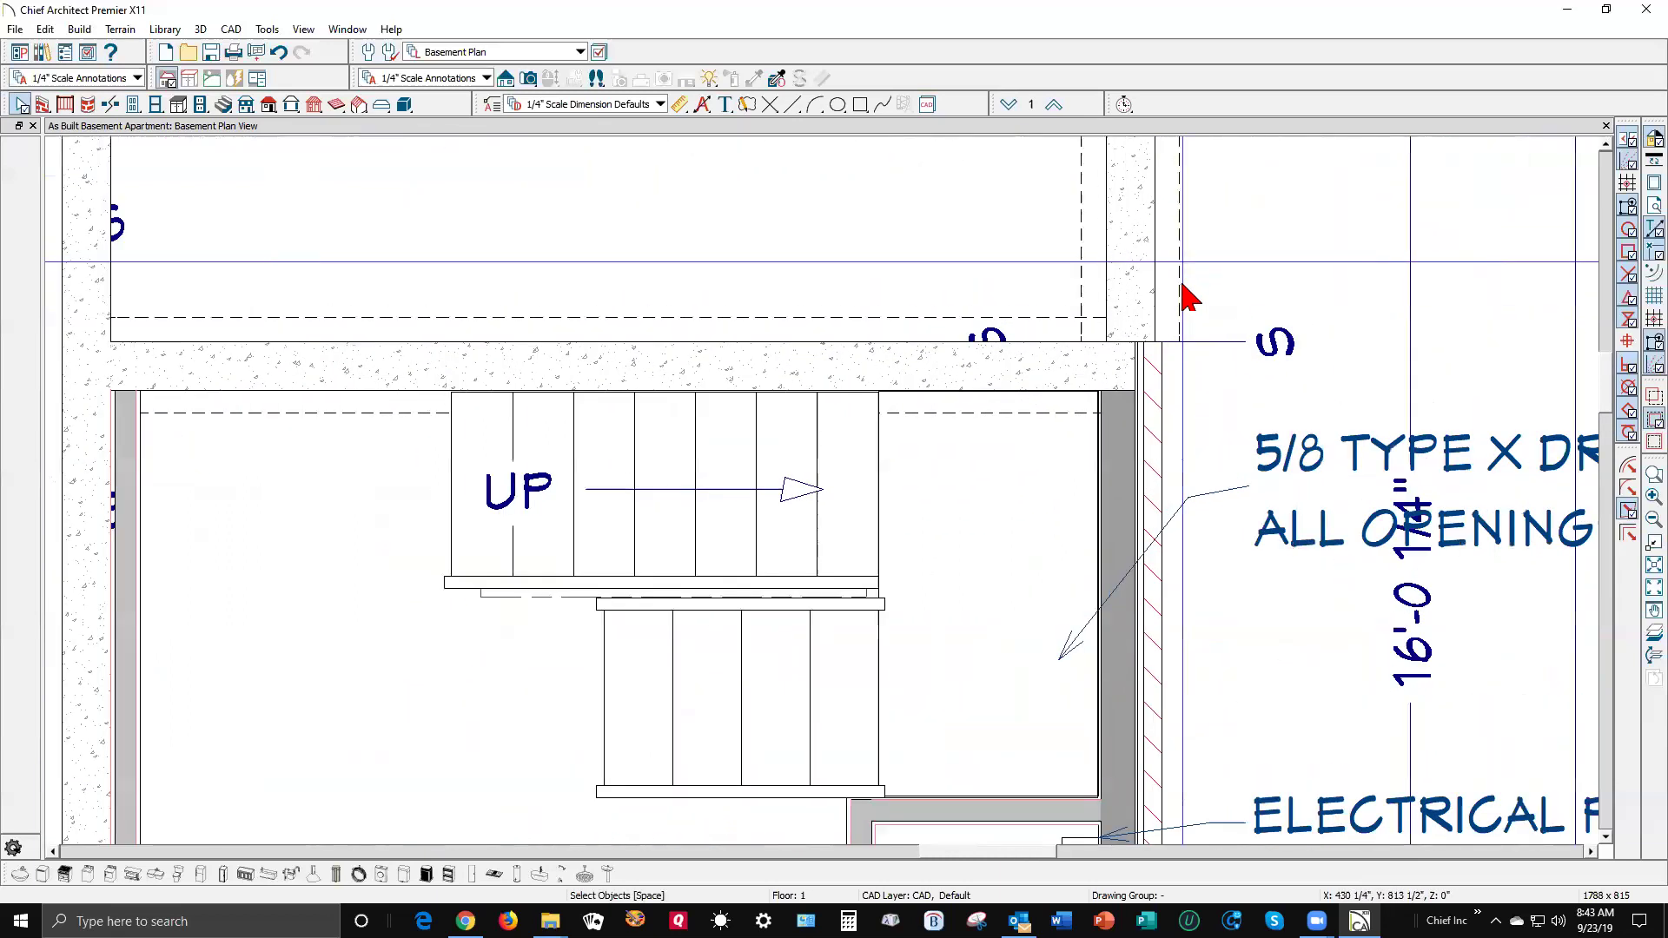
{"action": "scroll", "coordinate": [1188, 297], "scroll_direction": "up", "scroll_amount": 3}
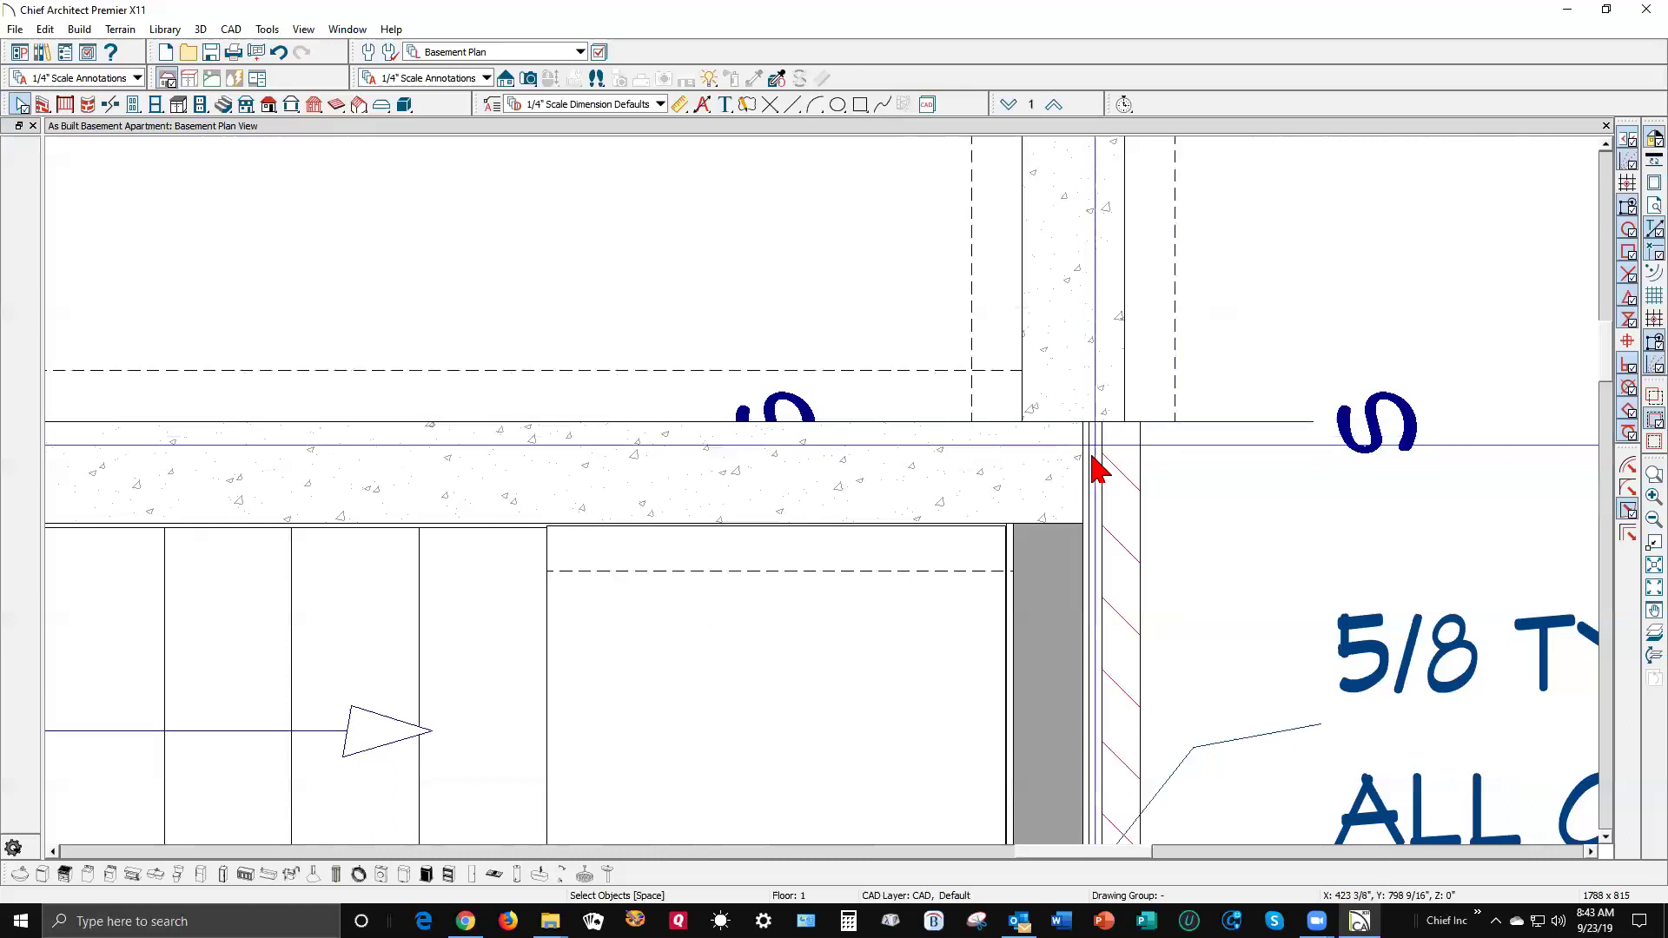
{"action": "left_click", "coordinate": [1074, 627]}
{"action": "left_click", "coordinate": [1077, 317]}
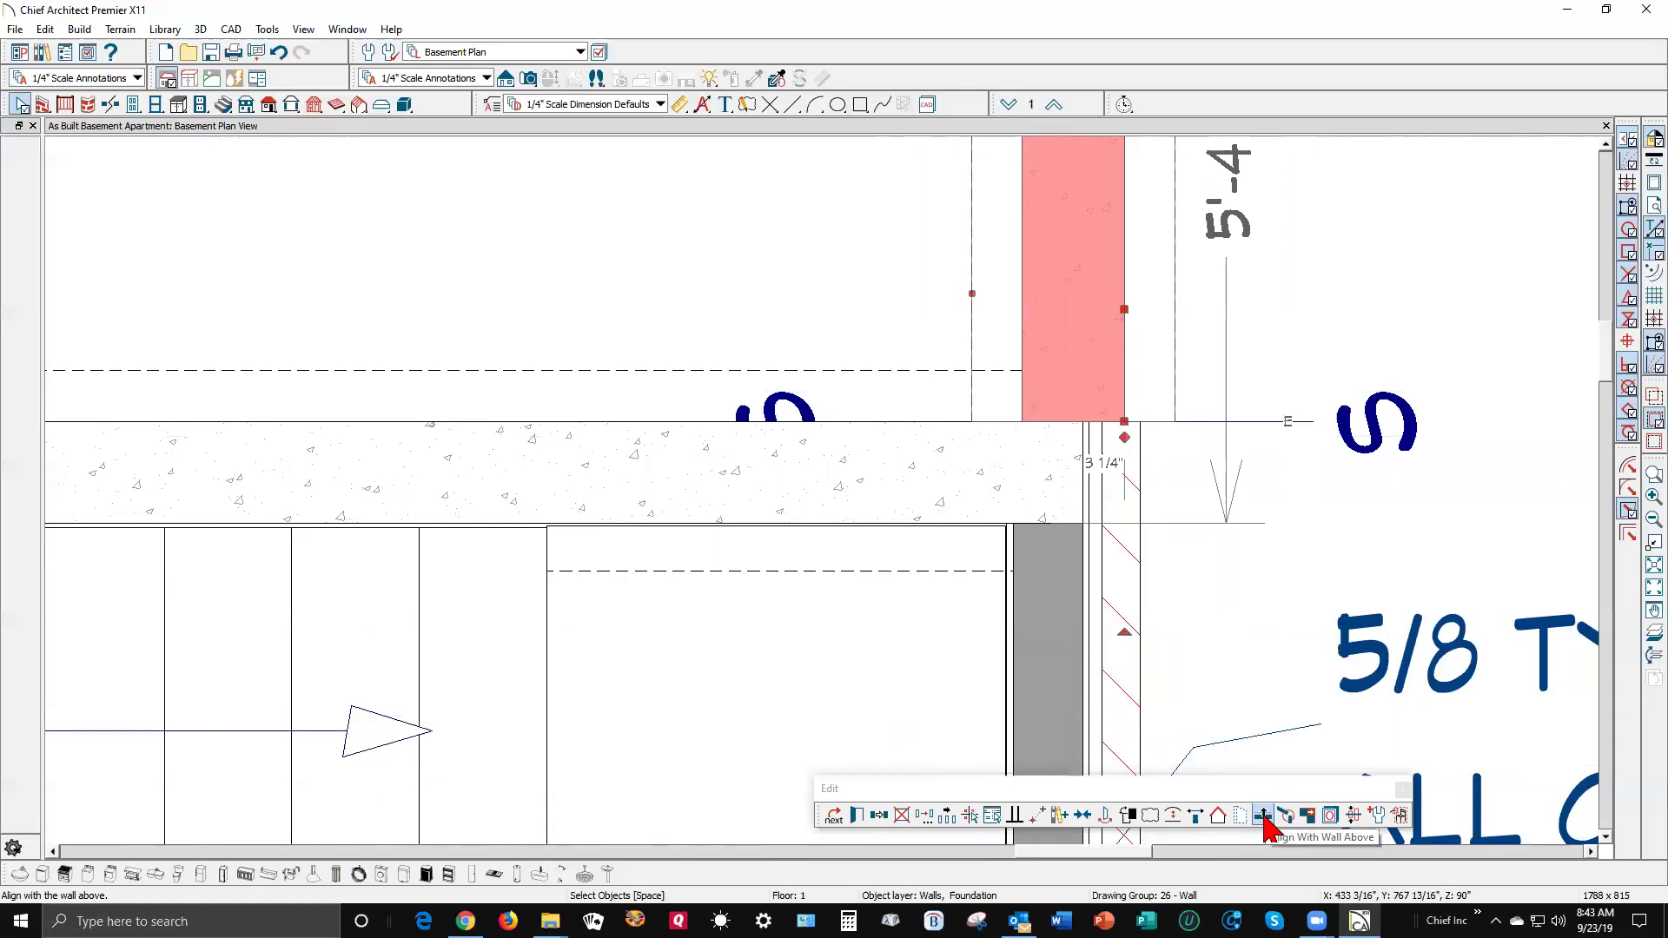
{"action": "scroll", "coordinate": [1031, 609], "scroll_direction": "down", "scroll_amount": 5}
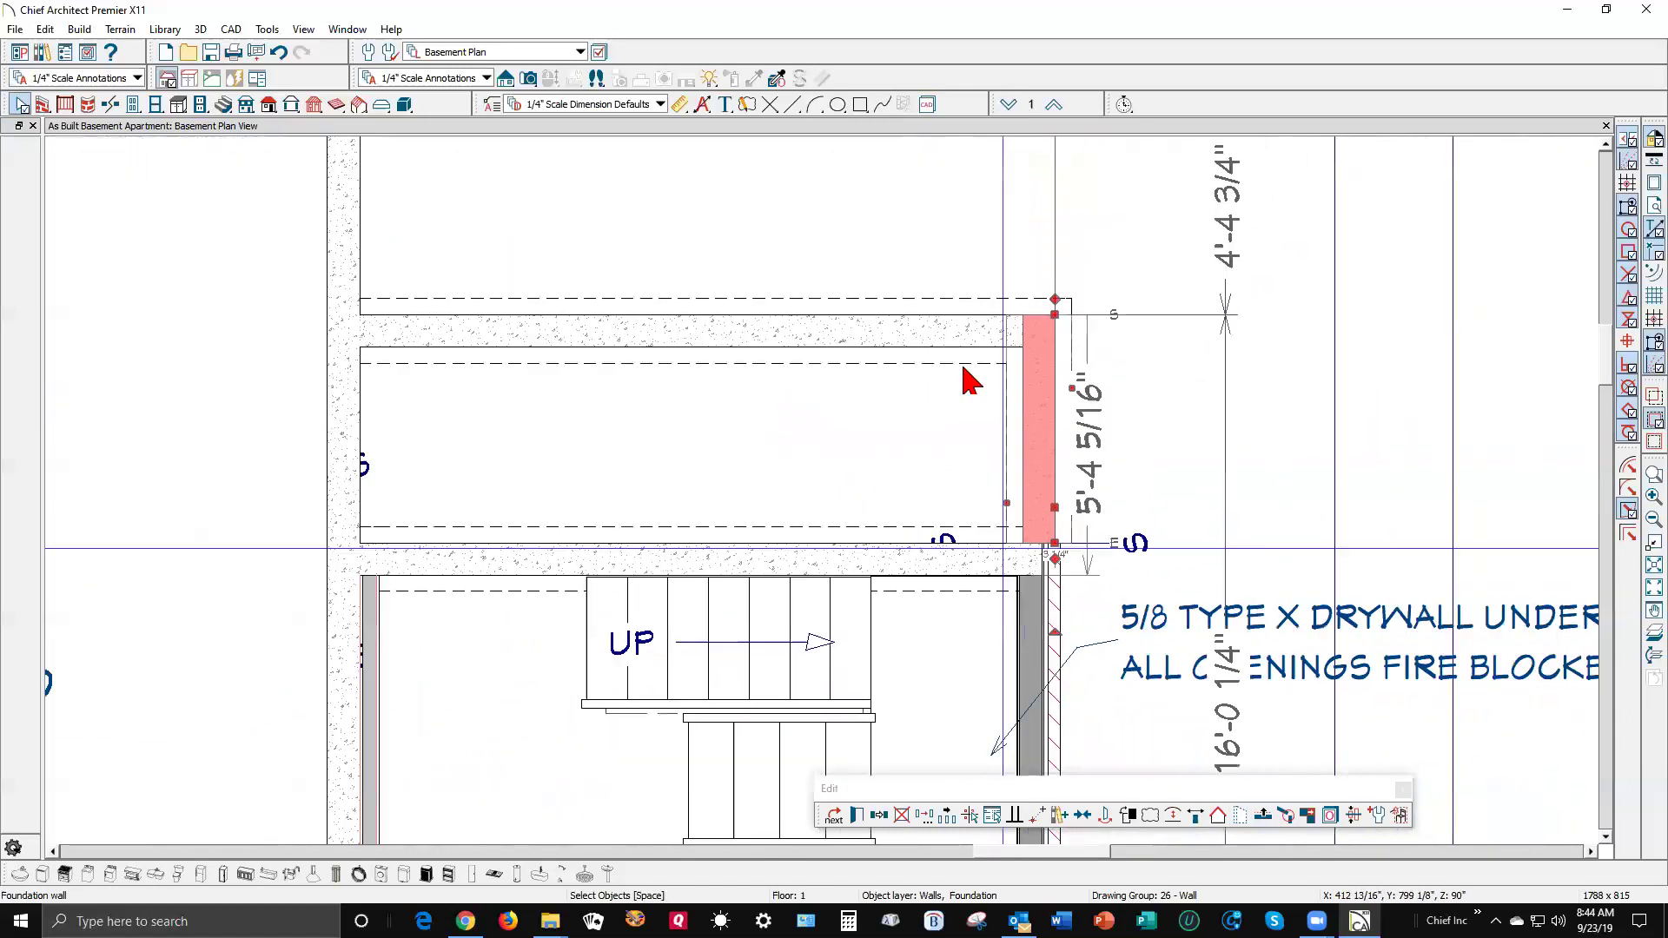
{"action": "scroll", "coordinate": [971, 331], "scroll_direction": "up", "scroll_amount": 1}
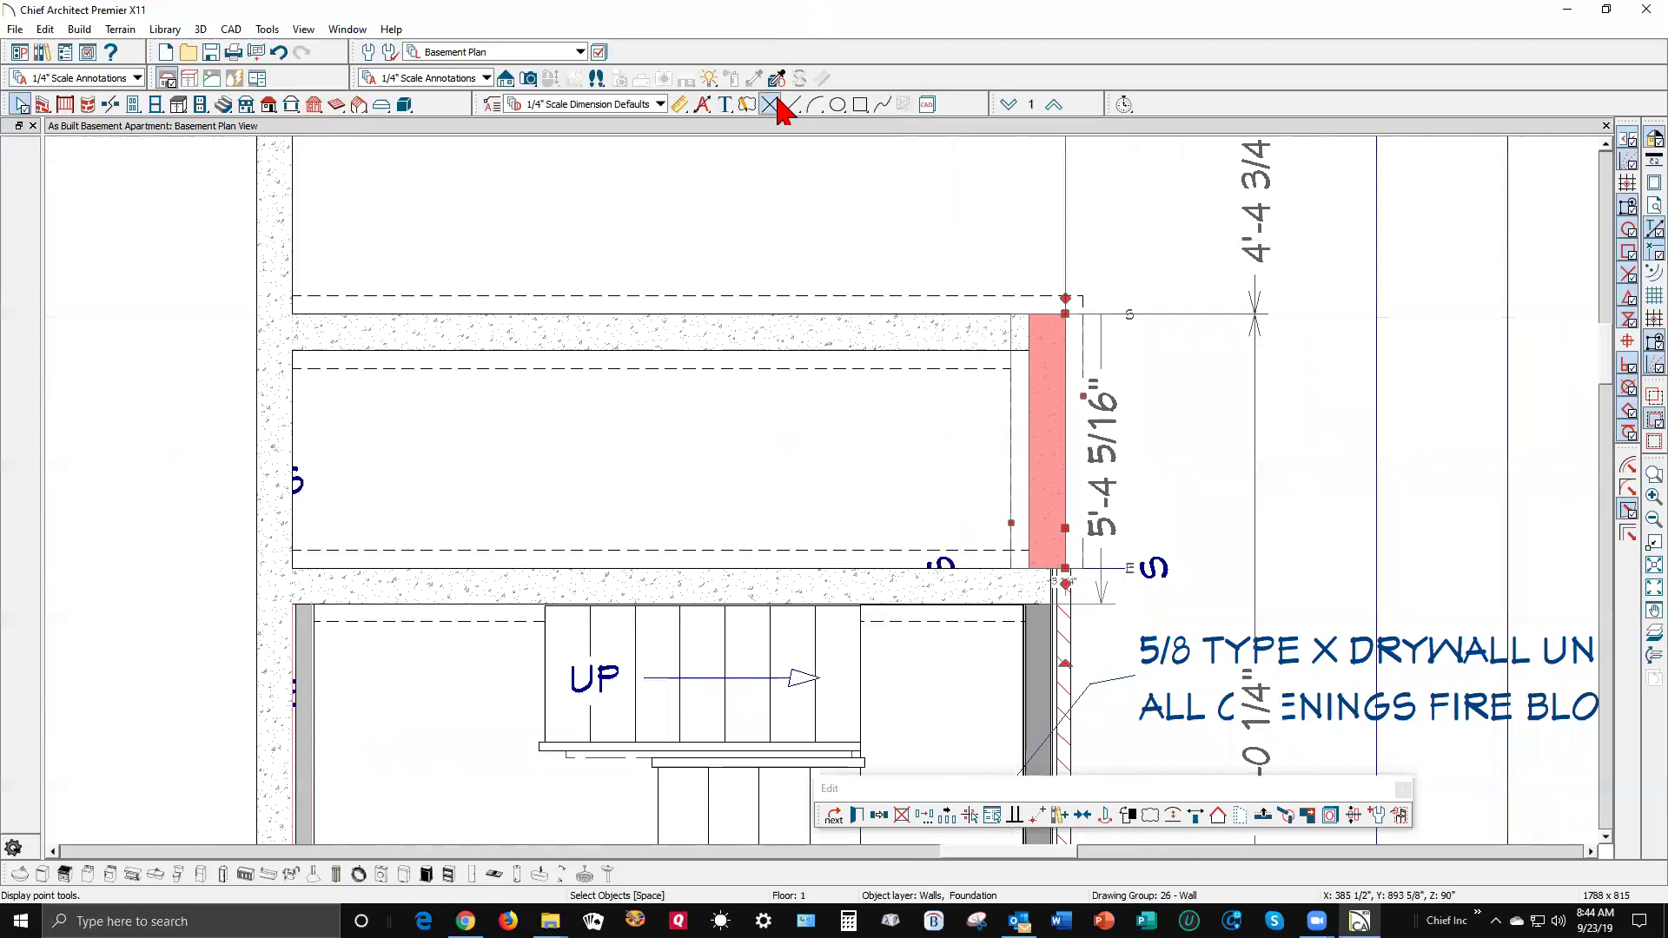
- On floor 0, move the short foundation wall above the stairwell outward about 1 13/16" to sit flush with the longer wall below it
{"action": "left_click", "coordinate": [1008, 106]}
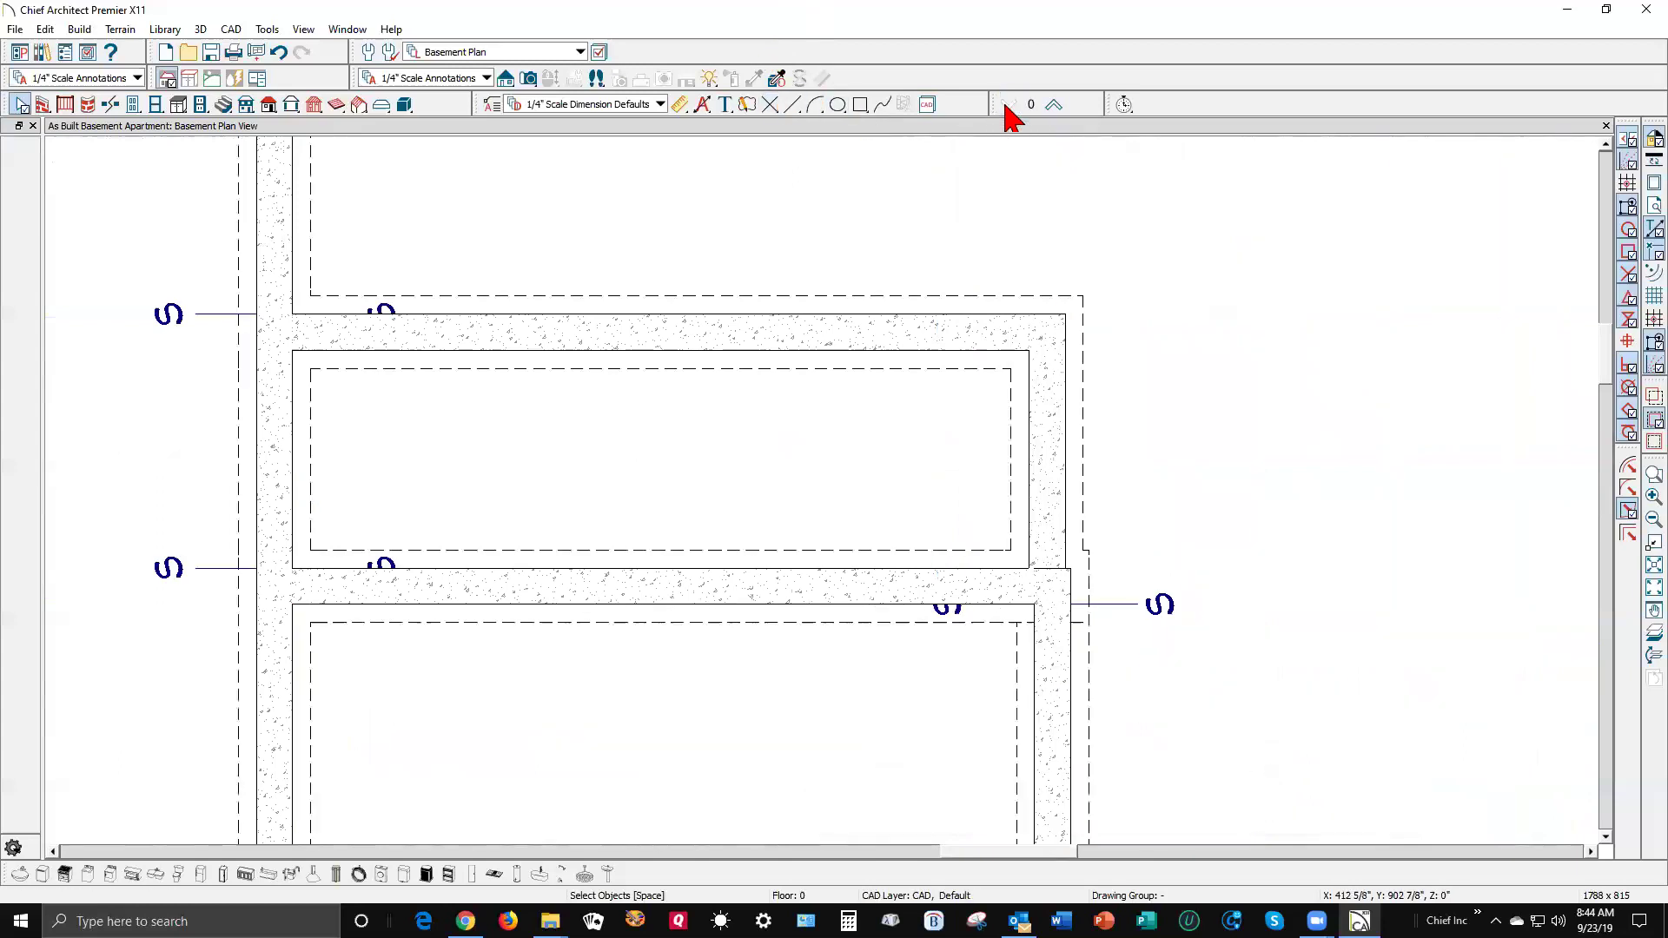
{"action": "scroll", "coordinate": [1047, 608], "scroll_direction": "up", "scroll_amount": 4}
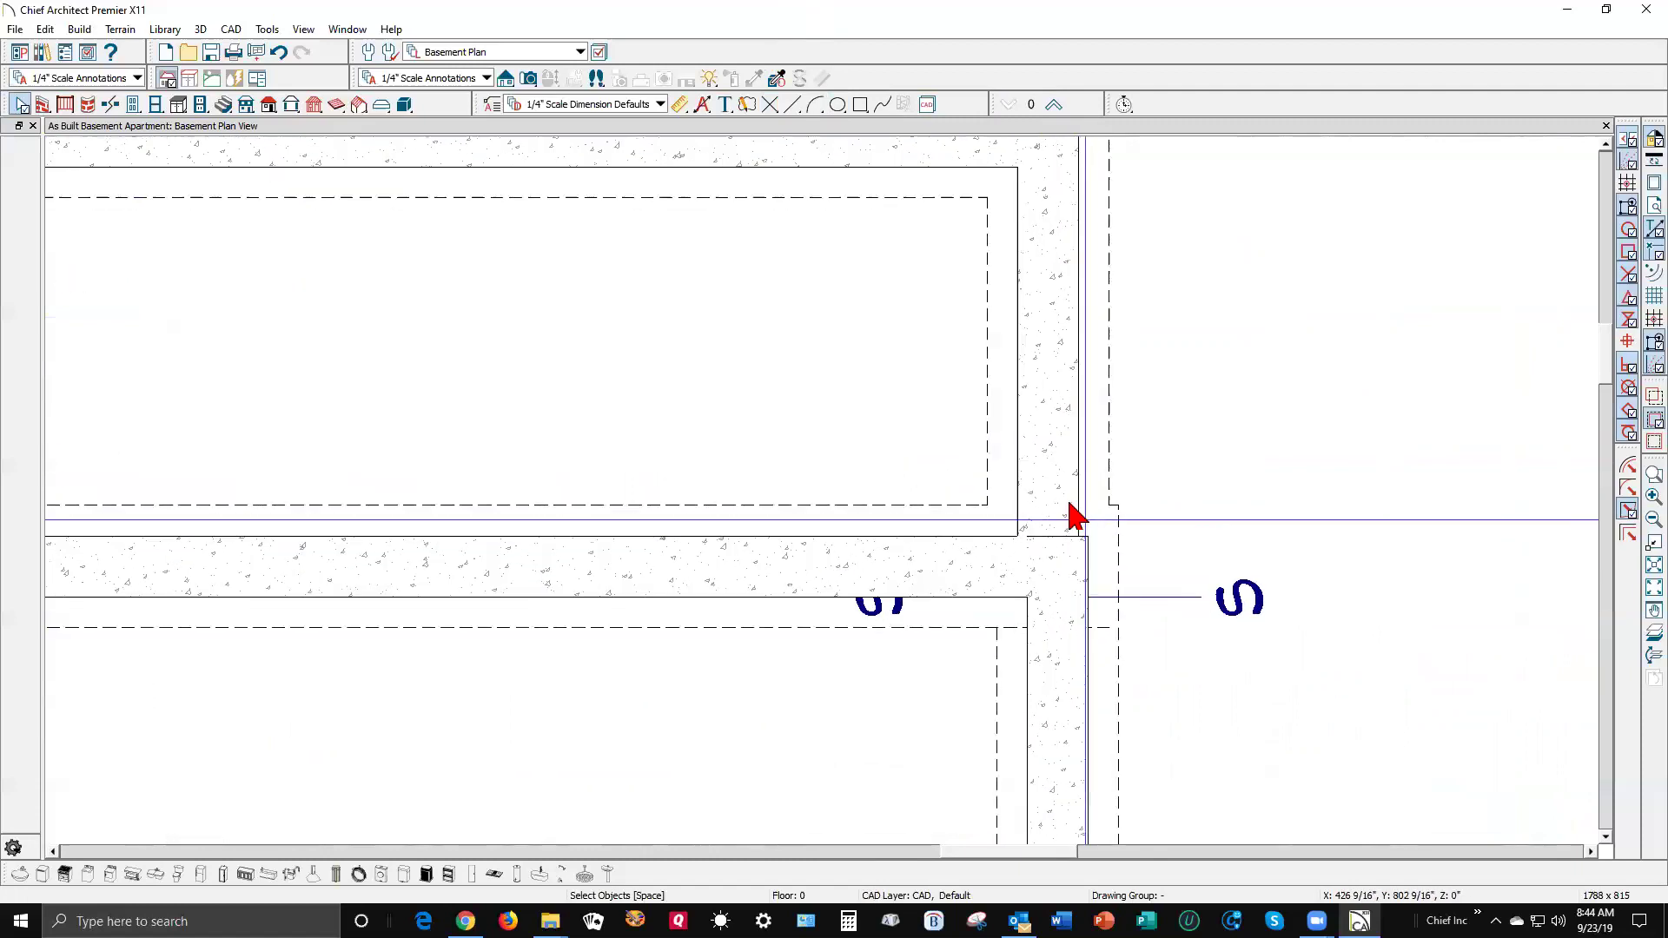
{"action": "left_click", "coordinate": [1069, 464]}
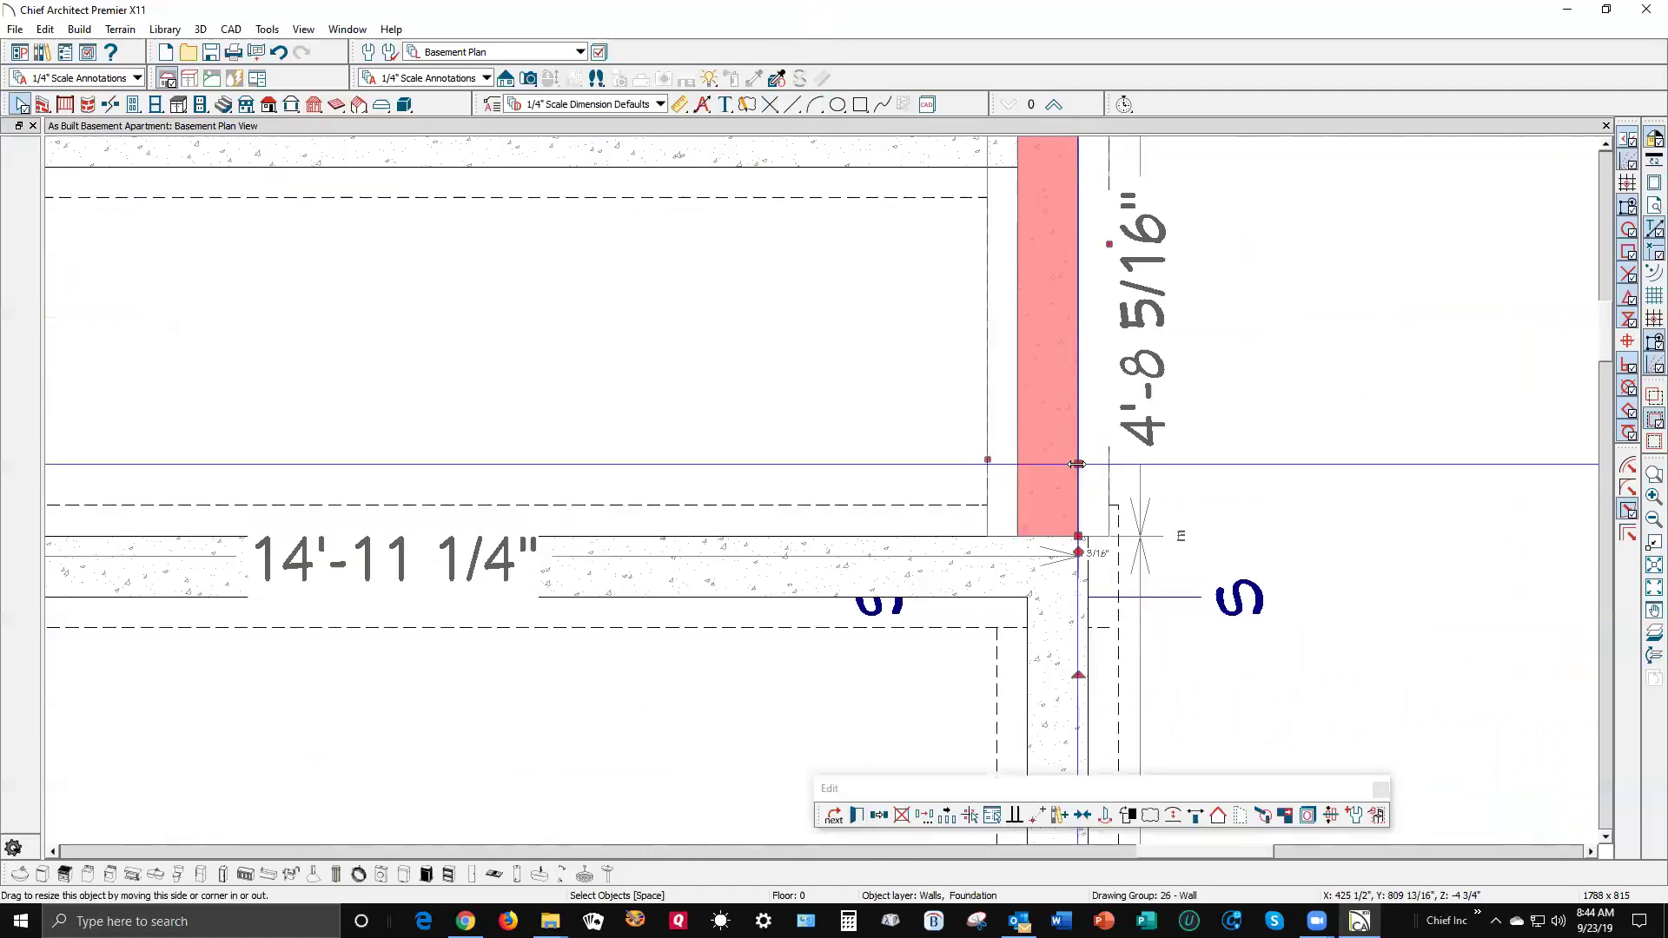
{"action": "left_click_drag", "start_coordinate": [1078, 464], "coordinate": [1078, 474]}
{"action": "left_click", "coordinate": [1309, 500]}
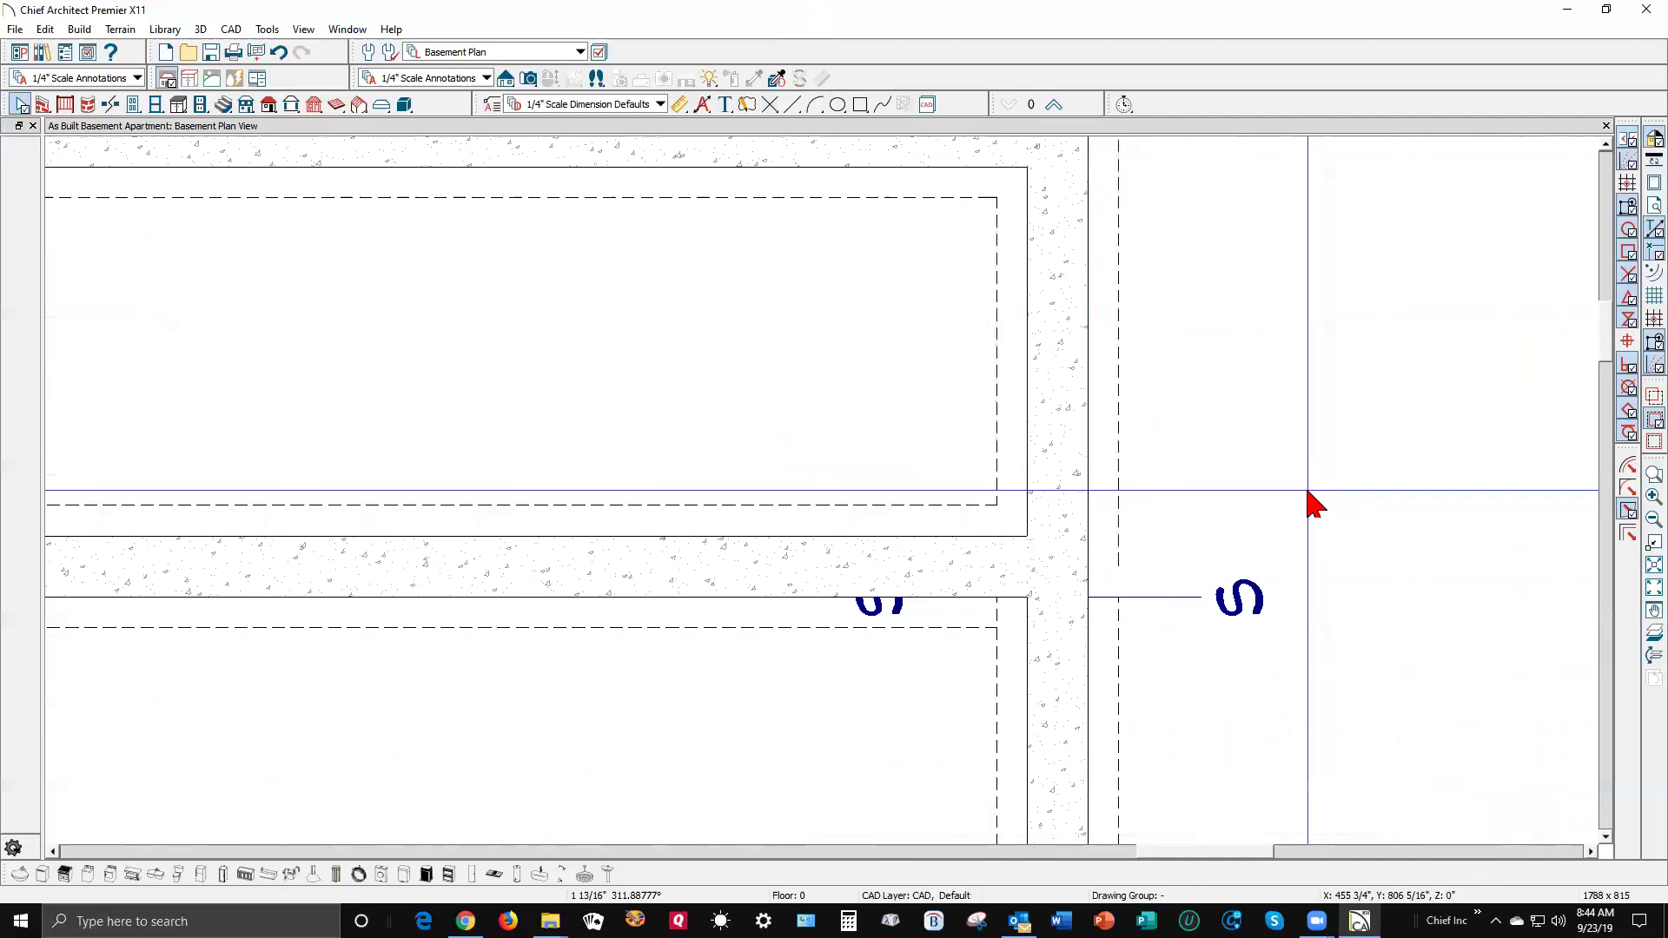
- Return to floor 1 and align the short foundation wall above the stairwell with the wall below
{"action": "scroll", "coordinate": [1098, 466], "scroll_direction": "down", "scroll_amount": 5}
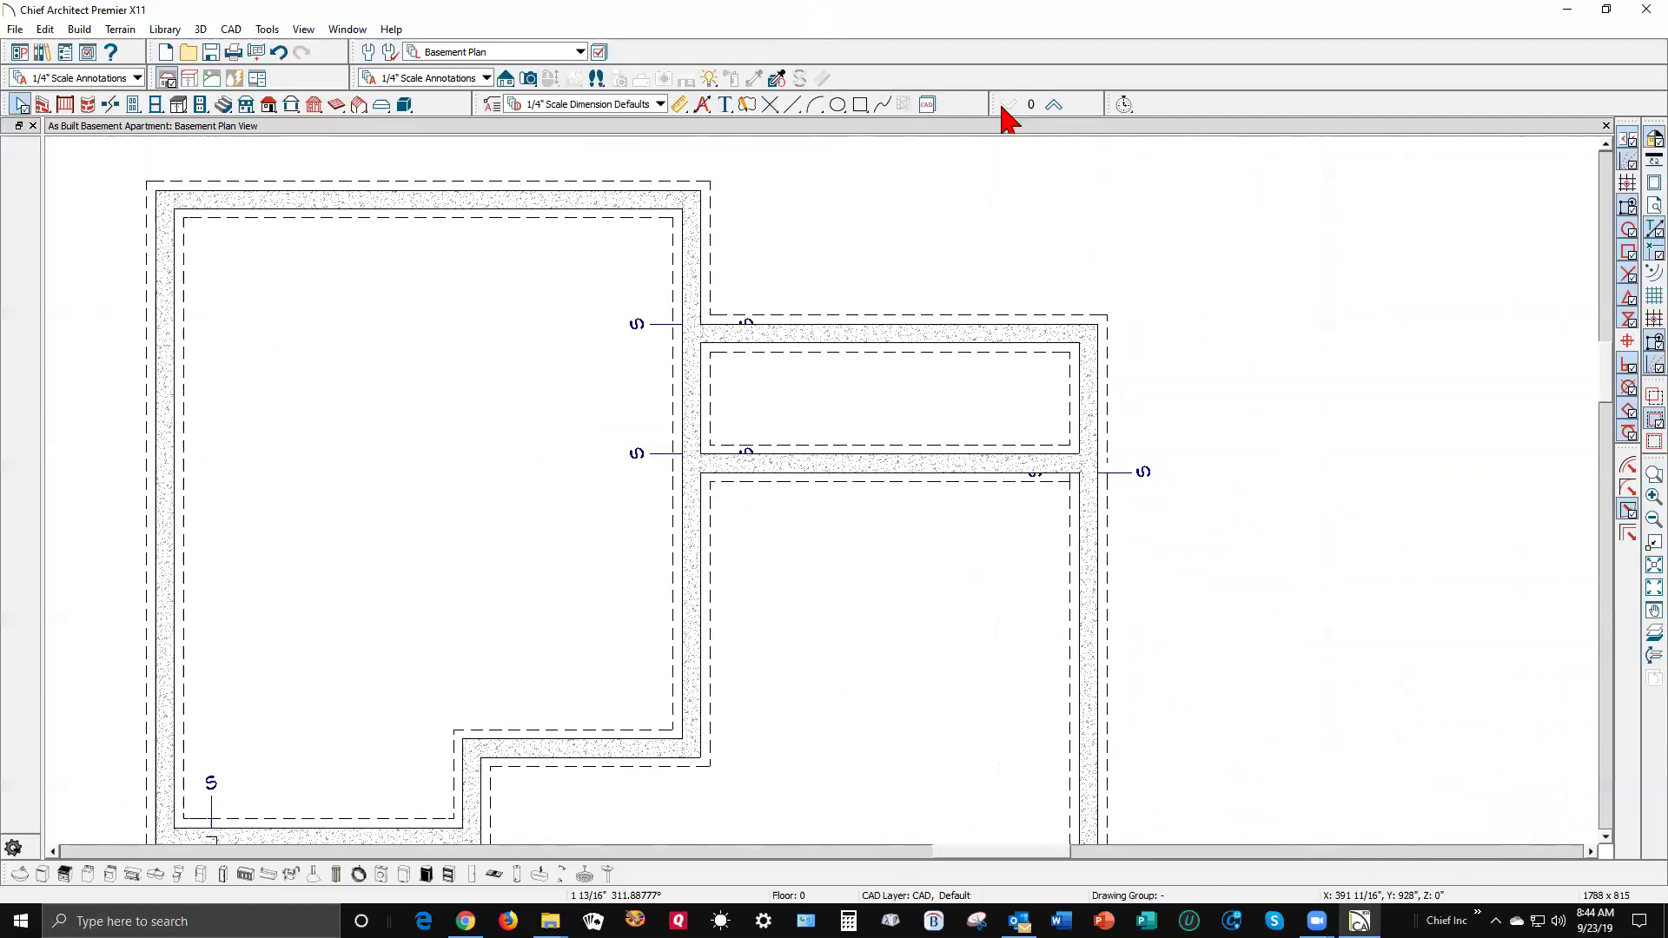
{"action": "scroll", "coordinate": [1121, 450], "scroll_direction": "up", "scroll_amount": 5}
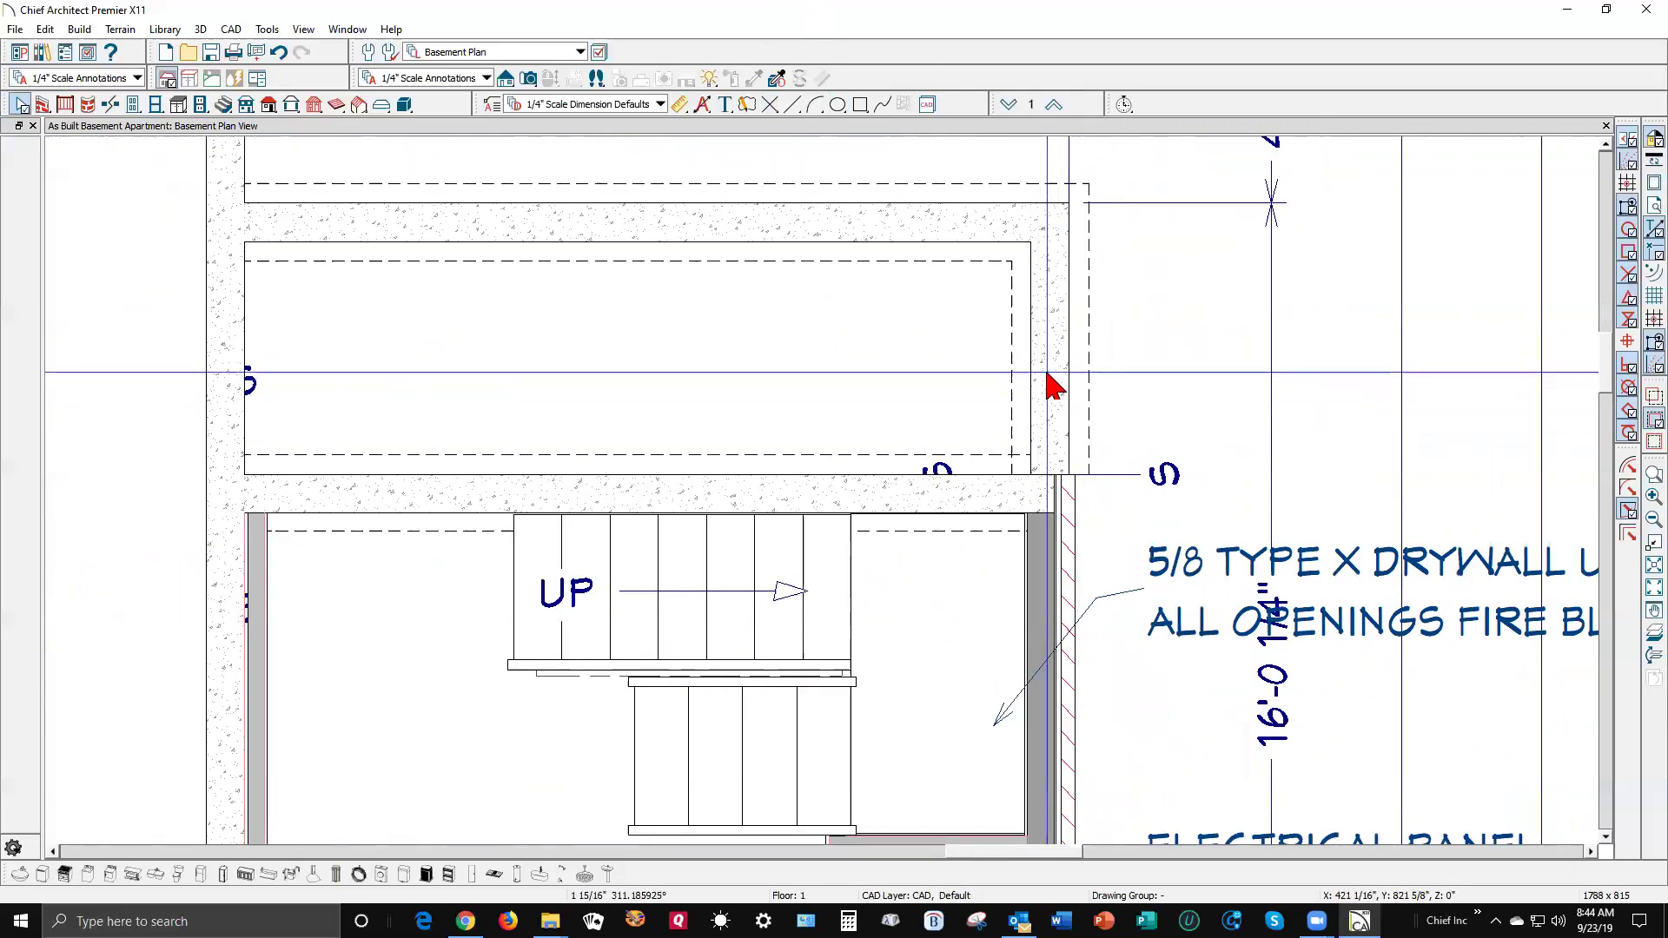
{"action": "left_click", "coordinate": [1055, 381]}
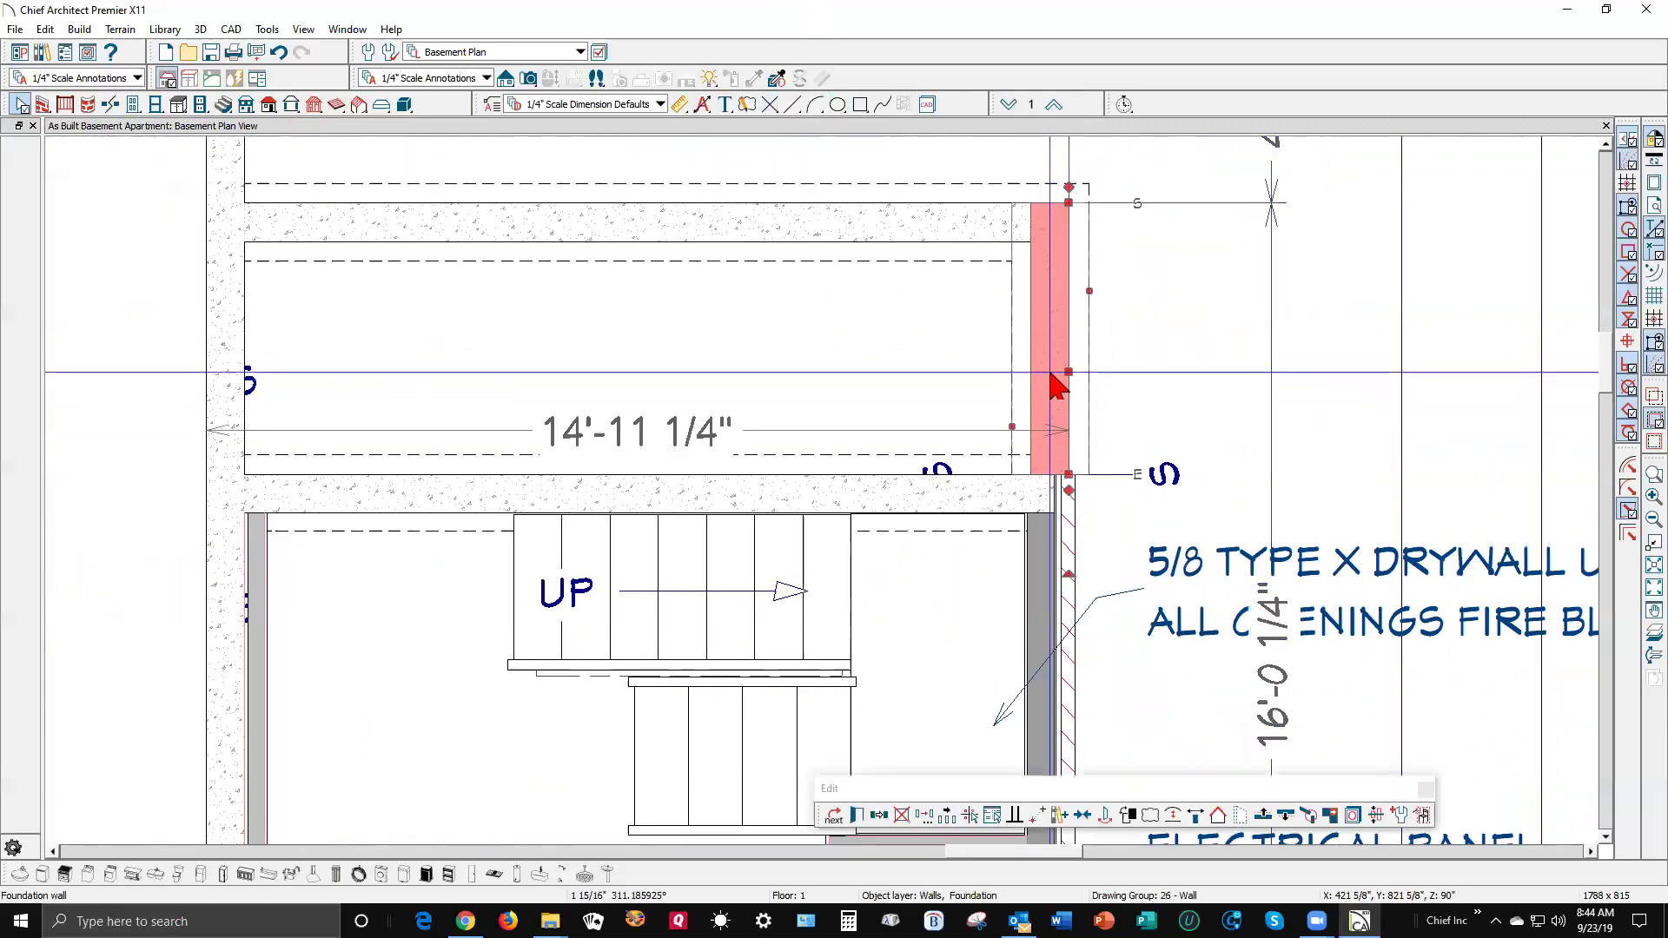
{"action": "left_click", "coordinate": [1286, 817]}
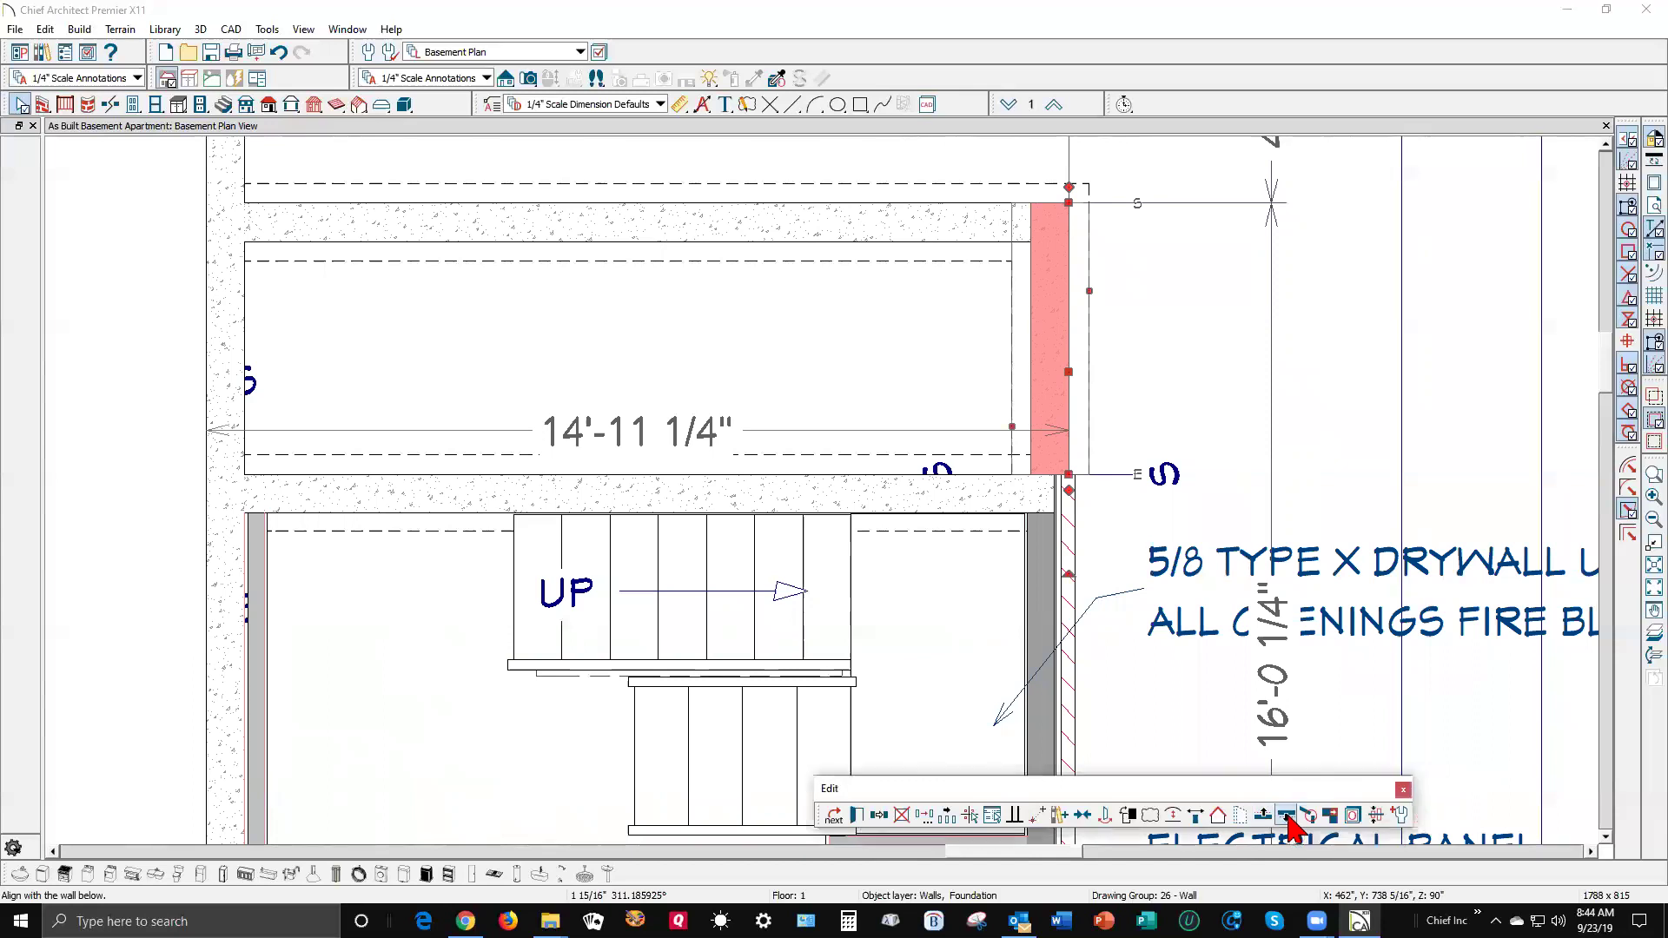
{"action": "key", "text": "Escape"}
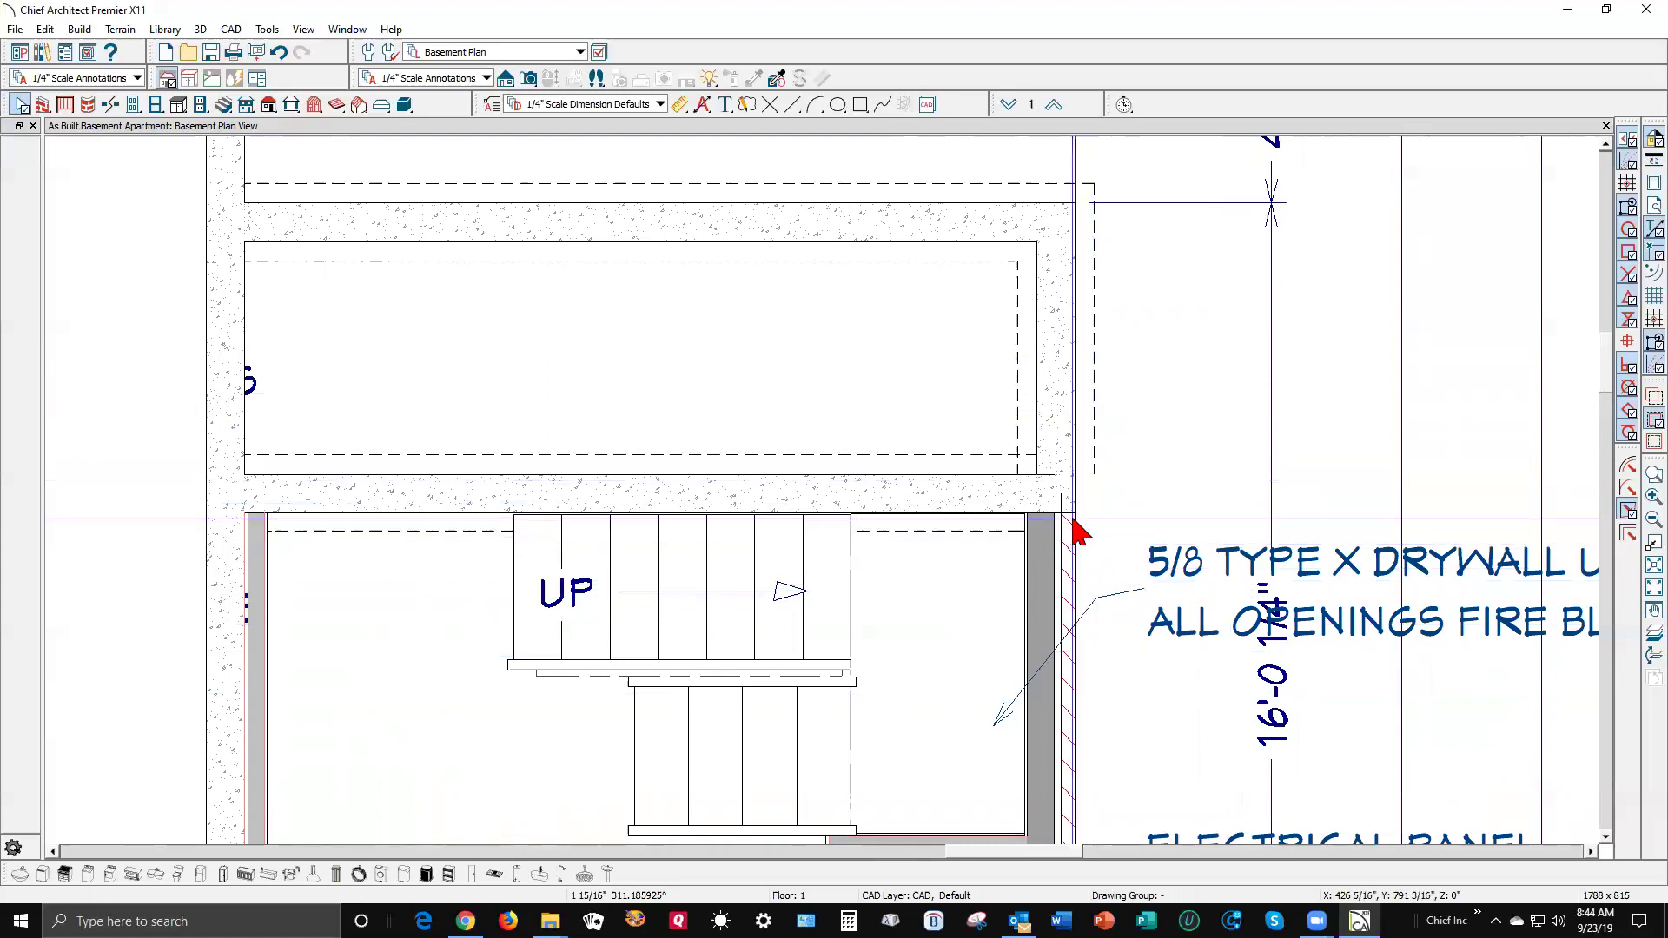
- Go to floor 0, display the reference floor and compare the floor 1 walls with the foundation around the stairwell
{"action": "scroll", "coordinate": [1078, 530], "scroll_direction": "down", "scroll_amount": 3}
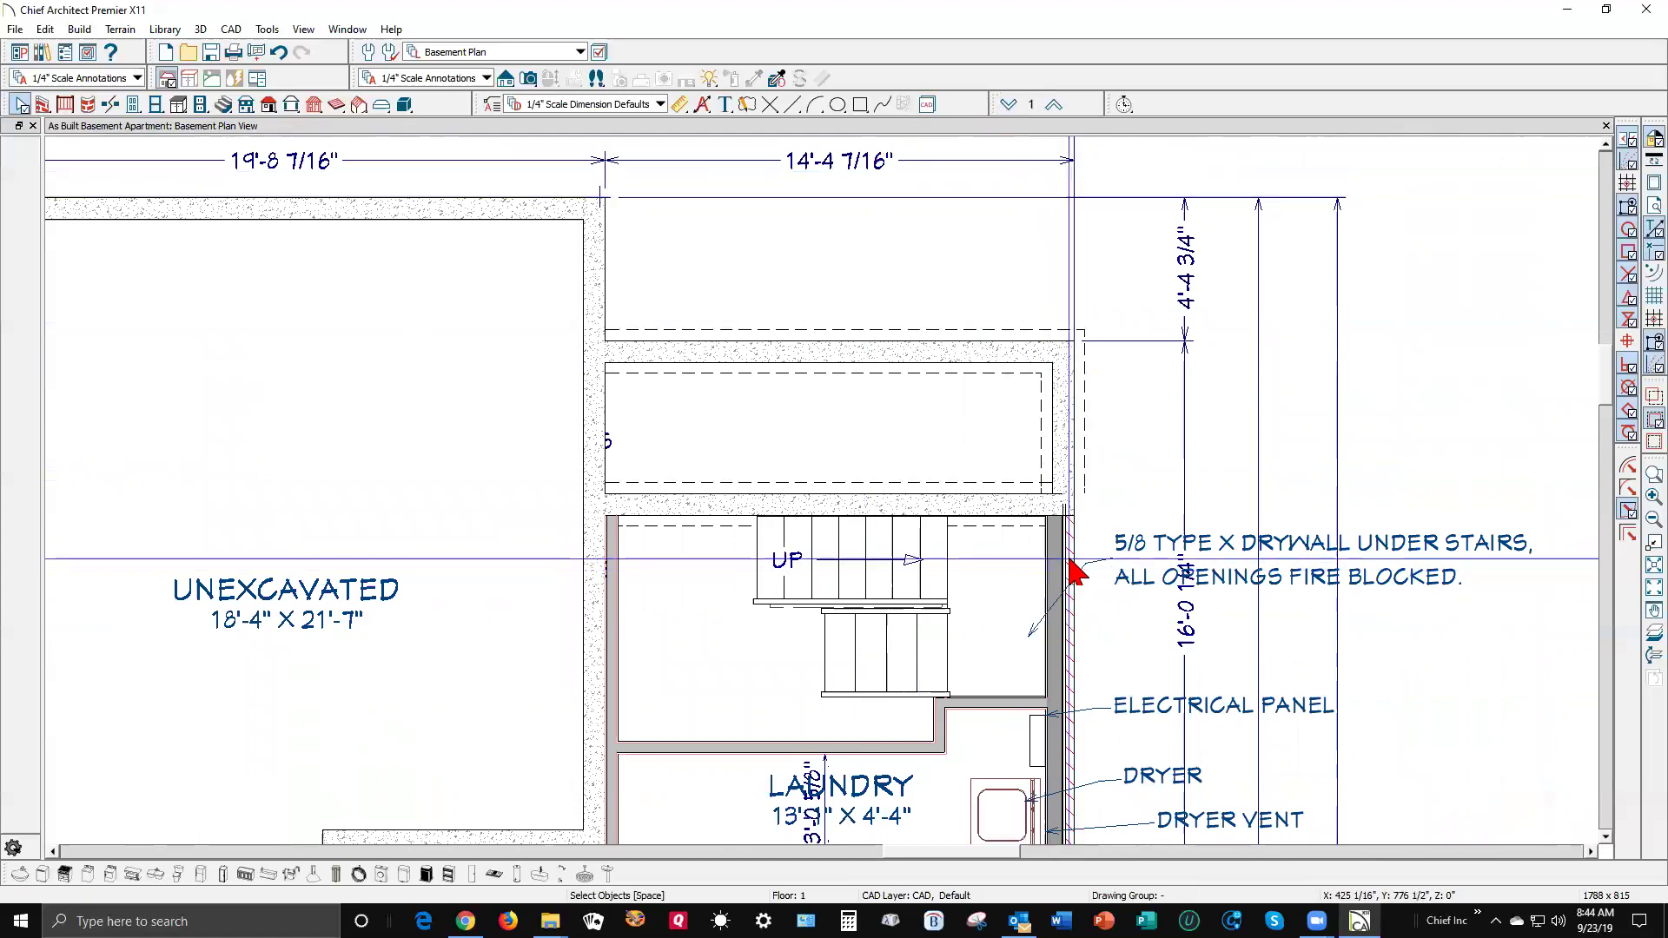
{"action": "left_click", "coordinate": [1010, 105]}
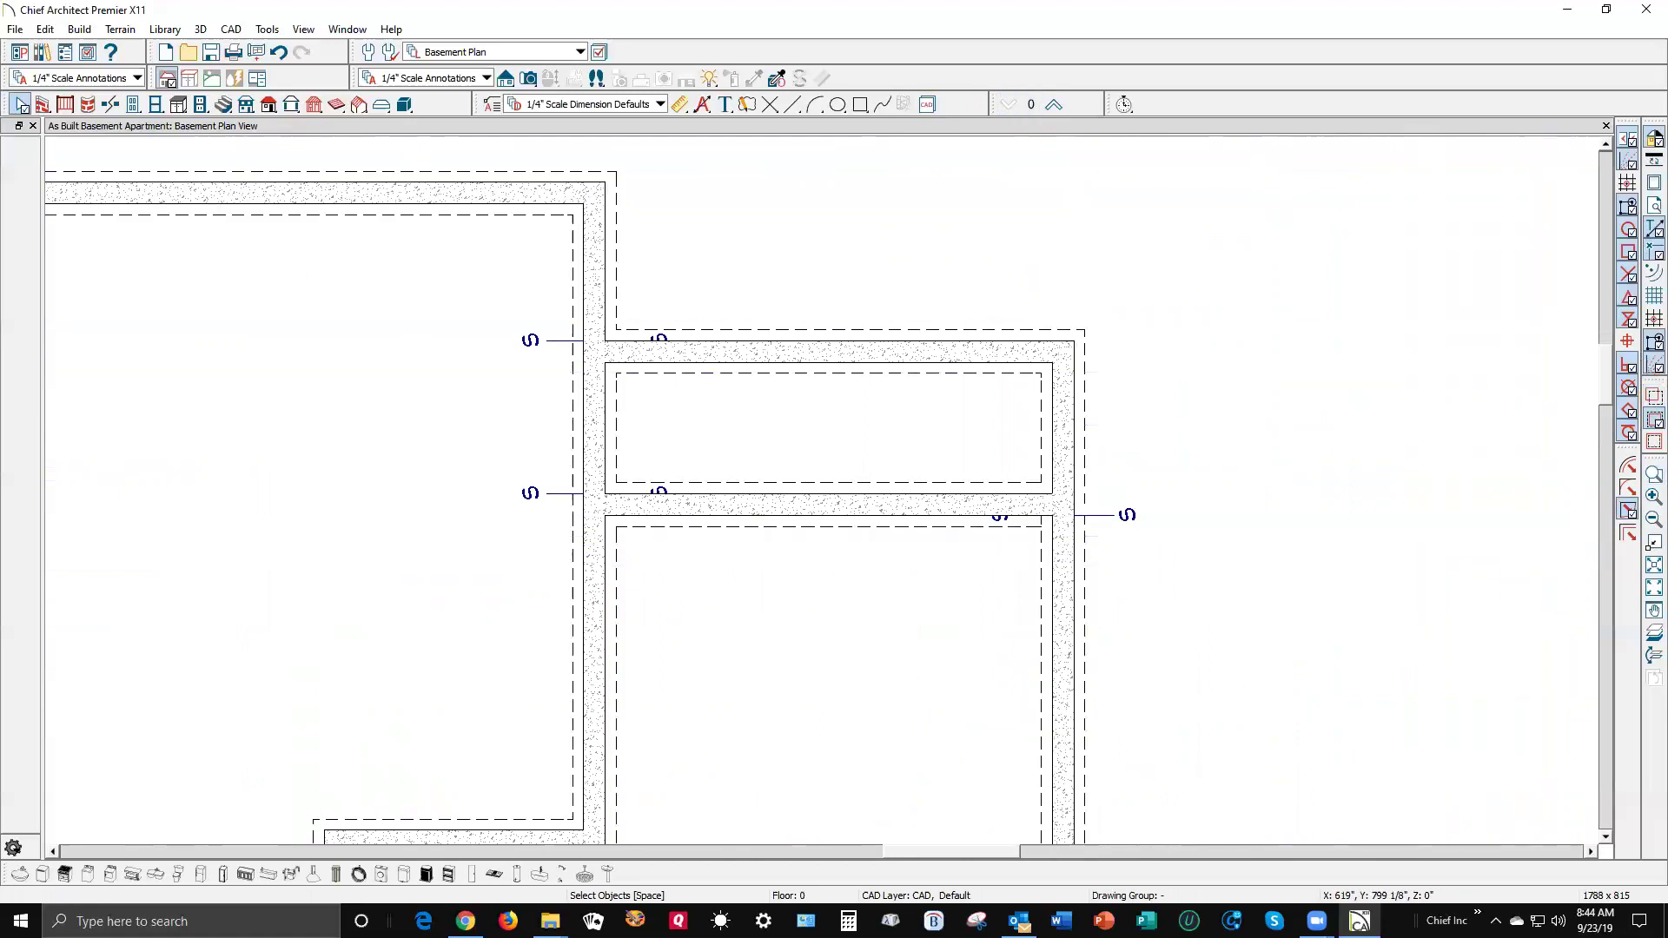
{"action": "left_click", "coordinate": [1642, 634]}
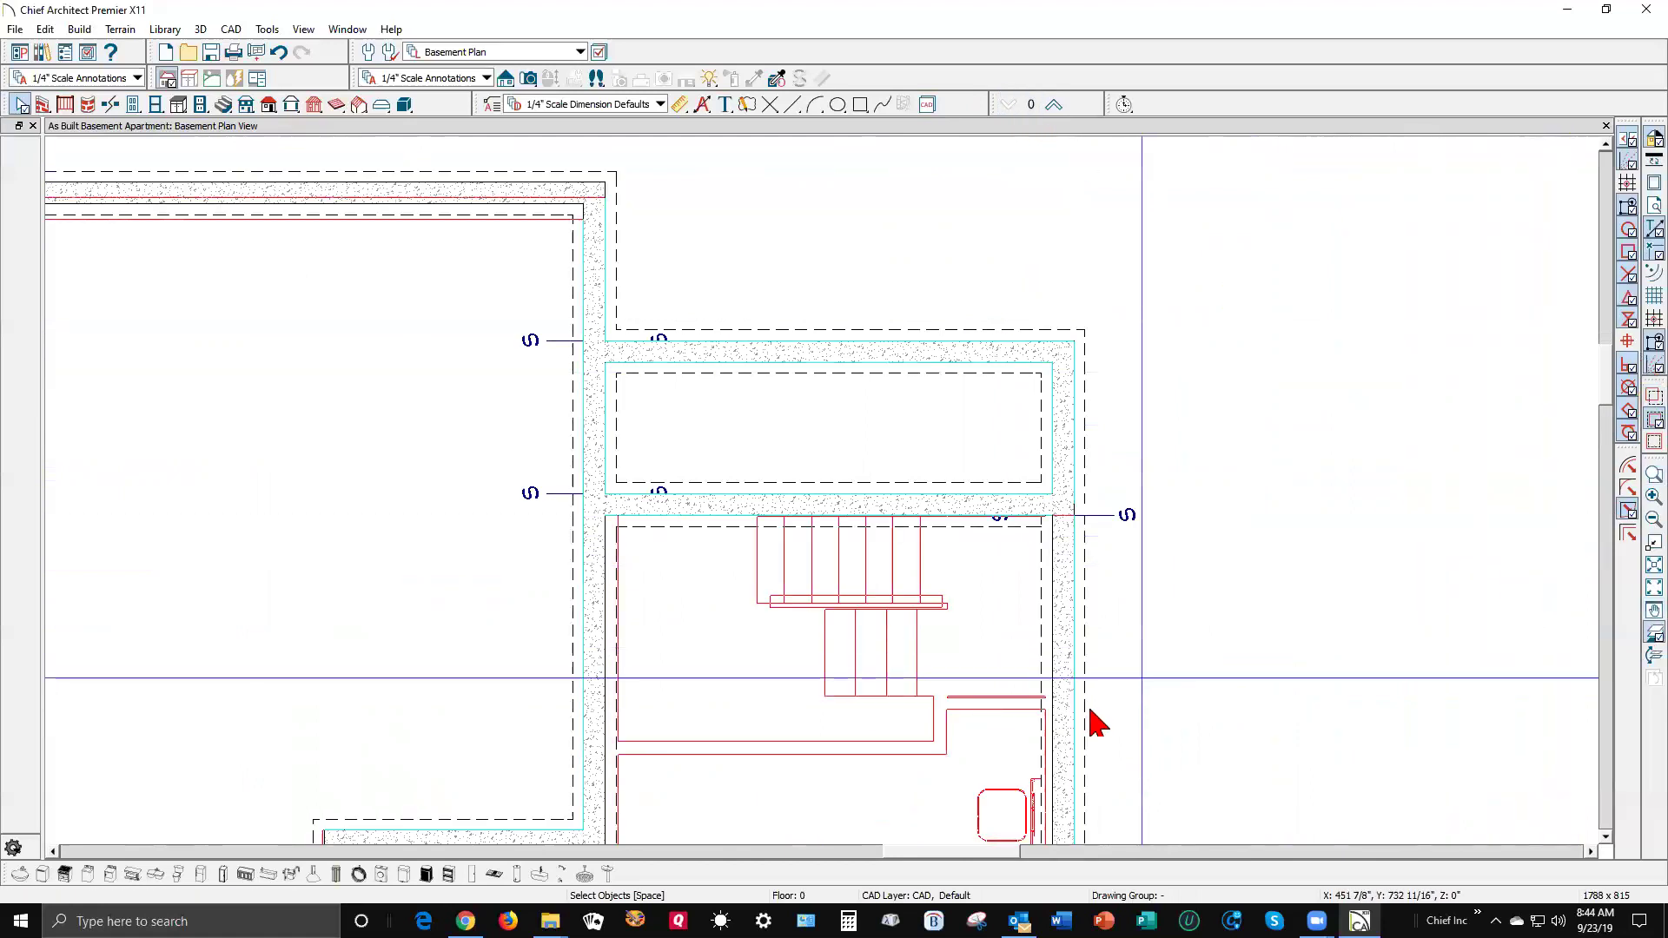
{"action": "scroll", "coordinate": [1113, 665], "scroll_direction": "up", "scroll_amount": 1}
{"action": "scroll", "coordinate": [1112, 669], "scroll_direction": "down", "scroll_amount": 1}
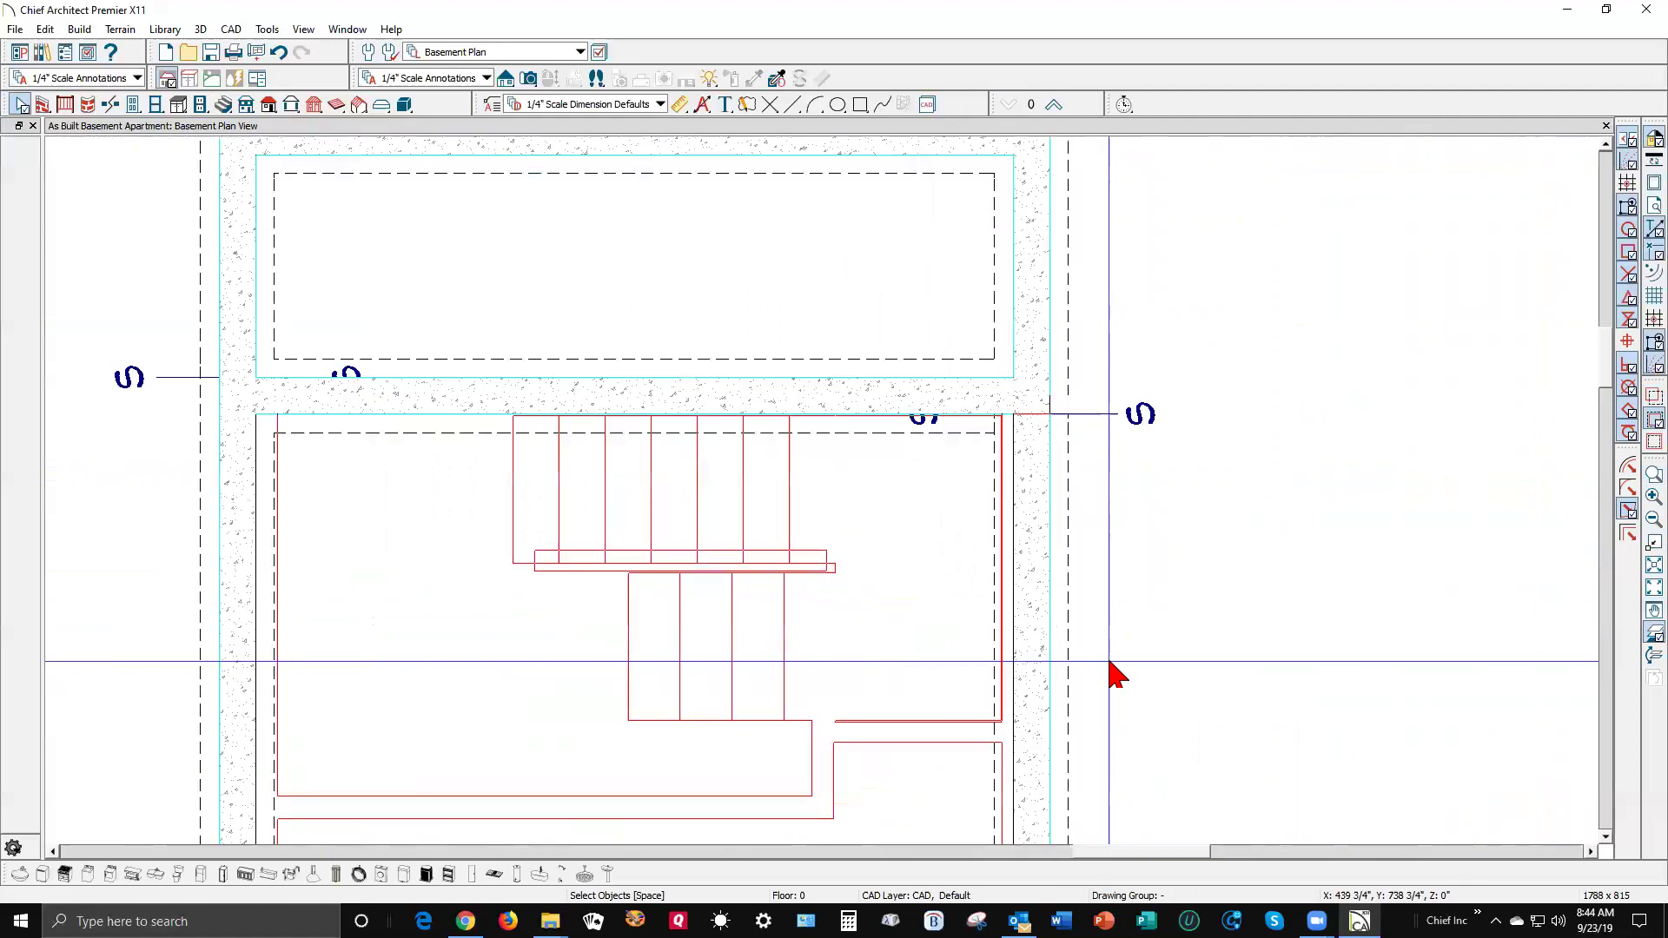
{"action": "scroll", "coordinate": [1110, 673], "scroll_direction": "down", "scroll_amount": 2}
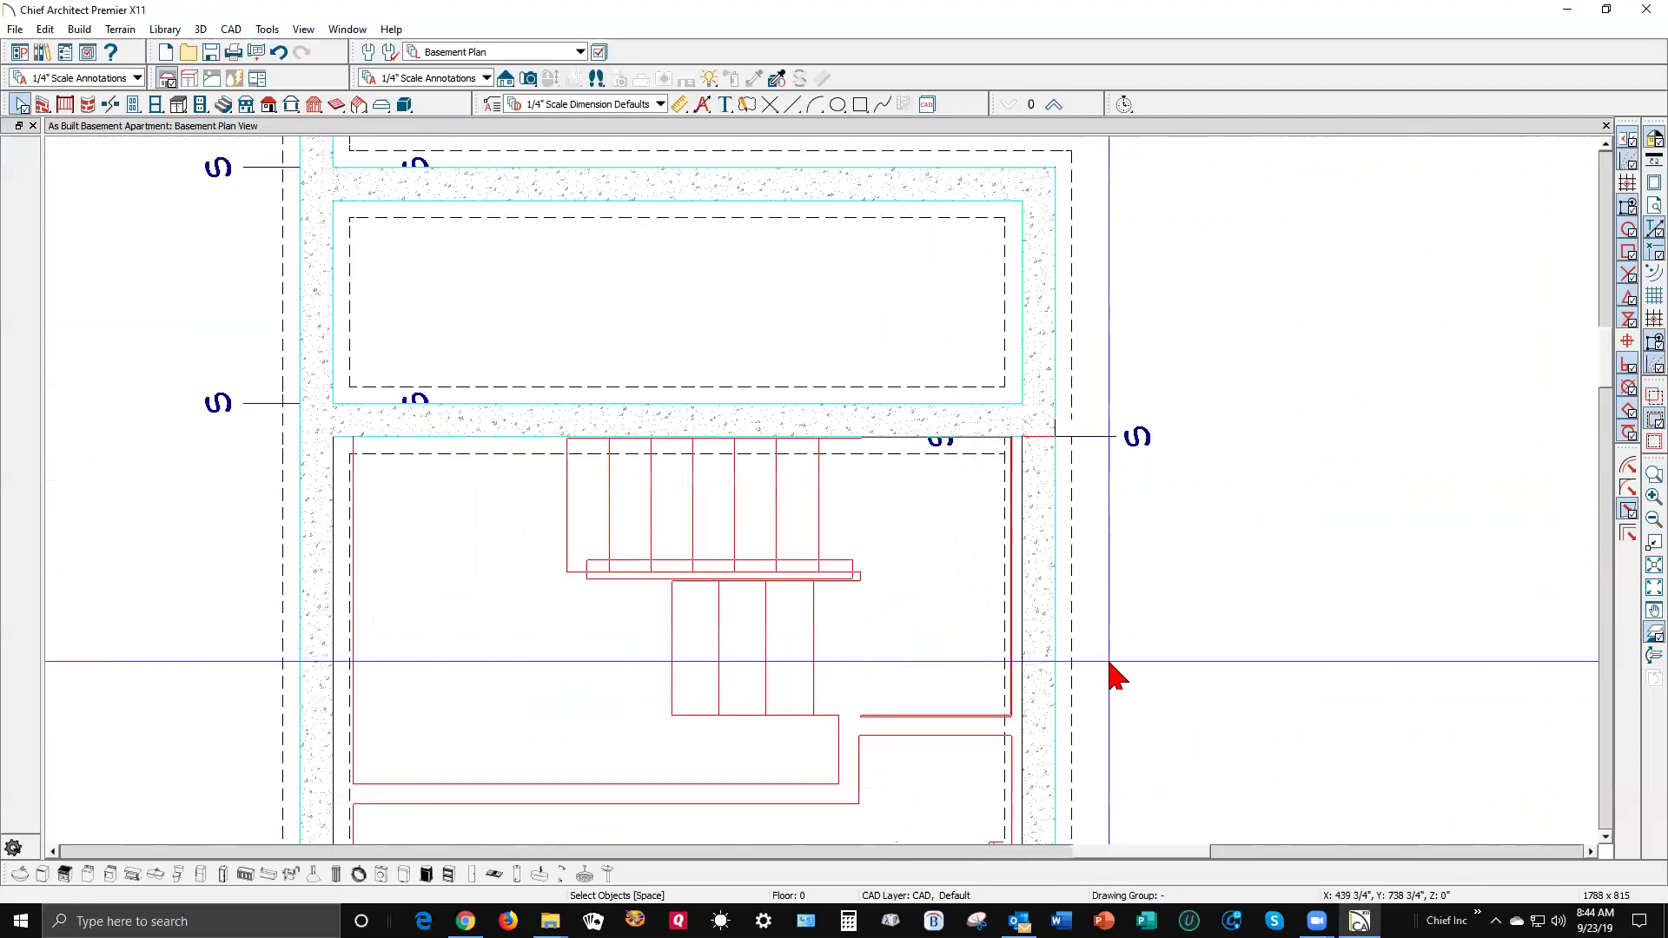
- Create a full camera view of the exterior corner, examine where the concrete foundation wall meets the brick wall, and close the view
{"action": "left_click", "coordinate": [532, 79]}
{"action": "left_click_drag", "start_coordinate": [1188, 297], "coordinate": [1133, 454]}
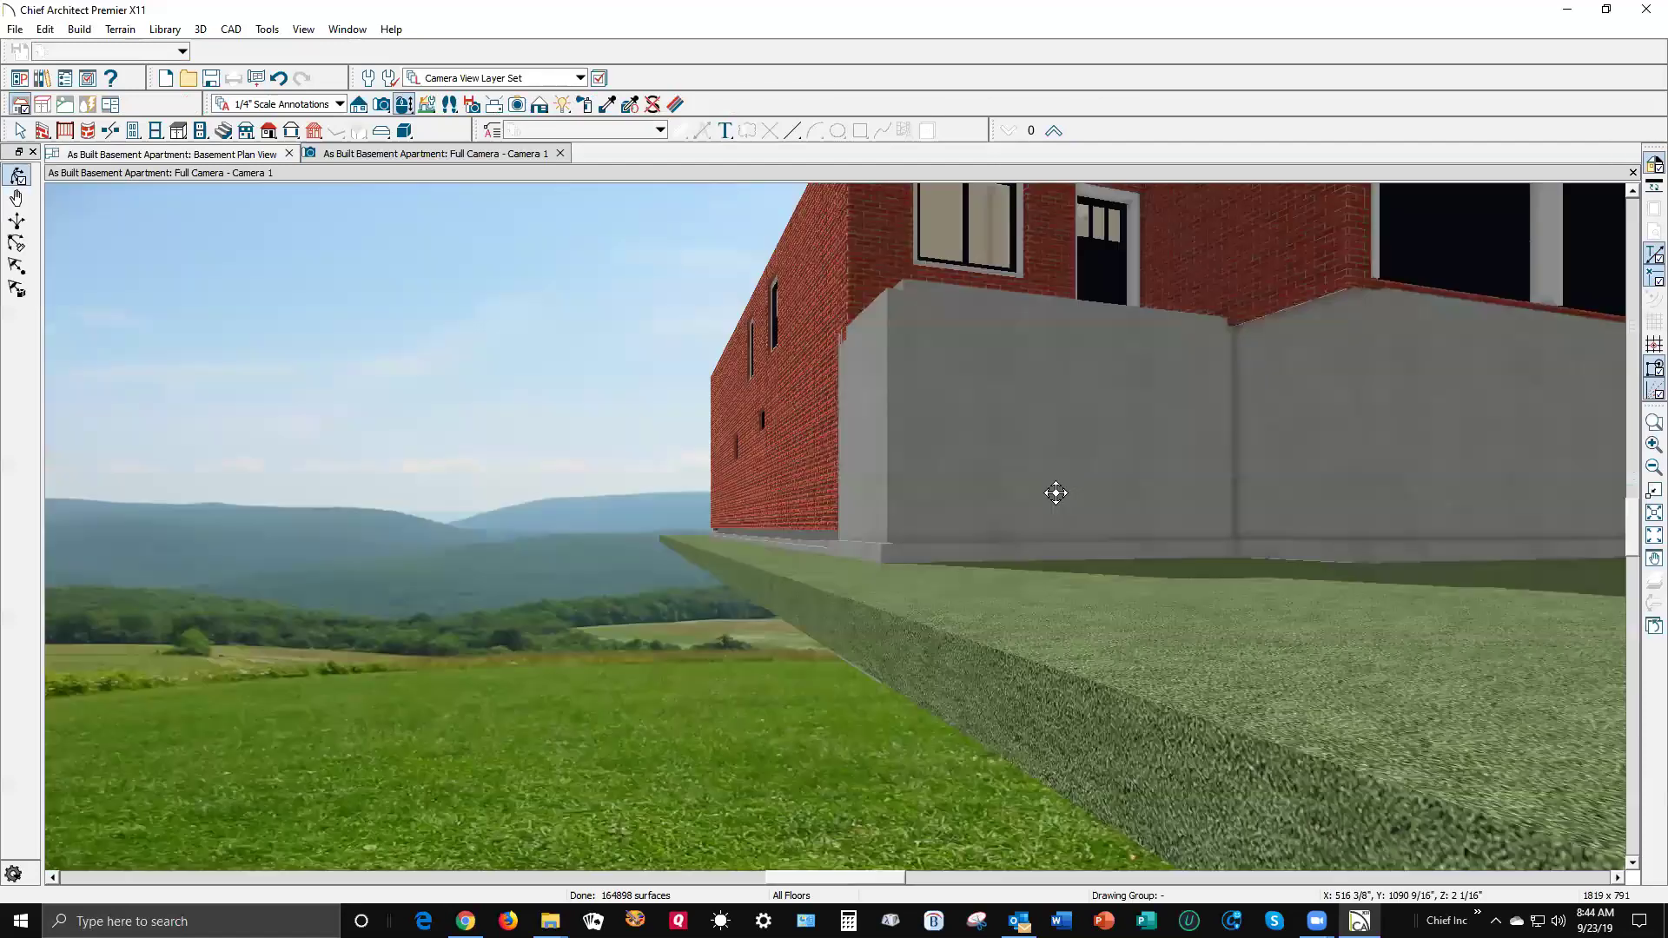
{"action": "scroll", "coordinate": [819, 552], "scroll_direction": "down", "scroll_amount": 2}
{"action": "scroll", "coordinate": [820, 552], "scroll_direction": "up", "scroll_amount": 1}
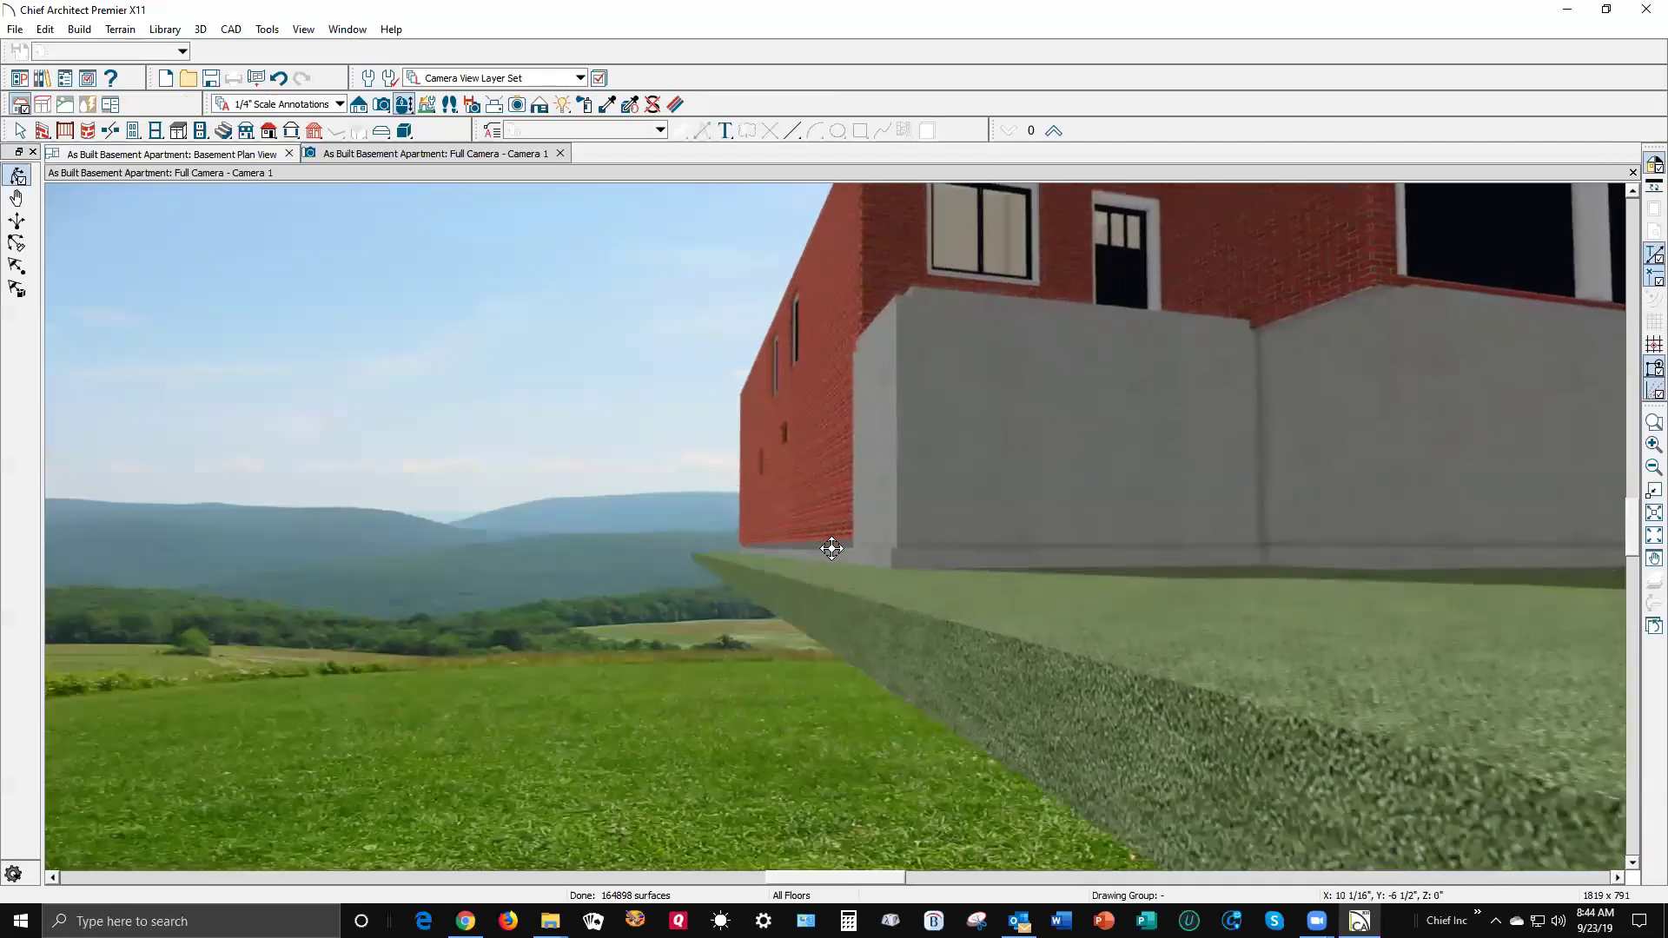
{"action": "scroll", "coordinate": [832, 544], "scroll_direction": "up", "scroll_amount": 3}
{"action": "scroll", "coordinate": [832, 544], "scroll_direction": "up", "scroll_amount": 4}
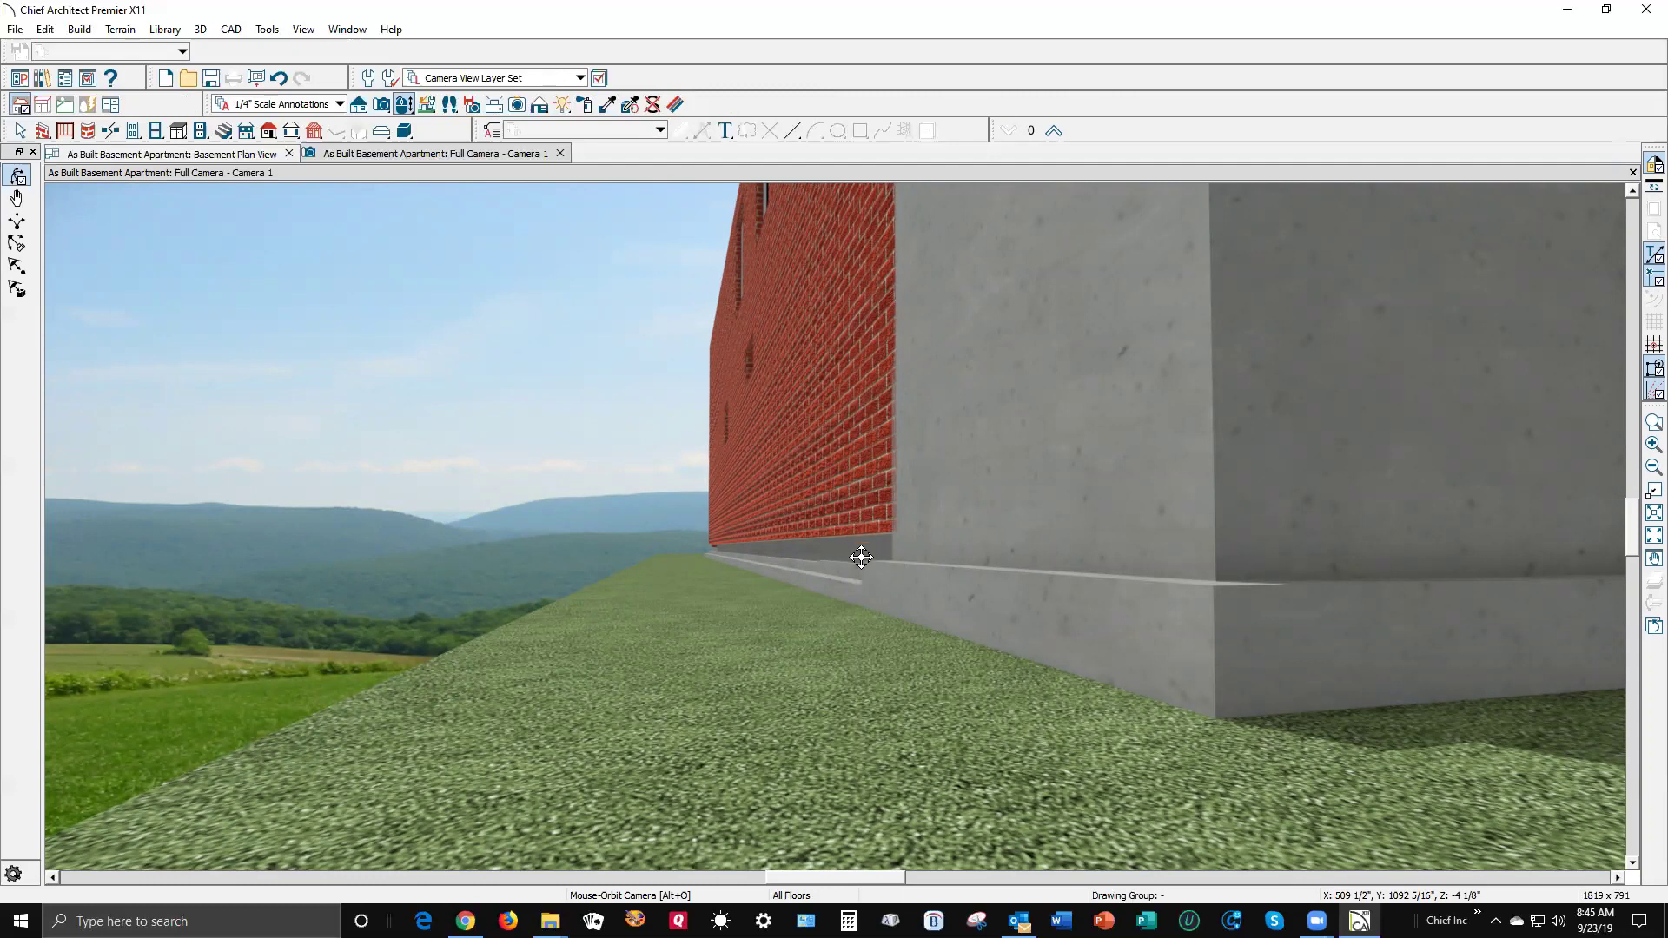
{"action": "left_click_drag", "start_coordinate": [861, 557], "coordinate": [834, 553]}
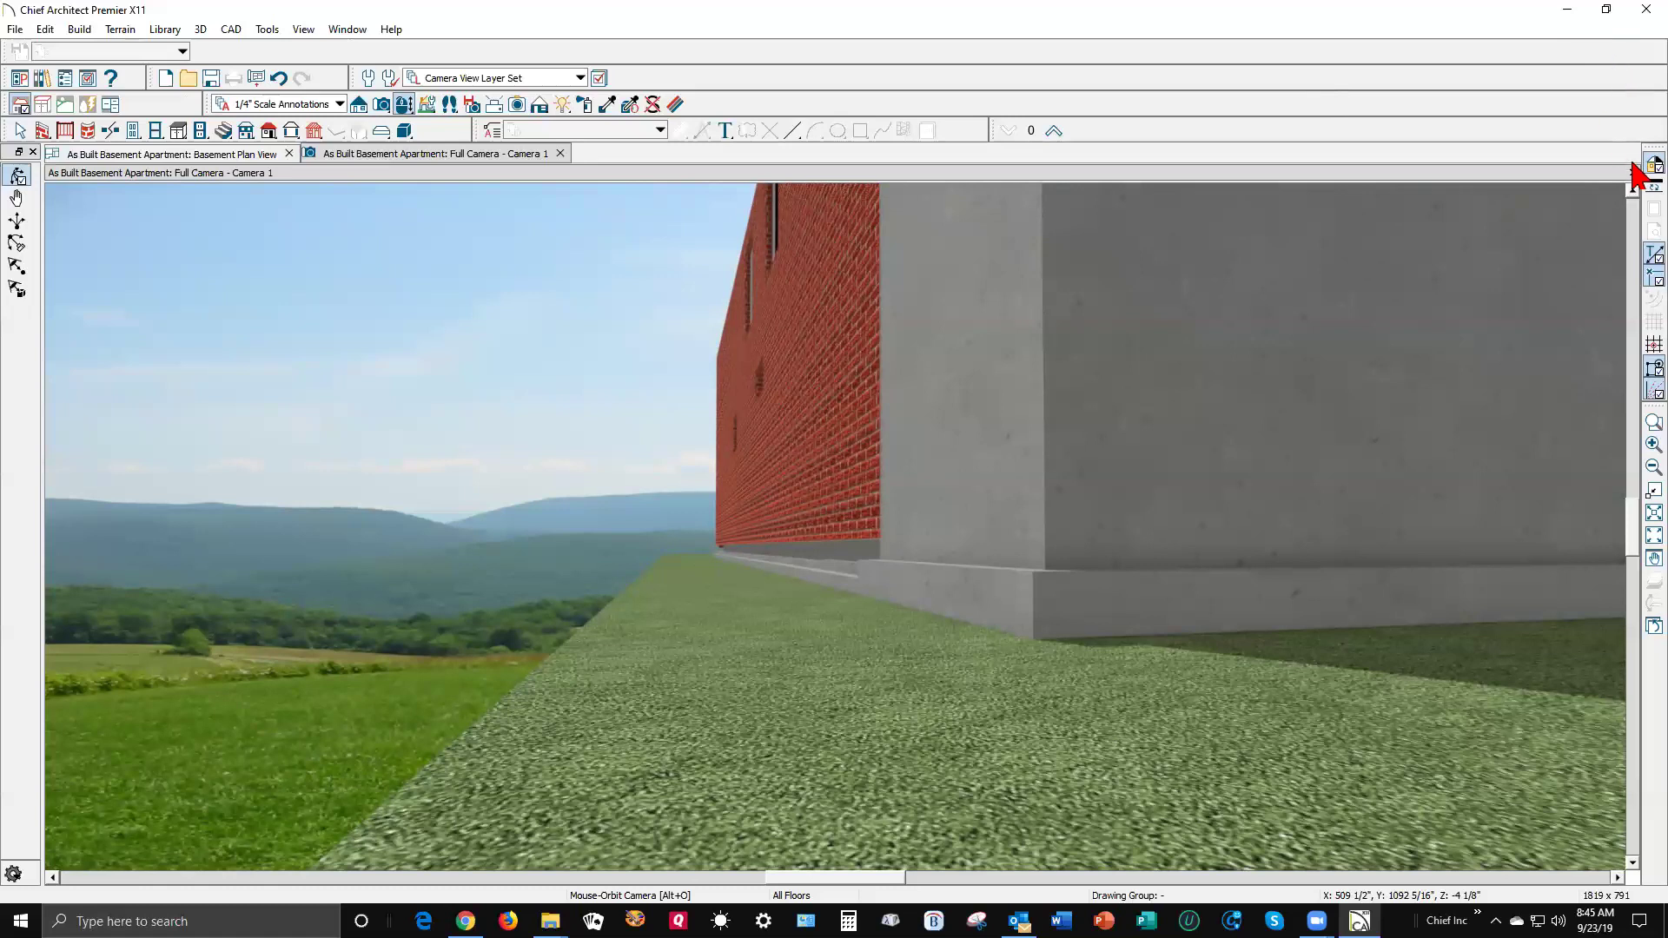
{"action": "key", "text": "ctrl+w"}
- Return to floor 1, fit the whole plan in view and check the room areas of Unexcavated, Nook and Dining
{"action": "scroll", "coordinate": [1300, 302], "scroll_direction": "down", "scroll_amount": 3}
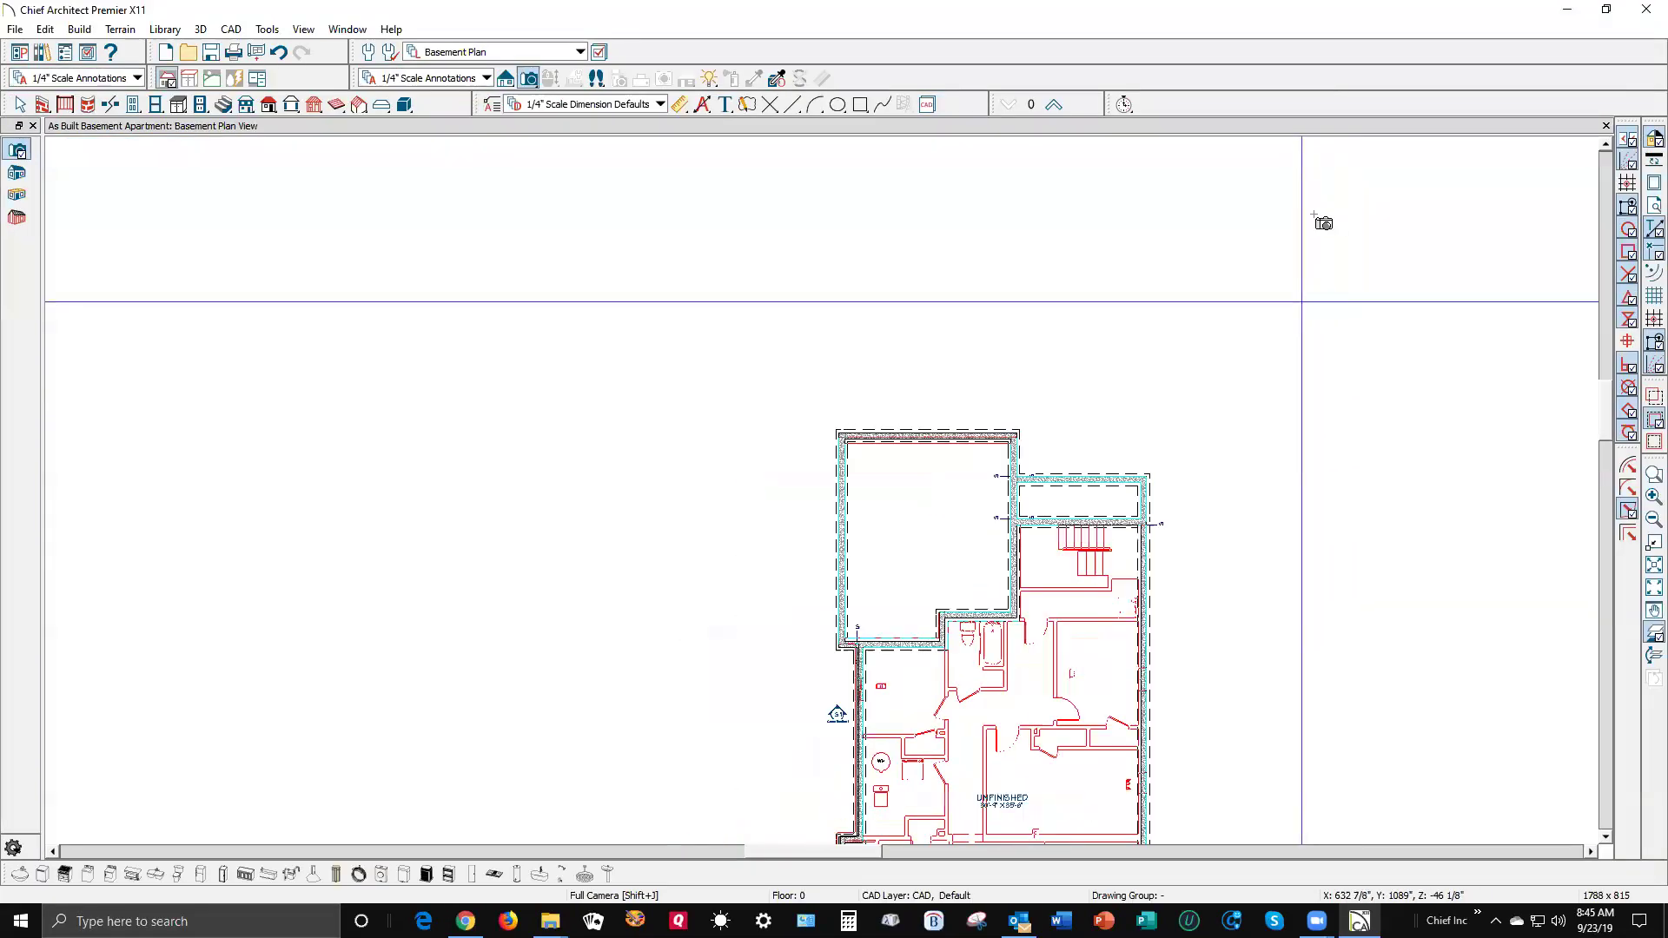
{"action": "scroll", "coordinate": [1259, 459], "scroll_direction": "up", "scroll_amount": 1}
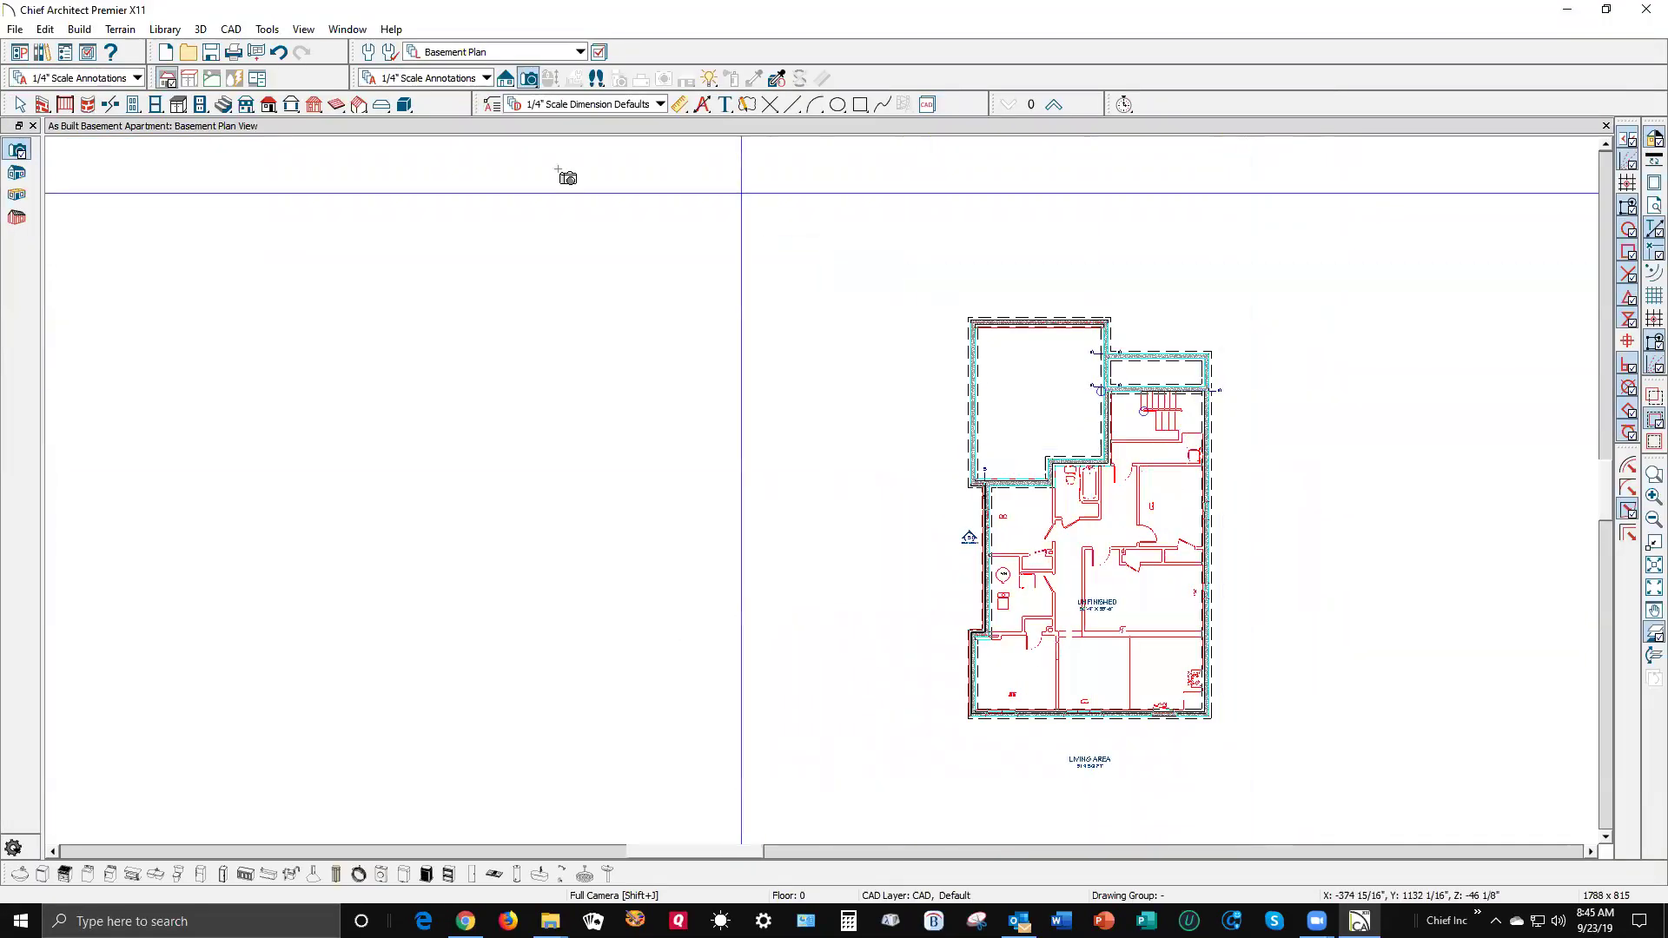
{"action": "left_click", "coordinate": [1054, 104]}
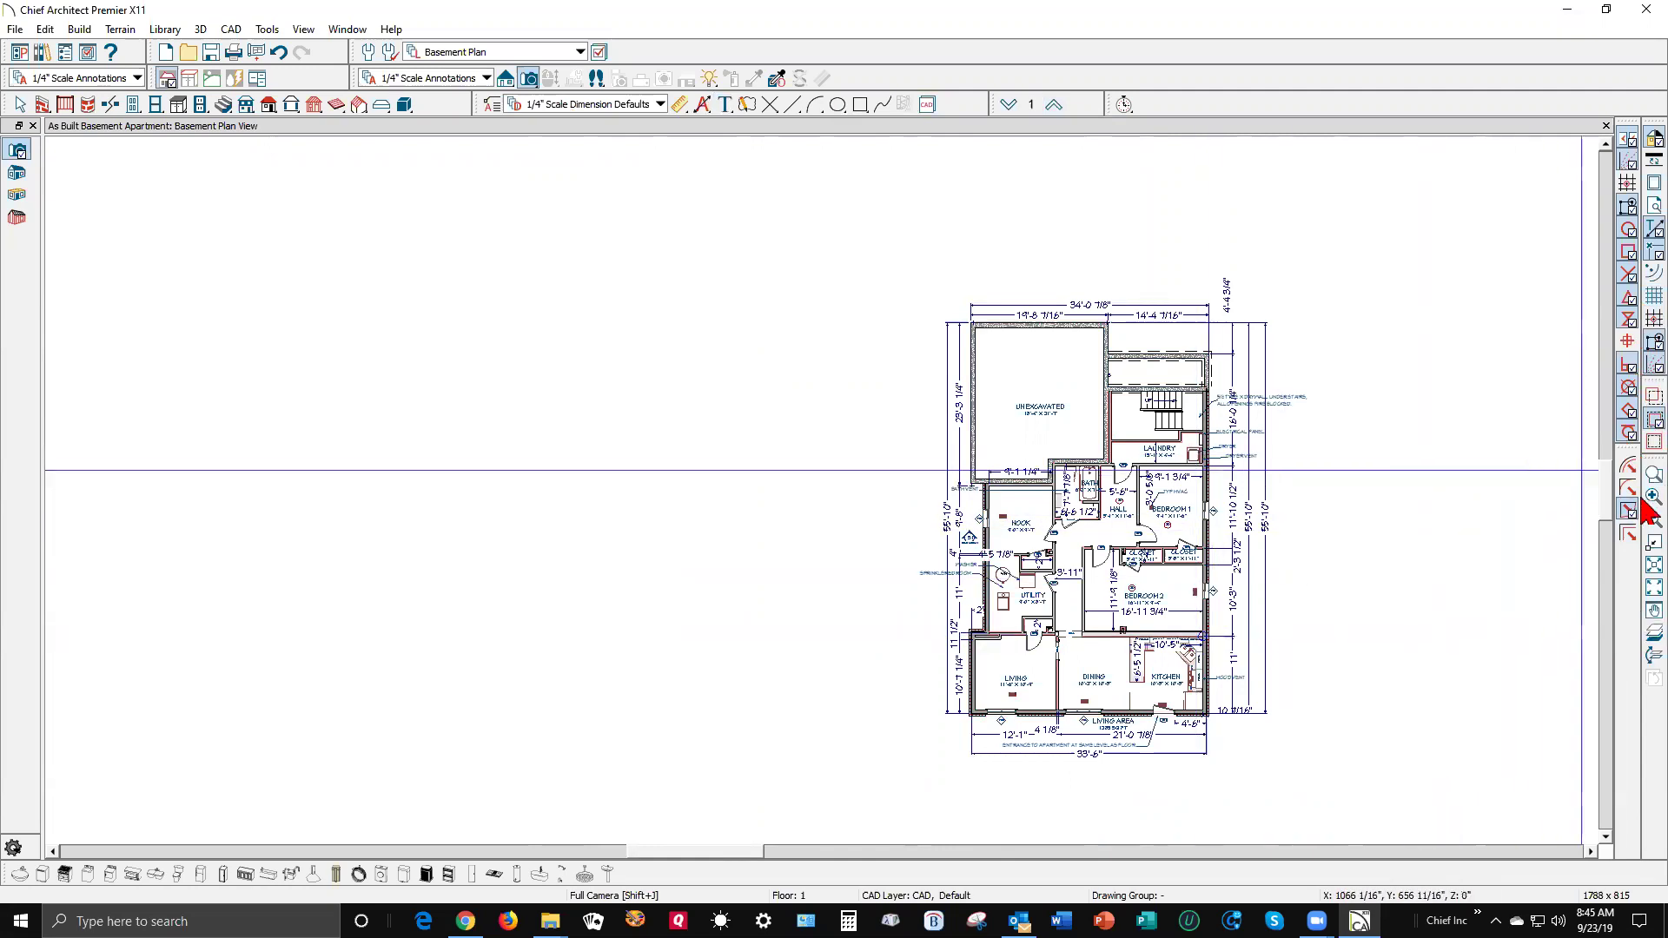
{"action": "left_click", "coordinate": [1651, 567]}
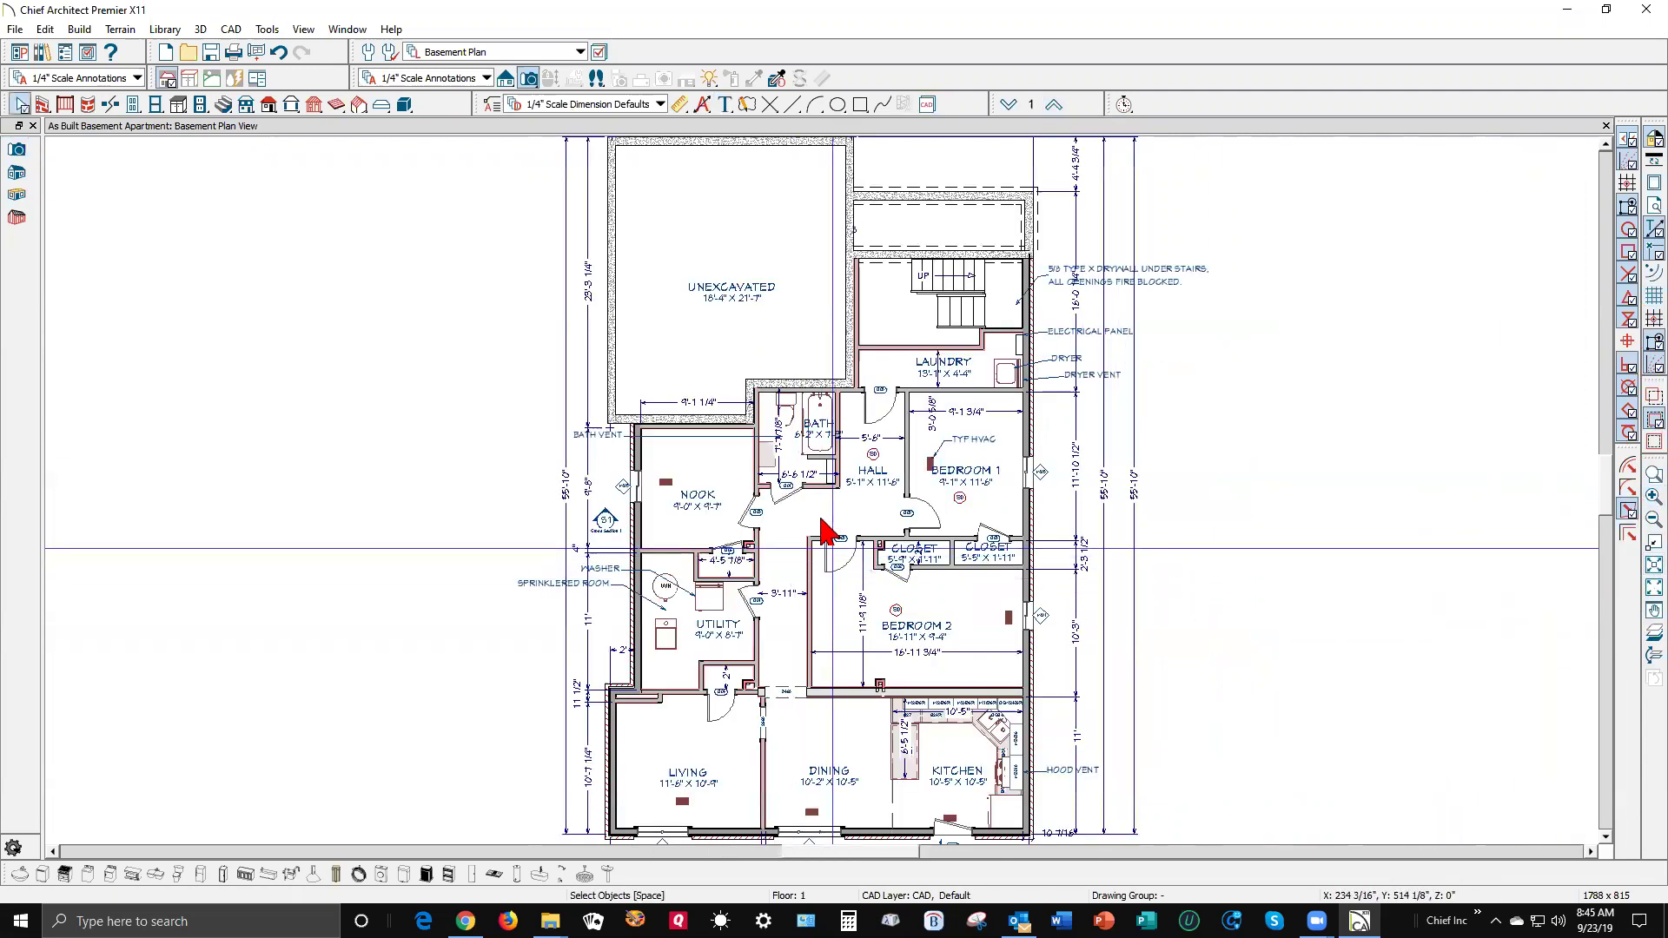
{"action": "left_click", "coordinate": [773, 320]}
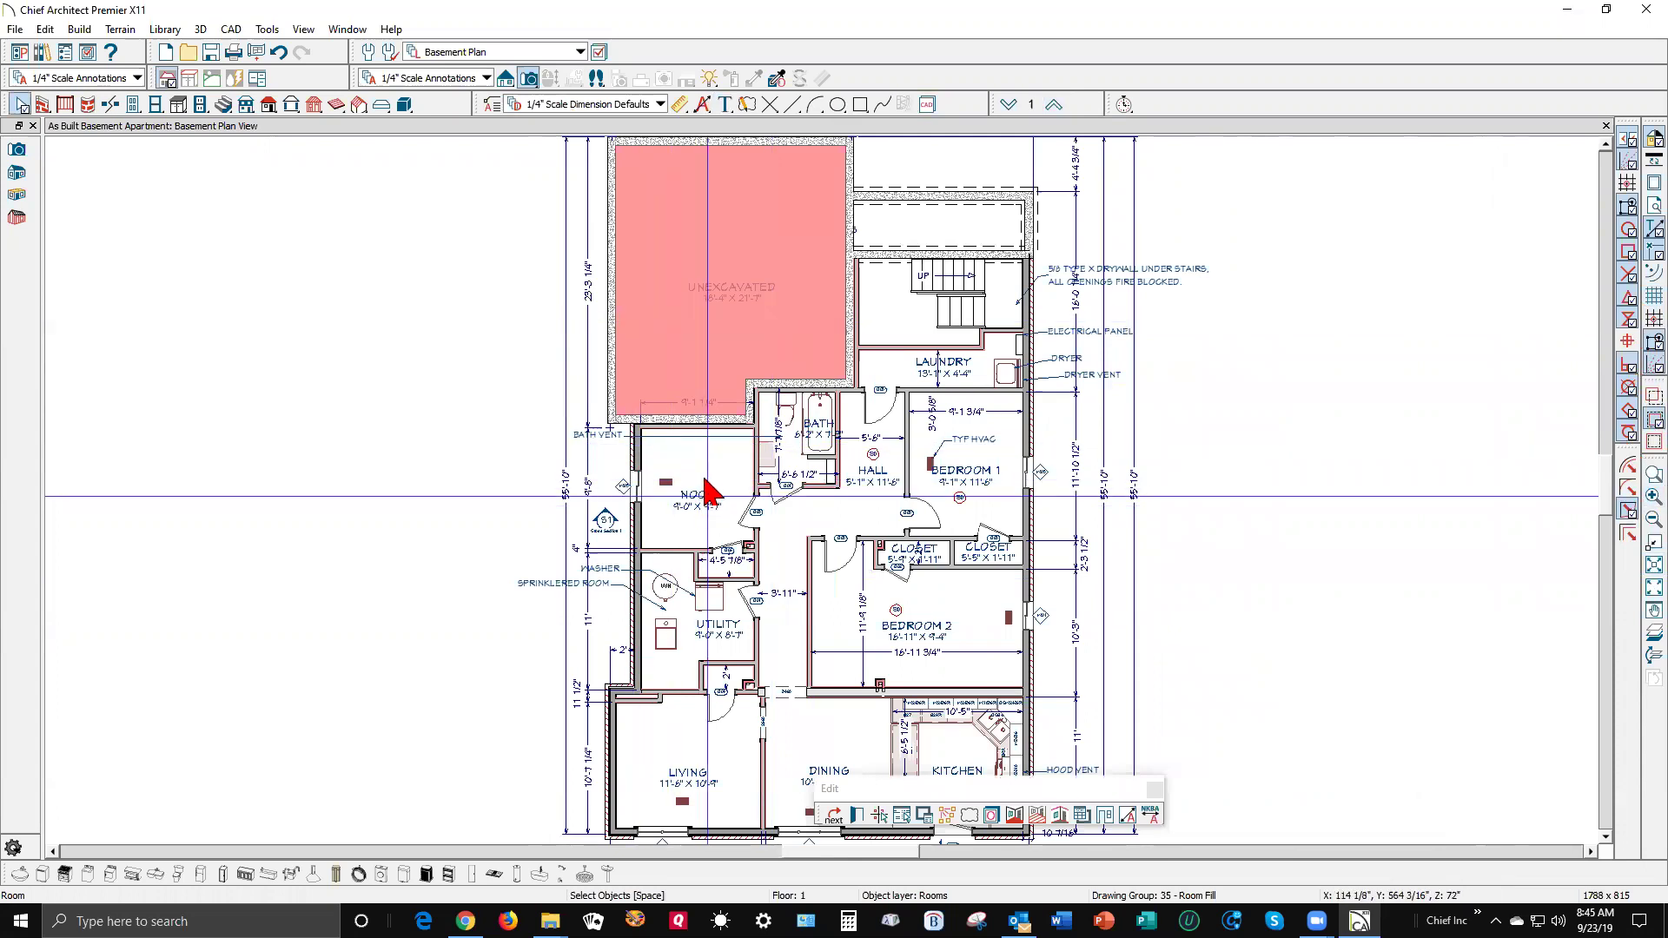
{"action": "left_click", "coordinate": [730, 468]}
{"action": "scroll", "coordinate": [785, 415], "scroll_direction": "down", "scroll_amount": 2}
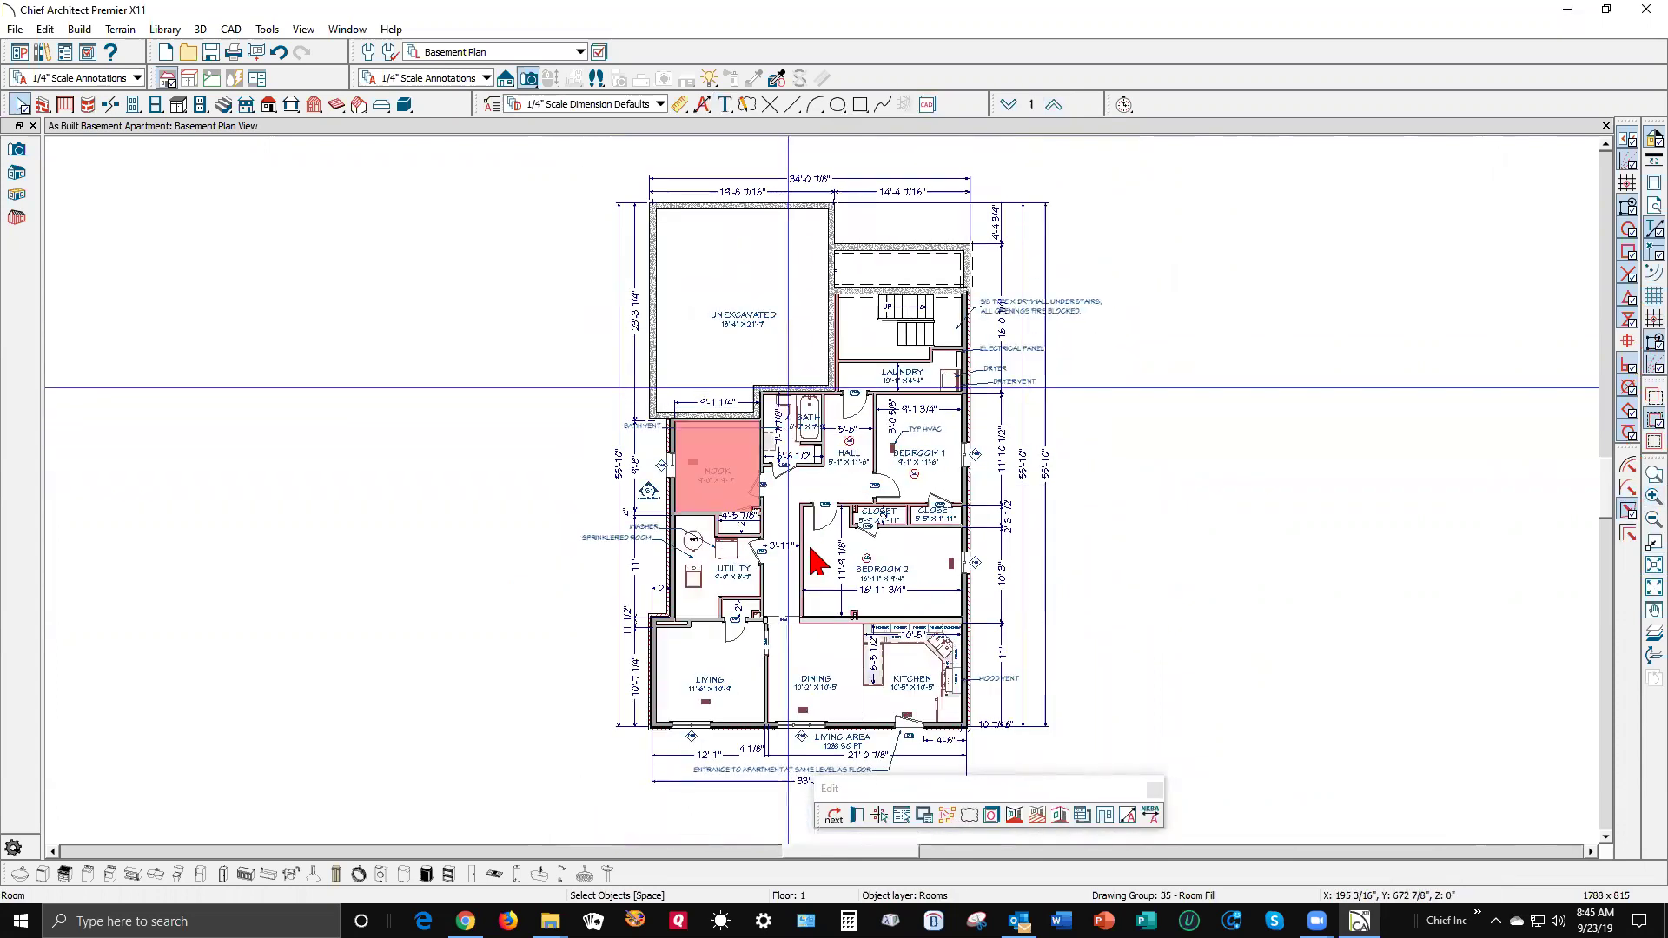
{"action": "left_click", "coordinate": [838, 663]}
{"action": "left_click", "coordinate": [872, 641]}
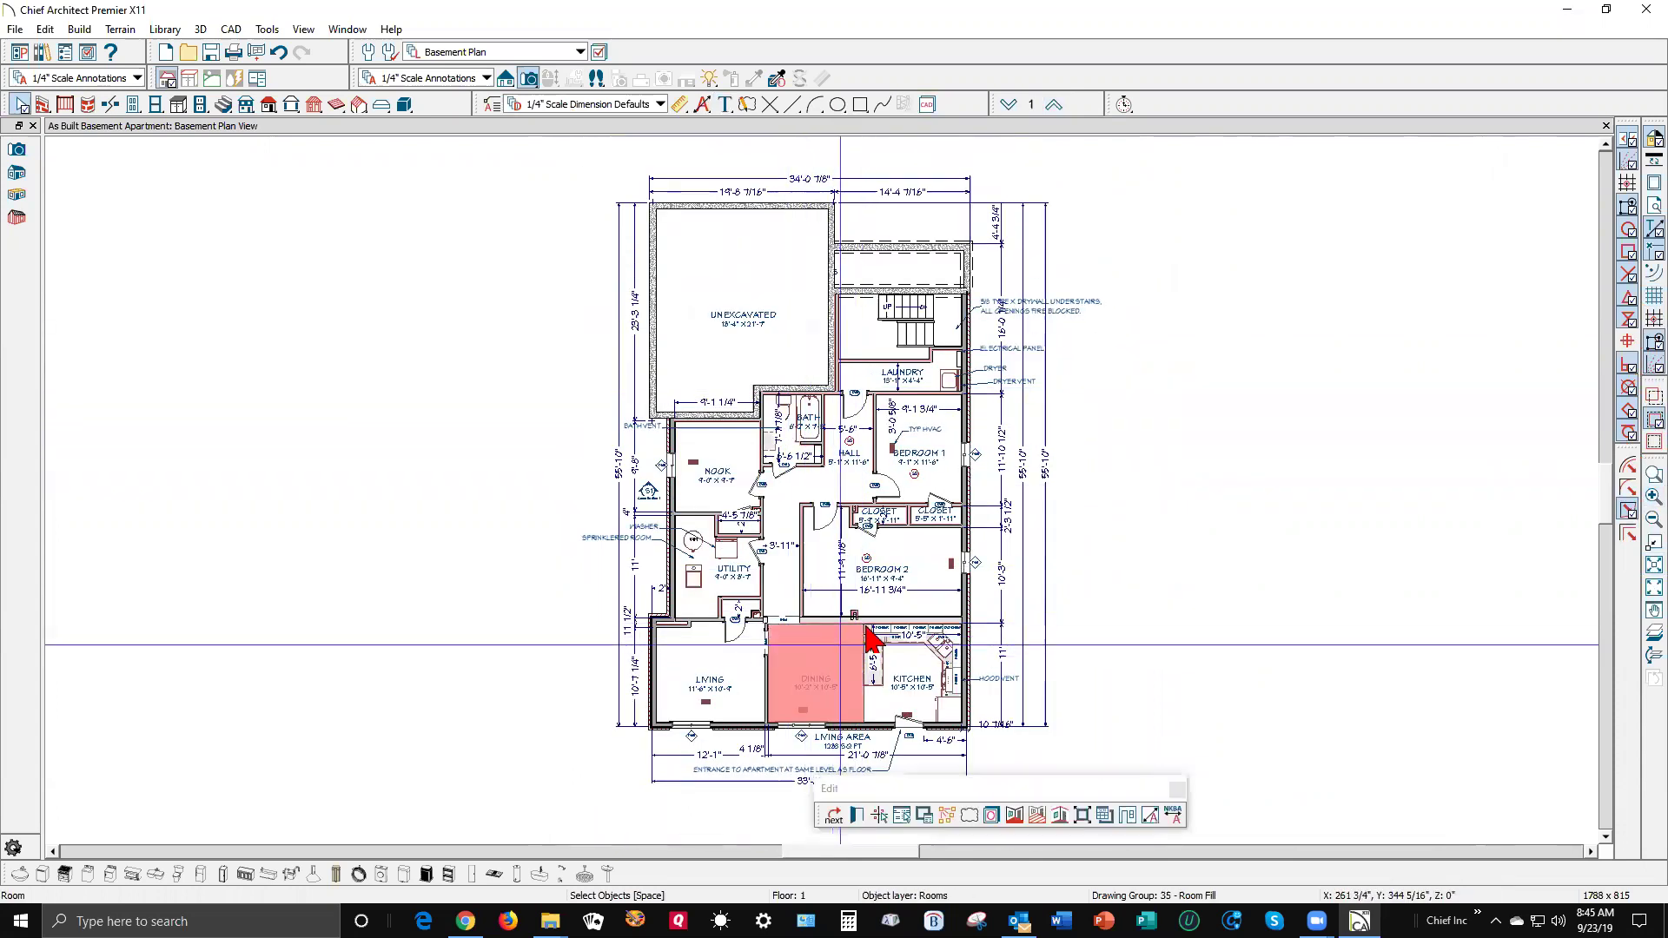
- Check the area of Bedroom 2 on floor 1, then go to floor 2 and check Living, Bedroom 2 and Garage
{"action": "left_click", "coordinate": [924, 558]}
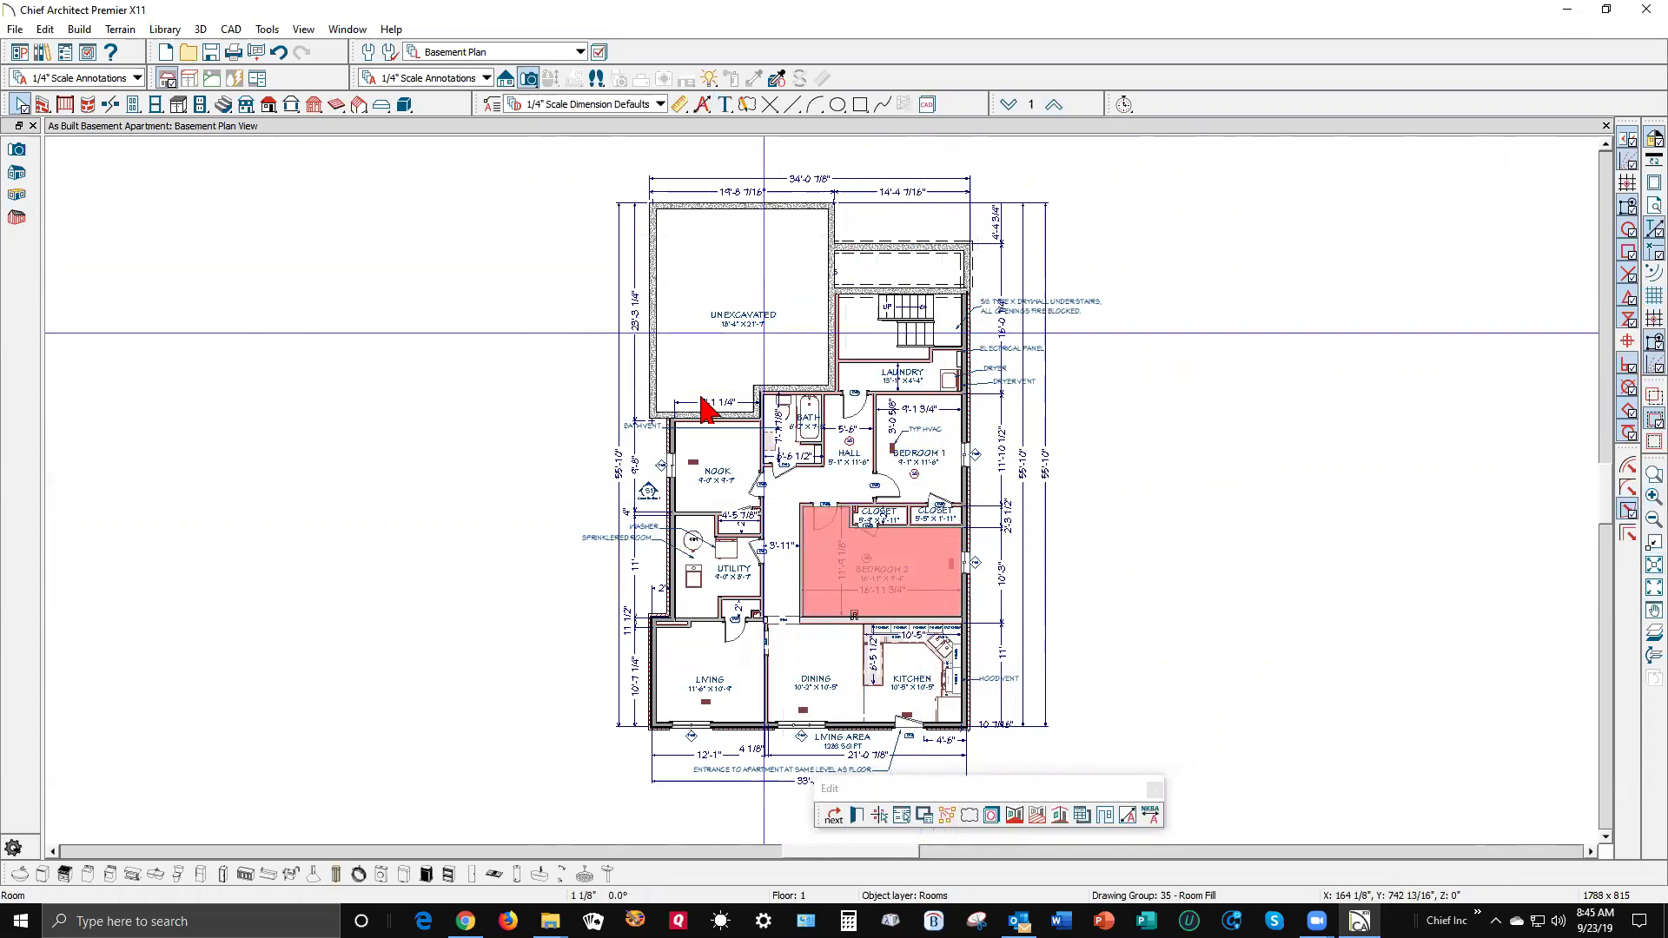
{"action": "left_click", "coordinate": [1312, 506]}
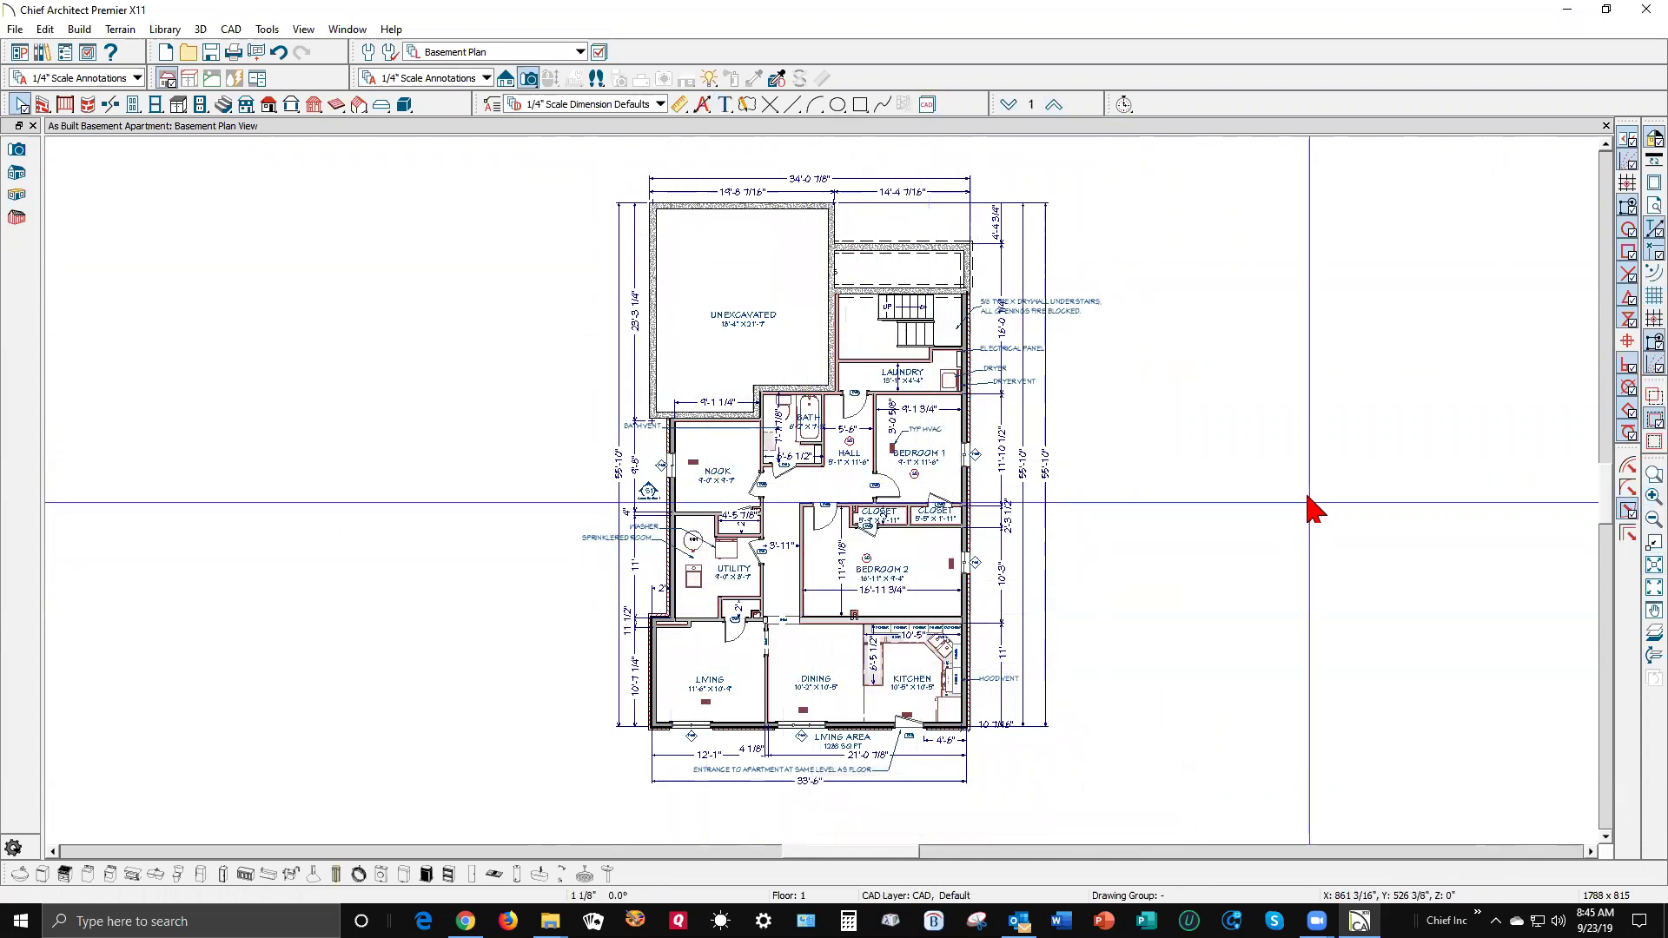
{"action": "left_click", "coordinate": [885, 105]}
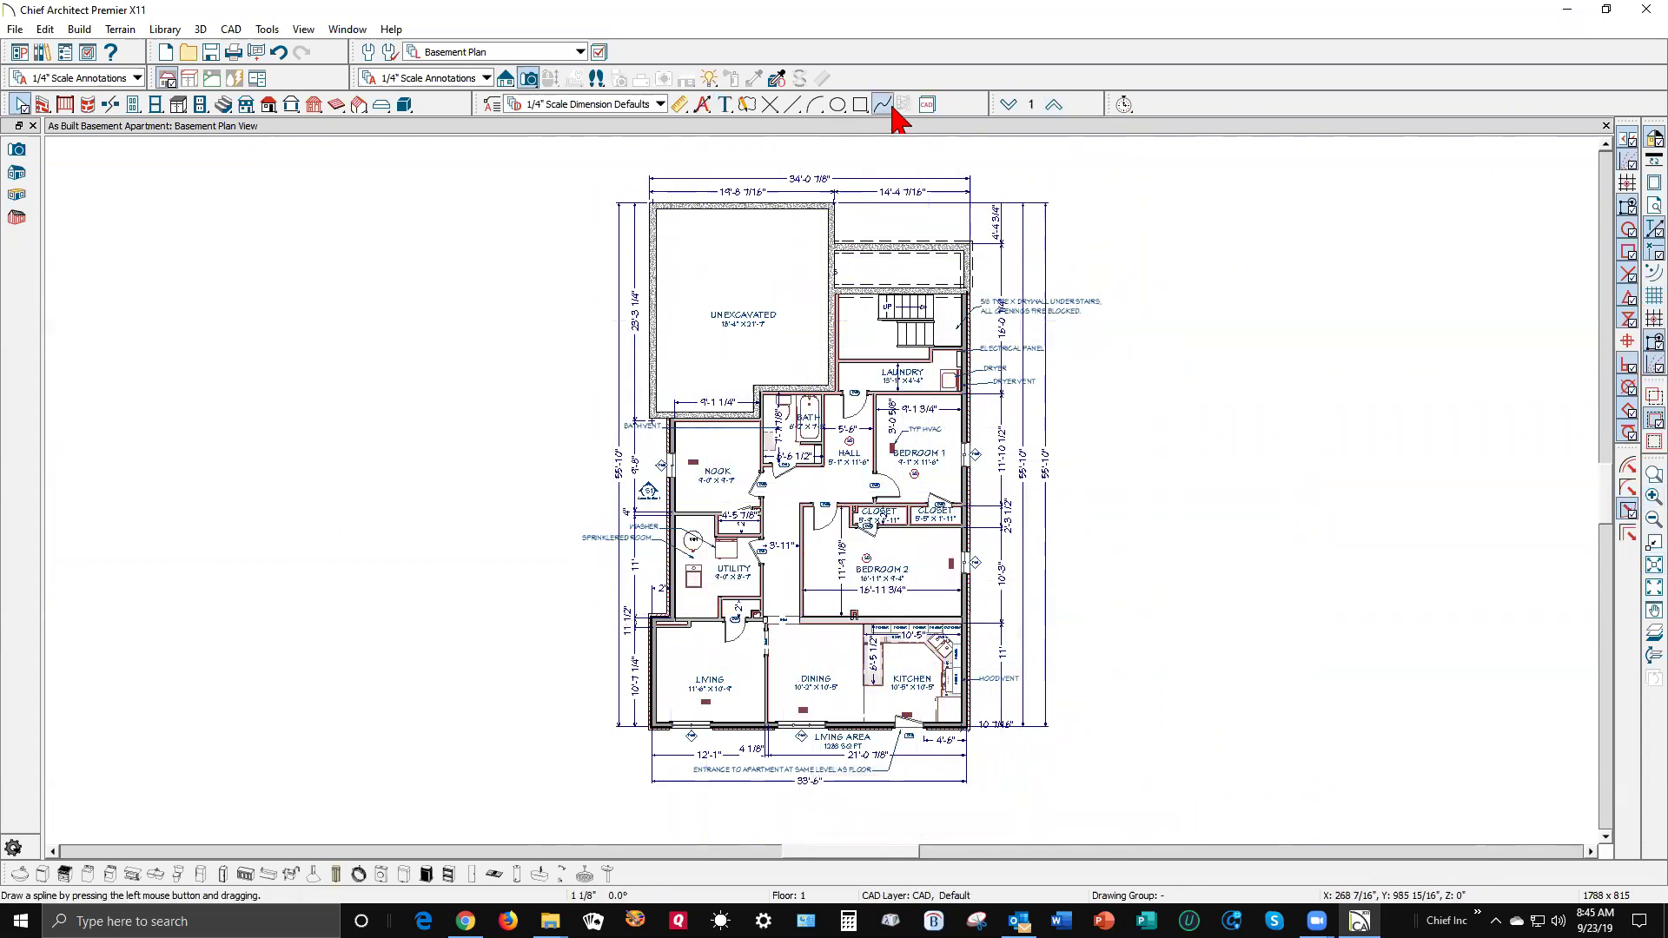
{"action": "left_click", "coordinate": [1055, 104]}
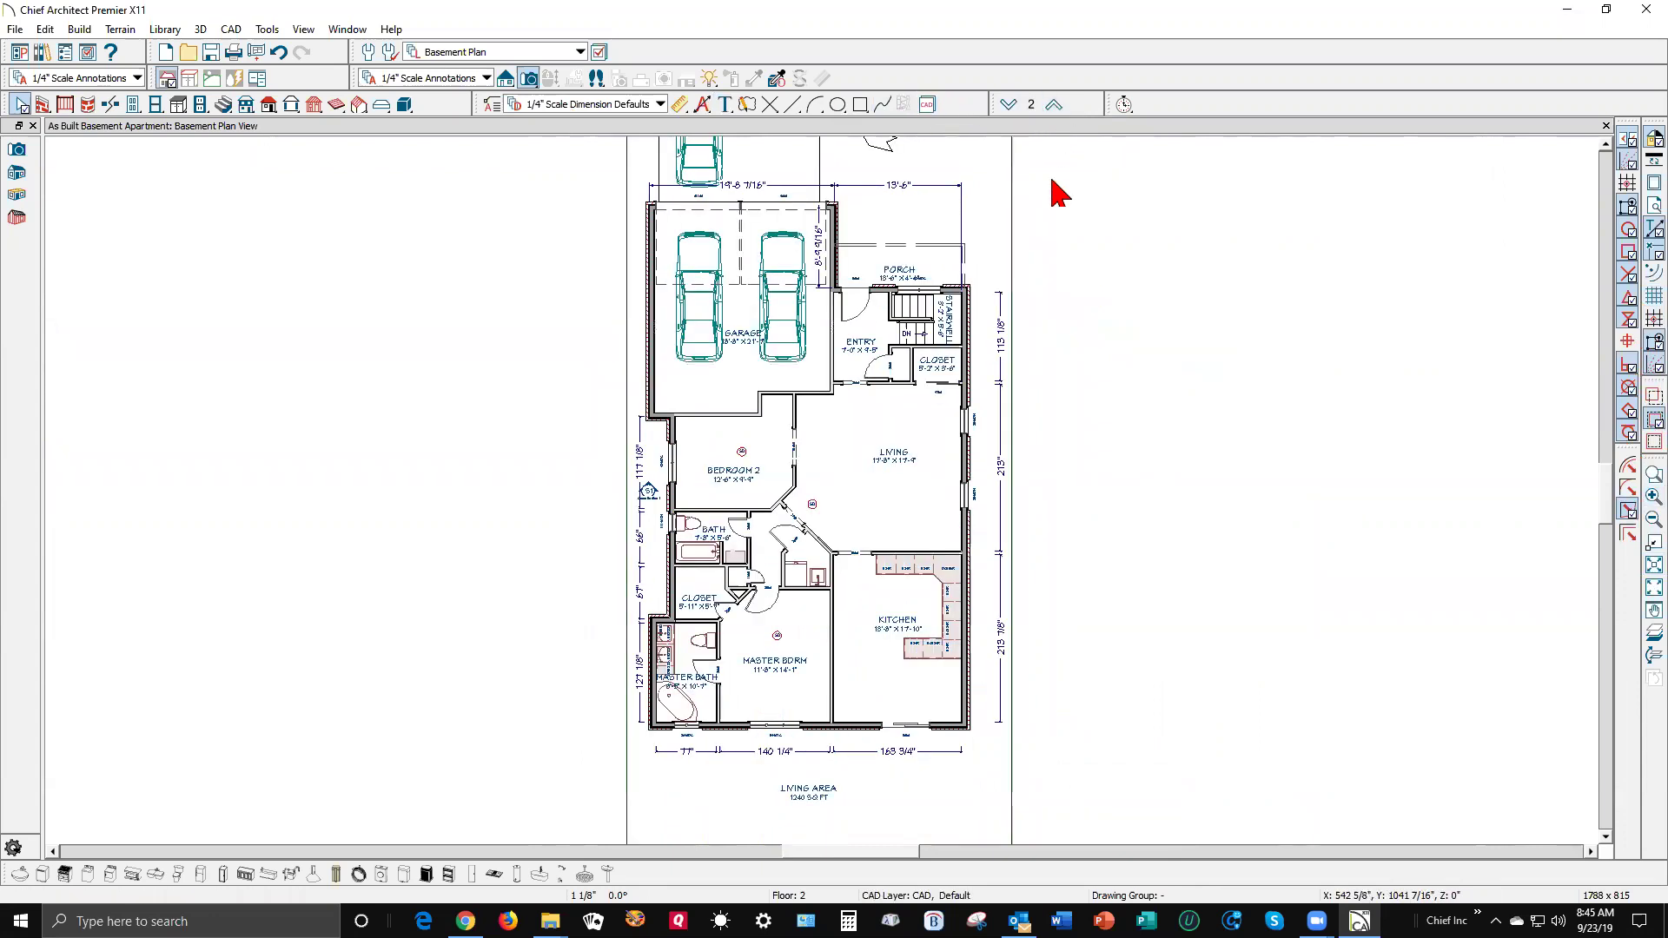
{"action": "left_click", "coordinate": [842, 513]}
{"action": "left_click", "coordinate": [773, 452]}
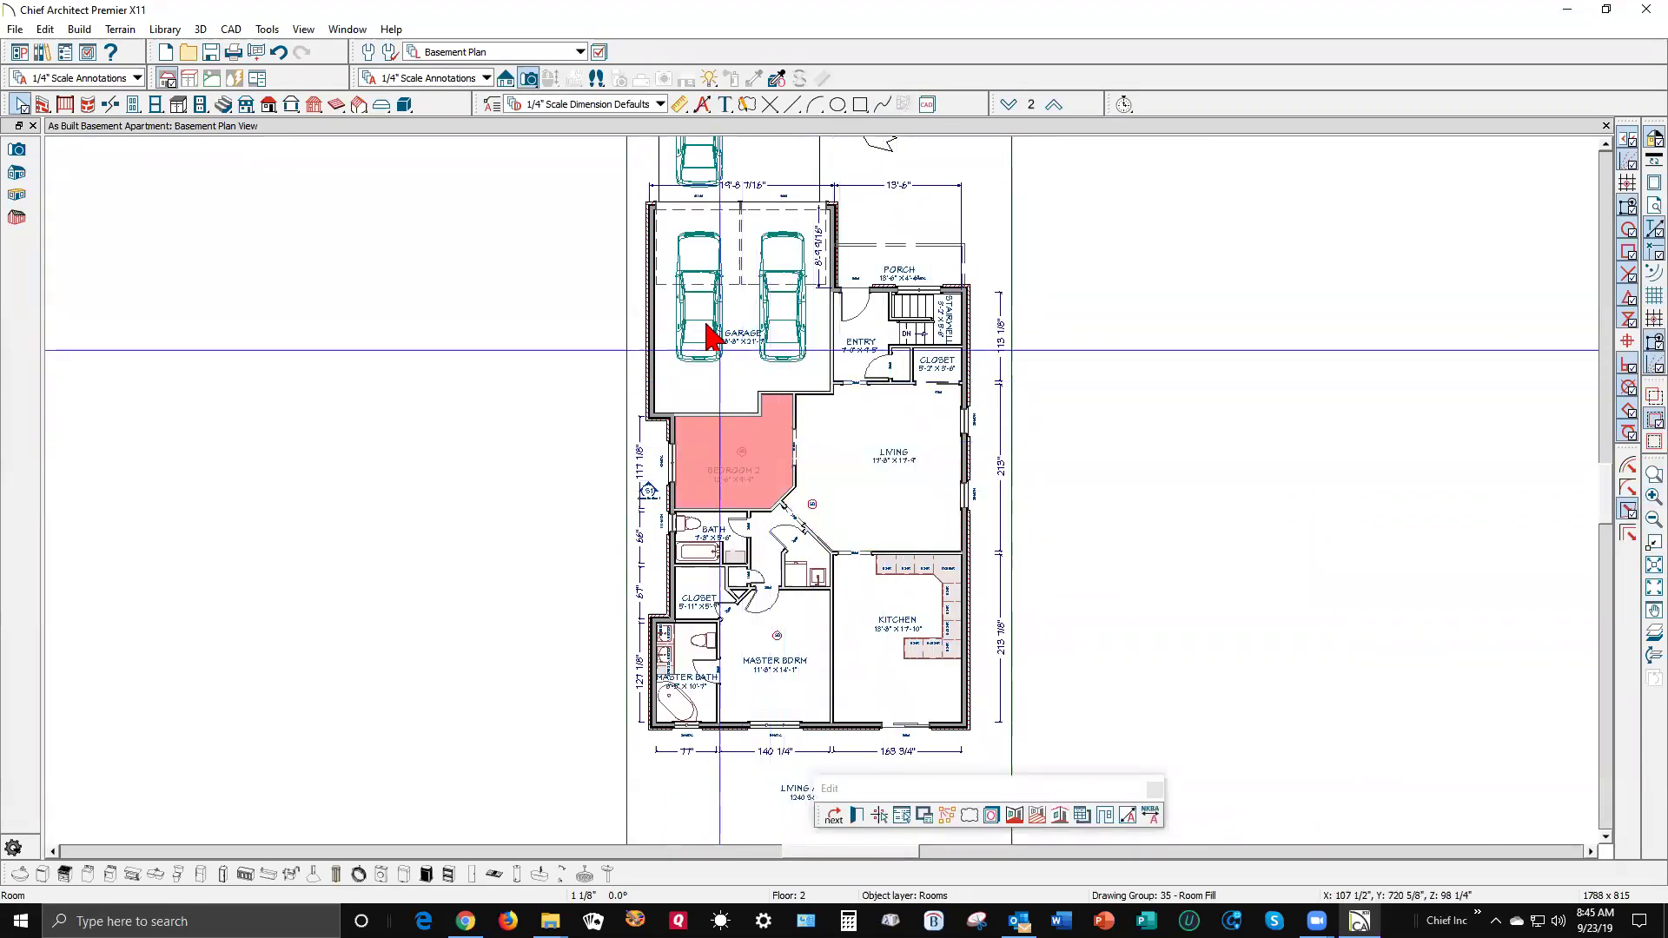
{"action": "left_click", "coordinate": [710, 403]}
{"action": "scroll", "coordinate": [790, 275], "scroll_direction": "up", "scroll_amount": 3}
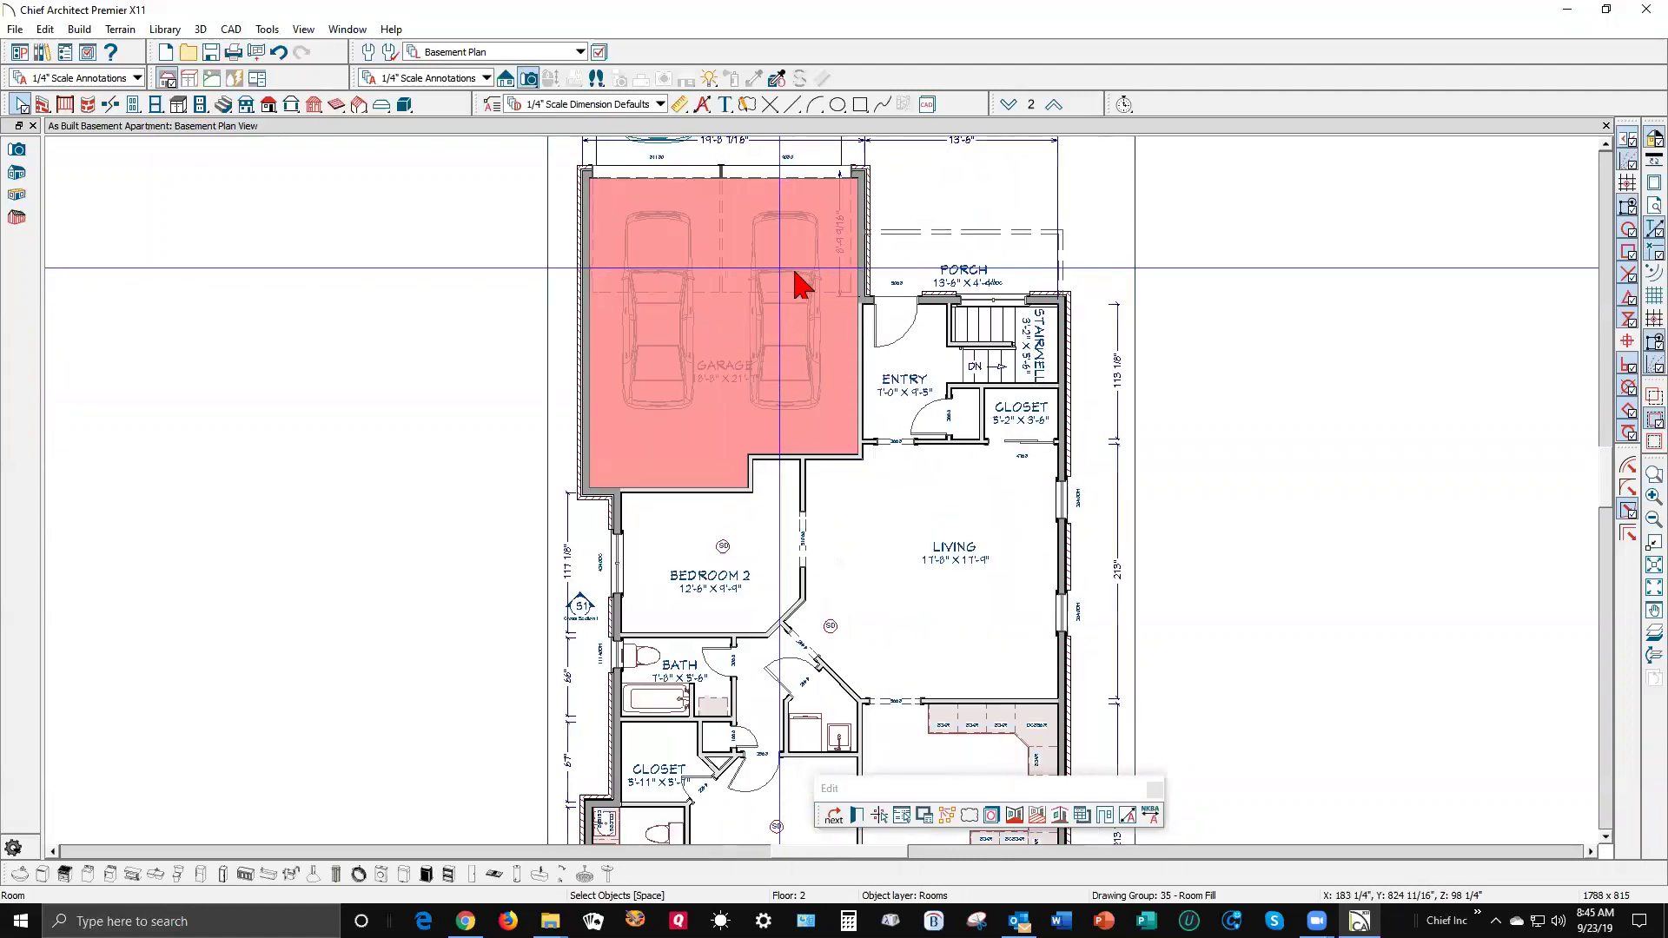
{"action": "key", "text": "Escape"}
{"action": "scroll", "coordinate": [839, 293], "scroll_direction": "up", "scroll_amount": 1}
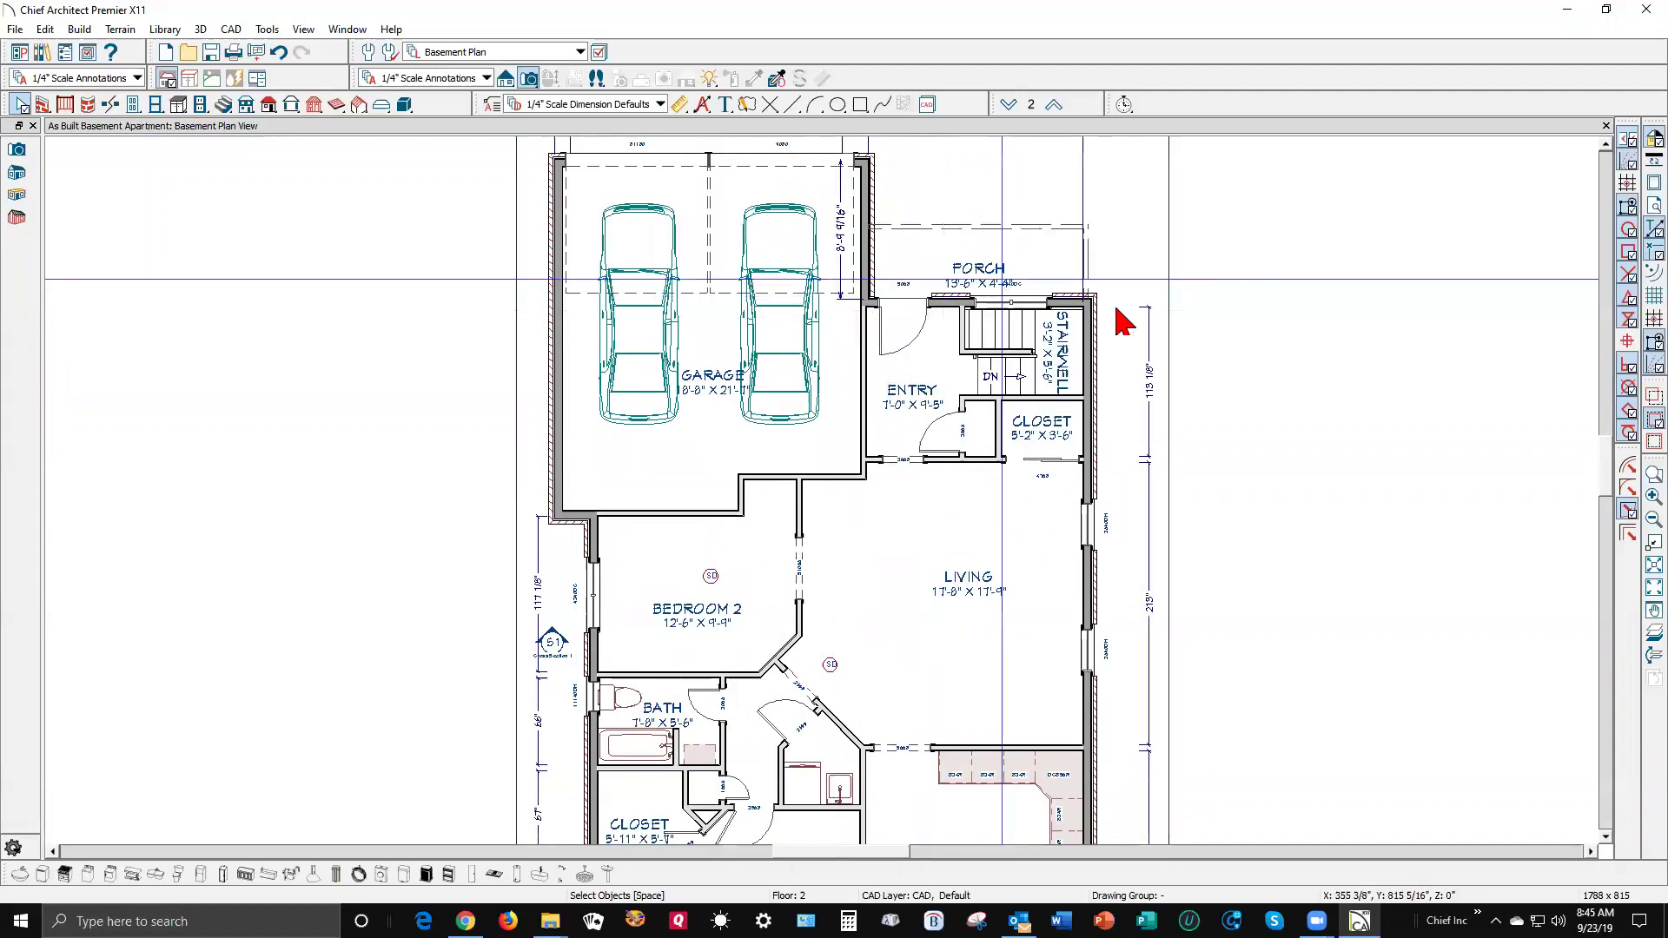
- Select the exterior walls on floor 2 one by one, including the short jog wall at Master Bath, and examine their extents
{"action": "left_click", "coordinate": [1102, 391]}
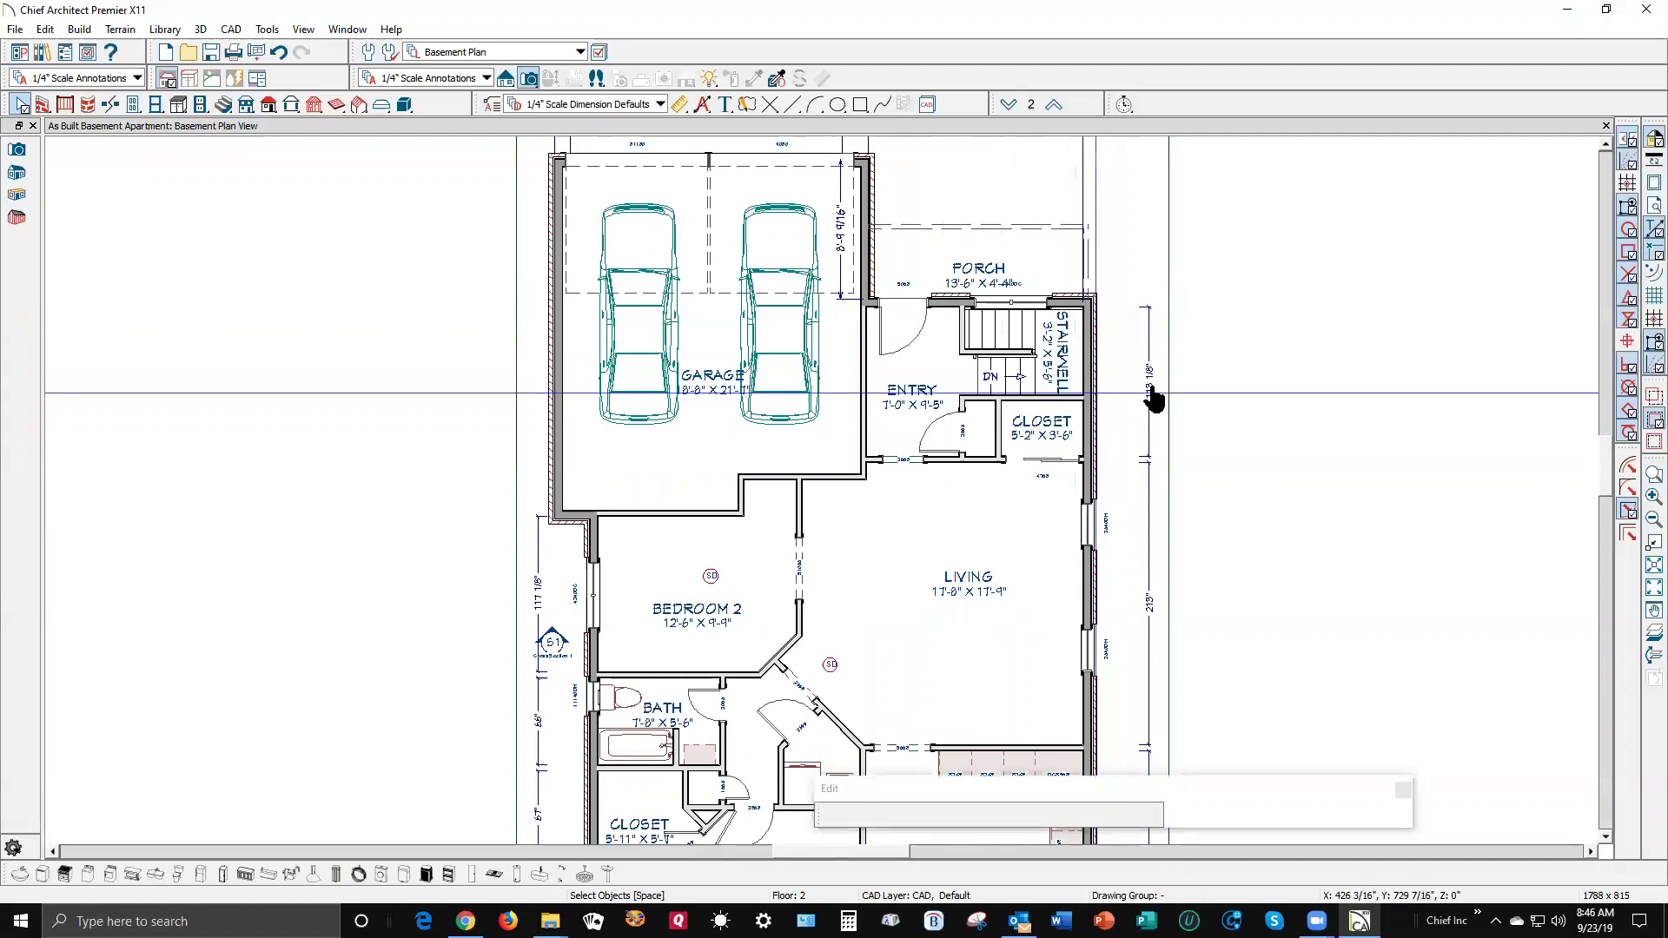
{"action": "scroll", "coordinate": [1240, 361], "scroll_direction": "down", "scroll_amount": 2}
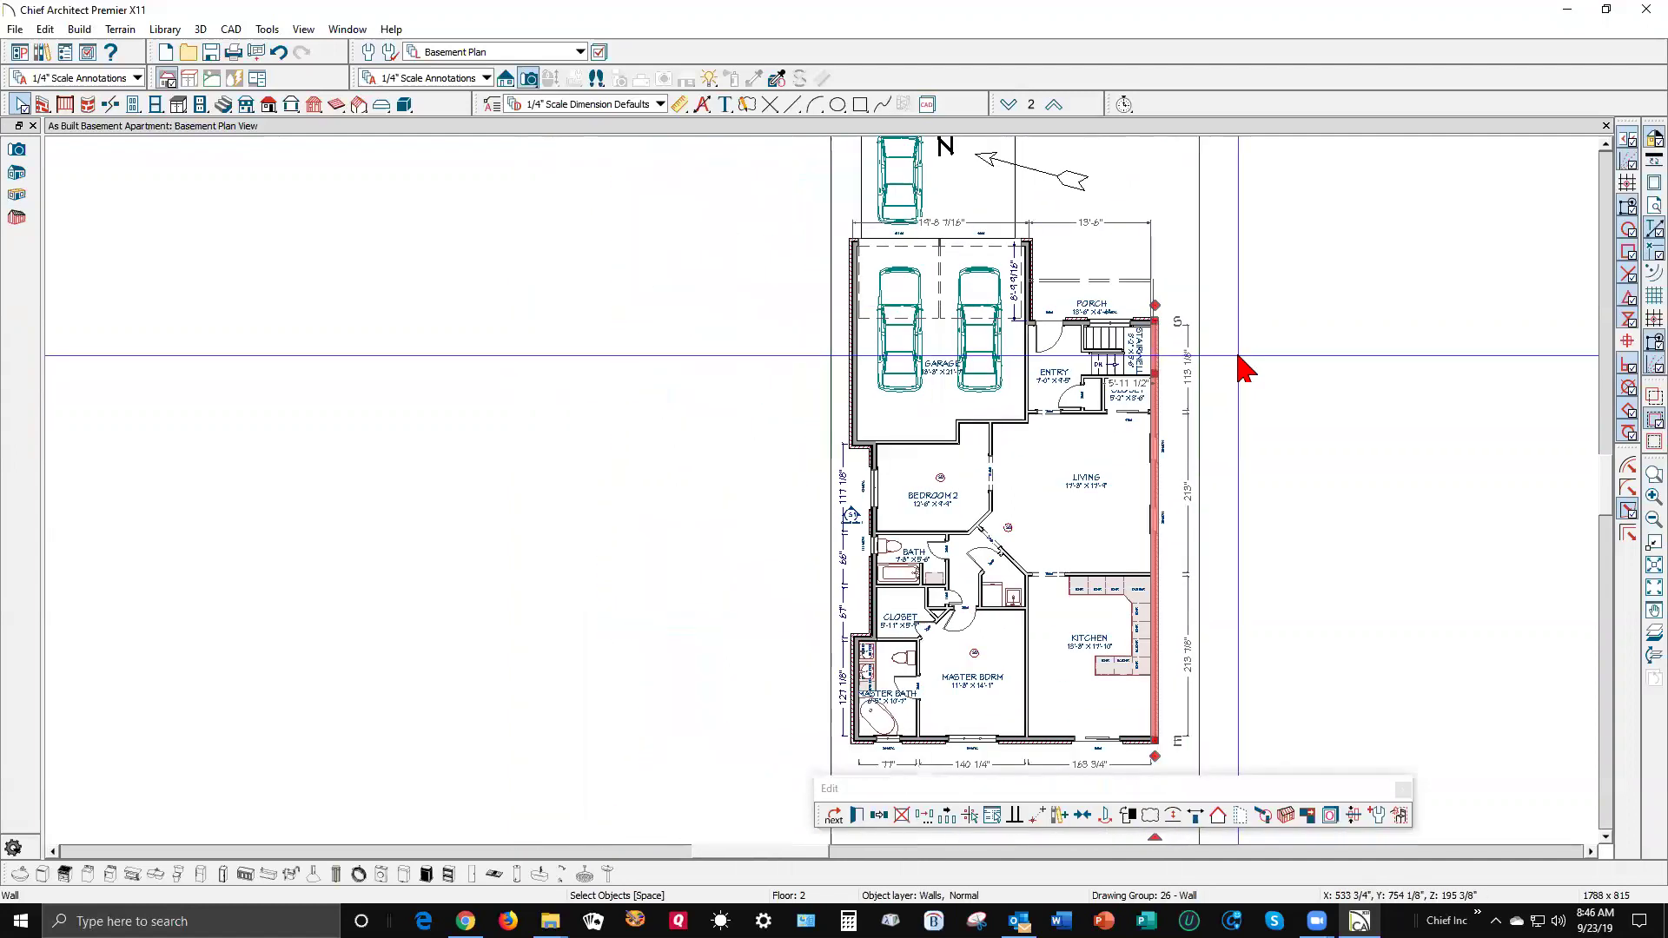
{"action": "left_click", "coordinate": [1053, 739]}
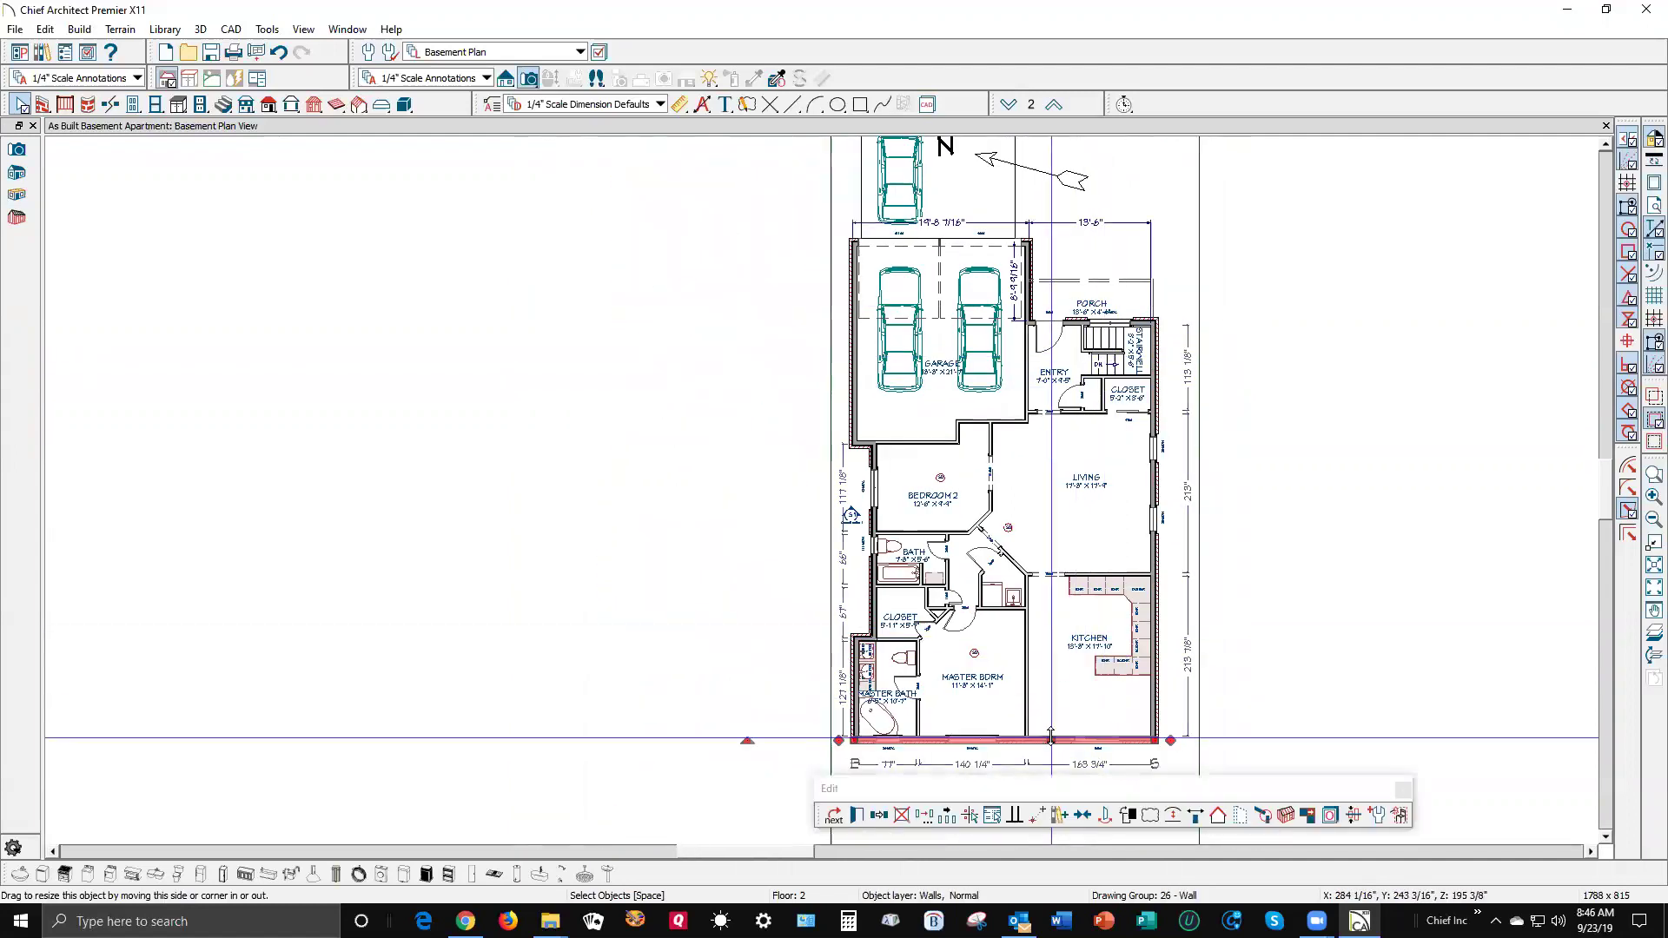
{"action": "left_click", "coordinate": [853, 713]}
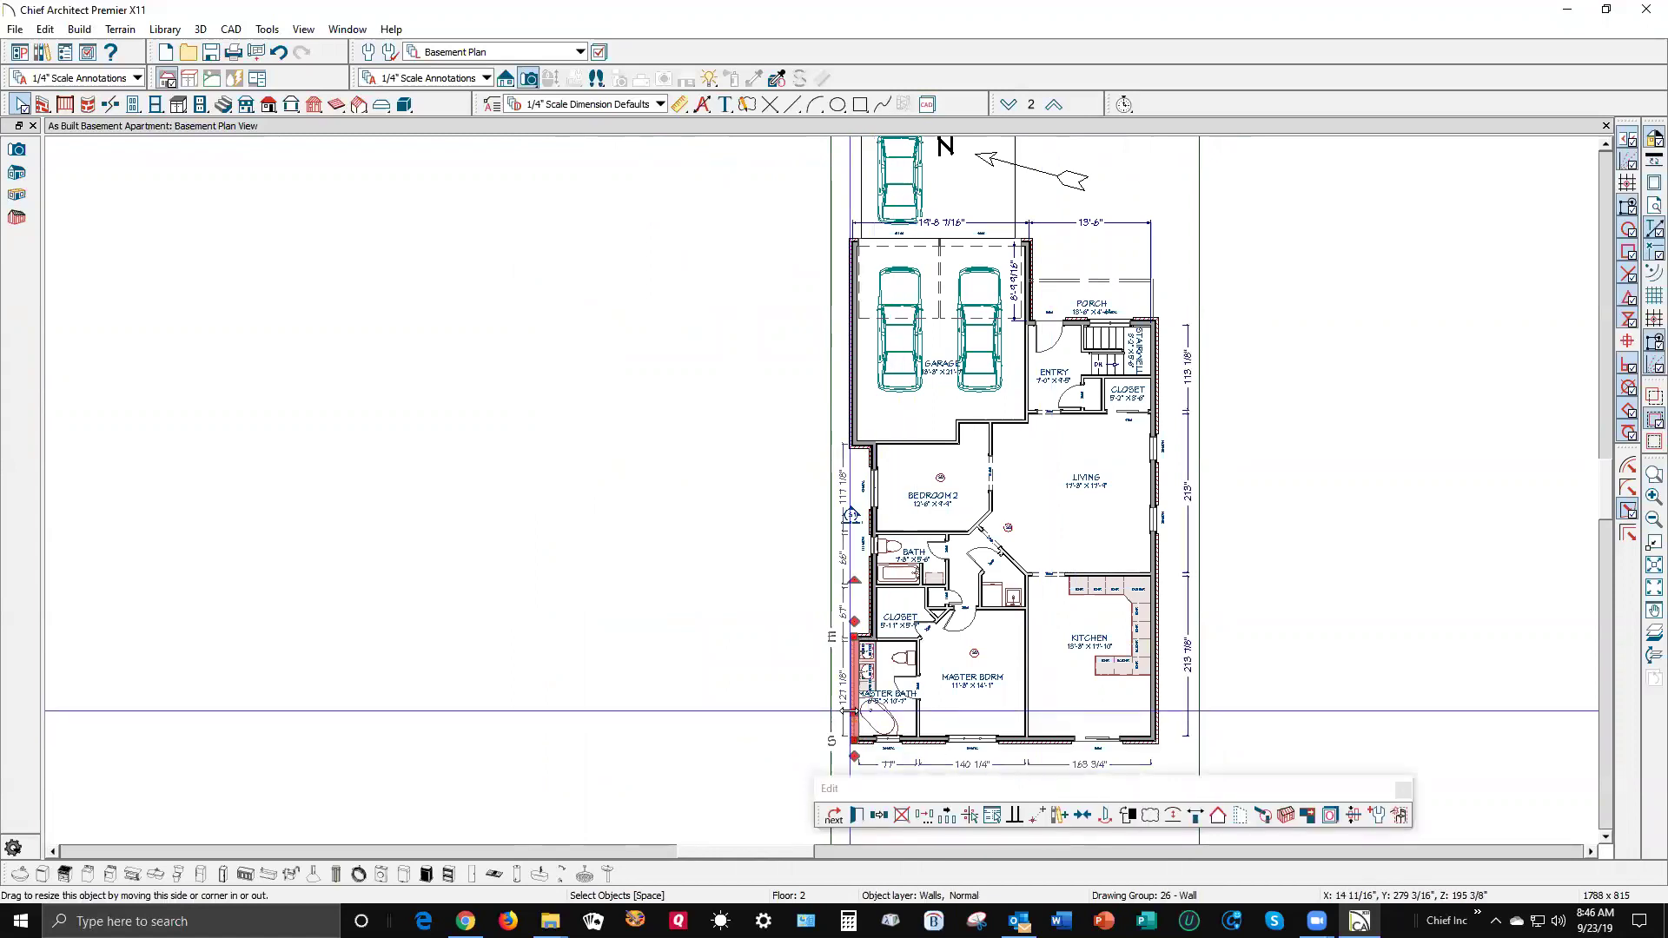
{"action": "left_click", "coordinate": [868, 641]}
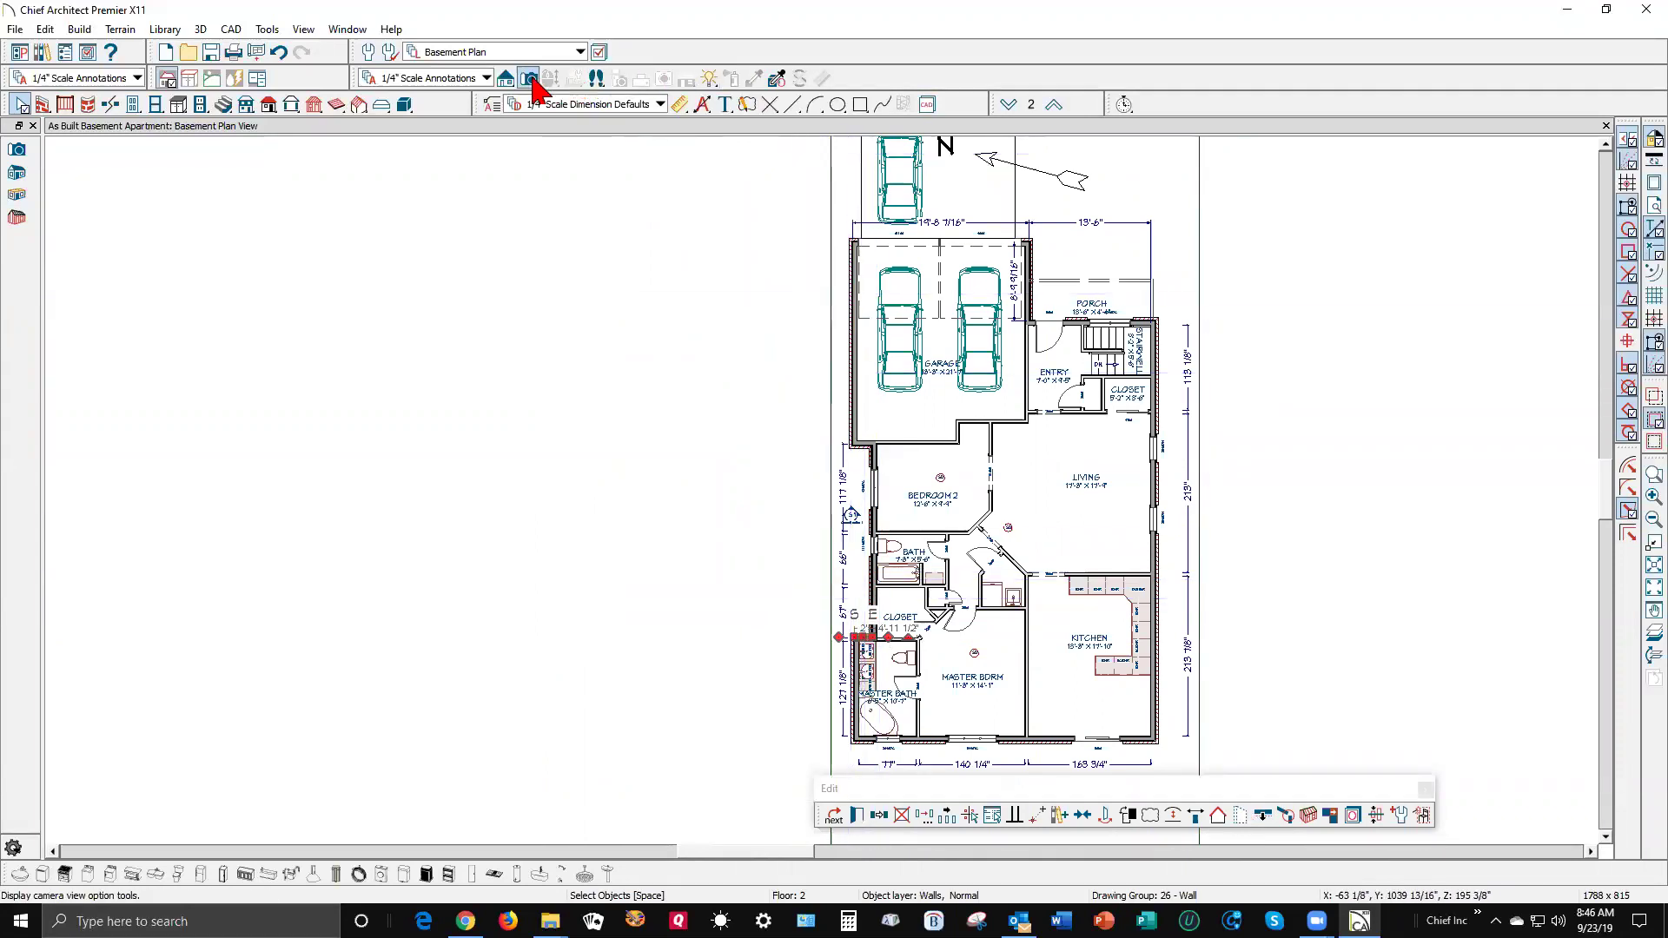
- On floor 1, compare the exterior wall beside Nook and Utility with the foundation and align it with the wall below
{"action": "left_click", "coordinate": [1011, 106]}
{"action": "scroll", "coordinate": [868, 614], "scroll_direction": "up", "scroll_amount": 3}
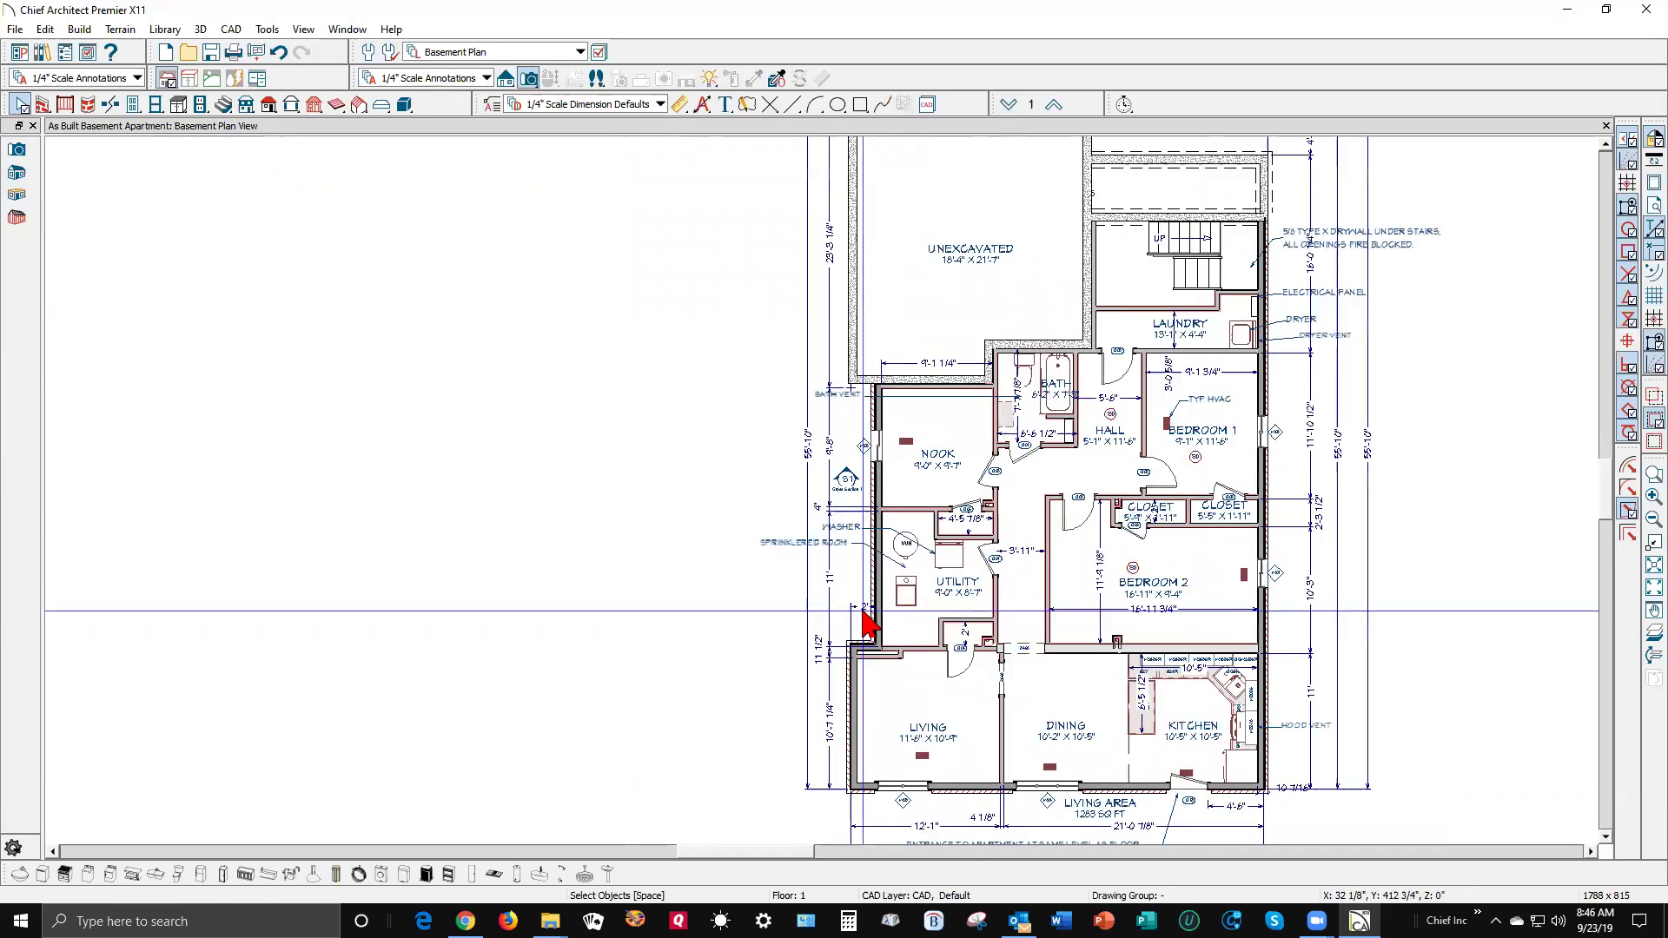
{"action": "scroll", "coordinate": [879, 578], "scroll_direction": "up", "scroll_amount": 1}
{"action": "left_click", "coordinate": [880, 578]}
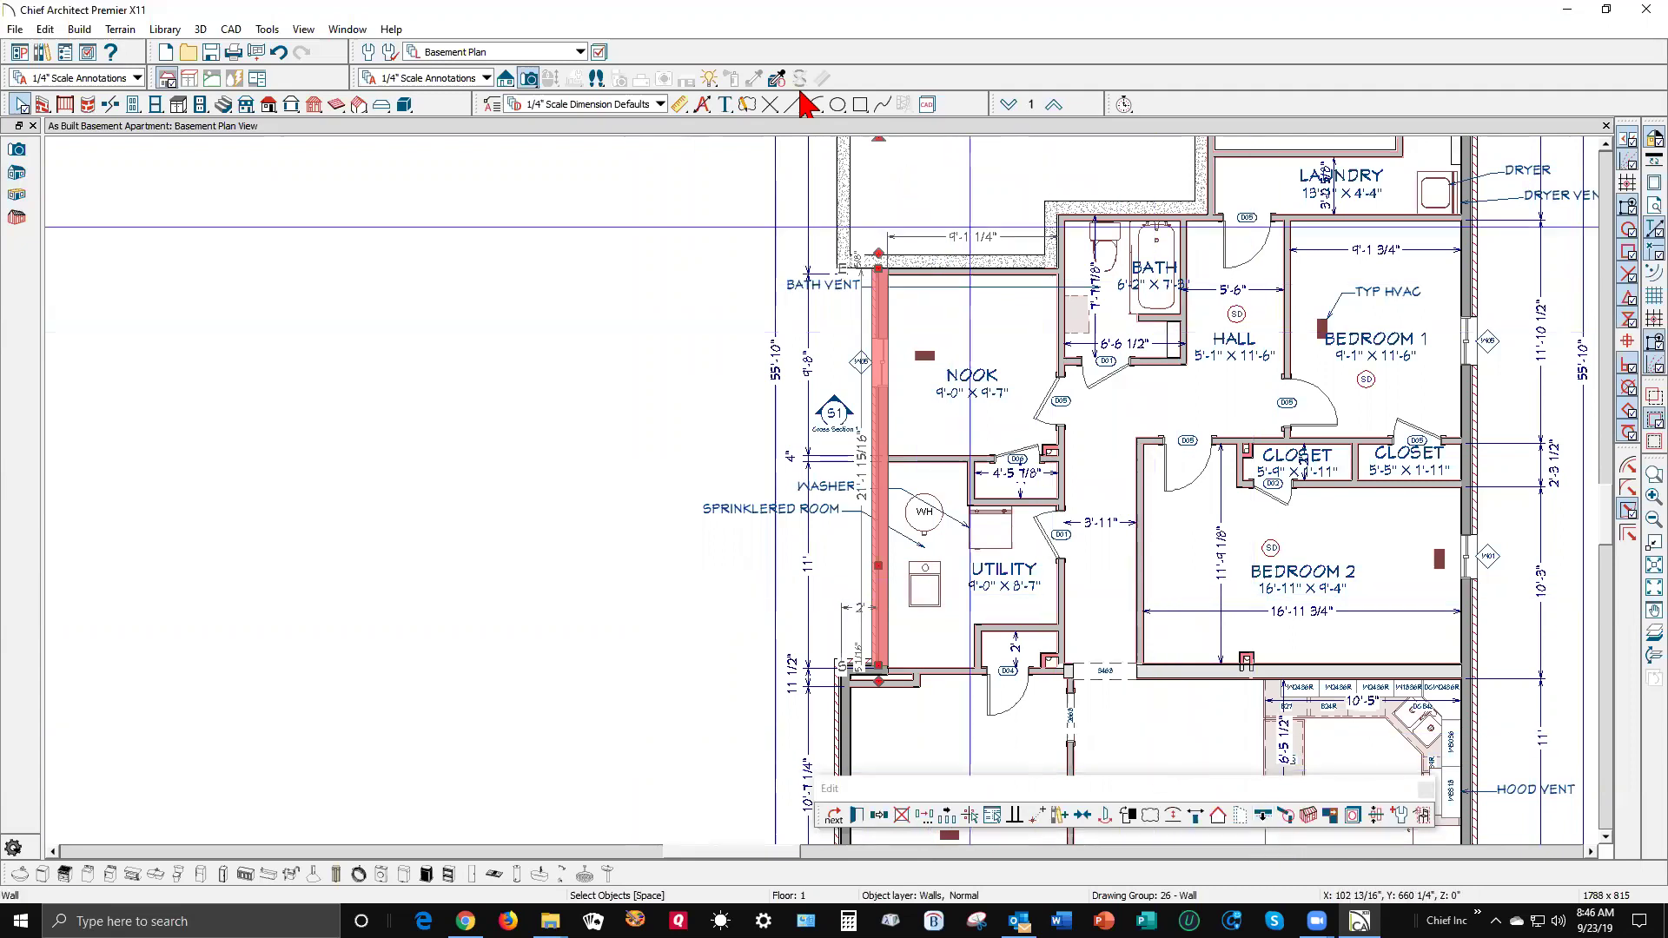
{"action": "left_click", "coordinate": [1009, 105]}
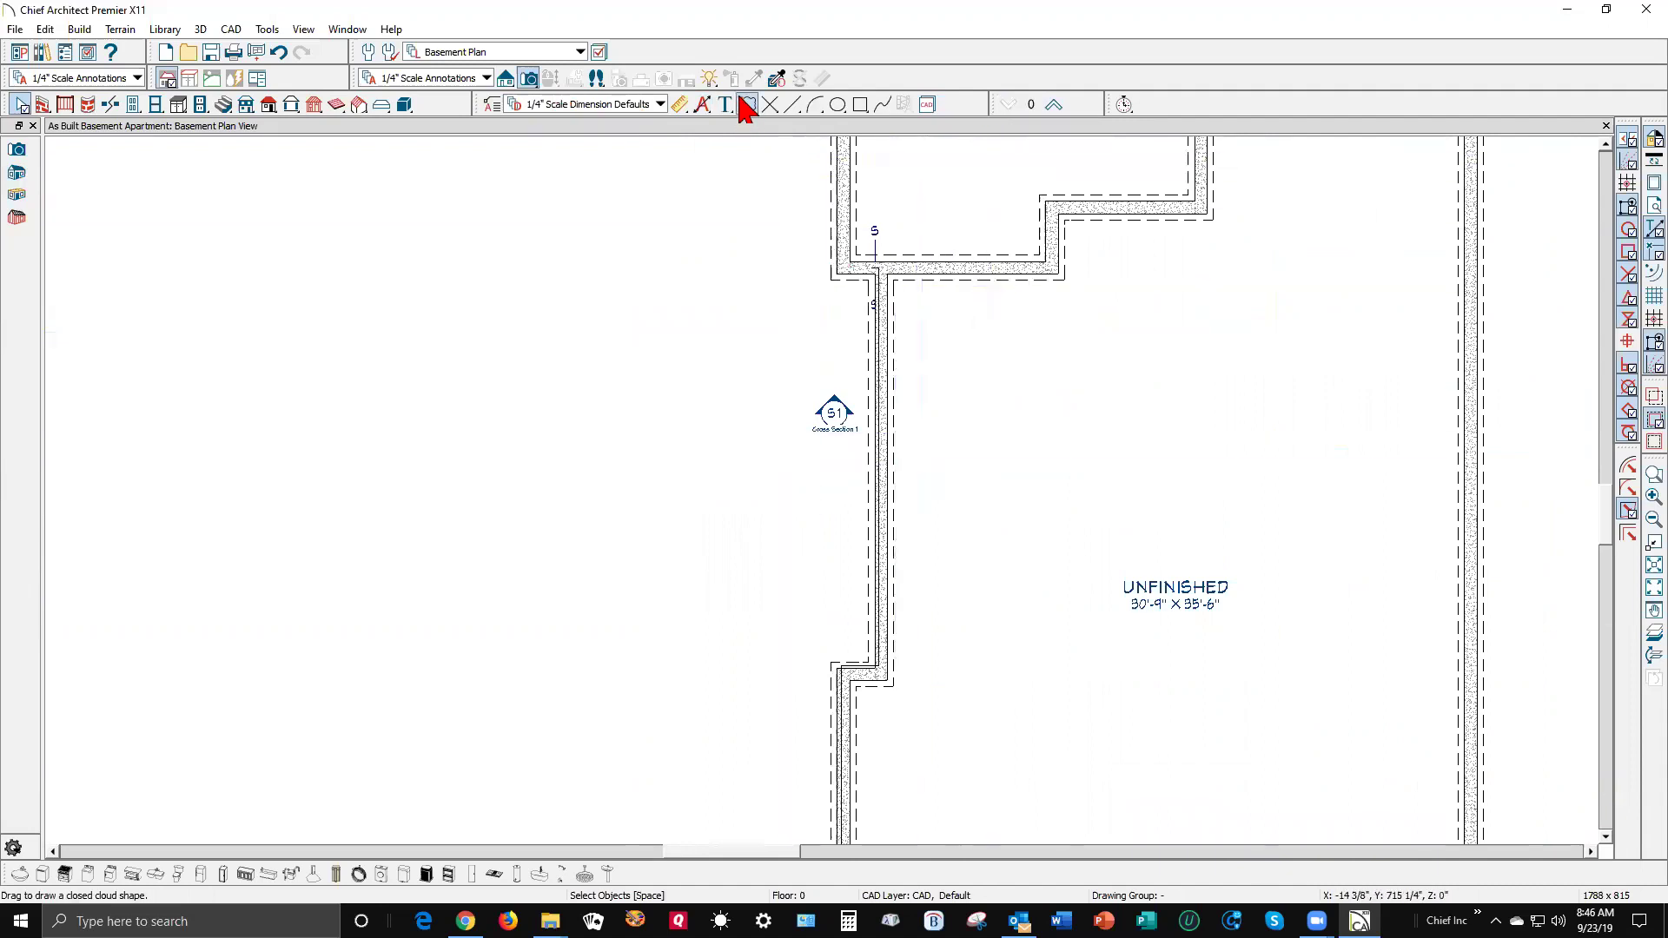
{"action": "left_click", "coordinate": [1054, 105]}
{"action": "left_click", "coordinate": [881, 532]}
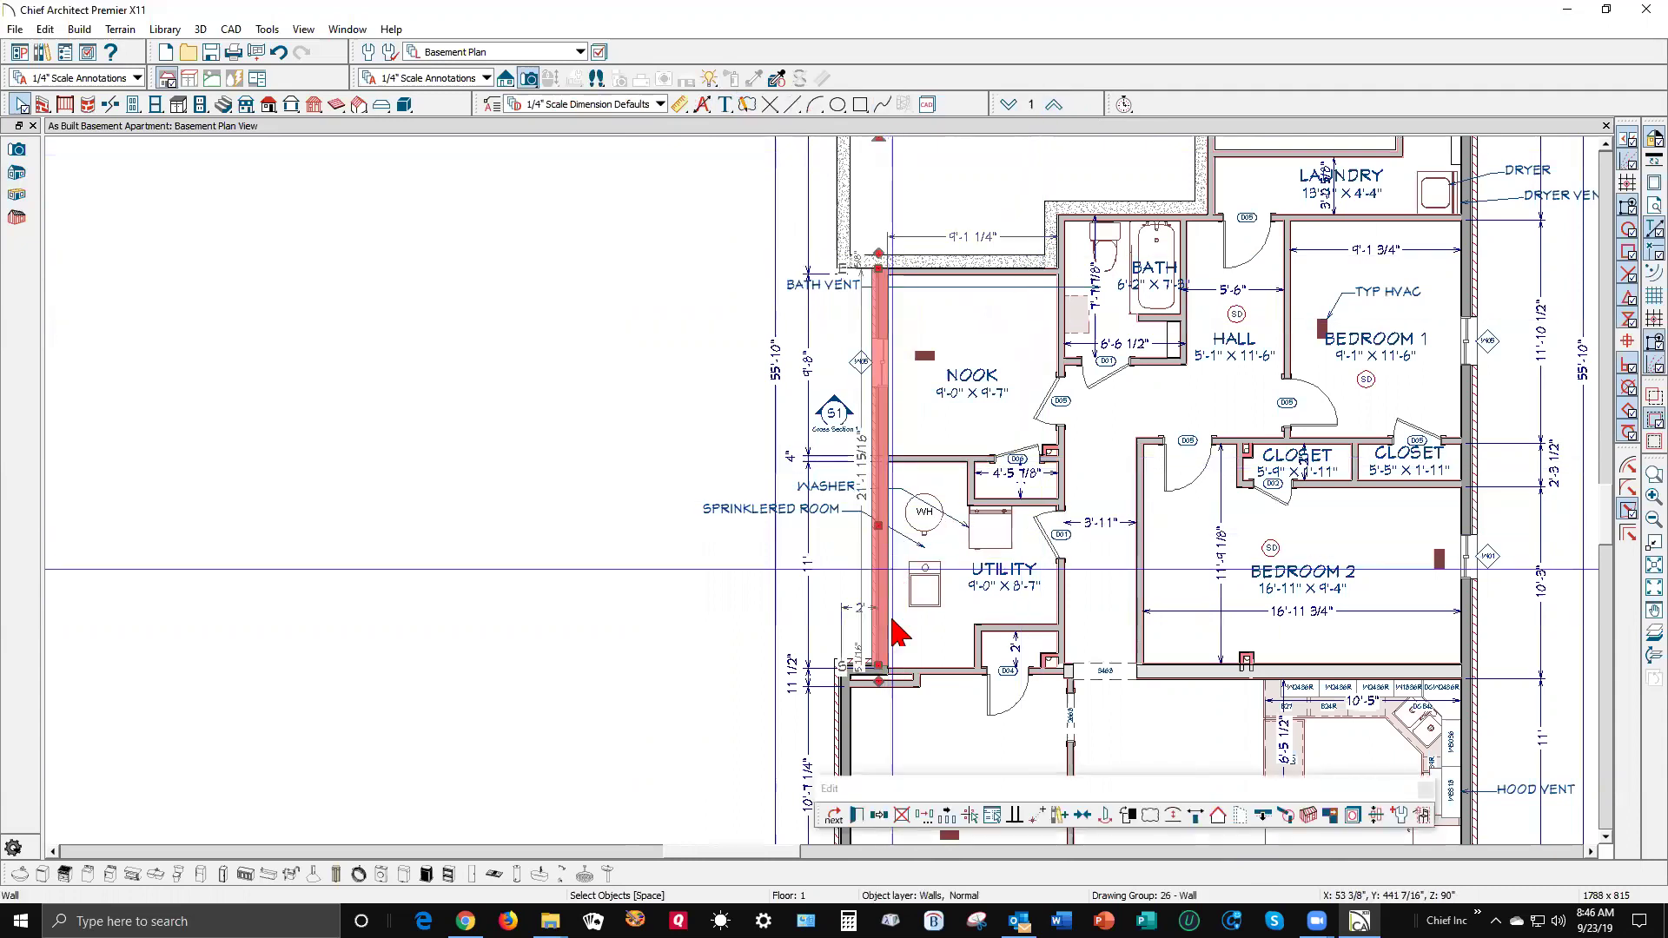
{"action": "left_click_drag", "start_coordinate": [1260, 818], "coordinate": [1335, 765]}
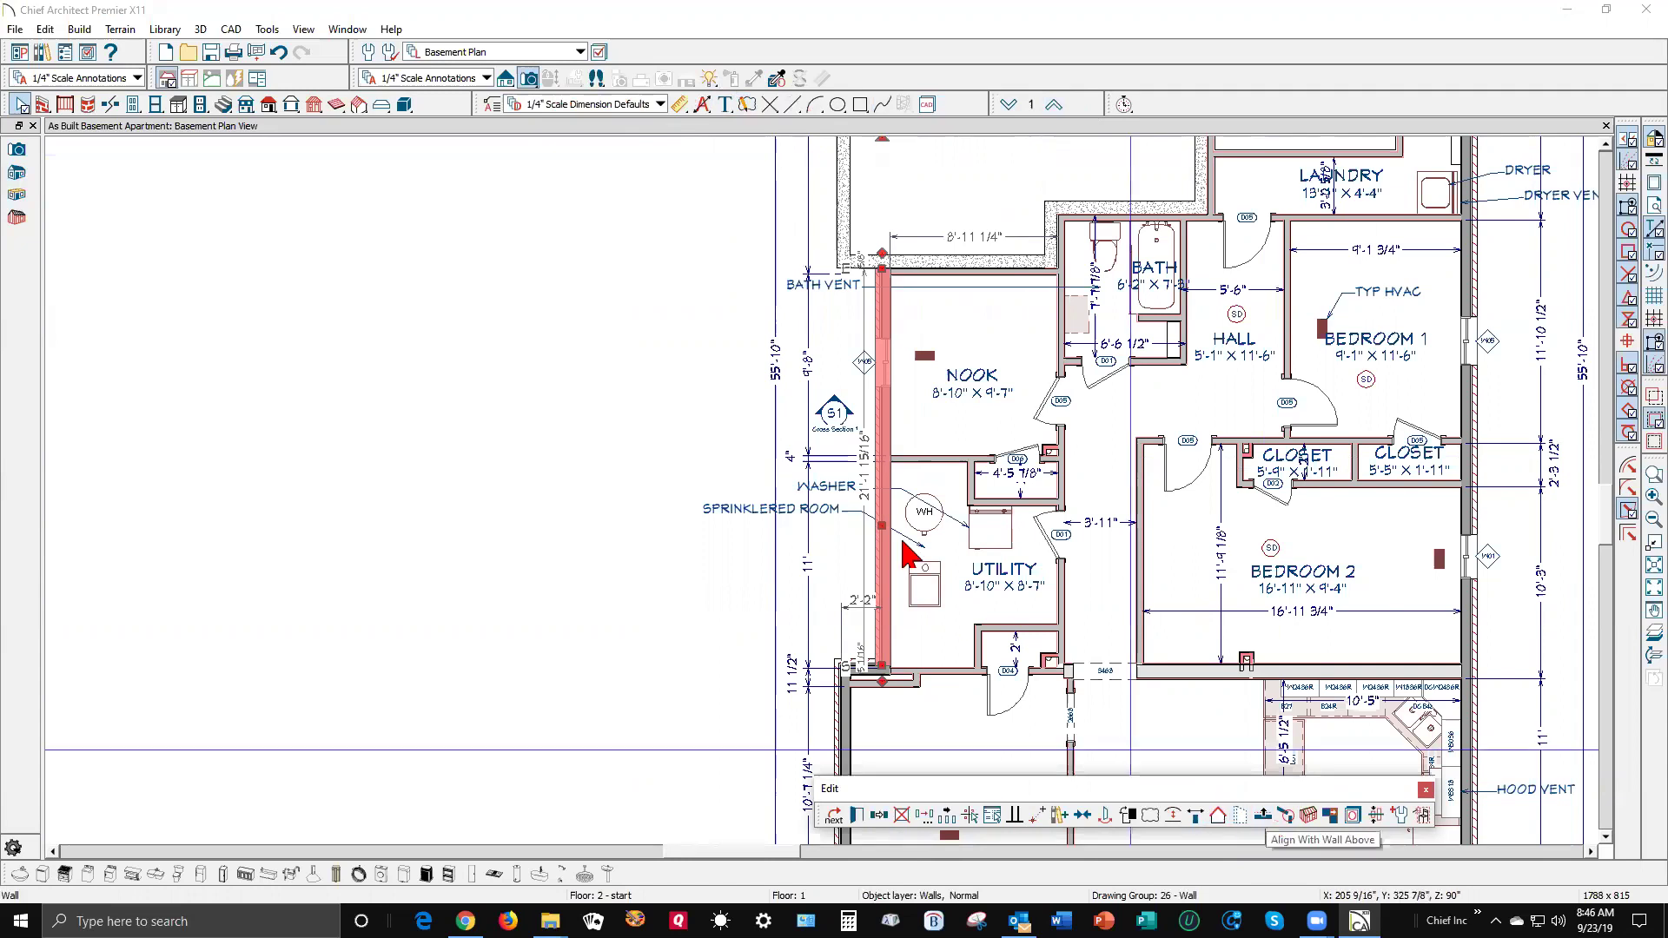
- On floor 2, align the exterior wall beside Bedroom 2, Bath and Closet with the wall below
{"action": "left_click", "coordinate": [1054, 106]}
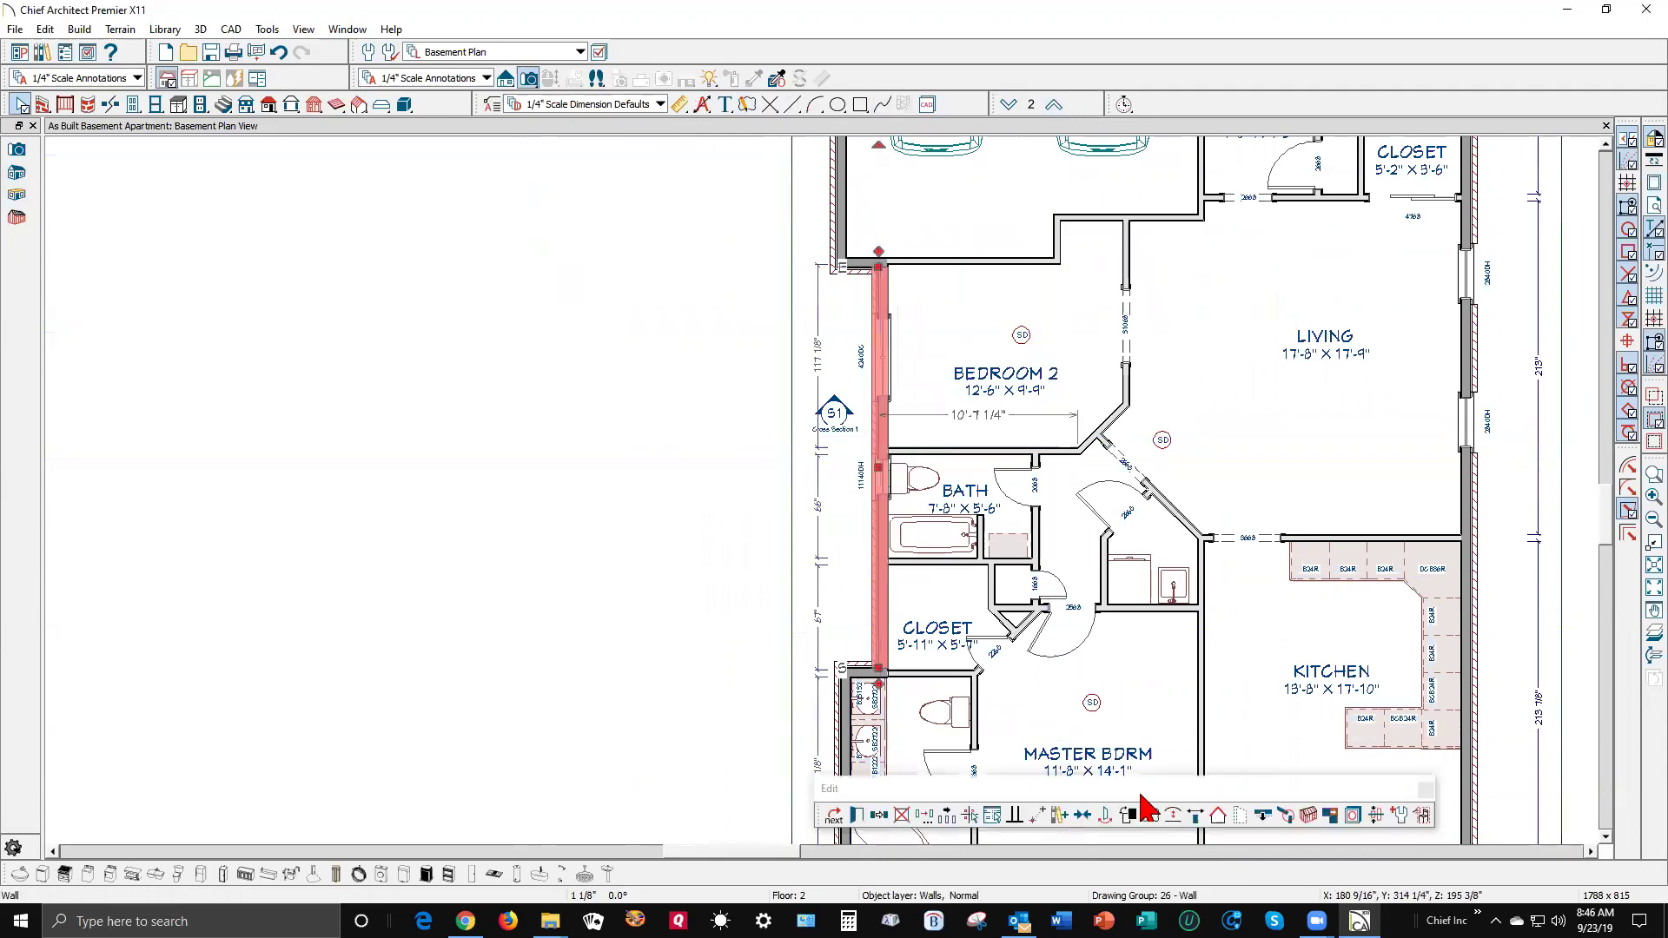
{"action": "left_click", "coordinate": [1264, 817]}
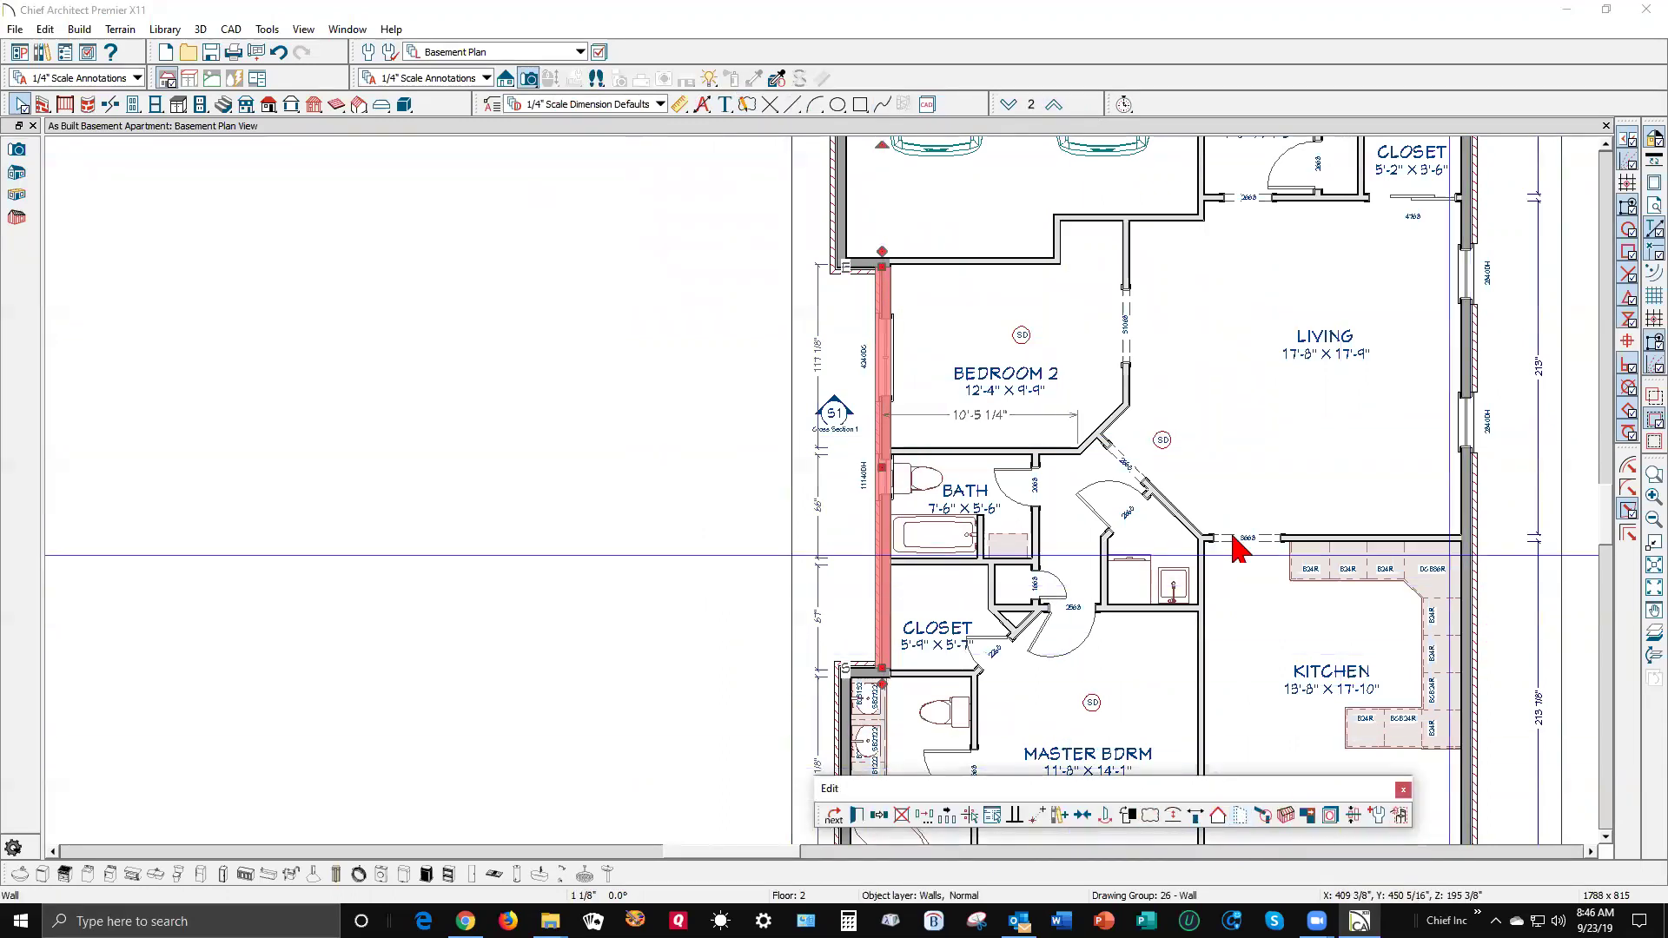
{"action": "left_click", "coordinate": [754, 439]}
{"action": "scroll", "coordinate": [754, 439], "scroll_direction": "down", "scroll_amount": 5}
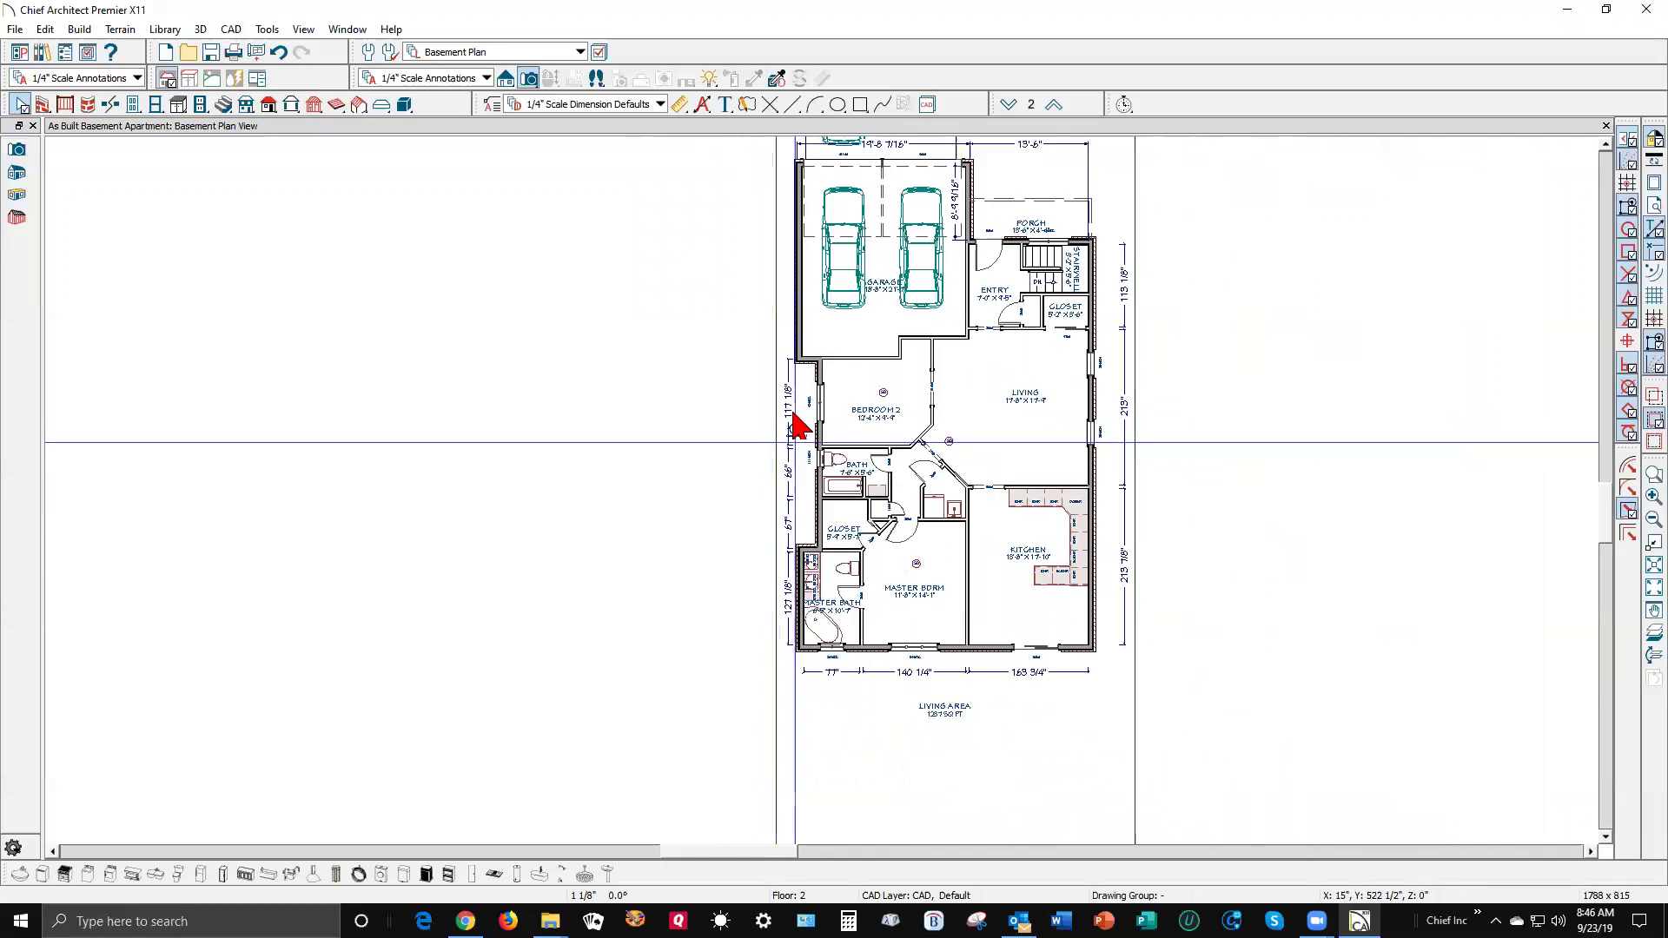
- Review the whole floor 2 plan with Living selected, then return to floor 1 and review its room layout
{"action": "left_click", "coordinate": [991, 410]}
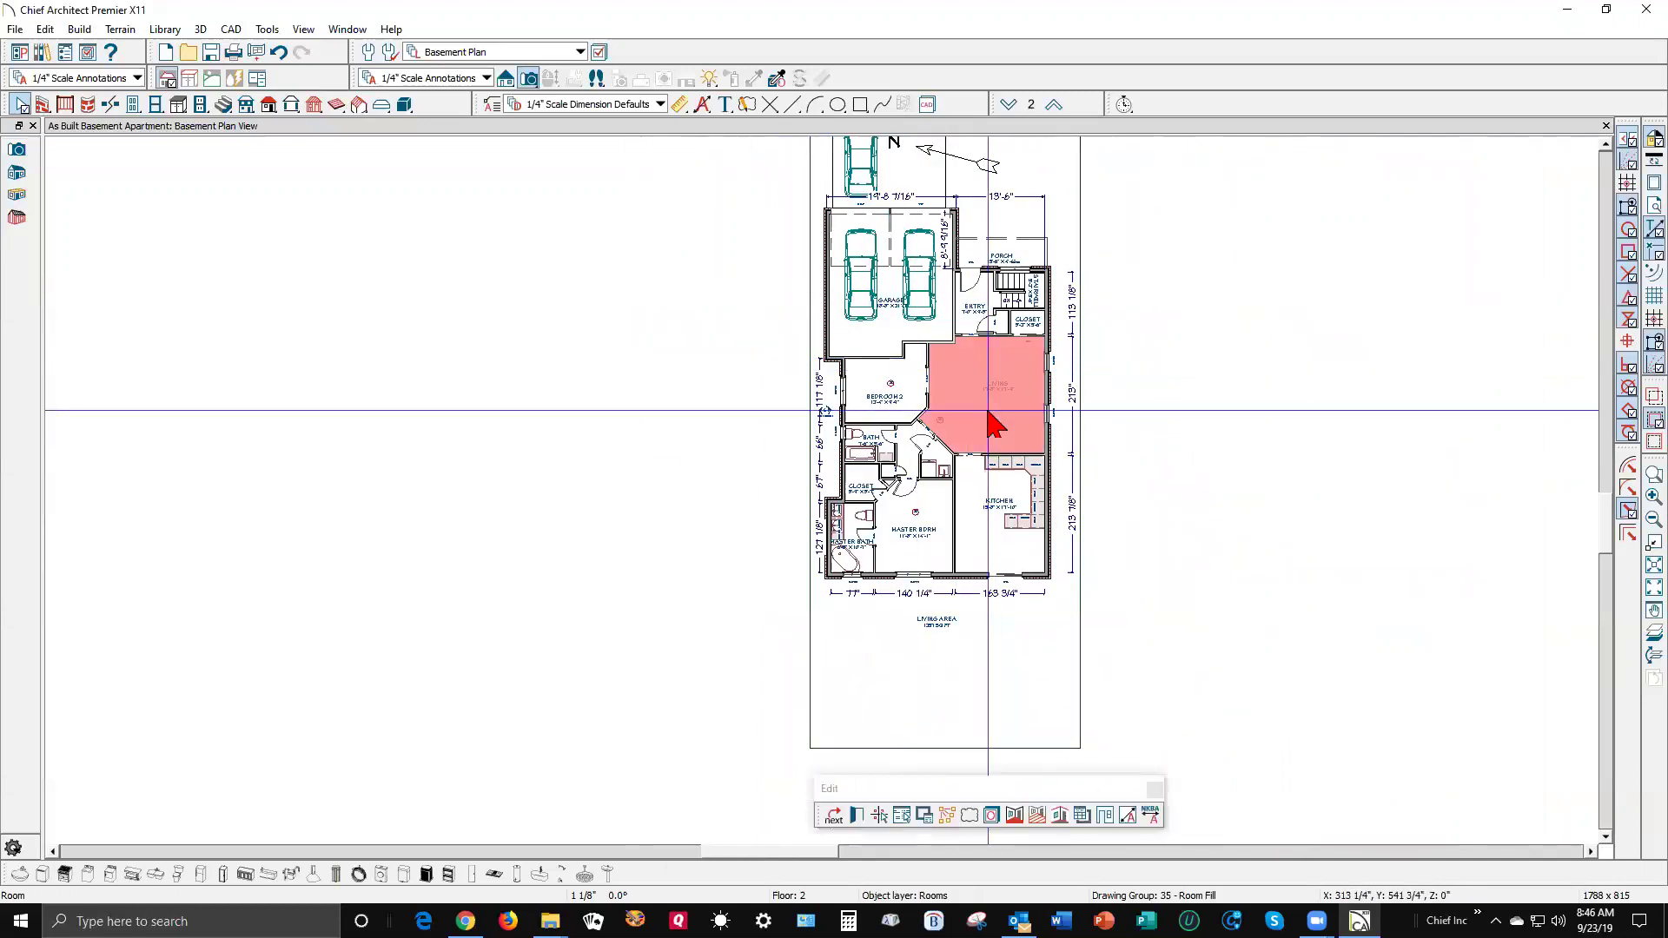
{"action": "scroll", "coordinate": [970, 315], "scroll_direction": "up", "scroll_amount": 1}
{"action": "scroll", "coordinate": [971, 317], "scroll_direction": "up", "scroll_amount": 1}
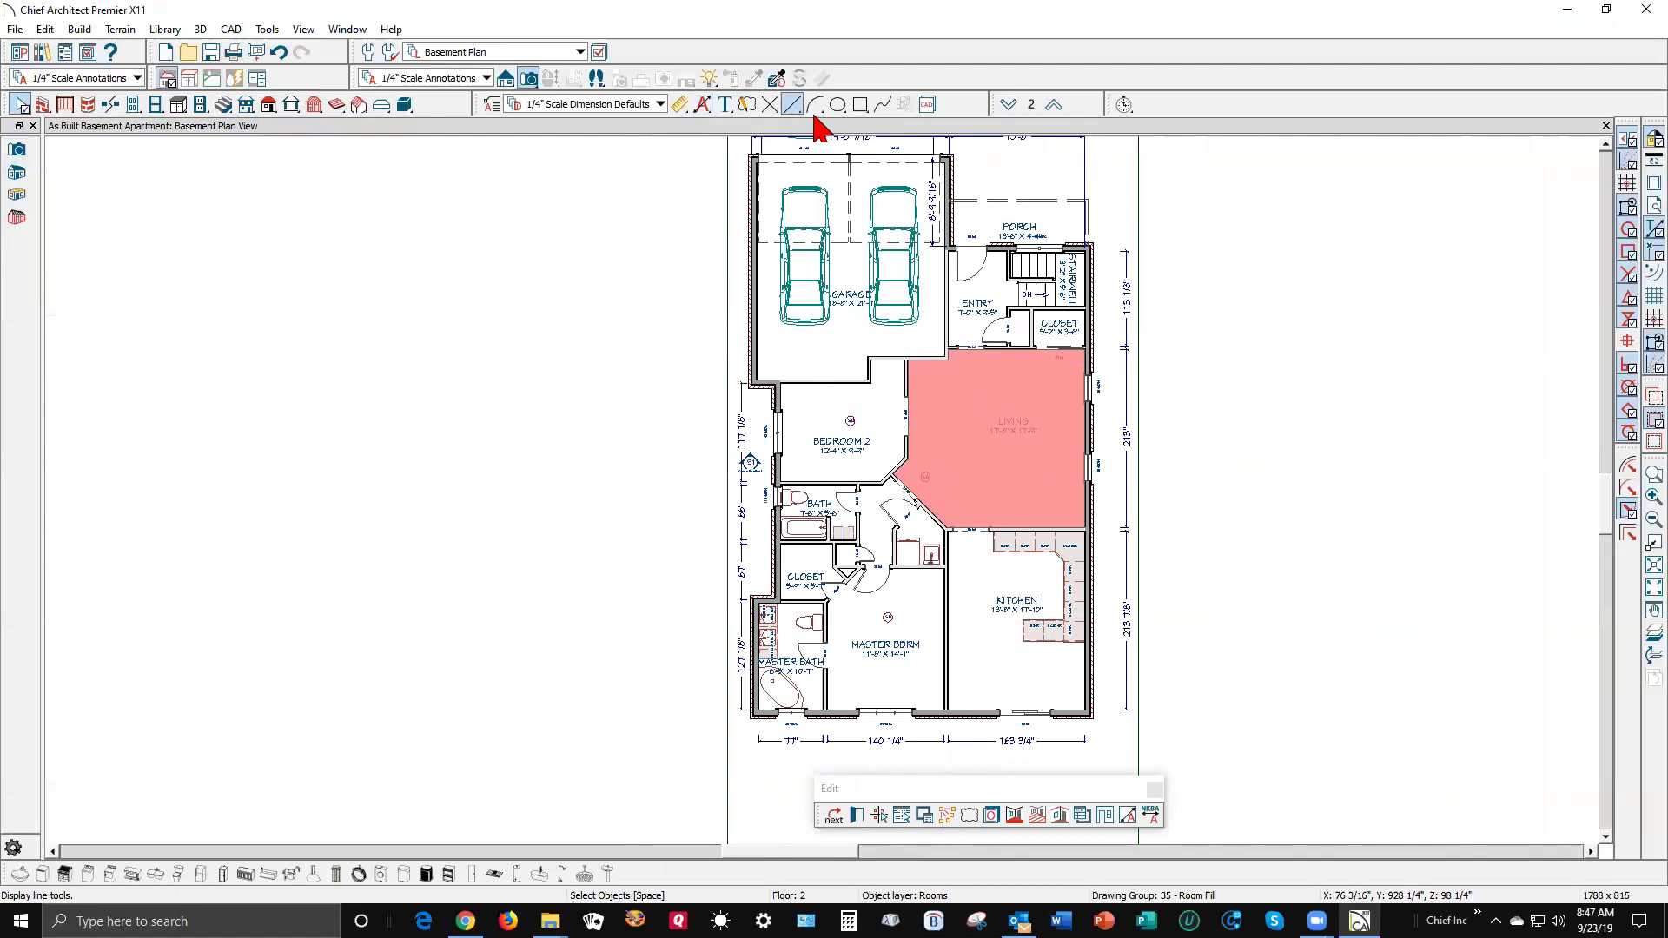
{"action": "left_click", "coordinate": [1008, 105]}
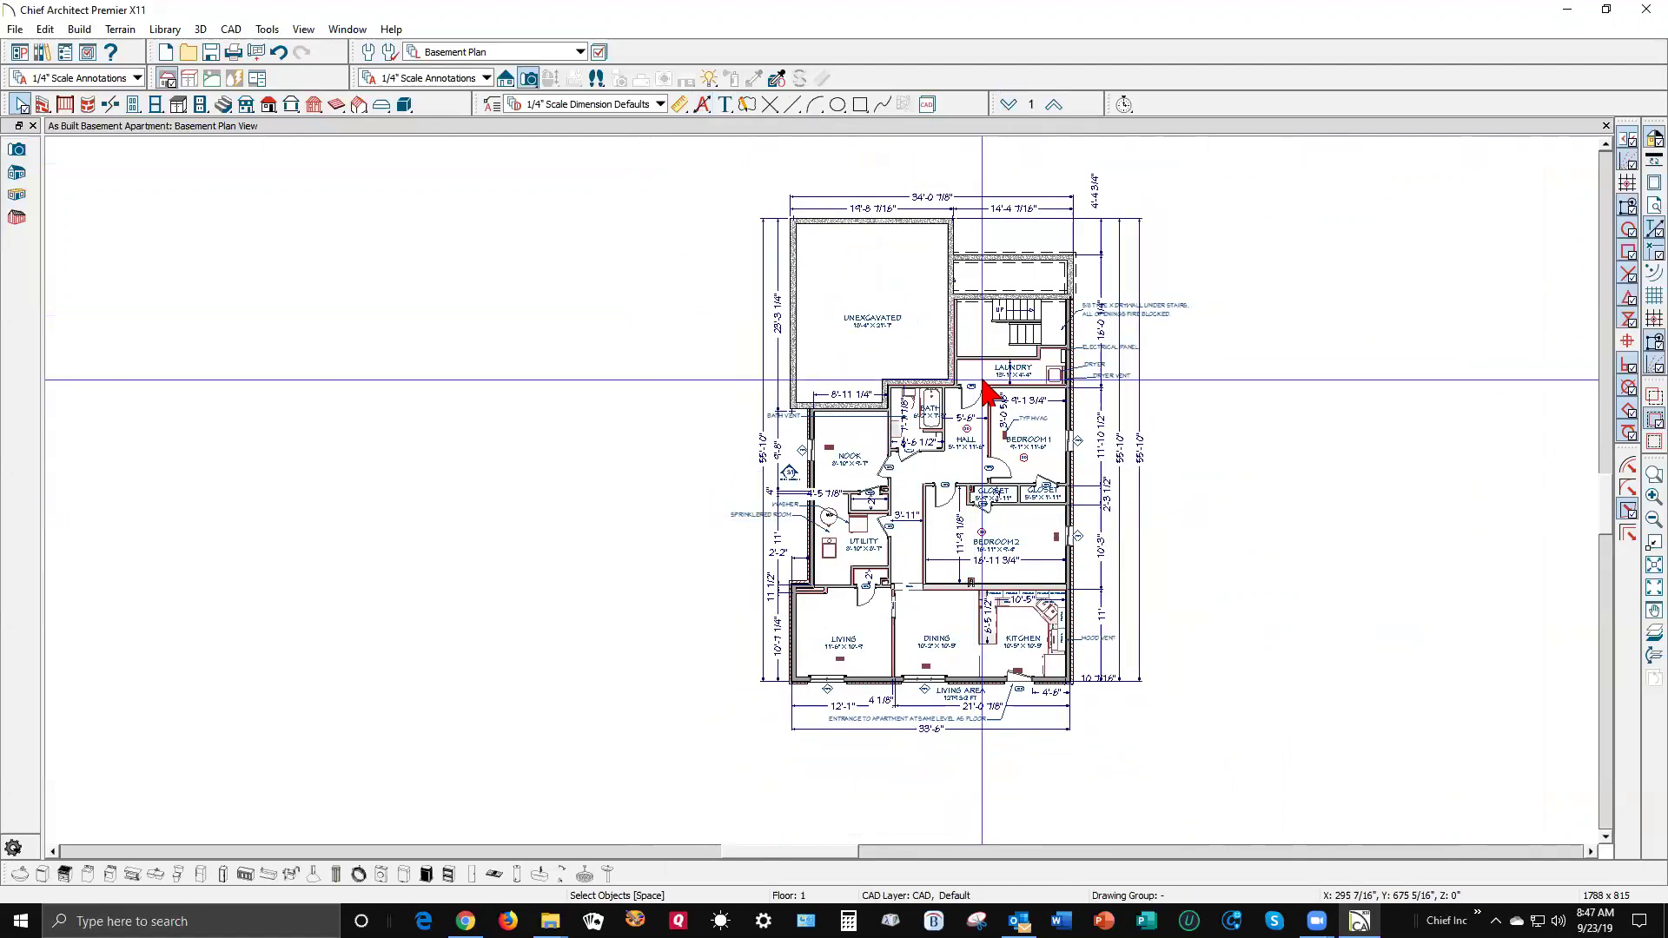
{"action": "scroll", "coordinate": [991, 385], "scroll_direction": "up", "scroll_amount": 2}
{"action": "scroll", "coordinate": [990, 391], "scroll_direction": "down", "scroll_amount": 1}
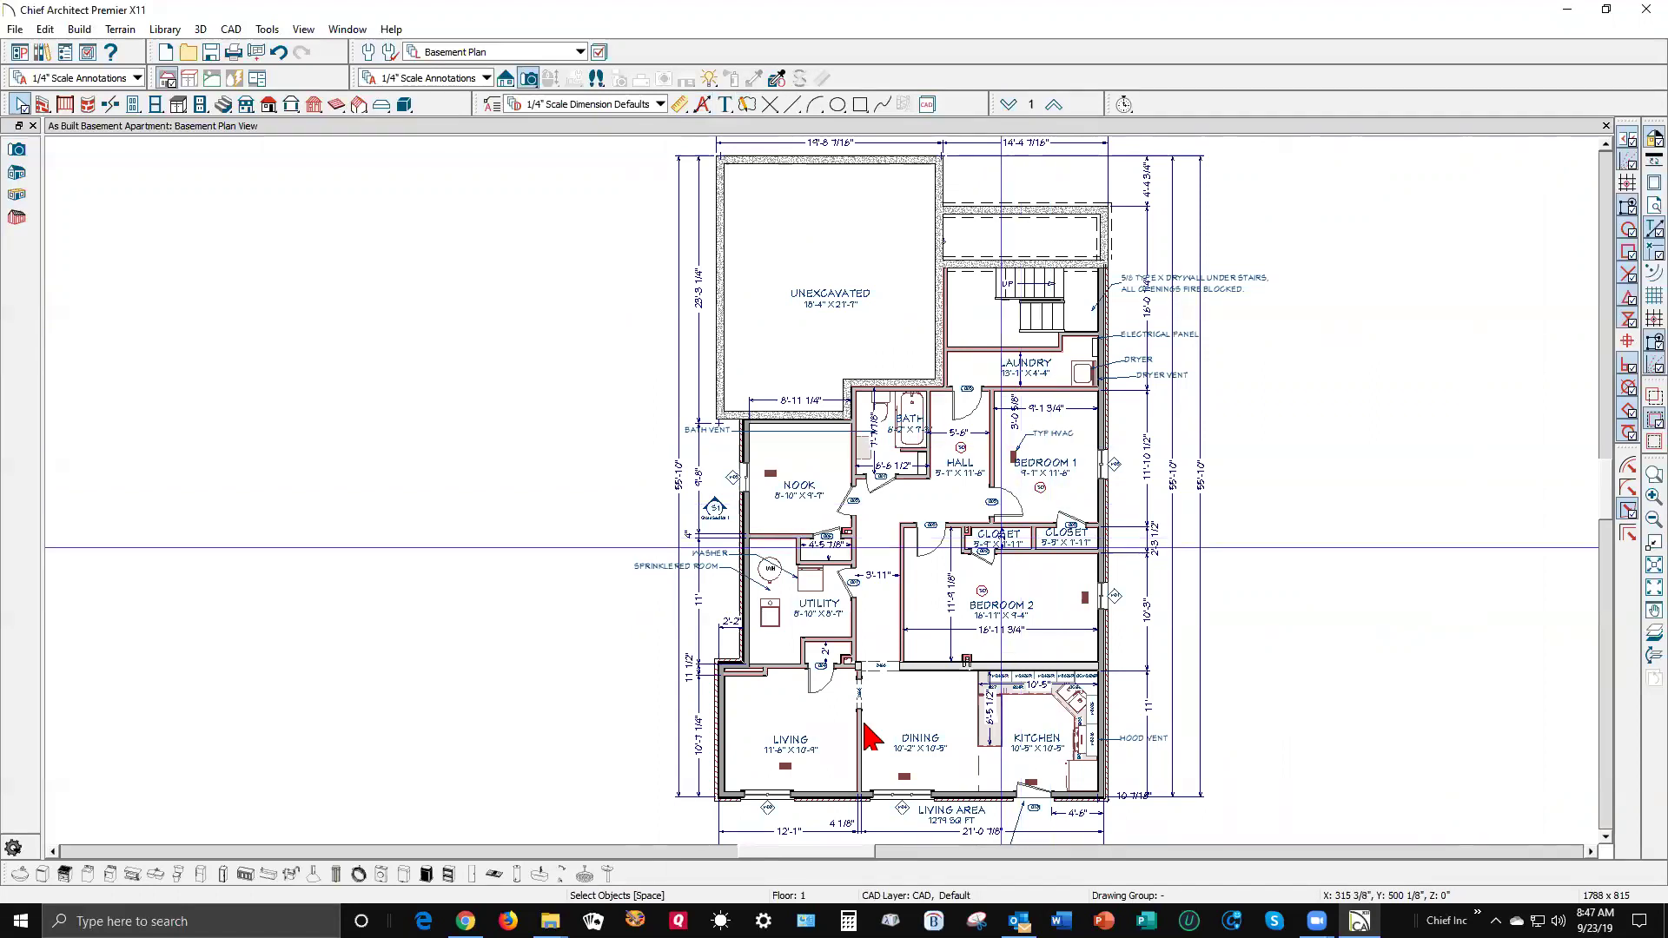
- Move the wall between Utility and Living about 7/16" toward Living at the exterior corner jog
{"action": "scroll", "coordinate": [865, 738], "scroll_direction": "up", "scroll_amount": 4}
{"action": "scroll", "coordinate": [865, 738], "scroll_direction": "up", "scroll_amount": 2}
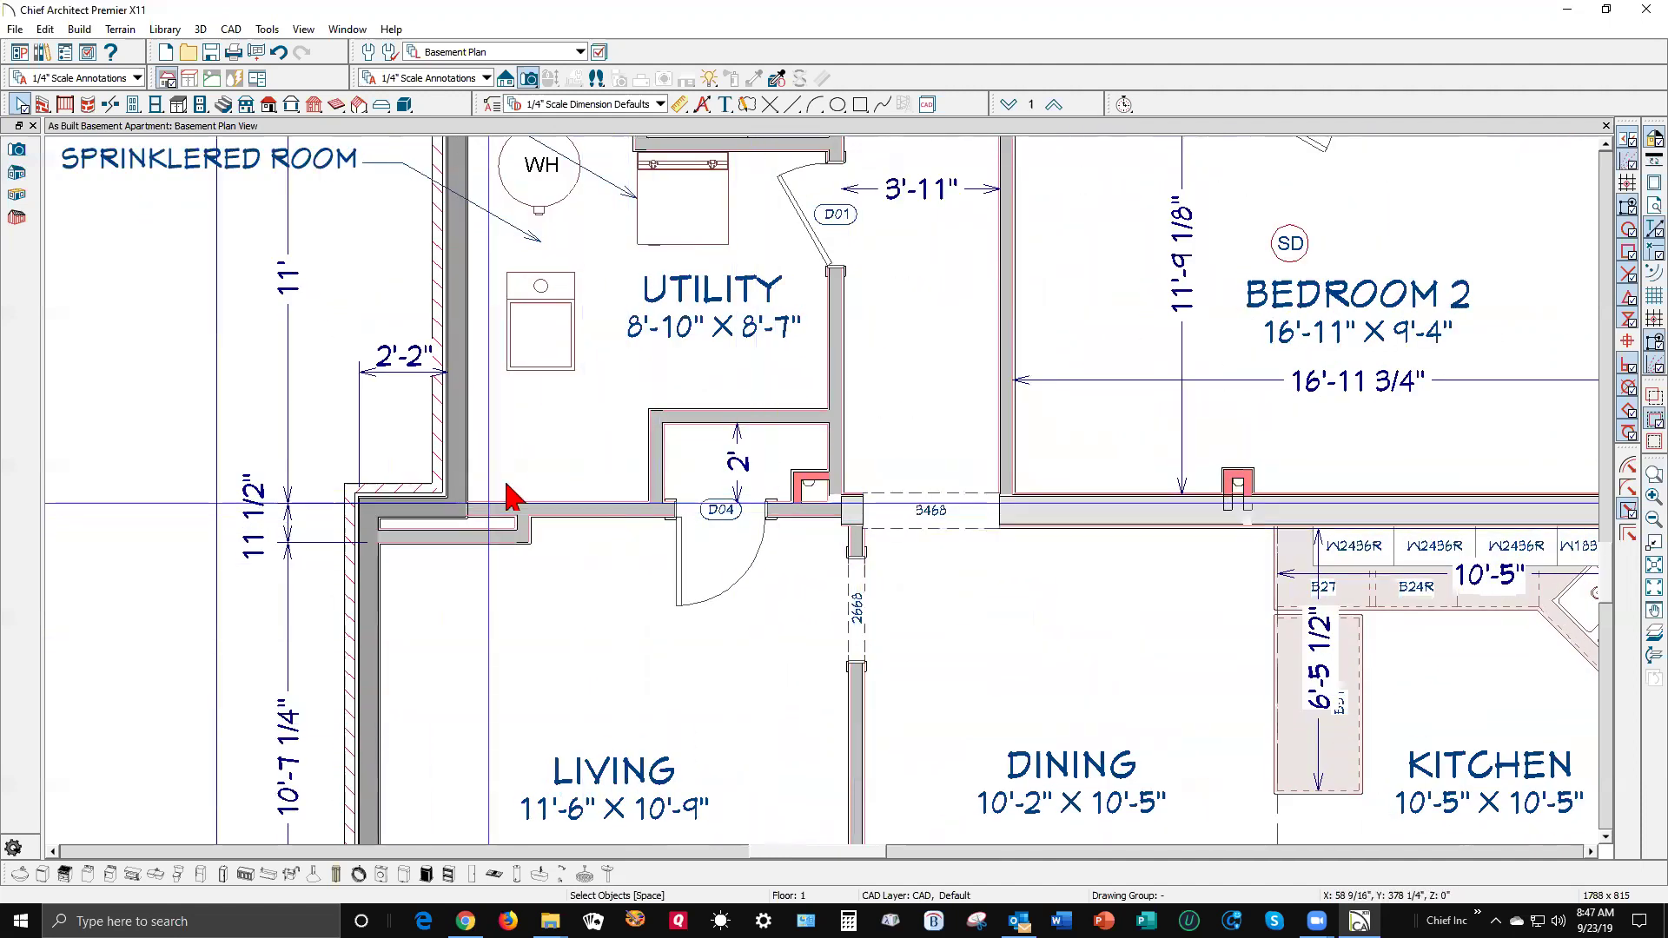
{"action": "scroll", "coordinate": [440, 556], "scroll_direction": "up", "scroll_amount": 5}
{"action": "scroll", "coordinate": [439, 556], "scroll_direction": "down", "scroll_amount": 2}
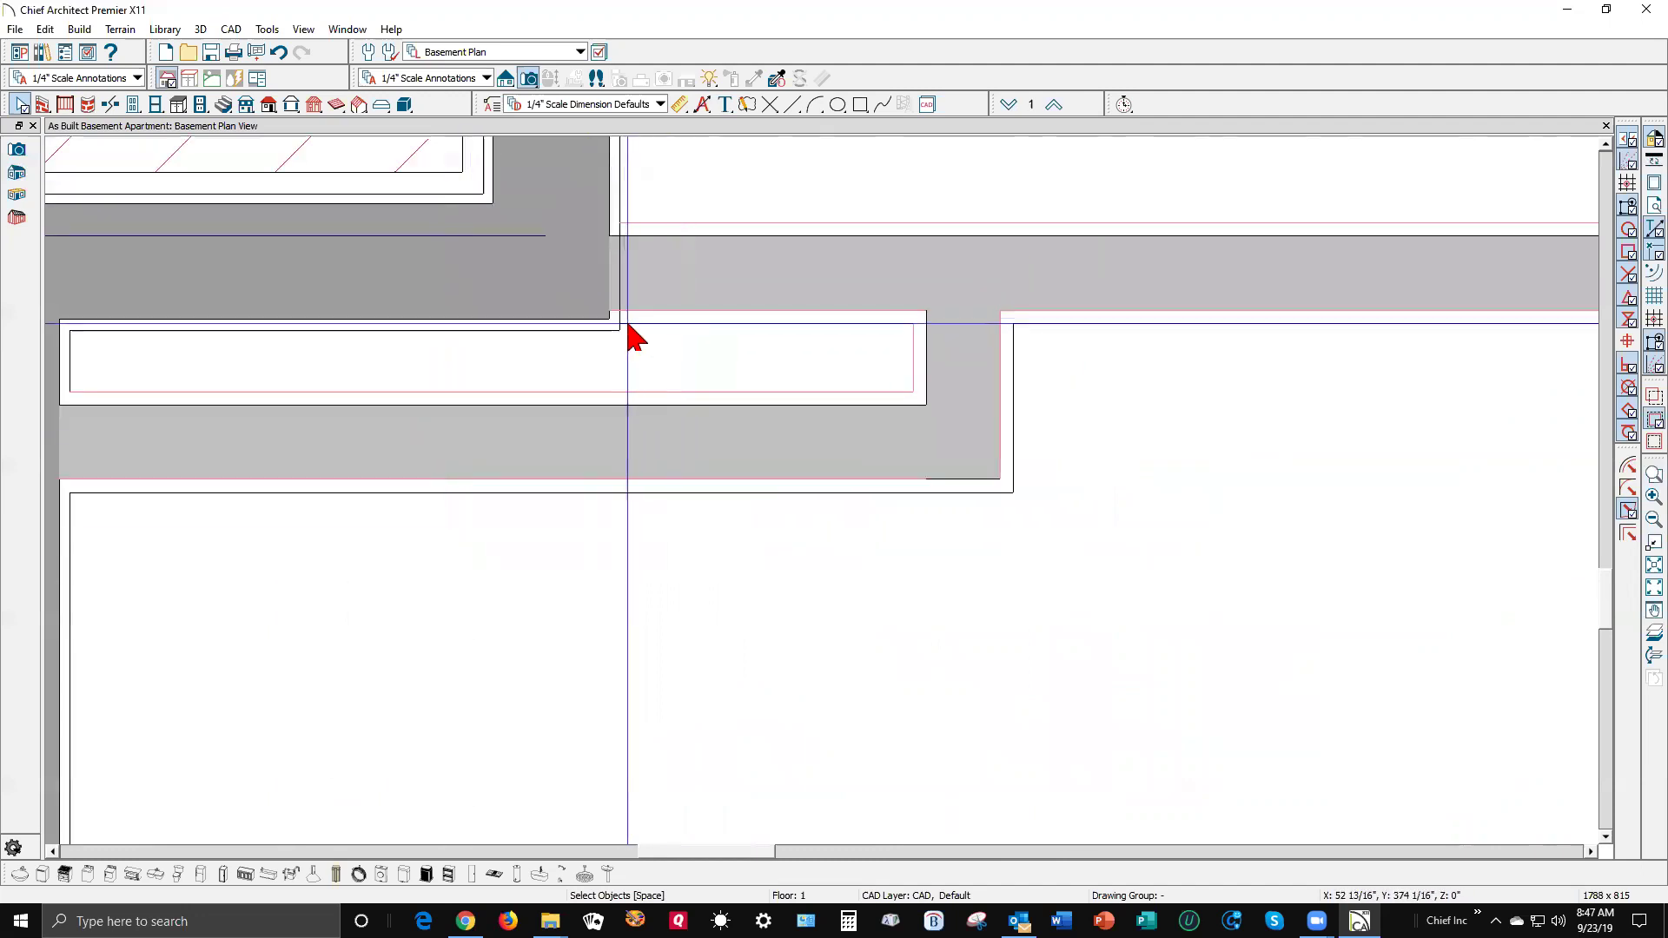
{"action": "left_click", "coordinate": [652, 269]}
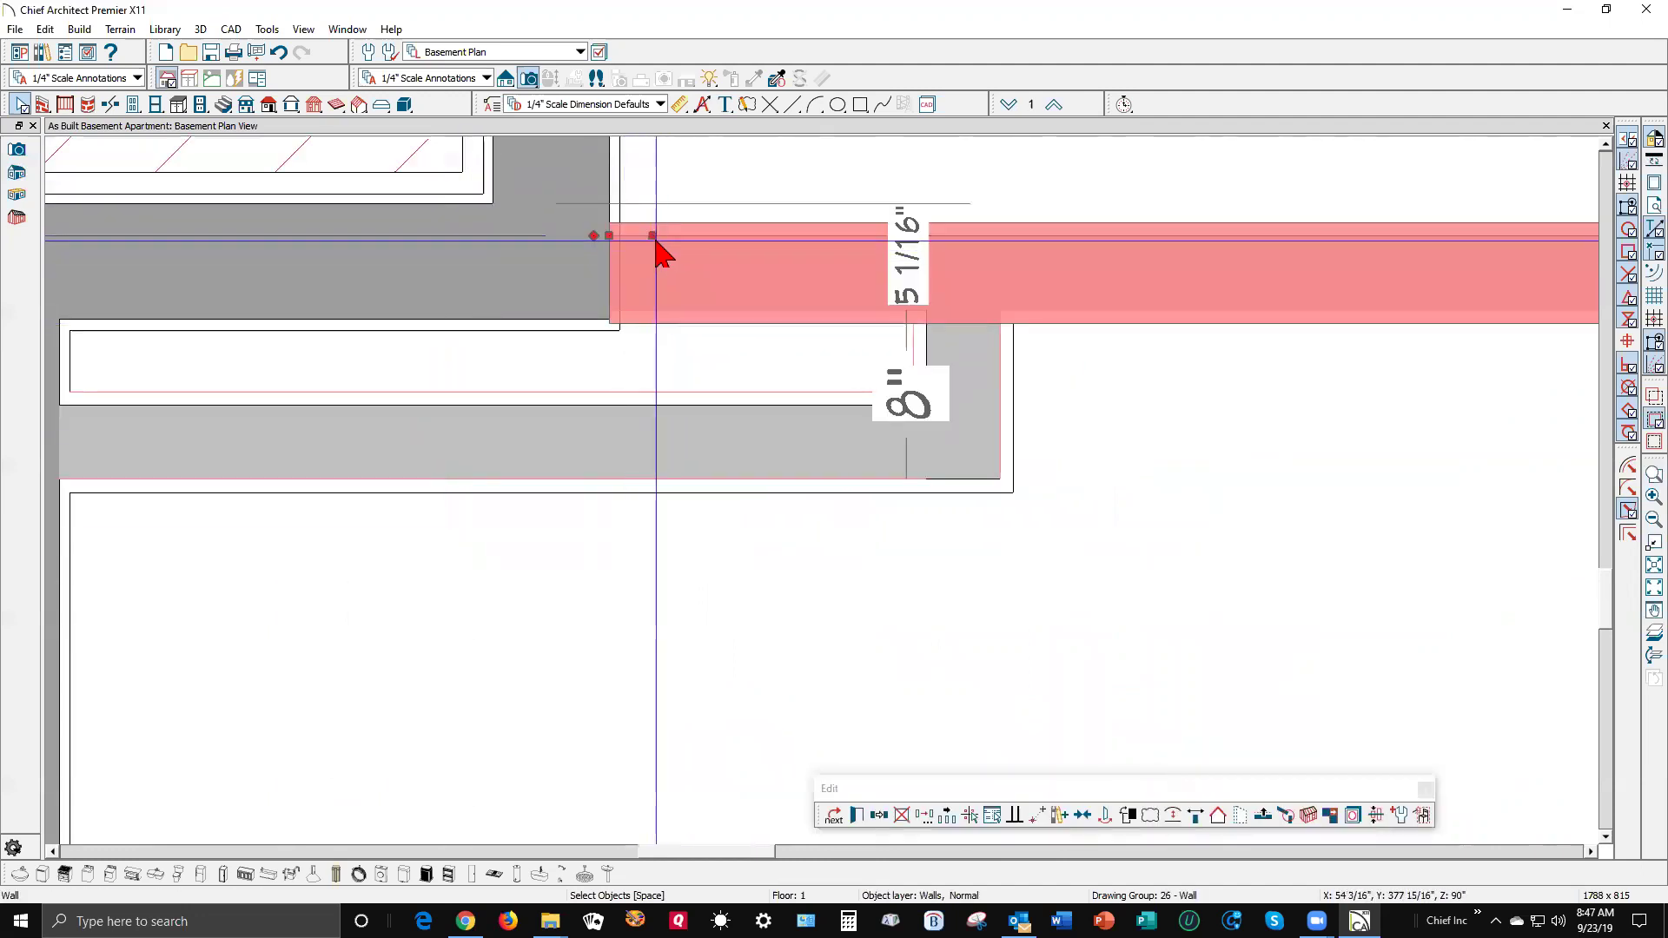
{"action": "left_click_drag", "start_coordinate": [654, 238], "coordinate": [654, 244]}
{"action": "key", "text": "Escape"}
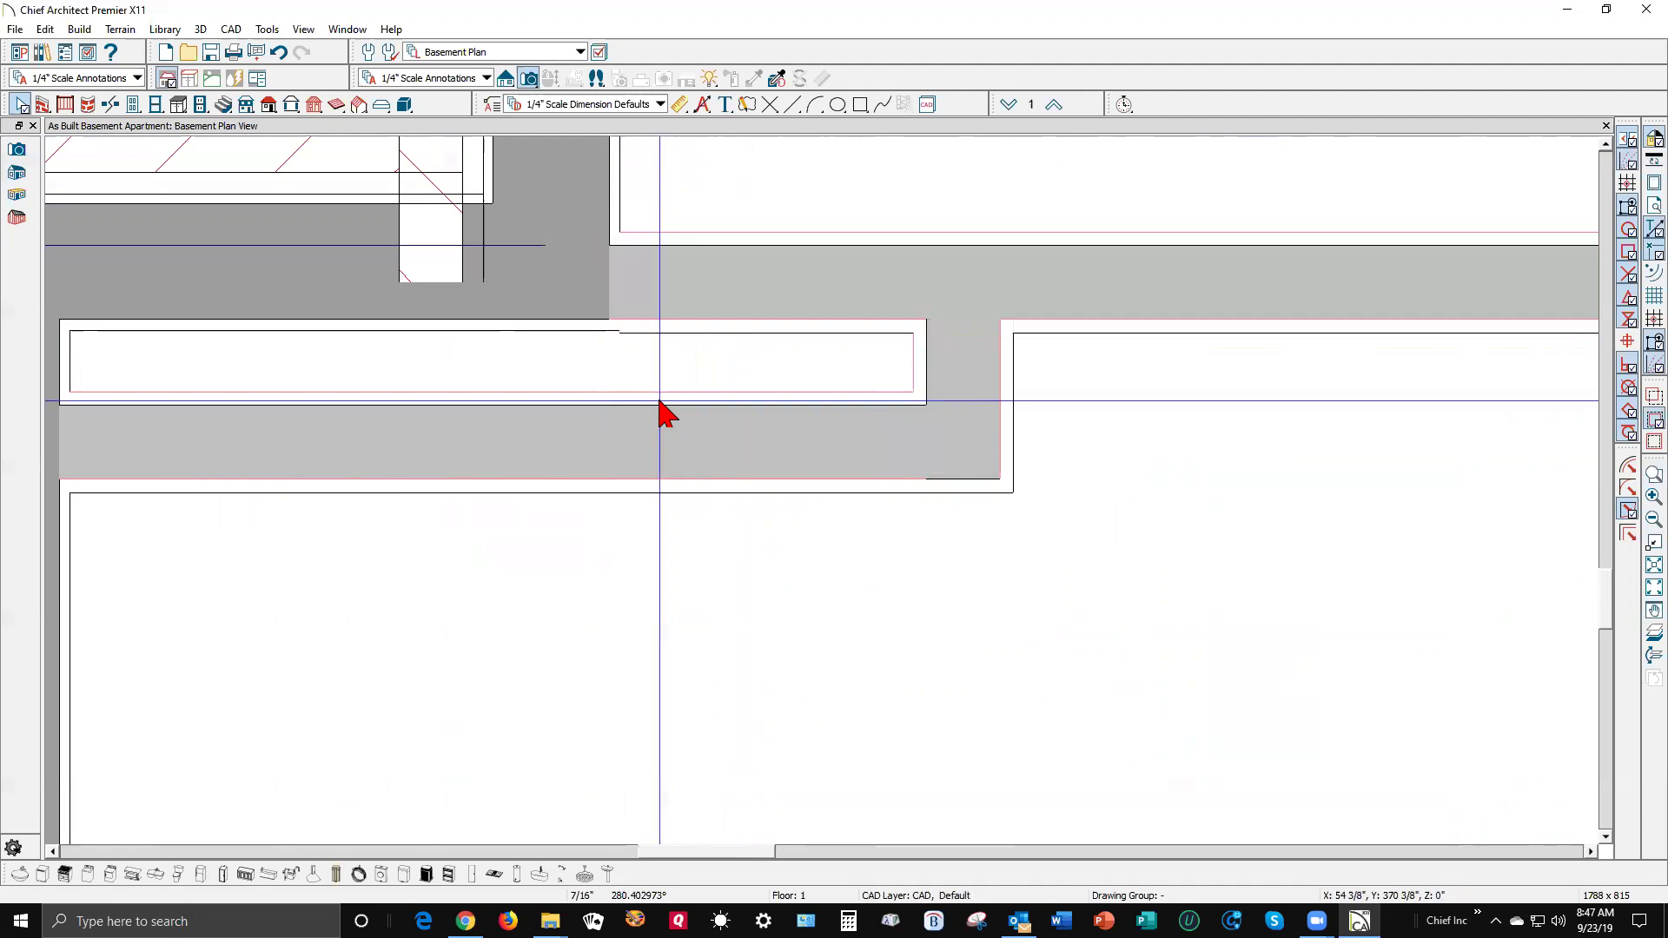
- Shift the Utility–Living wall about 1/8" back toward Utility so its face lines up with the exterior corner's drywall
{"action": "scroll", "coordinate": [627, 311], "scroll_direction": "up", "scroll_amount": 2}
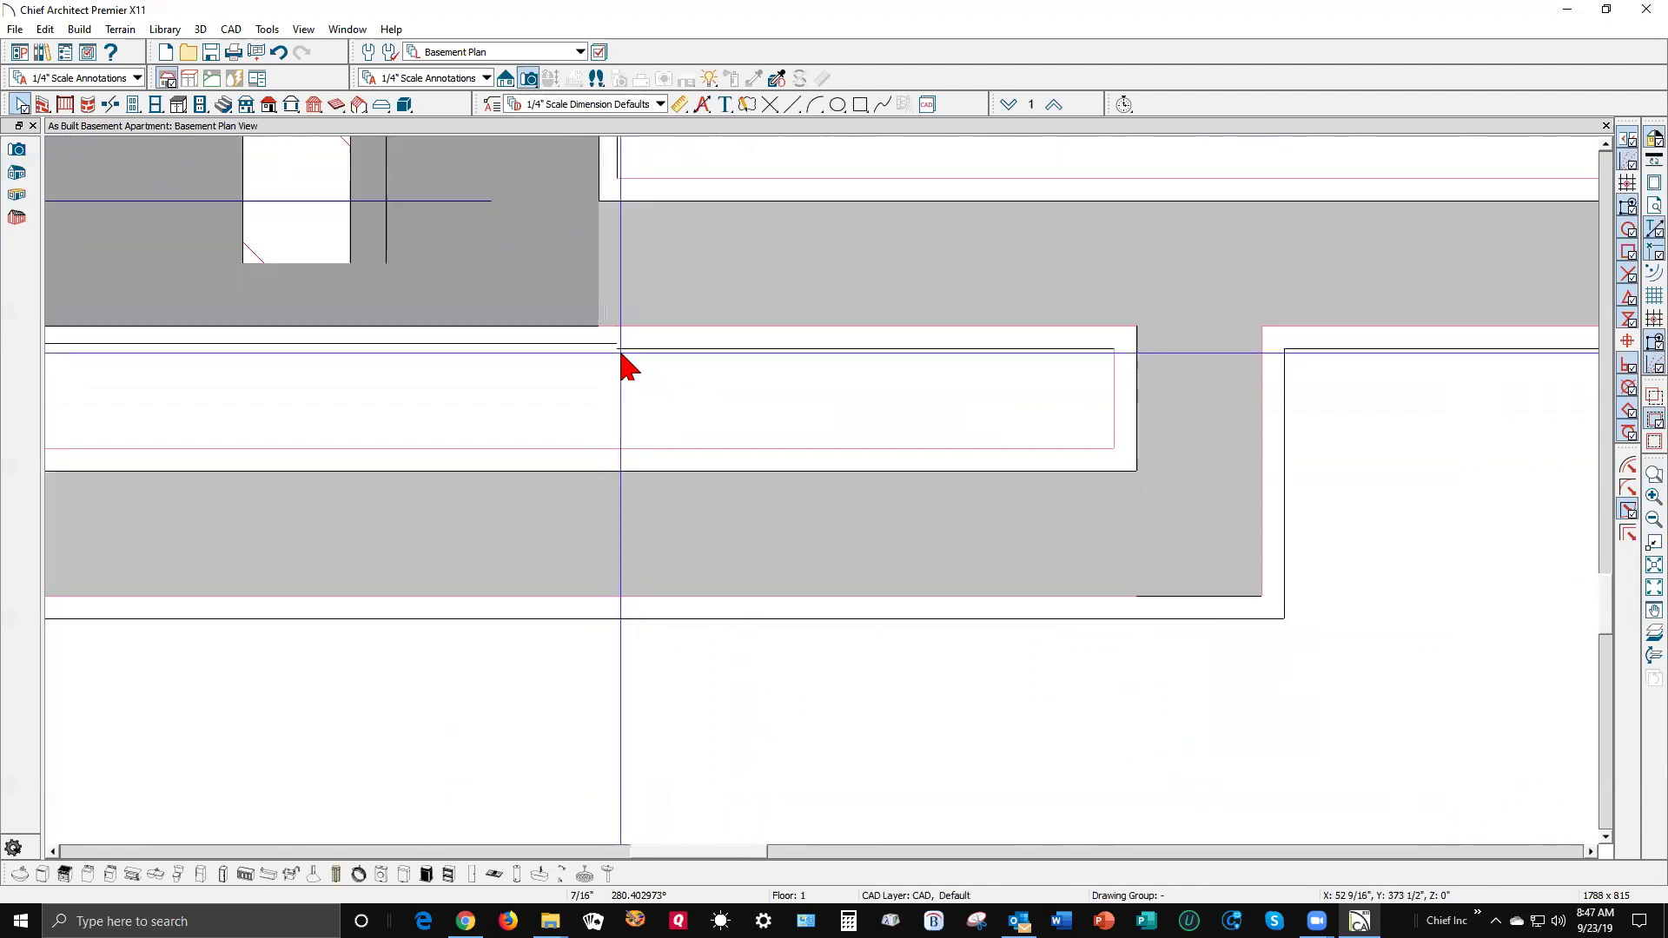
{"action": "left_click", "coordinate": [652, 306]}
{"action": "left_click_drag", "start_coordinate": [644, 201], "coordinate": [637, 269]}
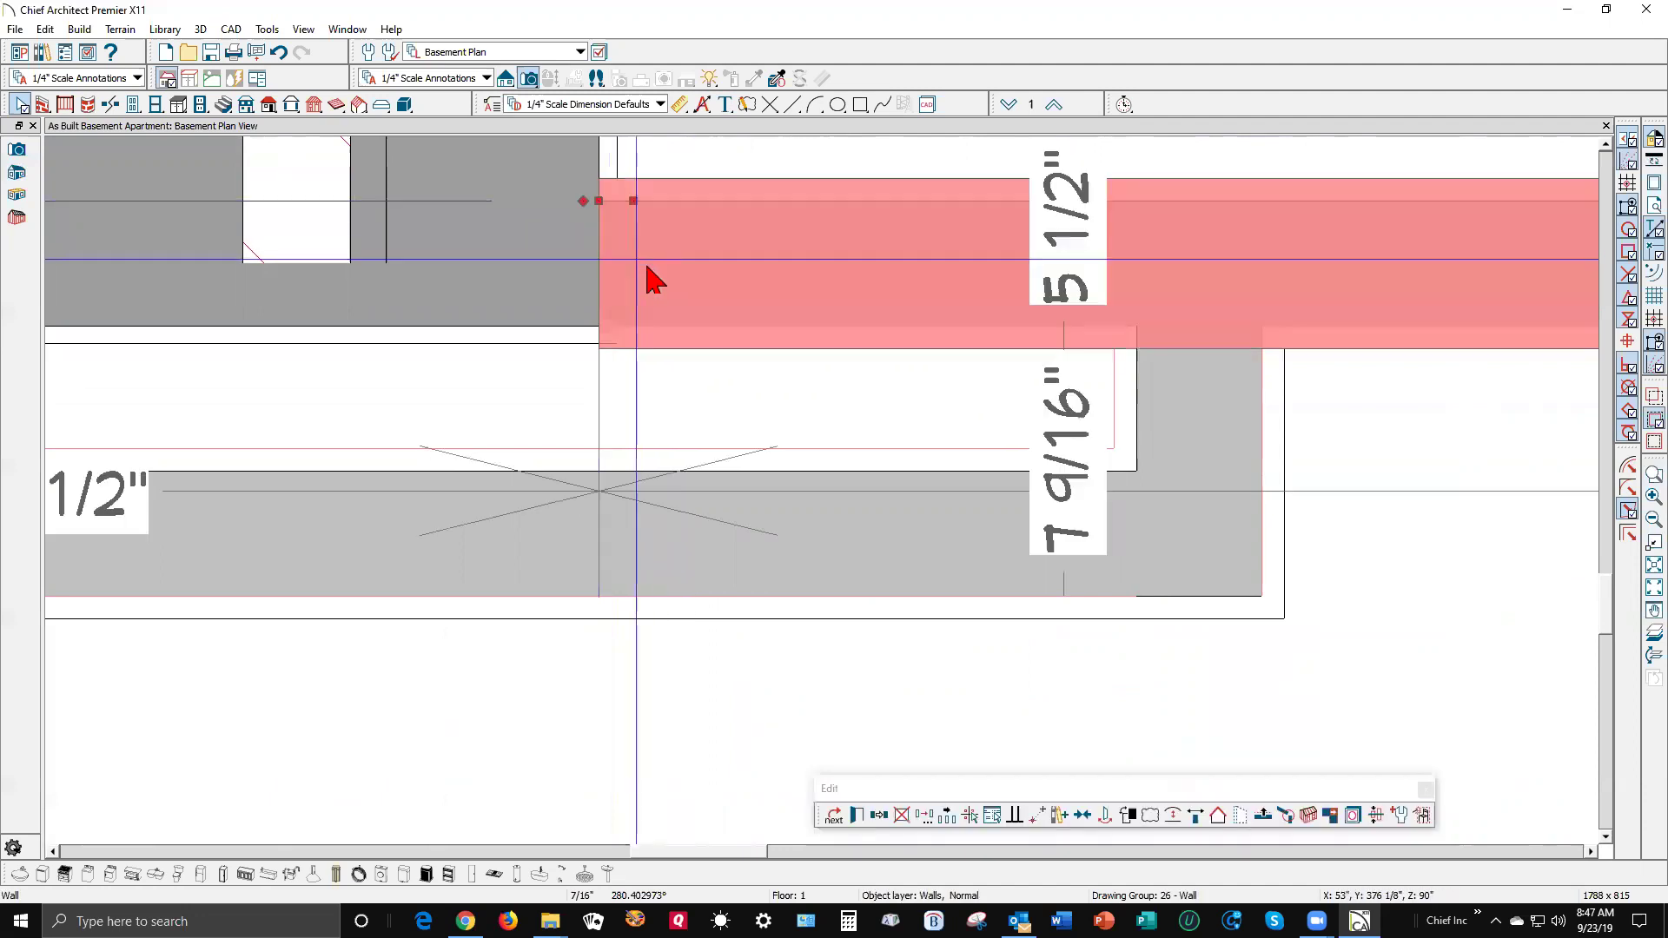
{"action": "left_click_drag", "start_coordinate": [642, 192], "coordinate": [644, 194]}
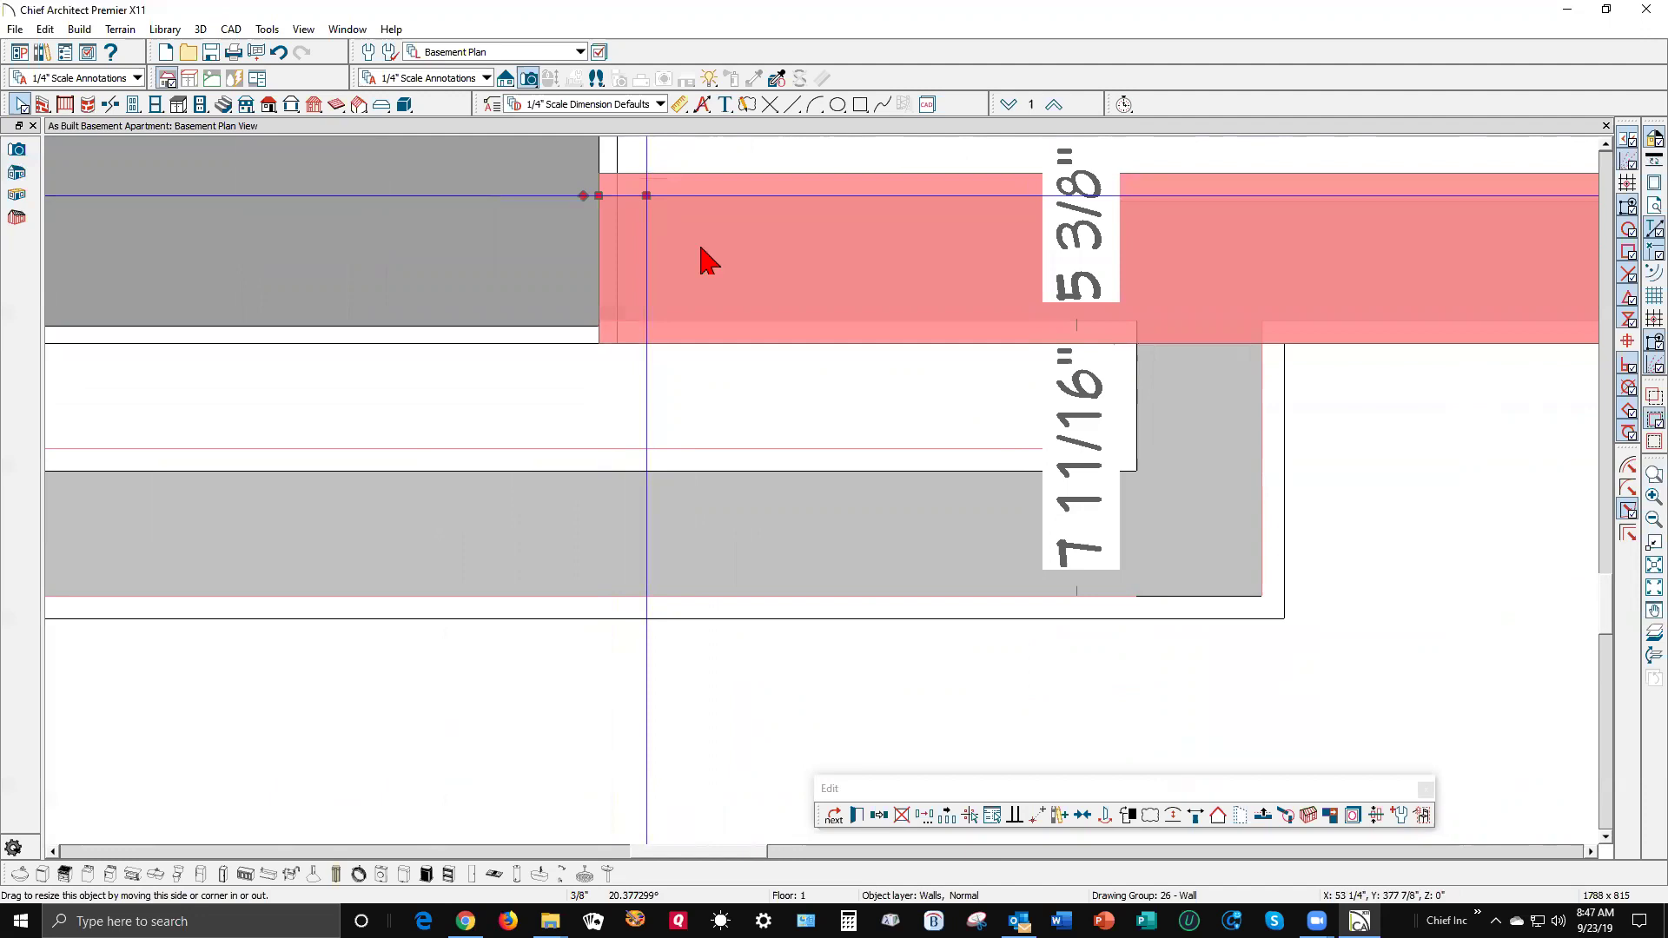
{"action": "key", "text": "Escape"}
- Try to extend the end of the wall containing the 3468 opening to the adjacent wall between the hall and the Utility closet
{"action": "scroll", "coordinate": [576, 493], "scroll_direction": "down", "scroll_amount": 3}
{"action": "scroll", "coordinate": [587, 477], "scroll_direction": "down", "scroll_amount": 2}
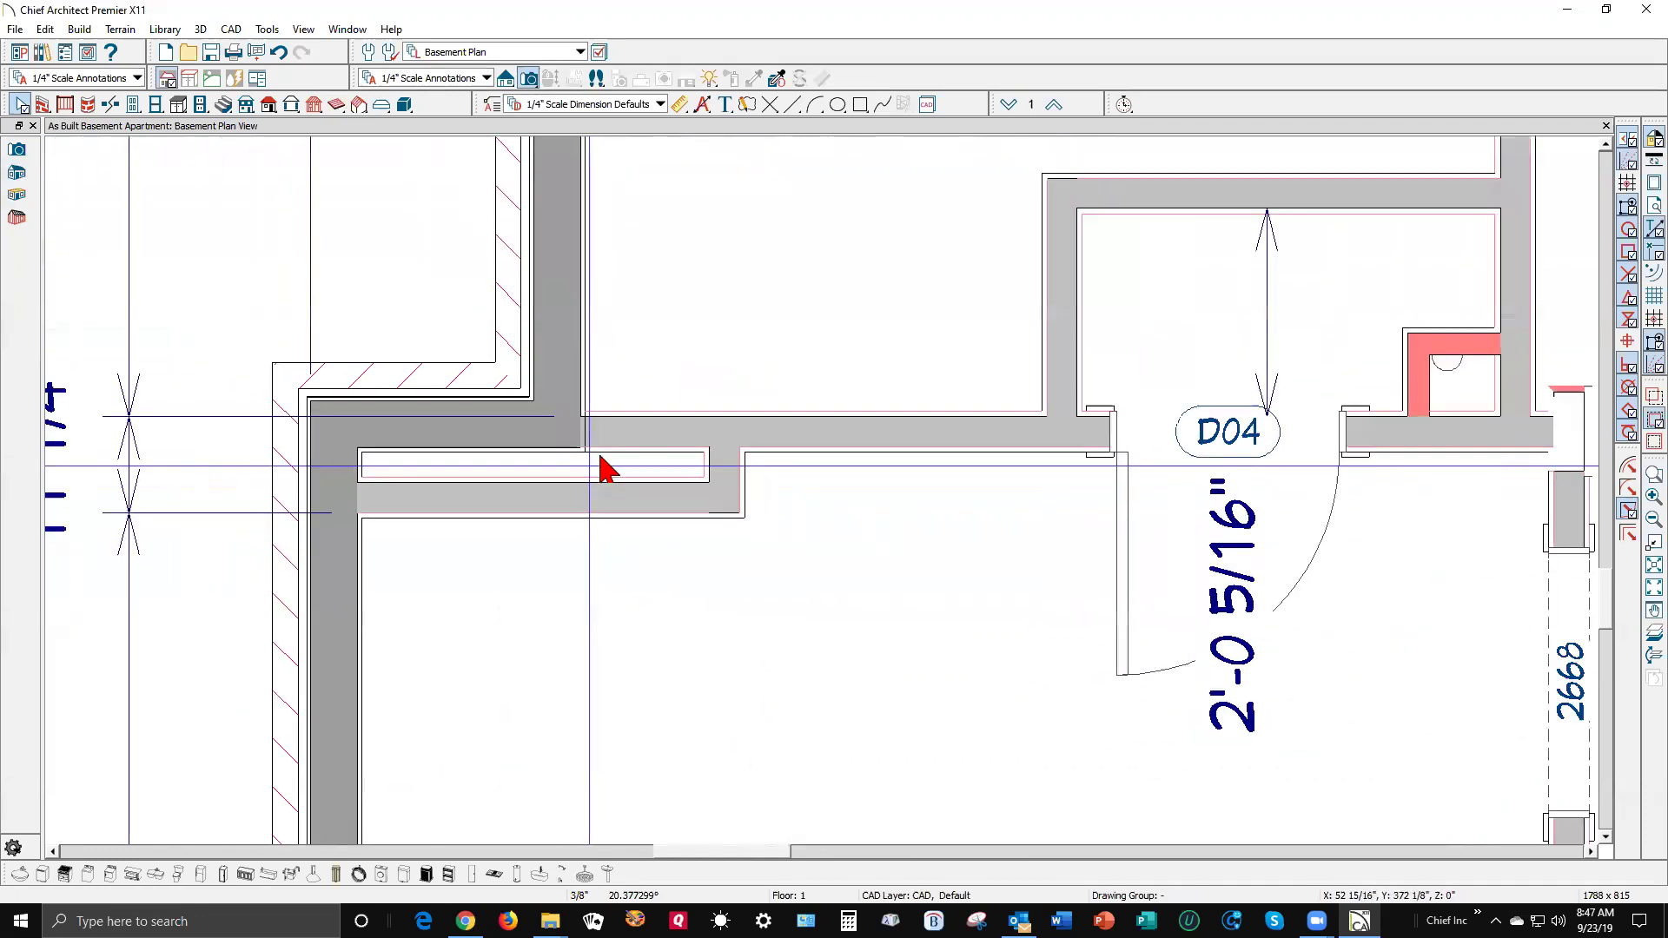
{"action": "scroll", "coordinate": [594, 478], "scroll_direction": "down", "scroll_amount": 2}
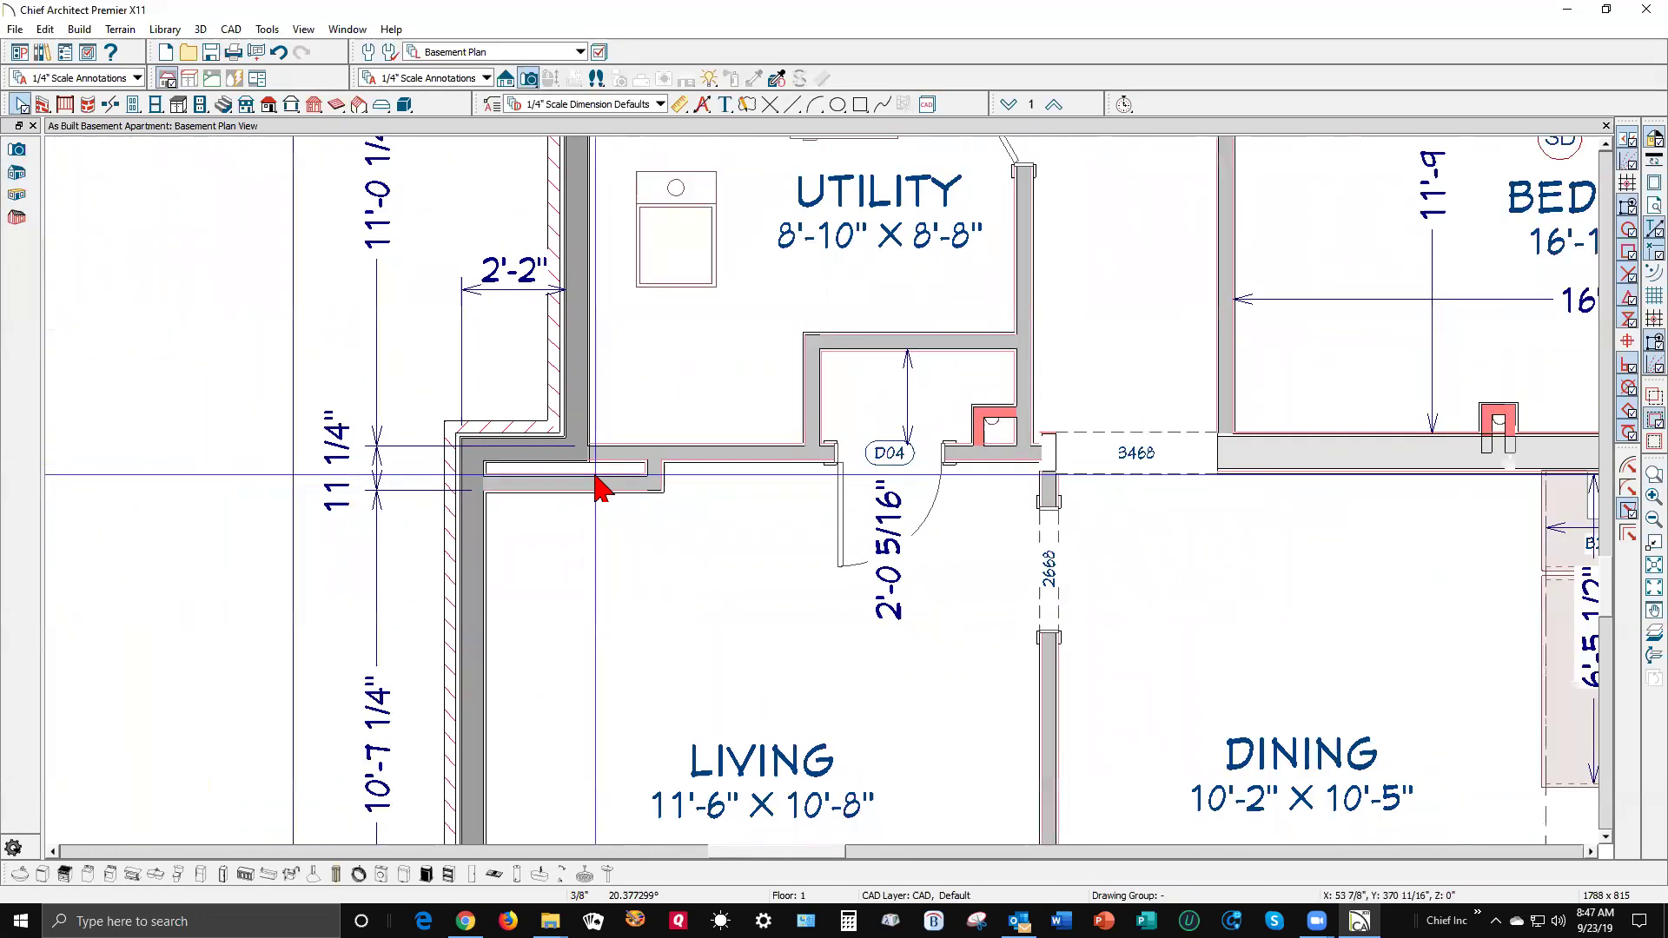
{"action": "scroll", "coordinate": [599, 488], "scroll_direction": "down", "scroll_amount": 2}
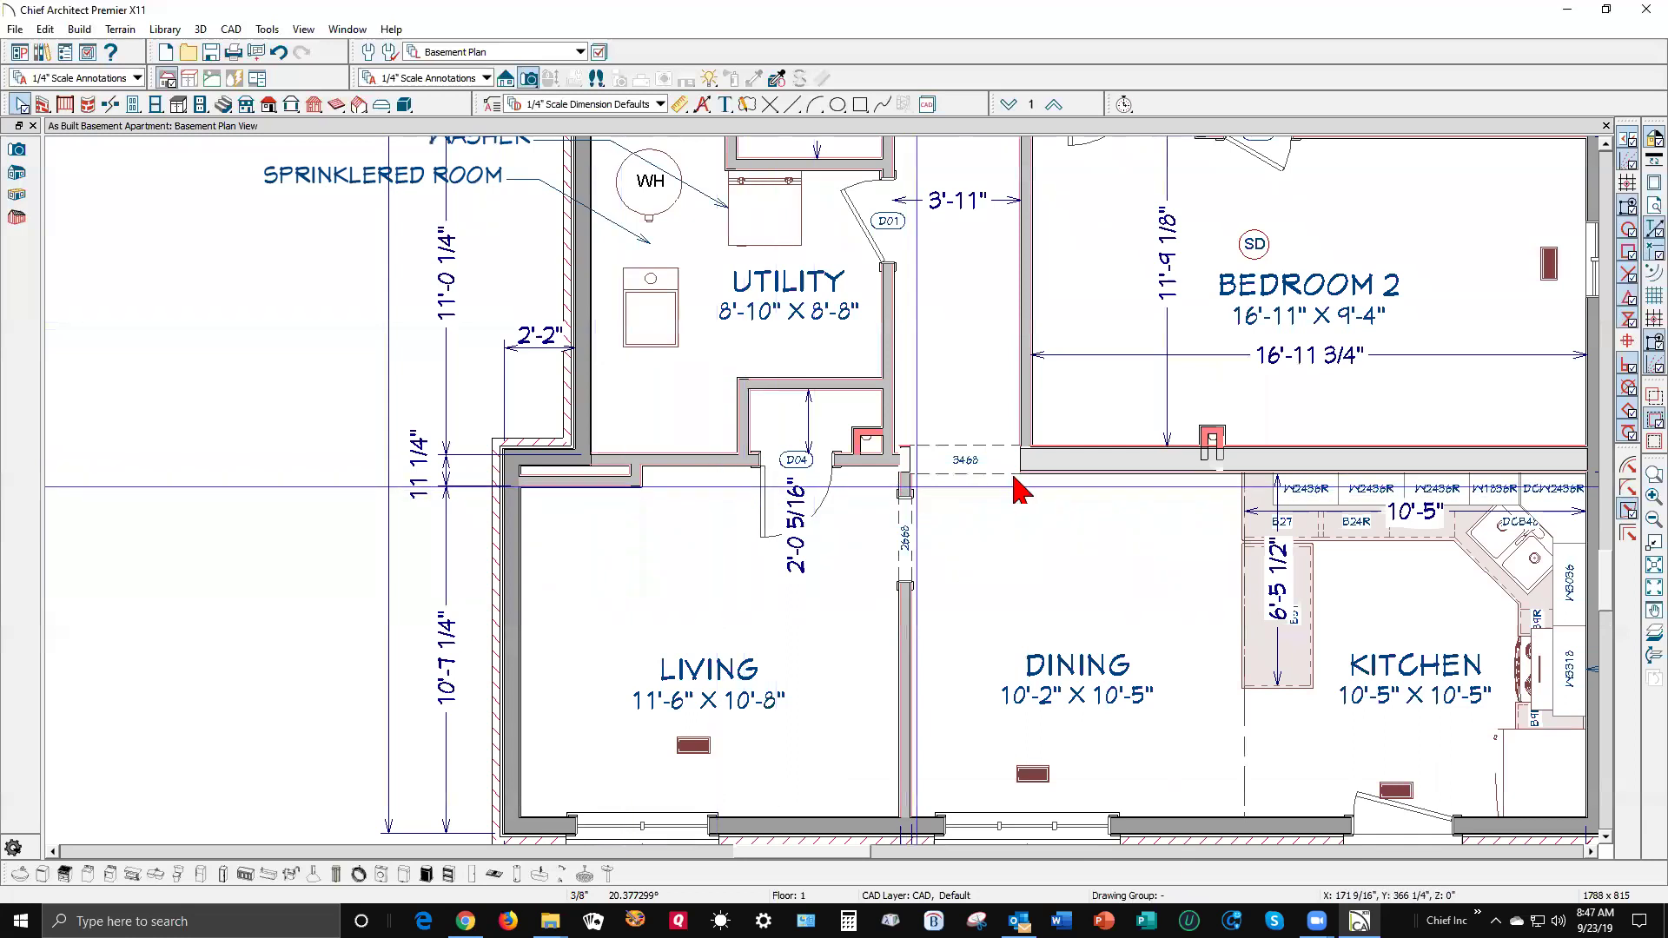
{"action": "scroll", "coordinate": [1021, 491], "scroll_direction": "up", "scroll_amount": 6}
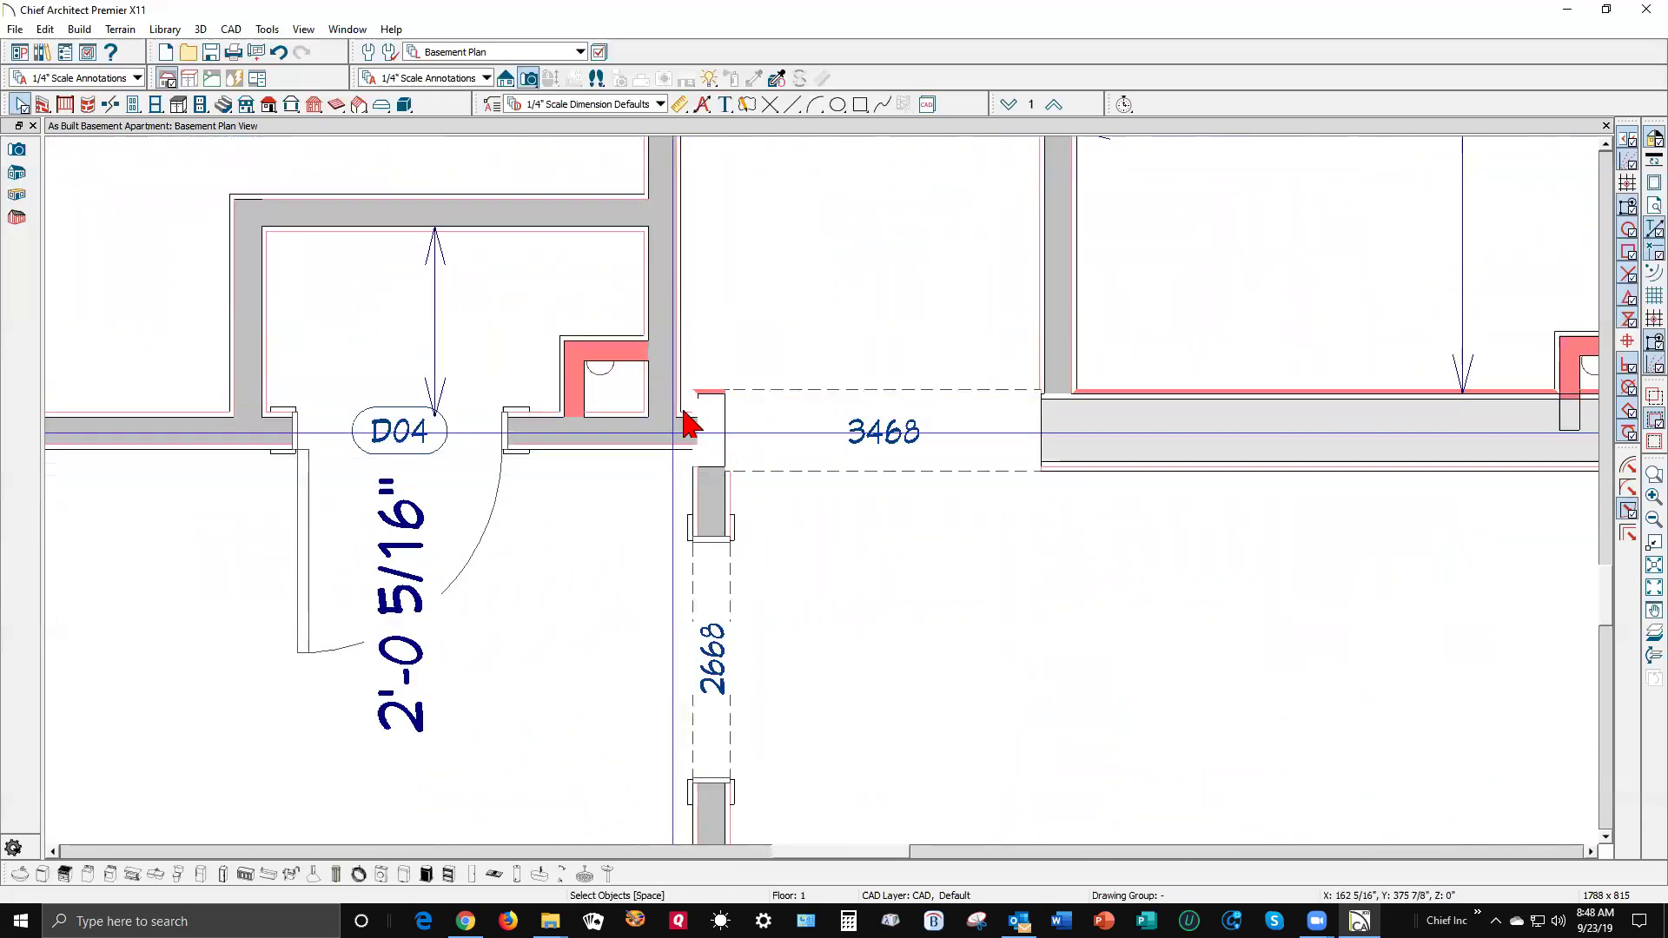
{"action": "left_click", "coordinate": [690, 439]}
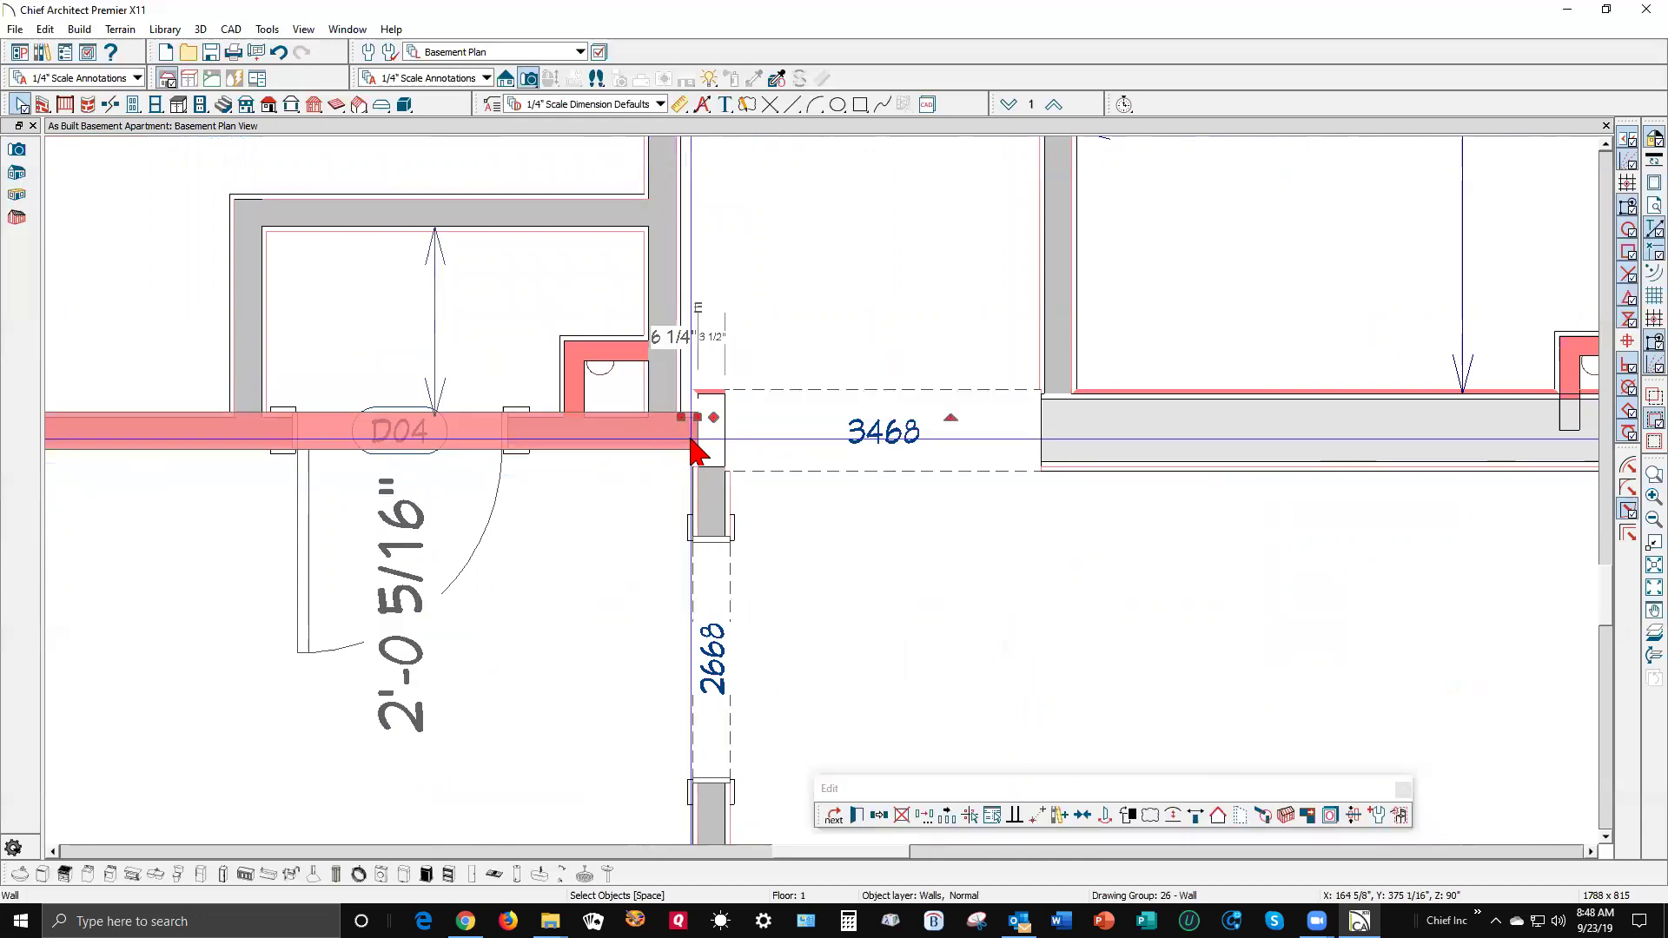
{"action": "left_click", "coordinate": [1127, 458]}
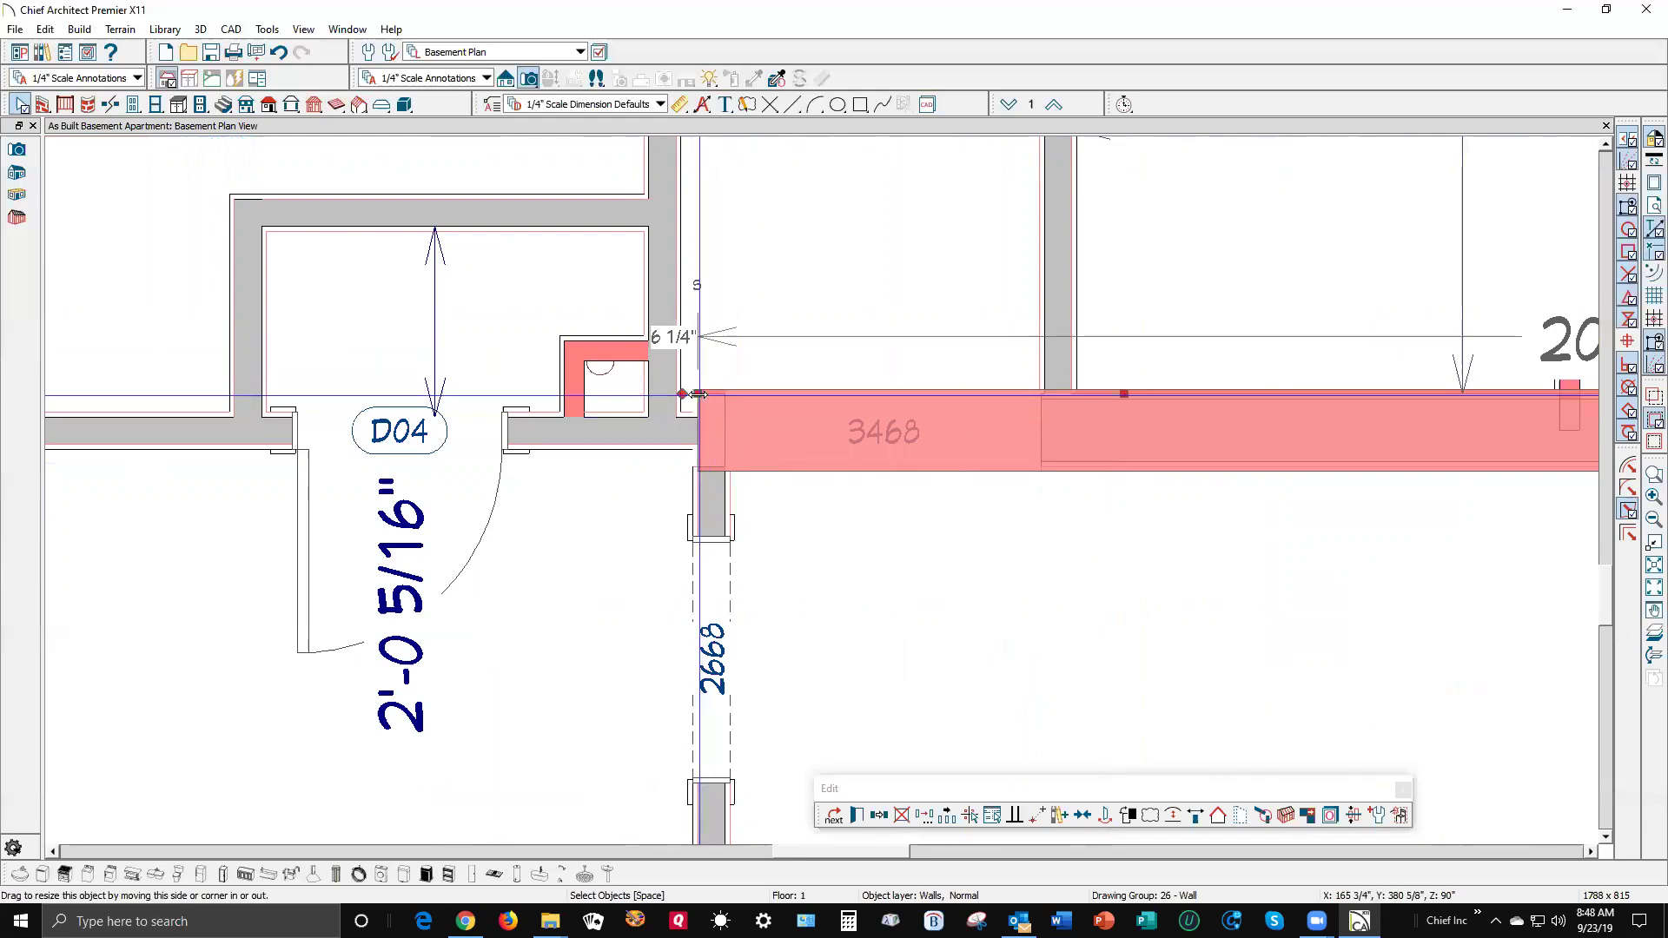
{"action": "left_click_drag", "start_coordinate": [687, 393], "coordinate": [661, 395]}
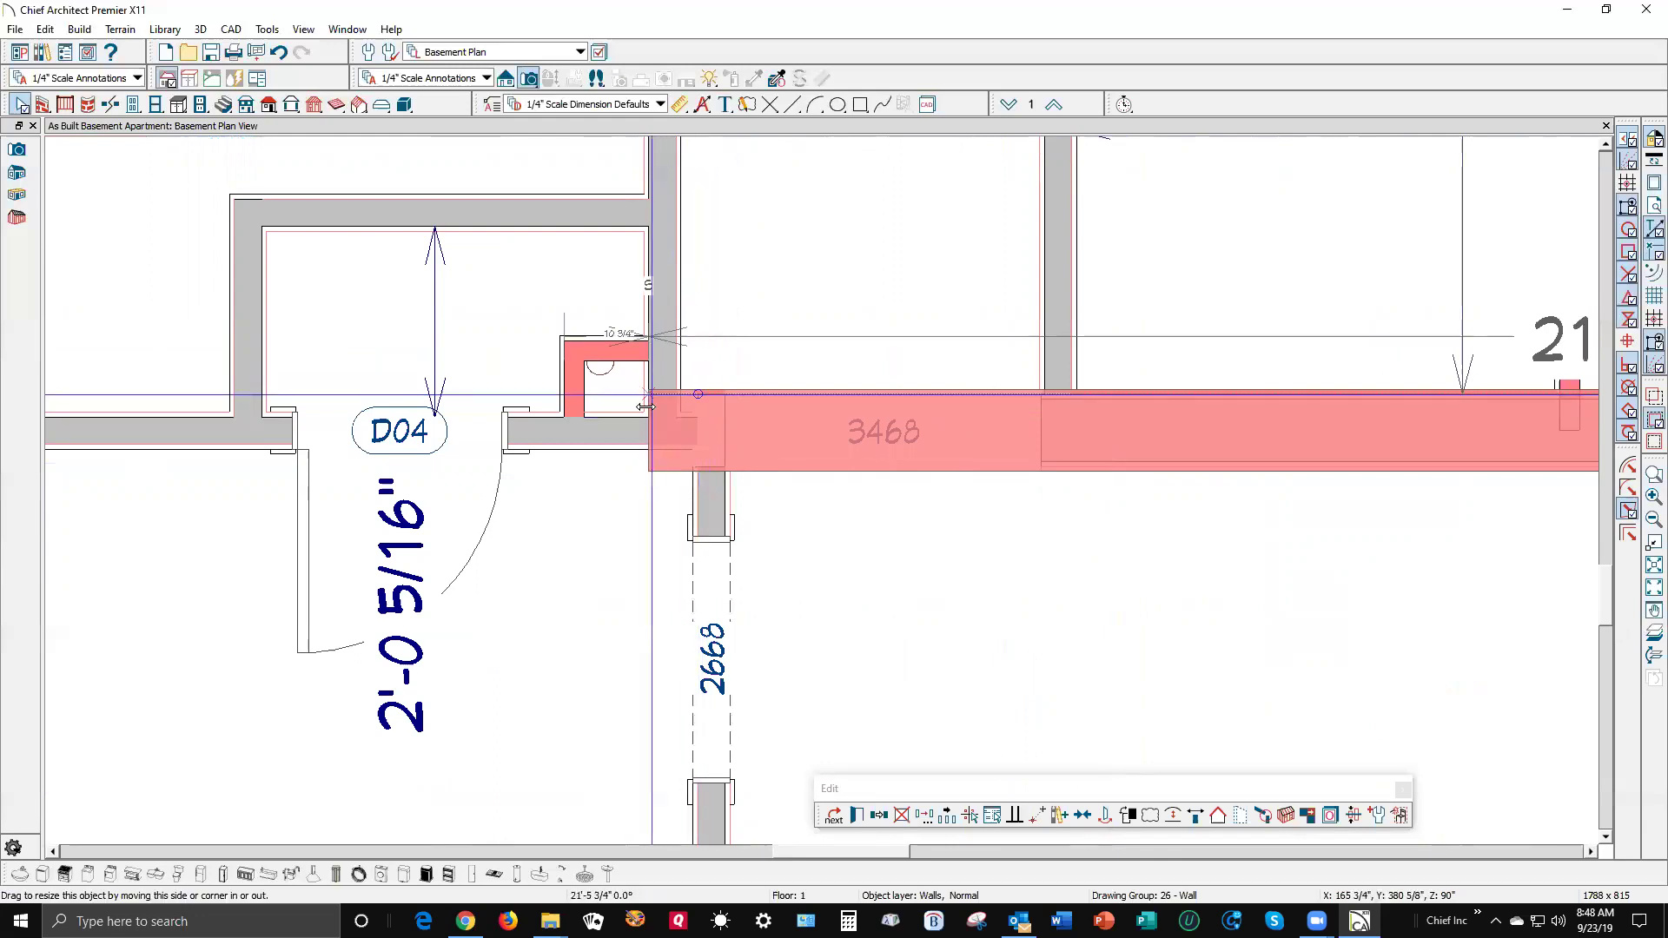
{"action": "left_click", "coordinate": [669, 604]}
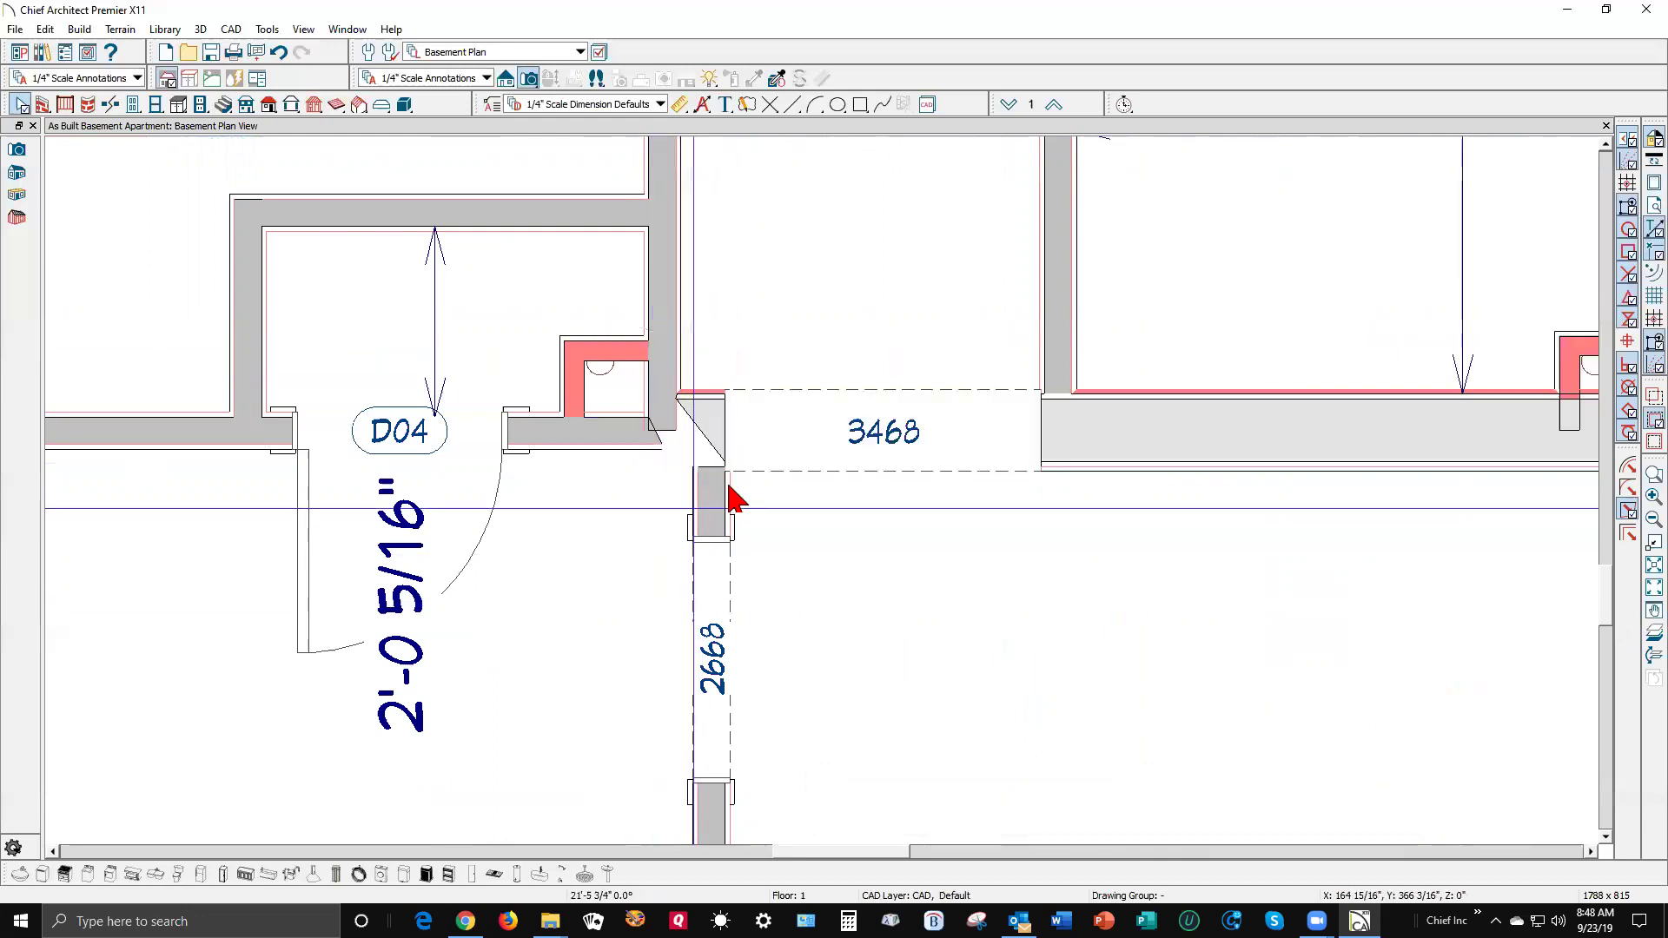
- Extend the wall containing the 3468 opening to the outer face of the small chase beside door D04, about 22'-4 1/2" long
{"action": "left_click", "coordinate": [869, 438]}
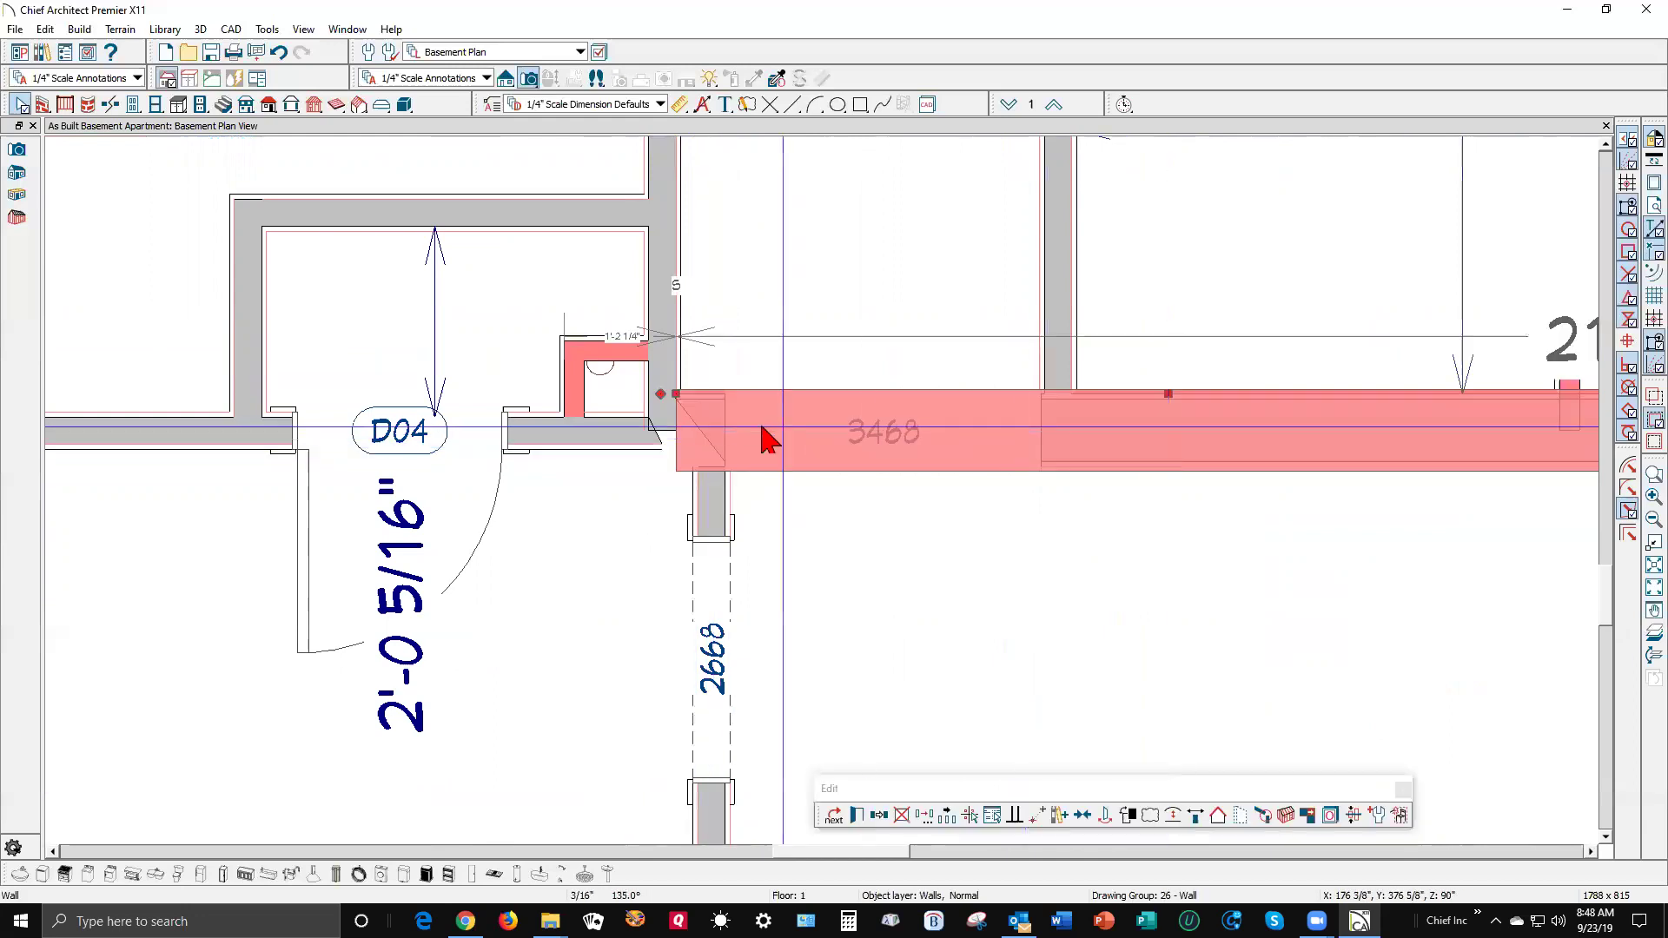
{"action": "left_click_drag", "start_coordinate": [675, 394], "coordinate": [566, 390]}
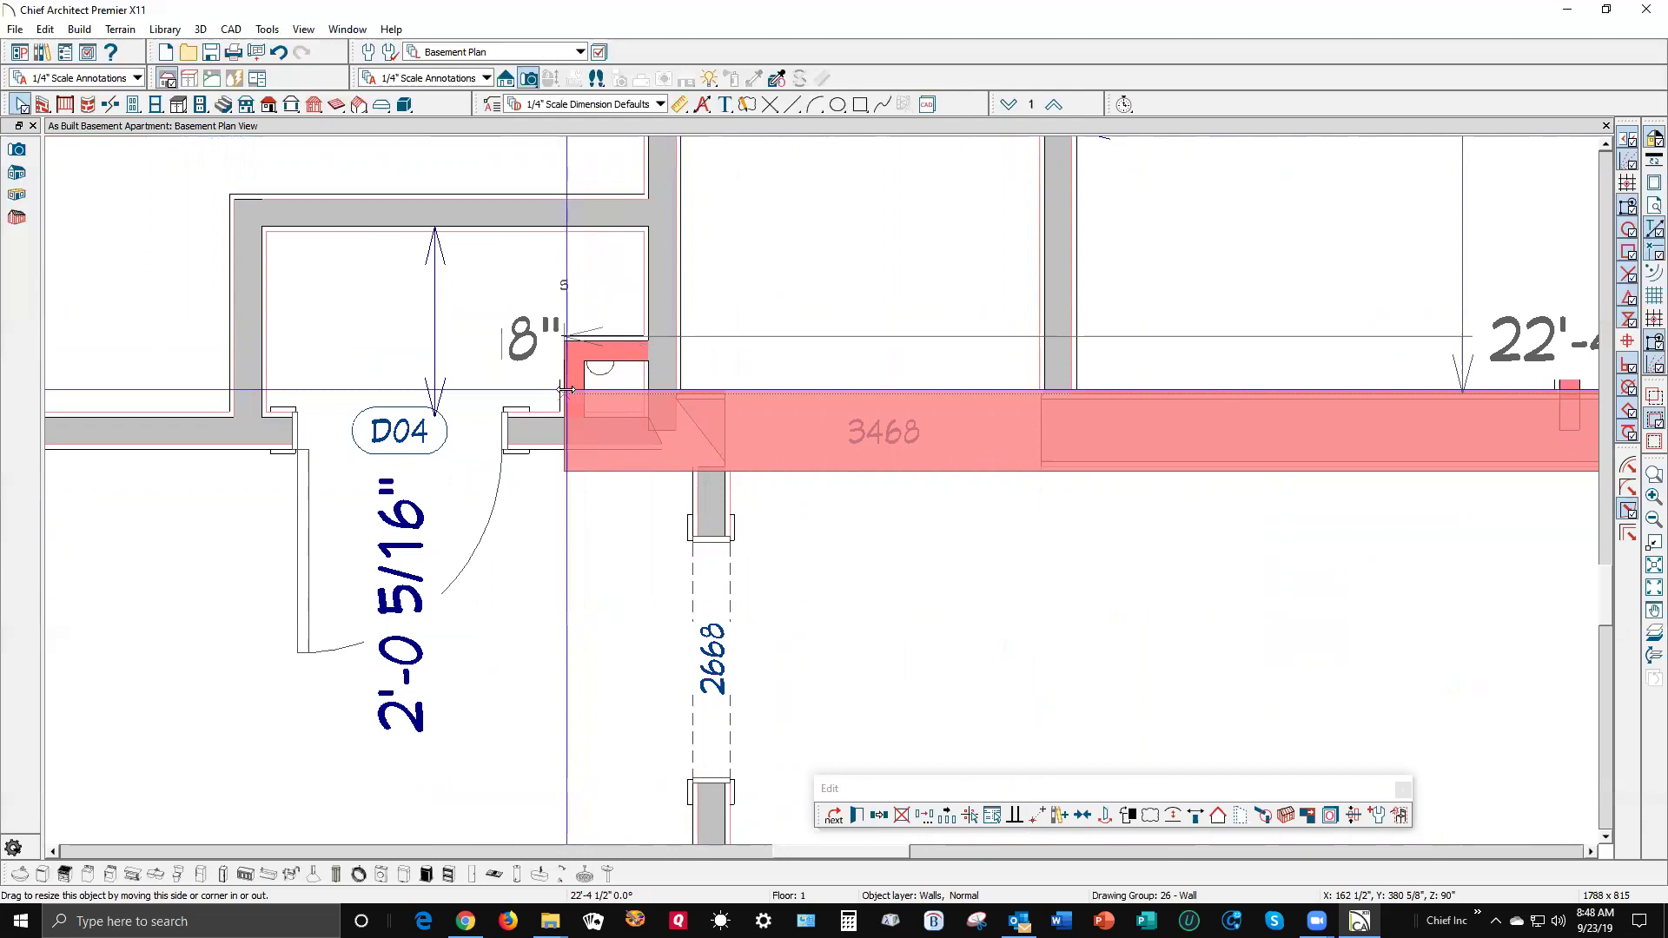
{"action": "key", "text": "Escape"}
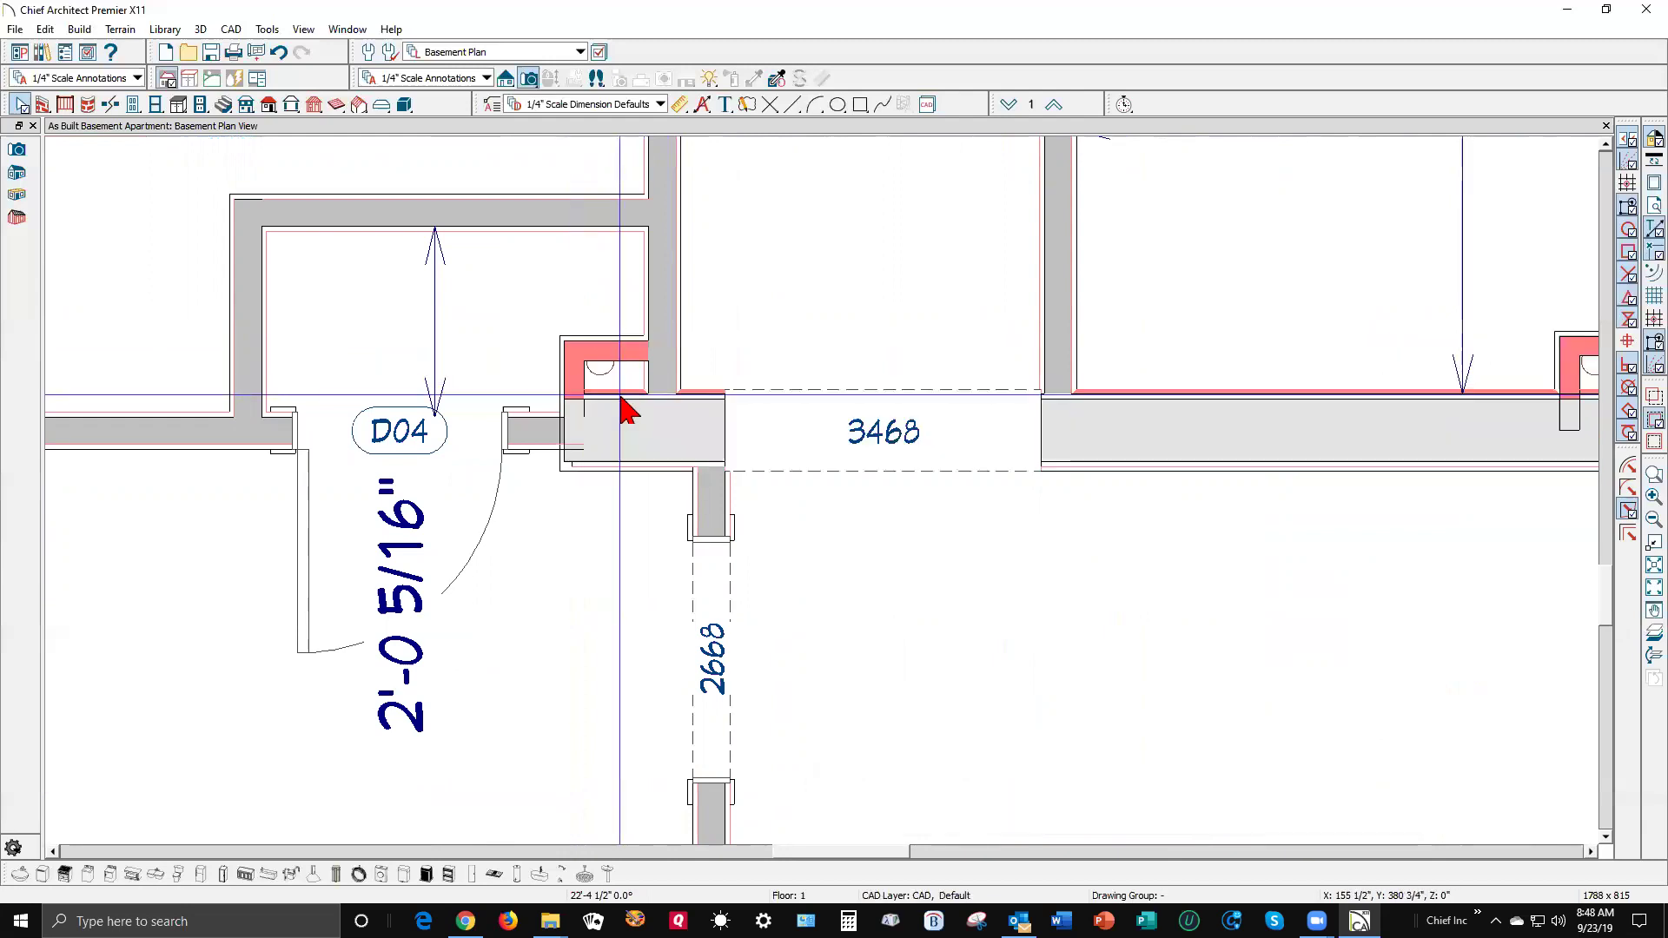
- Examine the wall connections along Living and Utility, then check the room boundaries of Living, Bedroom 2 and Dining
{"action": "scroll", "coordinate": [743, 373], "scroll_direction": "down", "scroll_amount": 1}
{"action": "scroll", "coordinate": [749, 382], "scroll_direction": "down", "scroll_amount": 1}
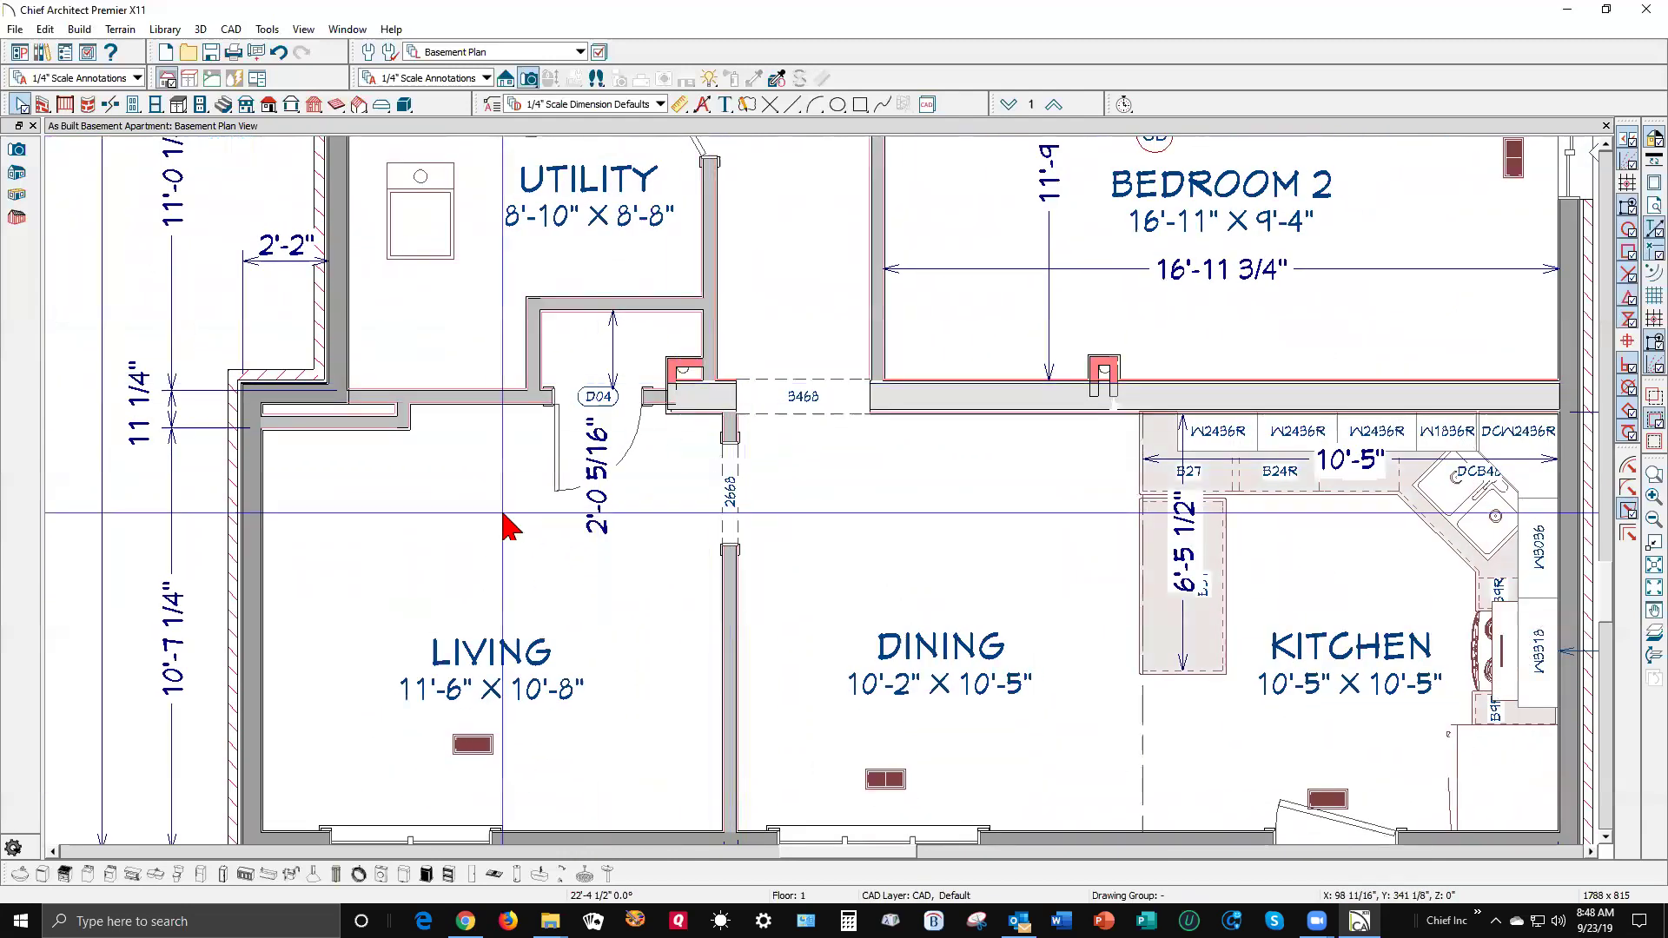
{"action": "scroll", "coordinate": [295, 400], "scroll_direction": "up", "scroll_amount": 1}
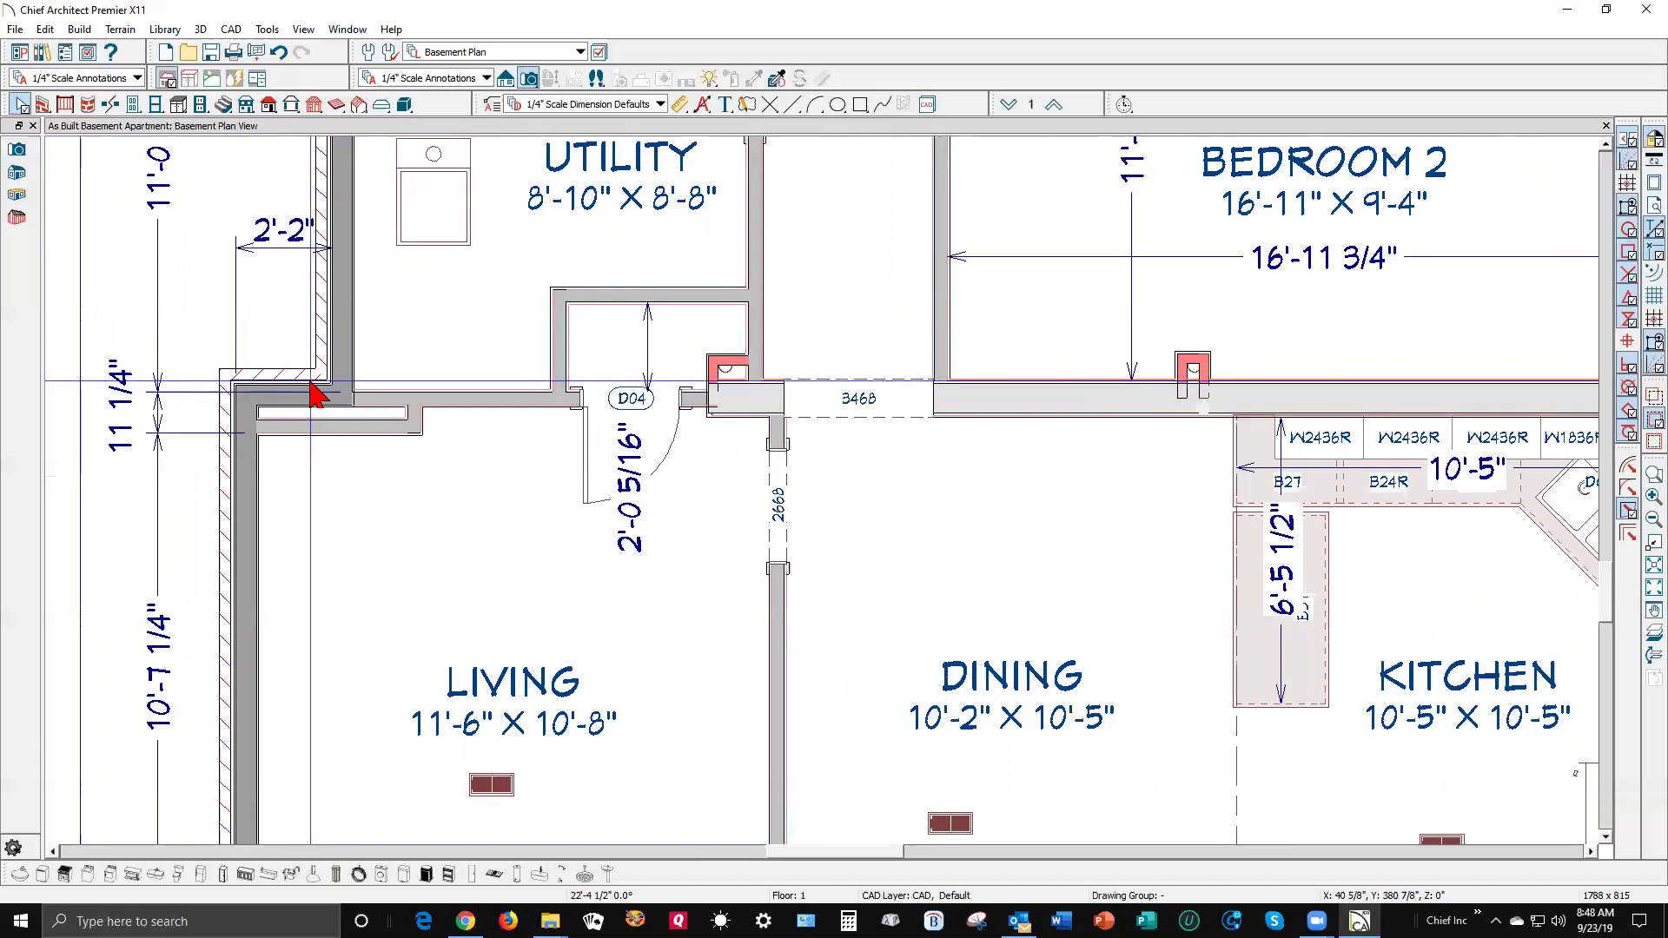
{"action": "scroll", "coordinate": [723, 420], "scroll_direction": "down", "scroll_amount": 1}
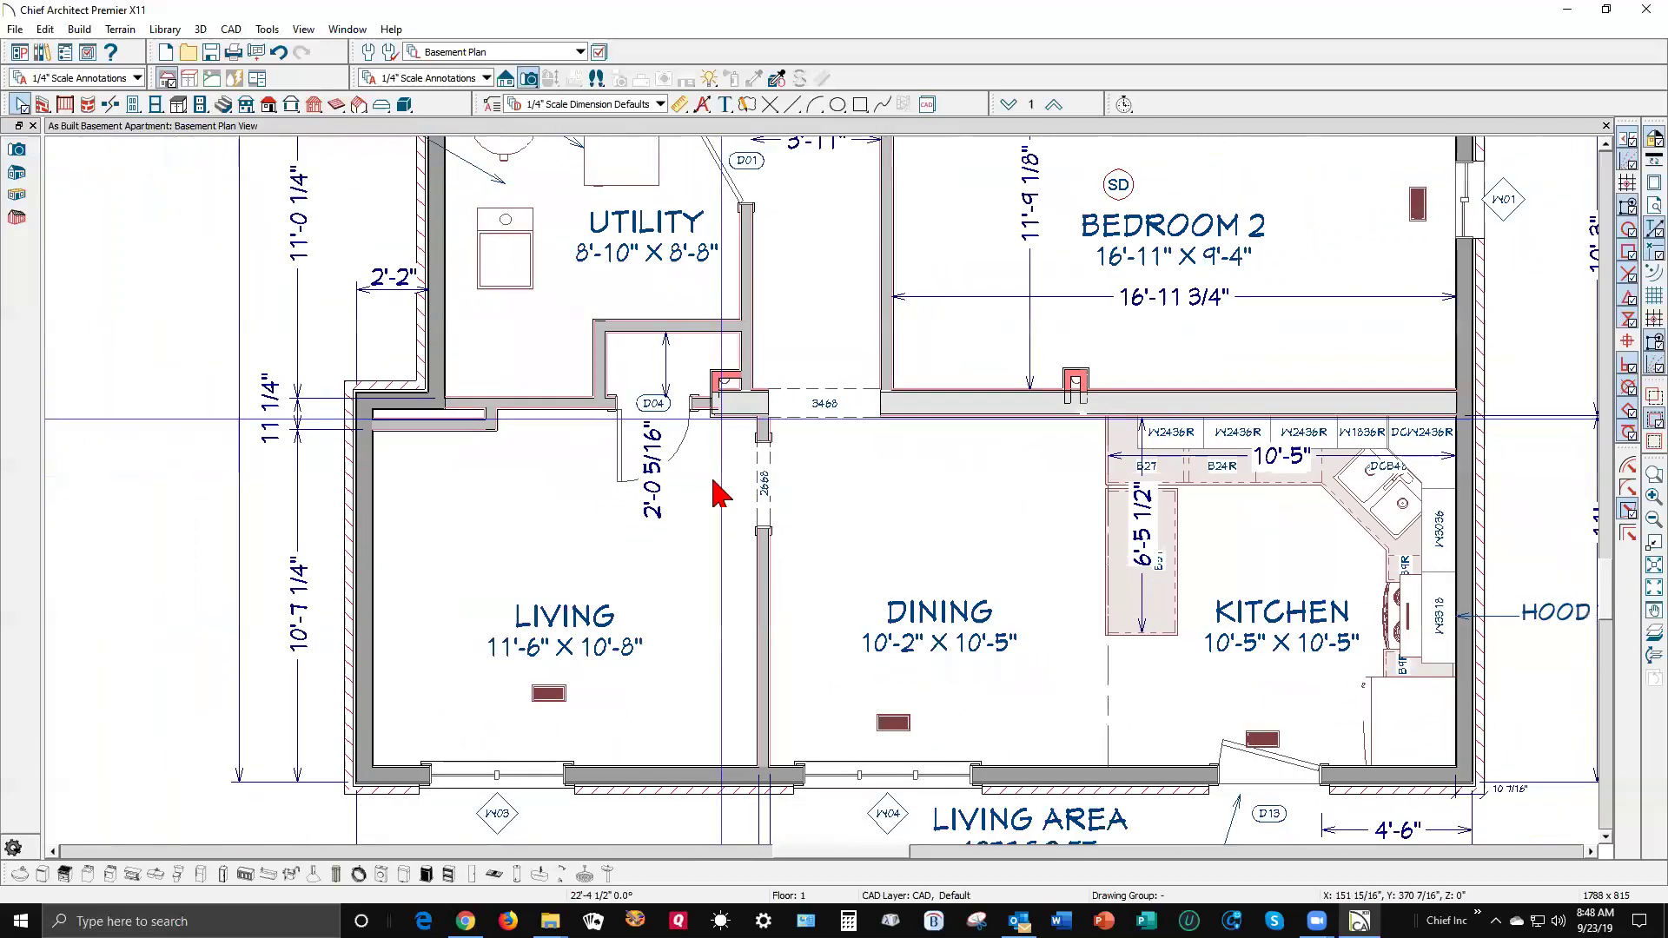
{"action": "scroll", "coordinate": [687, 565], "scroll_direction": "down", "scroll_amount": 1}
{"action": "scroll", "coordinate": [663, 417], "scroll_direction": "up", "scroll_amount": 2}
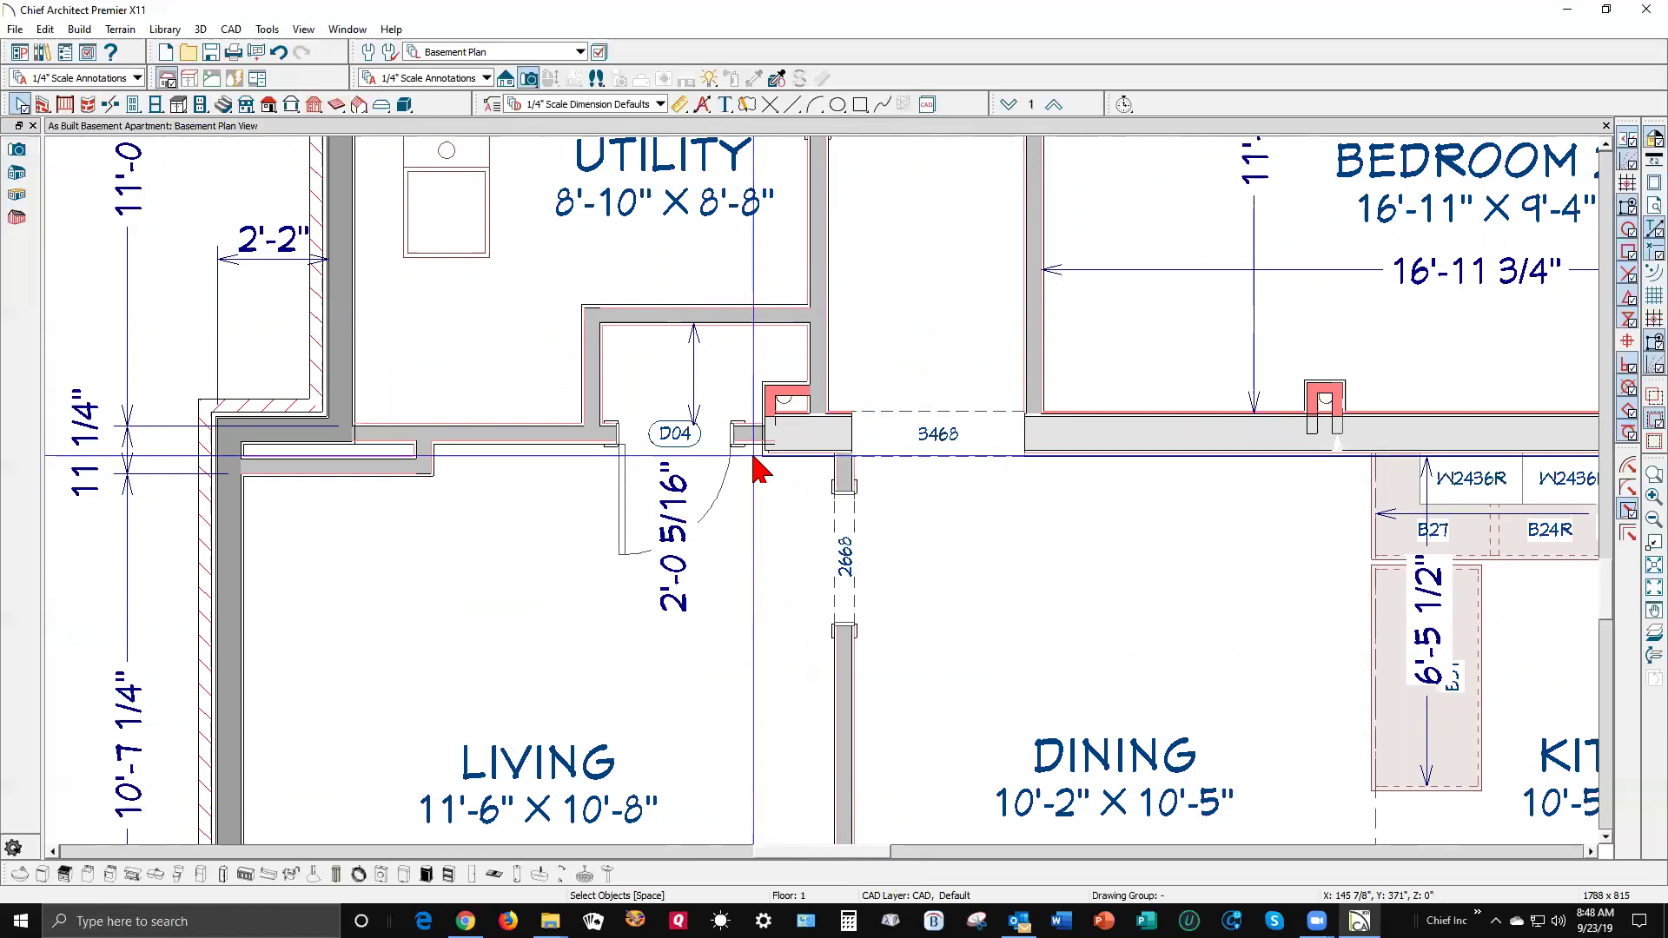
{"action": "scroll", "coordinate": [761, 472], "scroll_direction": "down", "scroll_amount": 6}
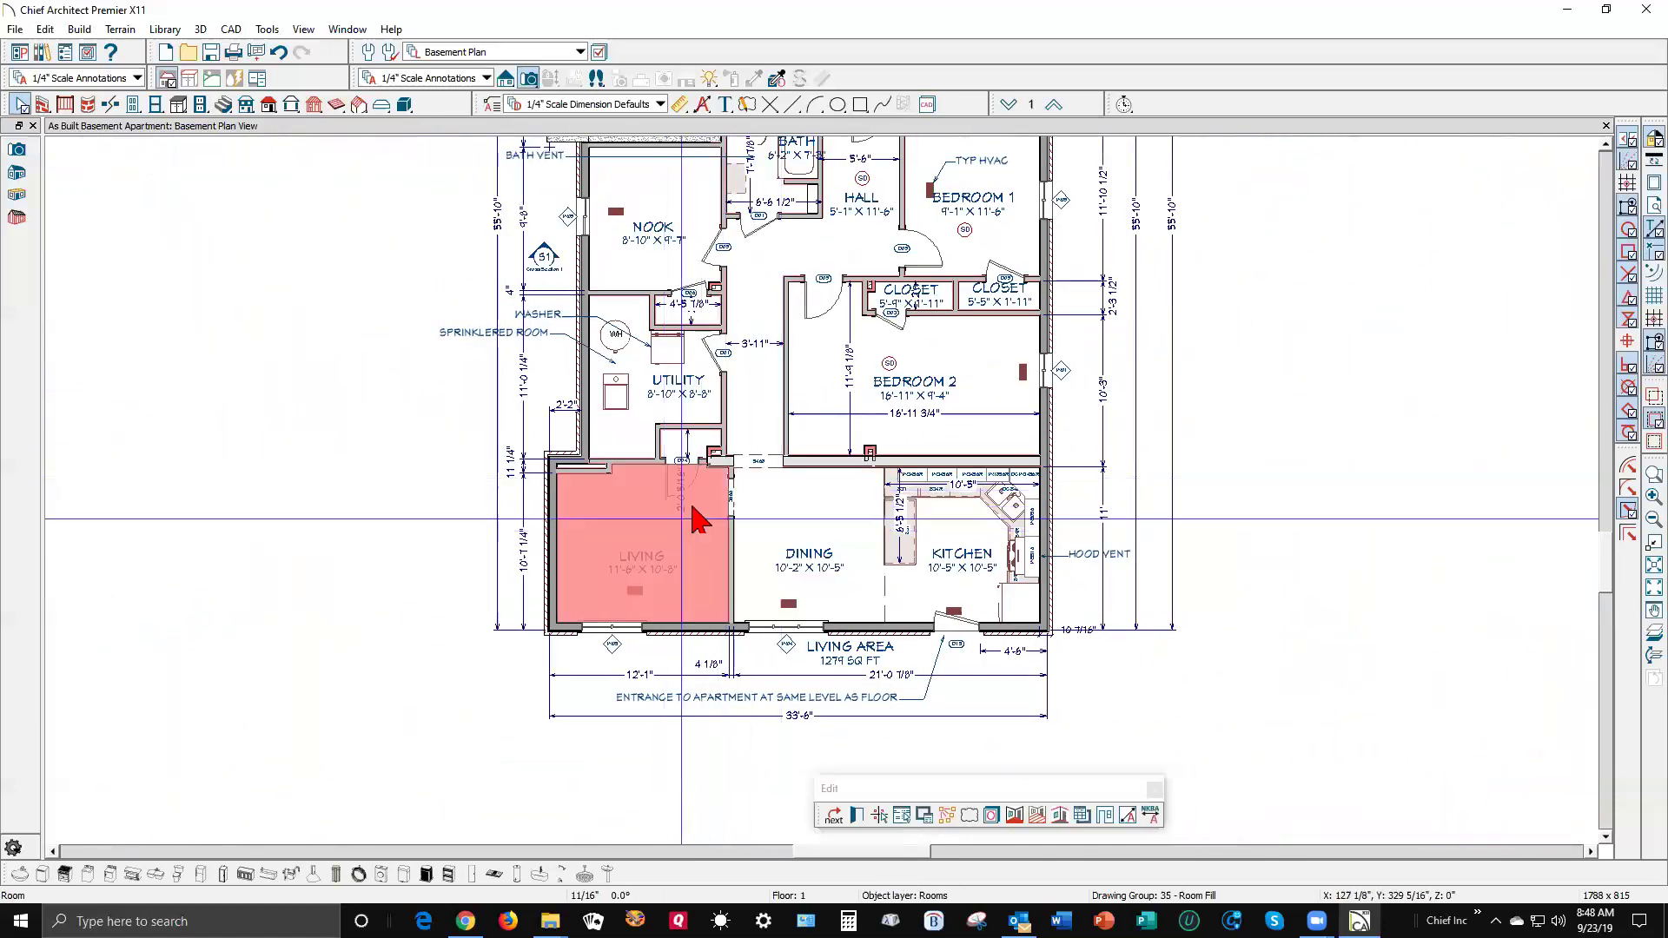
{"action": "left_click", "coordinate": [824, 371]}
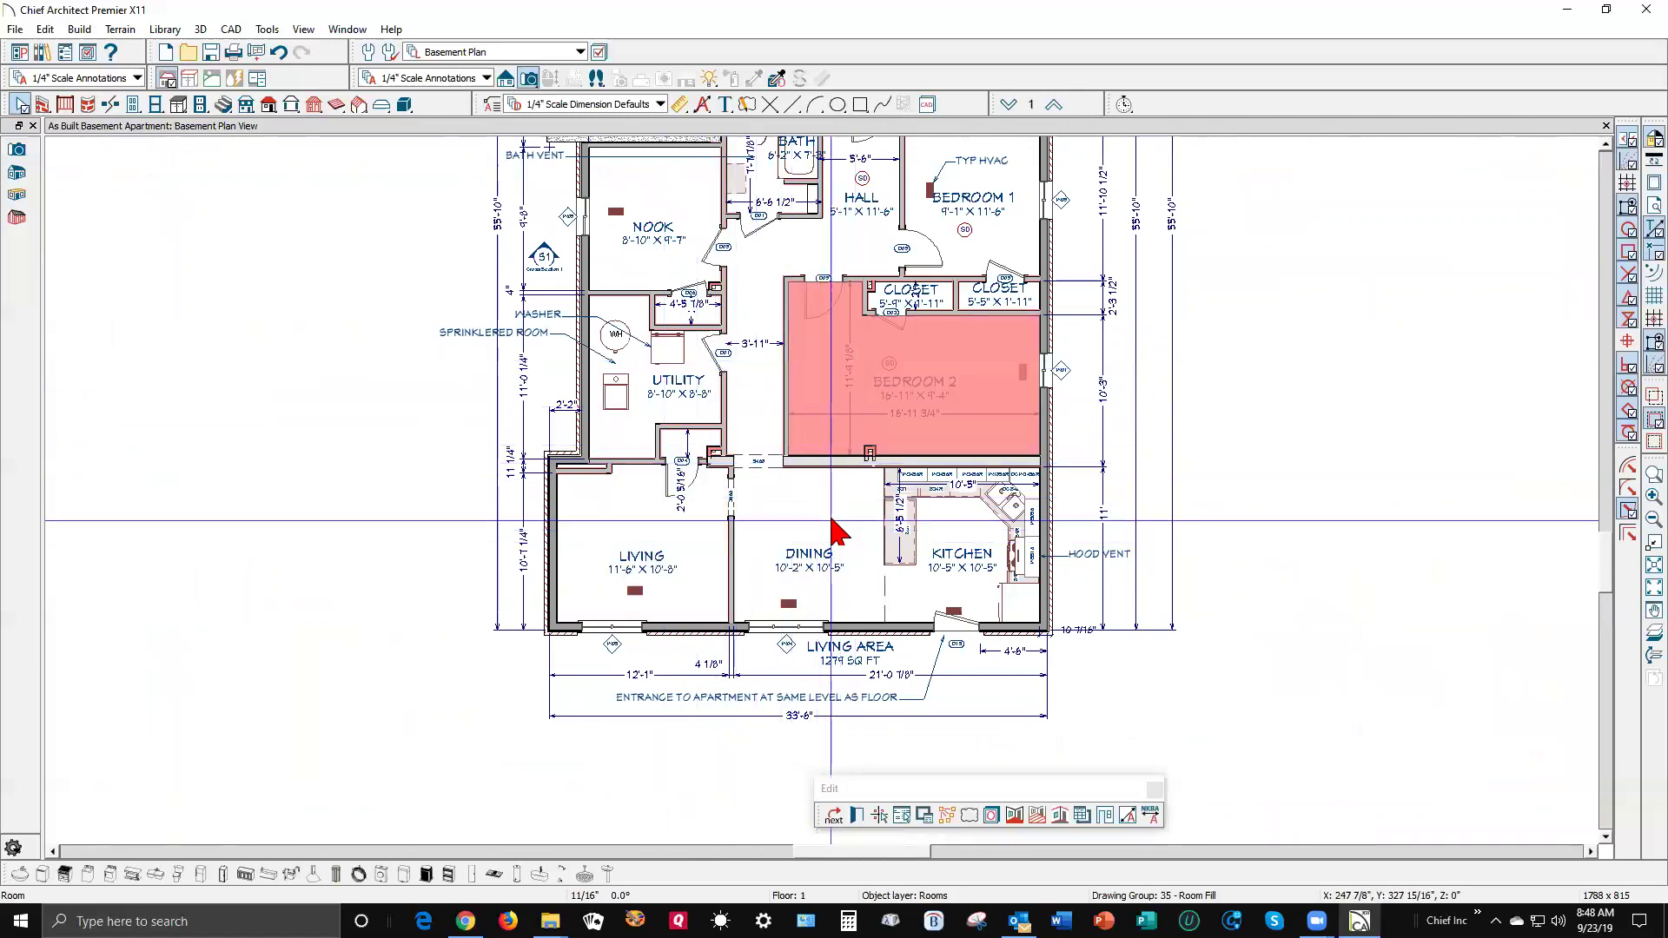
{"action": "left_click", "coordinate": [837, 526]}
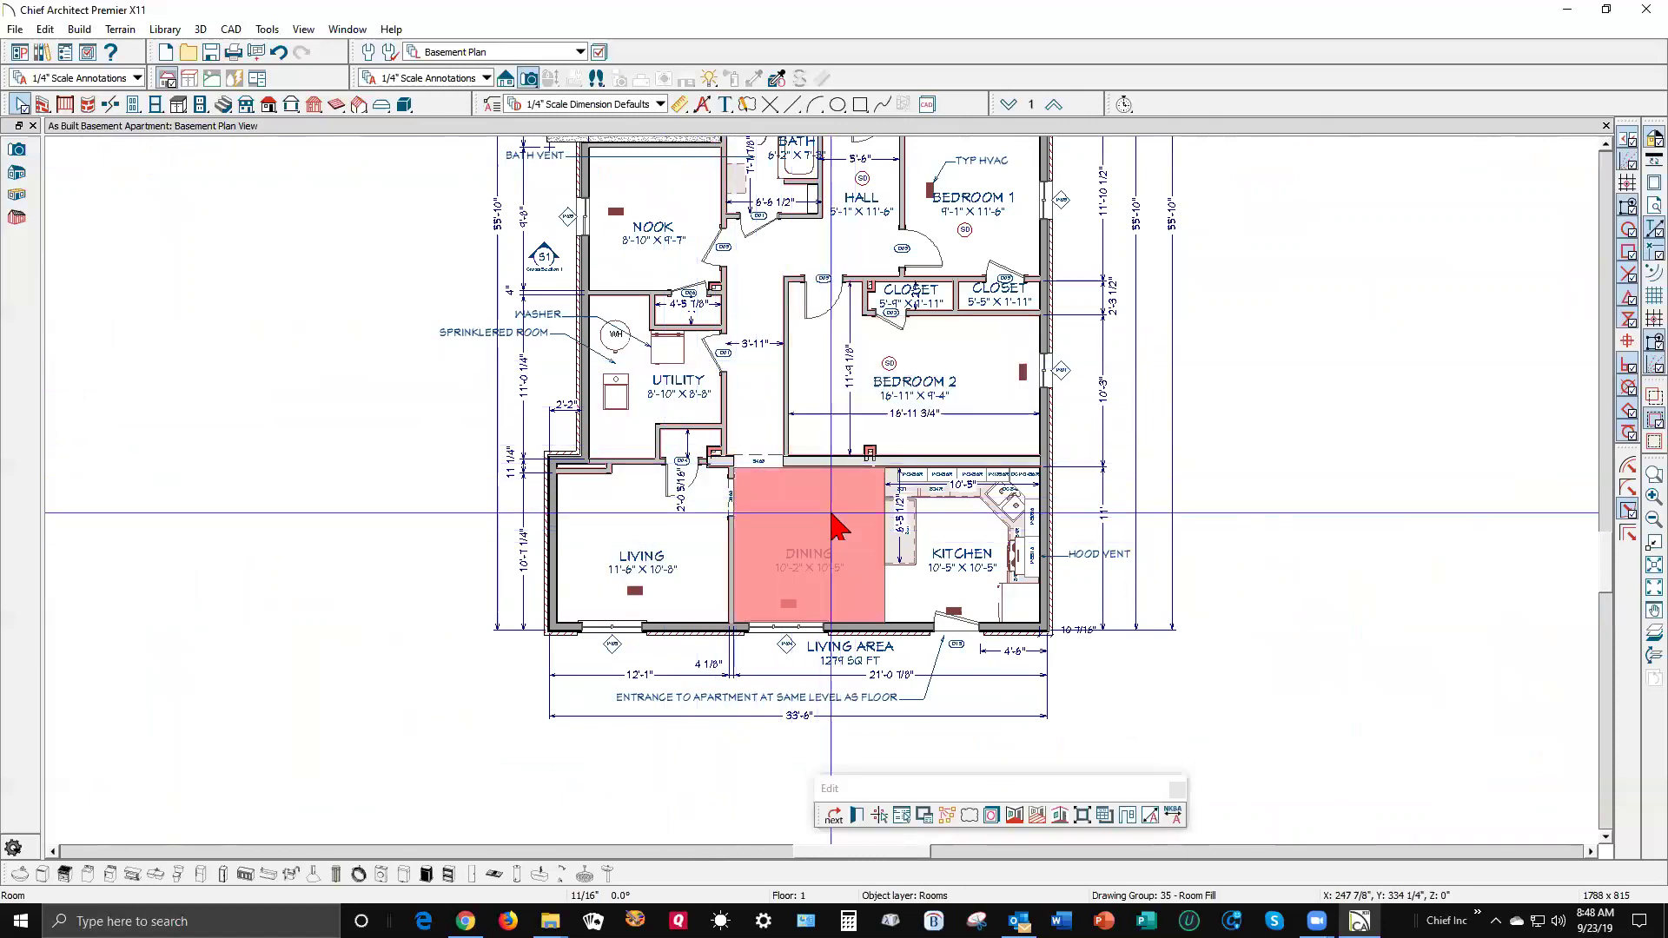